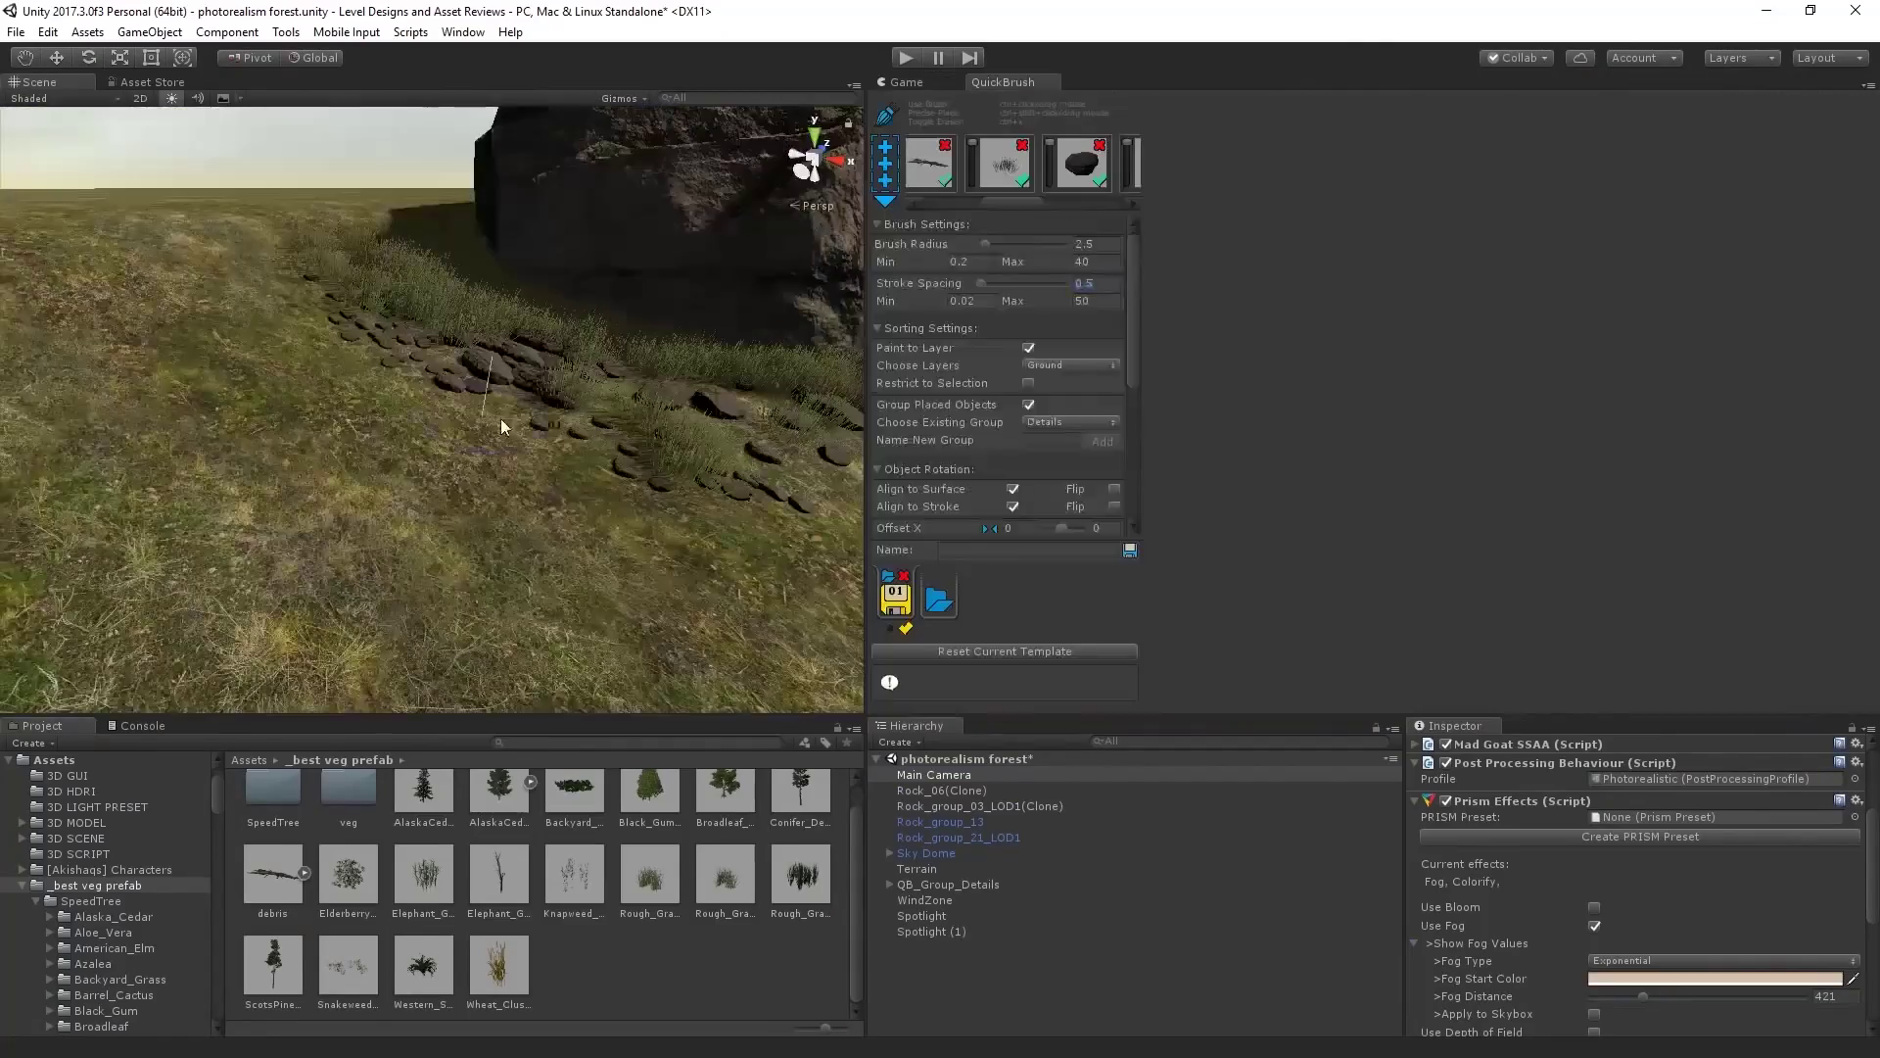
Place a rock group prefab by the large boulder, frame it and orbit to check placement.
left_click_drag(501, 420, 452, 382, "alt")
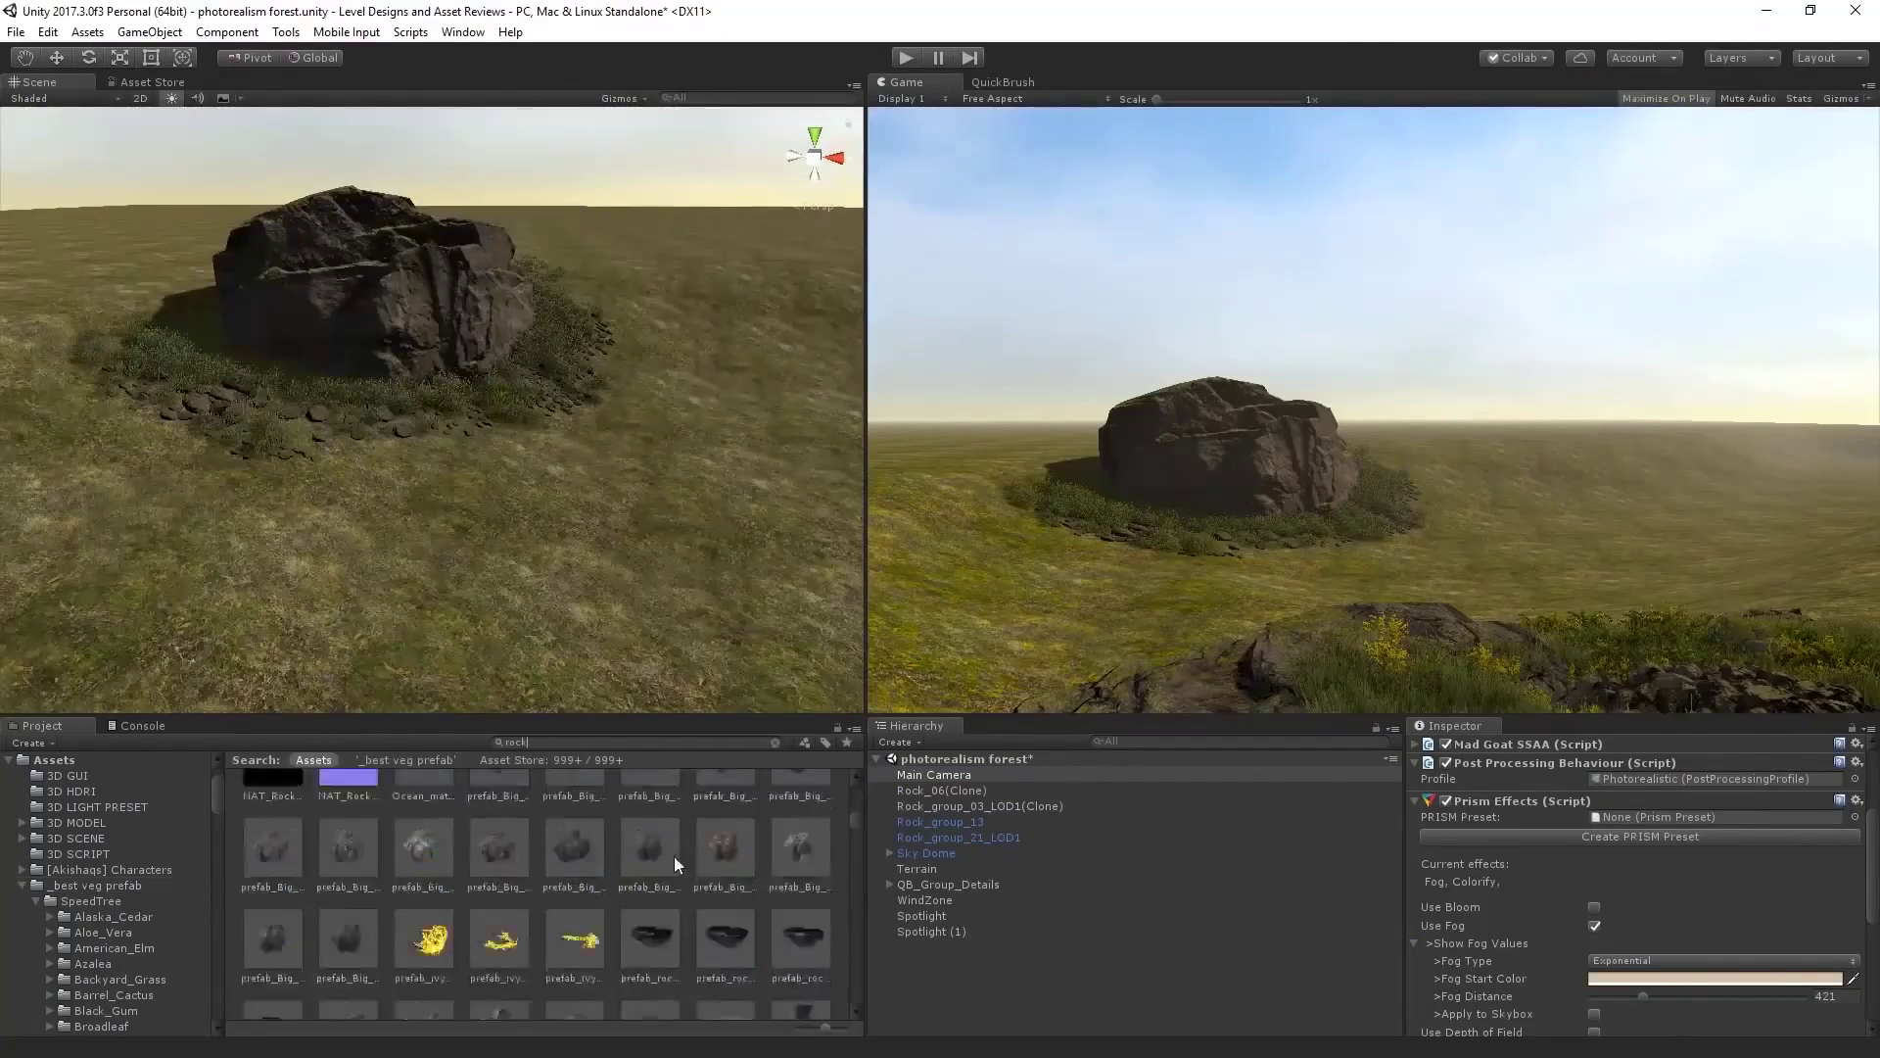
left_click_drag(674, 856, 533, 319)
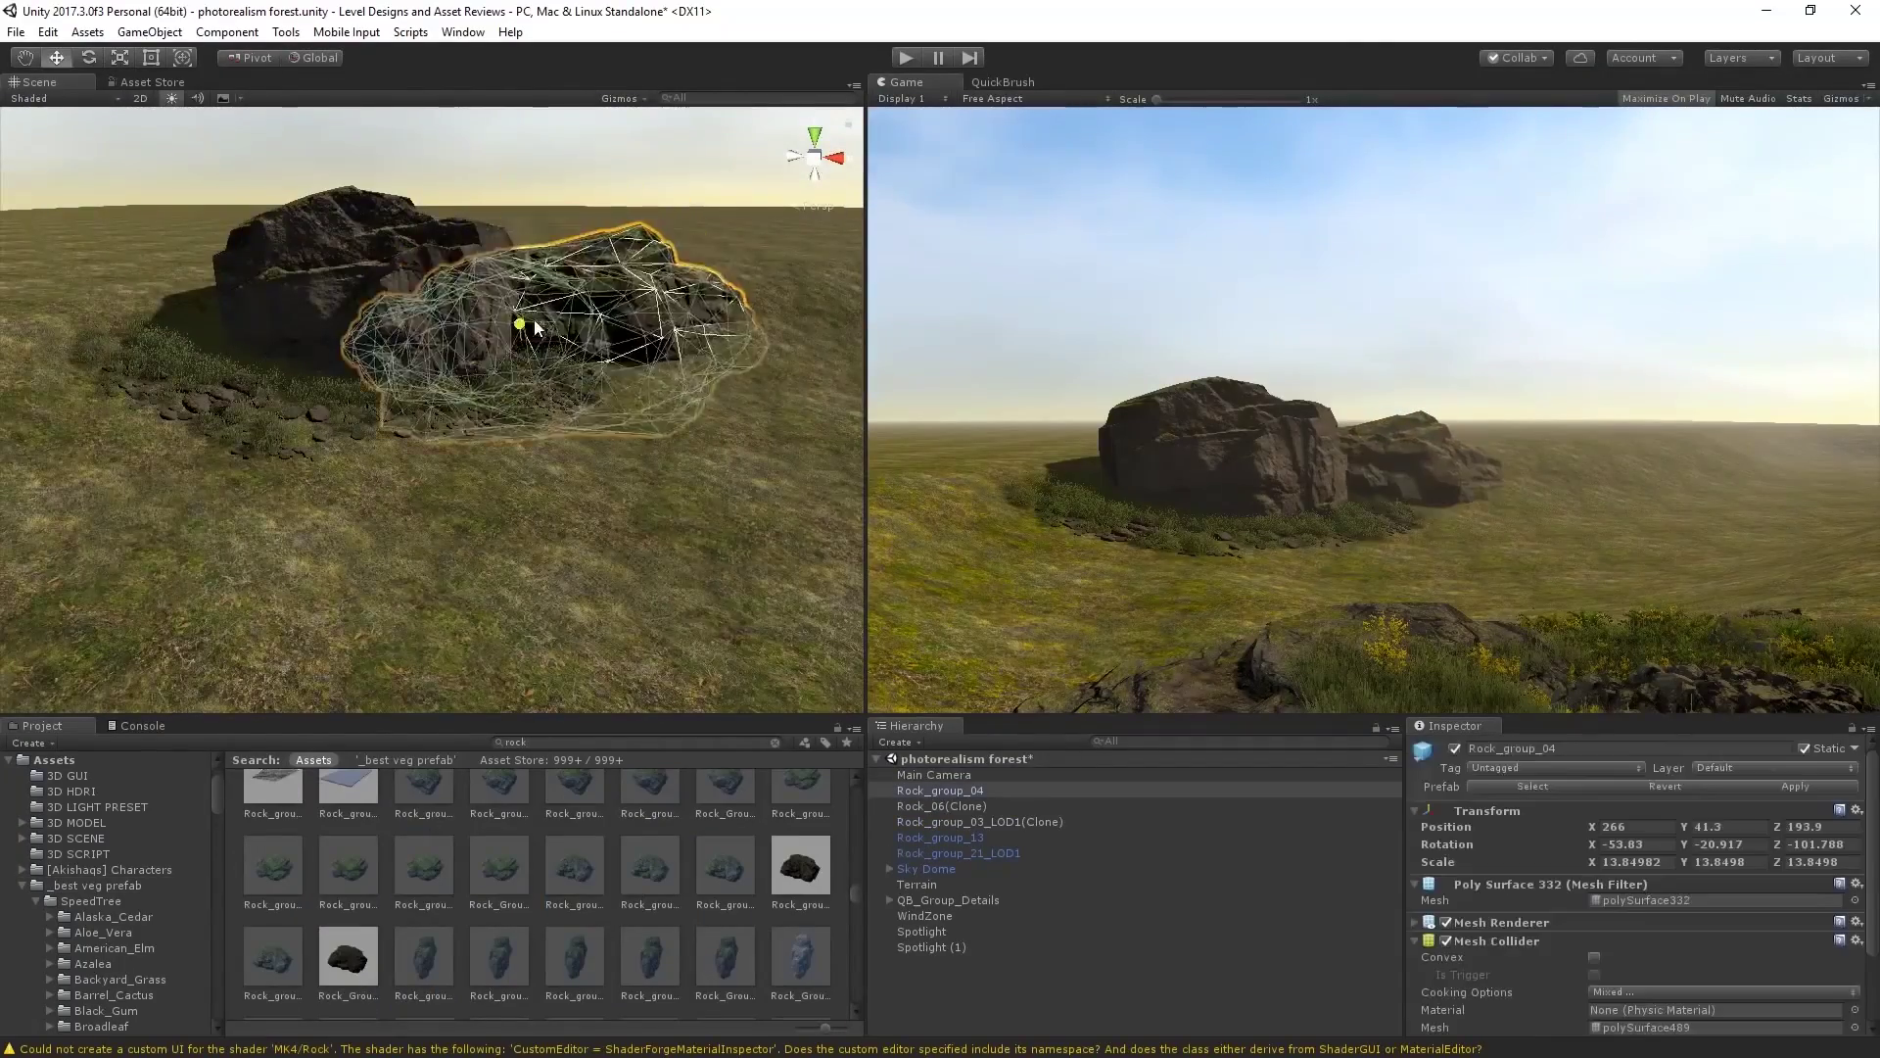
key("f")
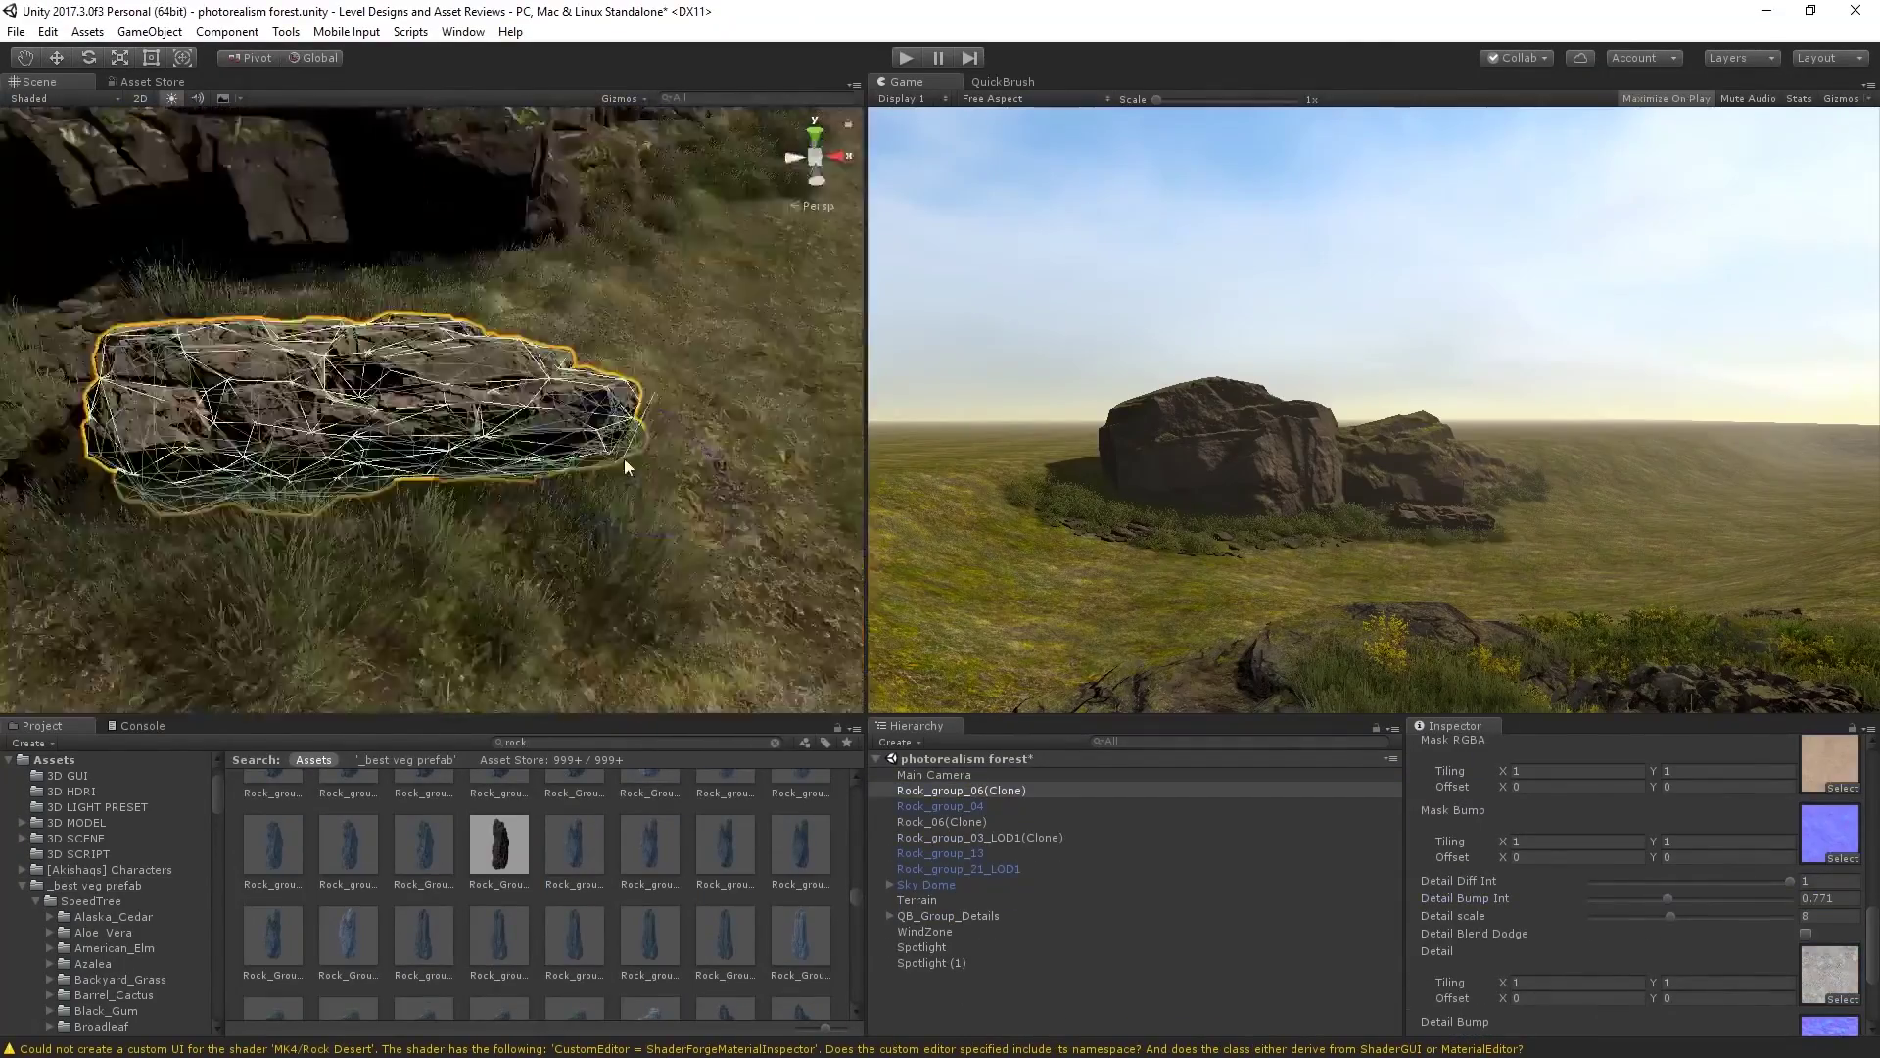
left_click_drag(625, 458, 521, 492, "alt")
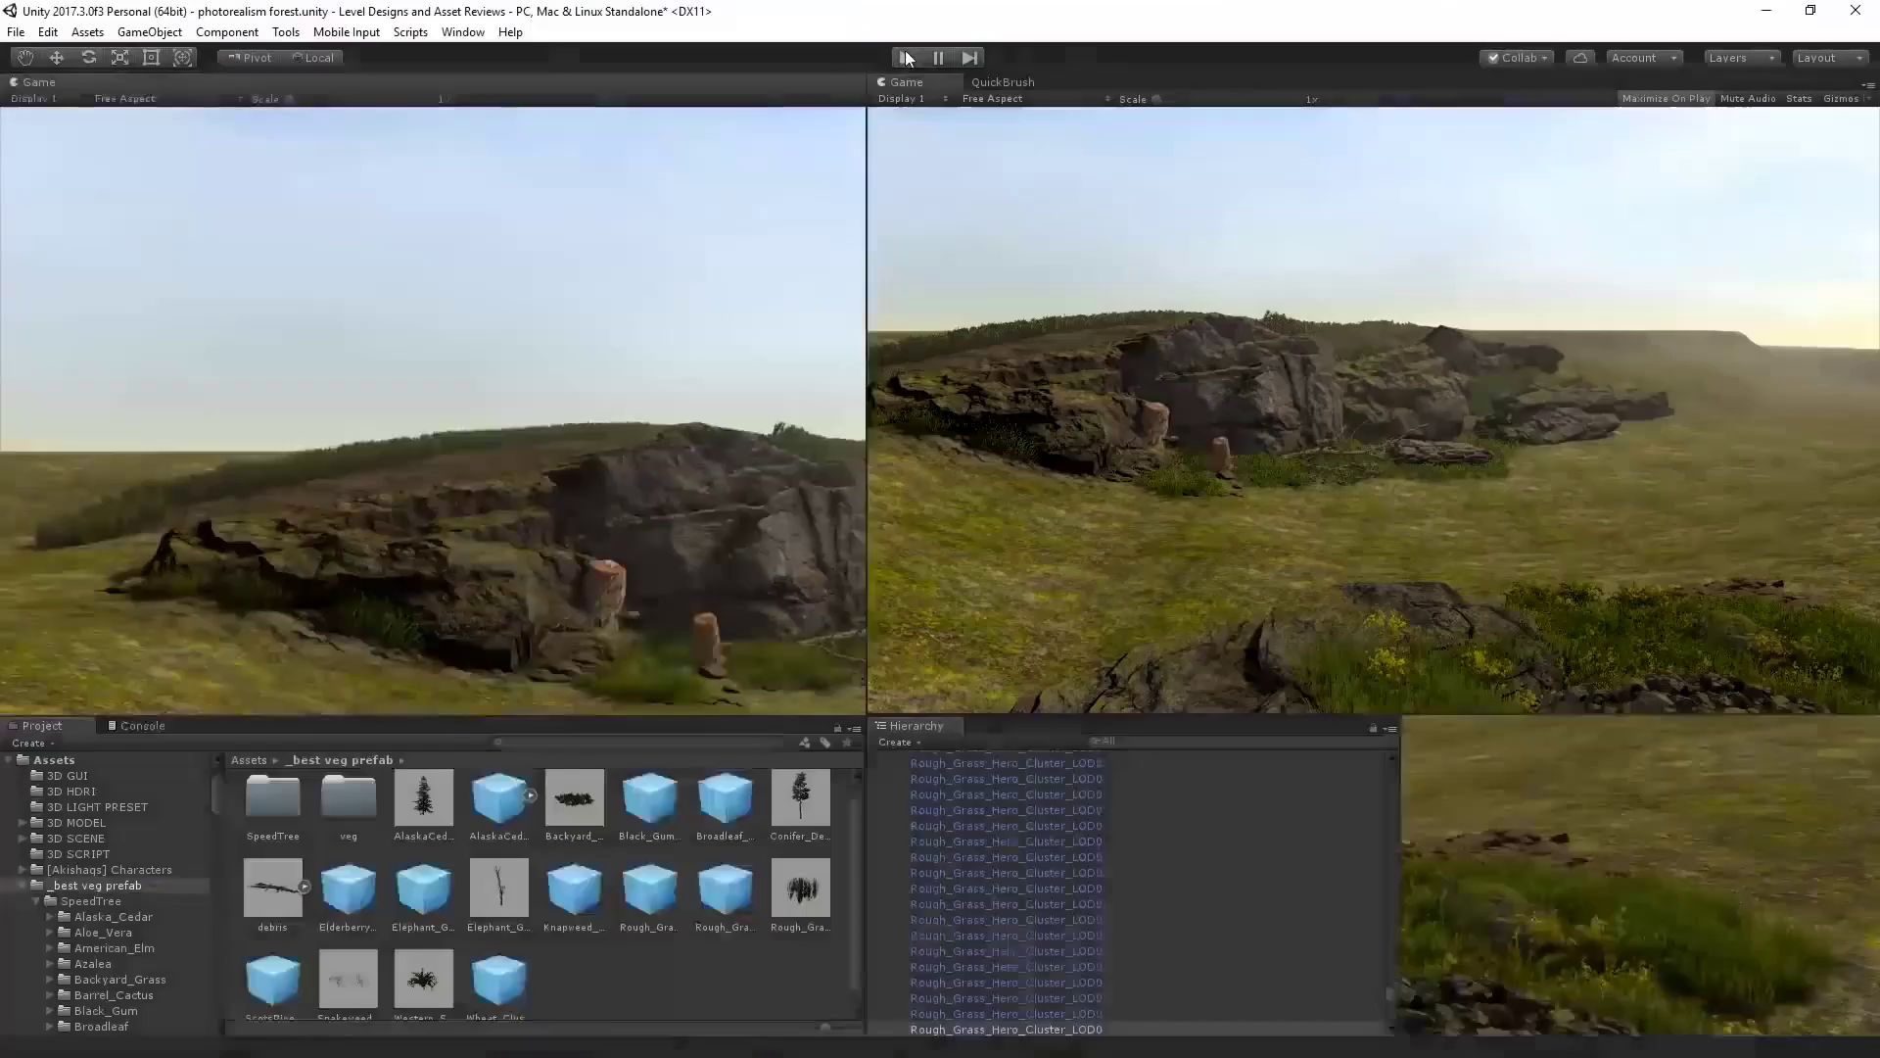
Exit play mode and add a Cube to the scene from the 3D Object menu.
left_click(905, 57)
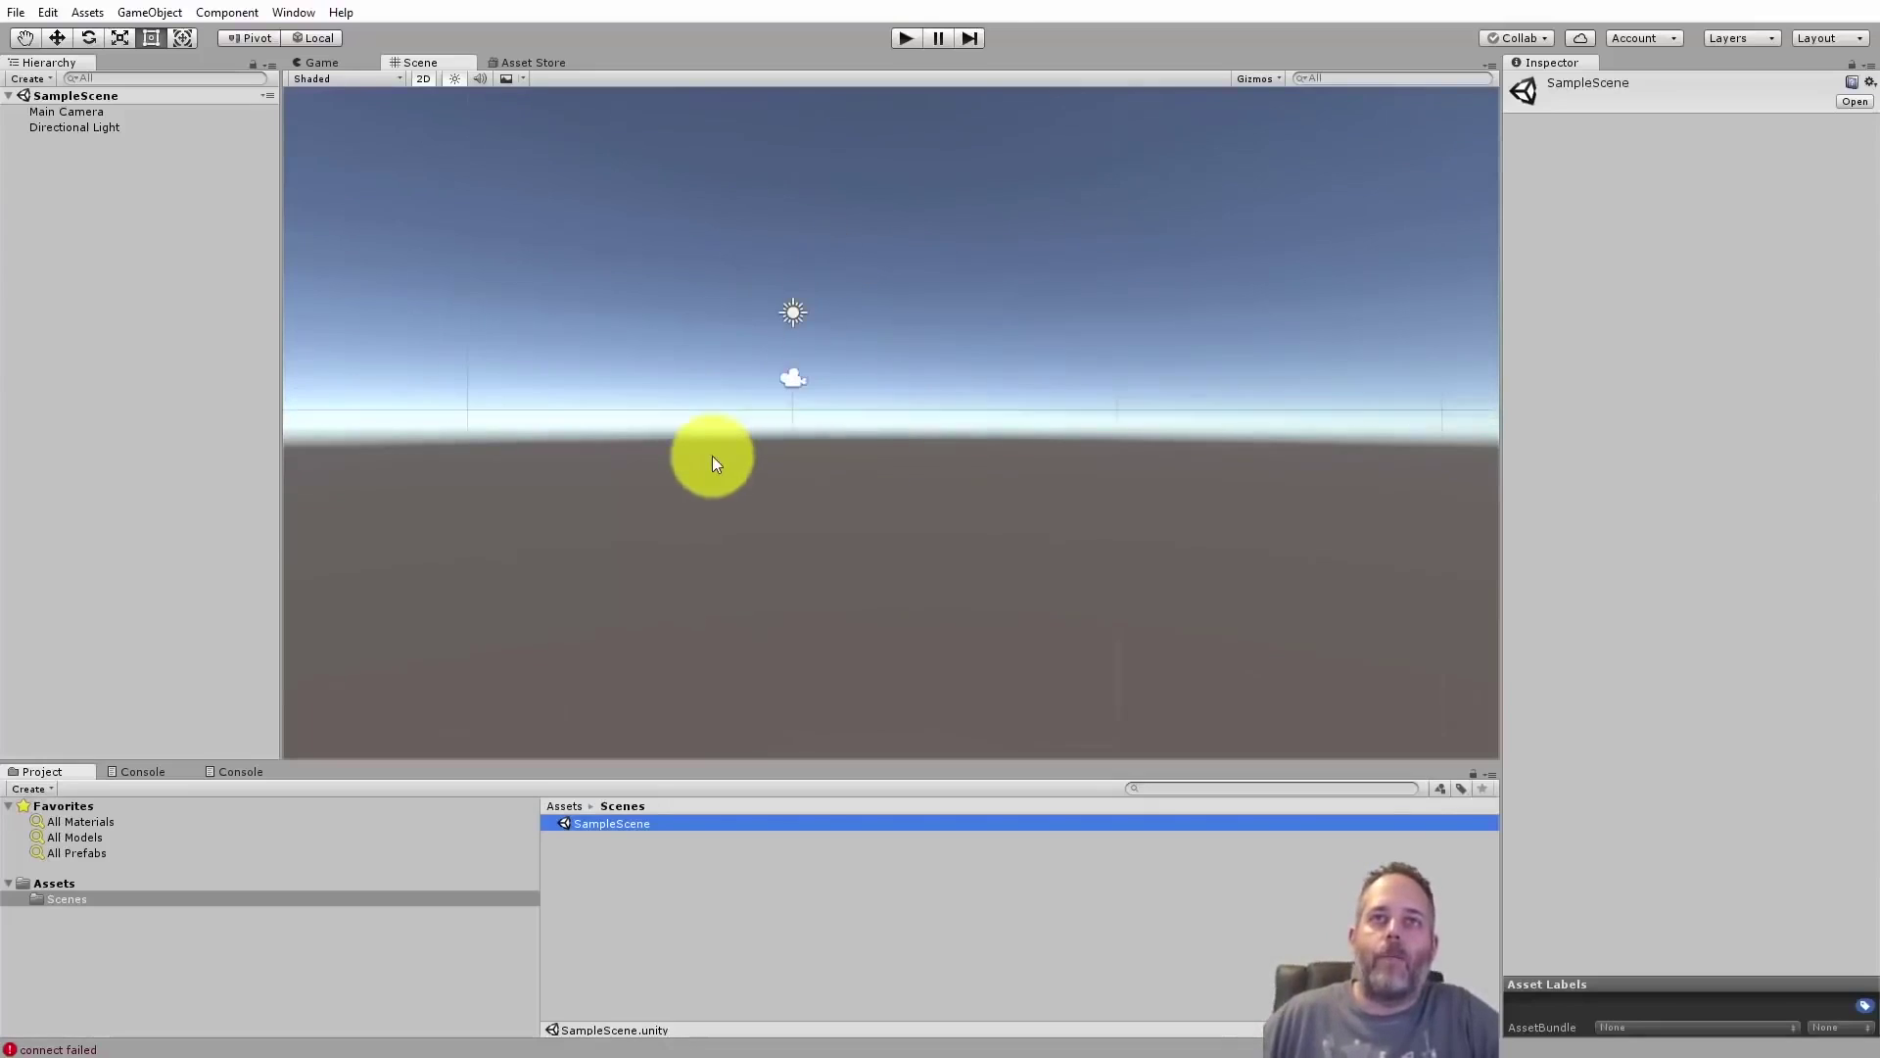
left_click(151, 13)
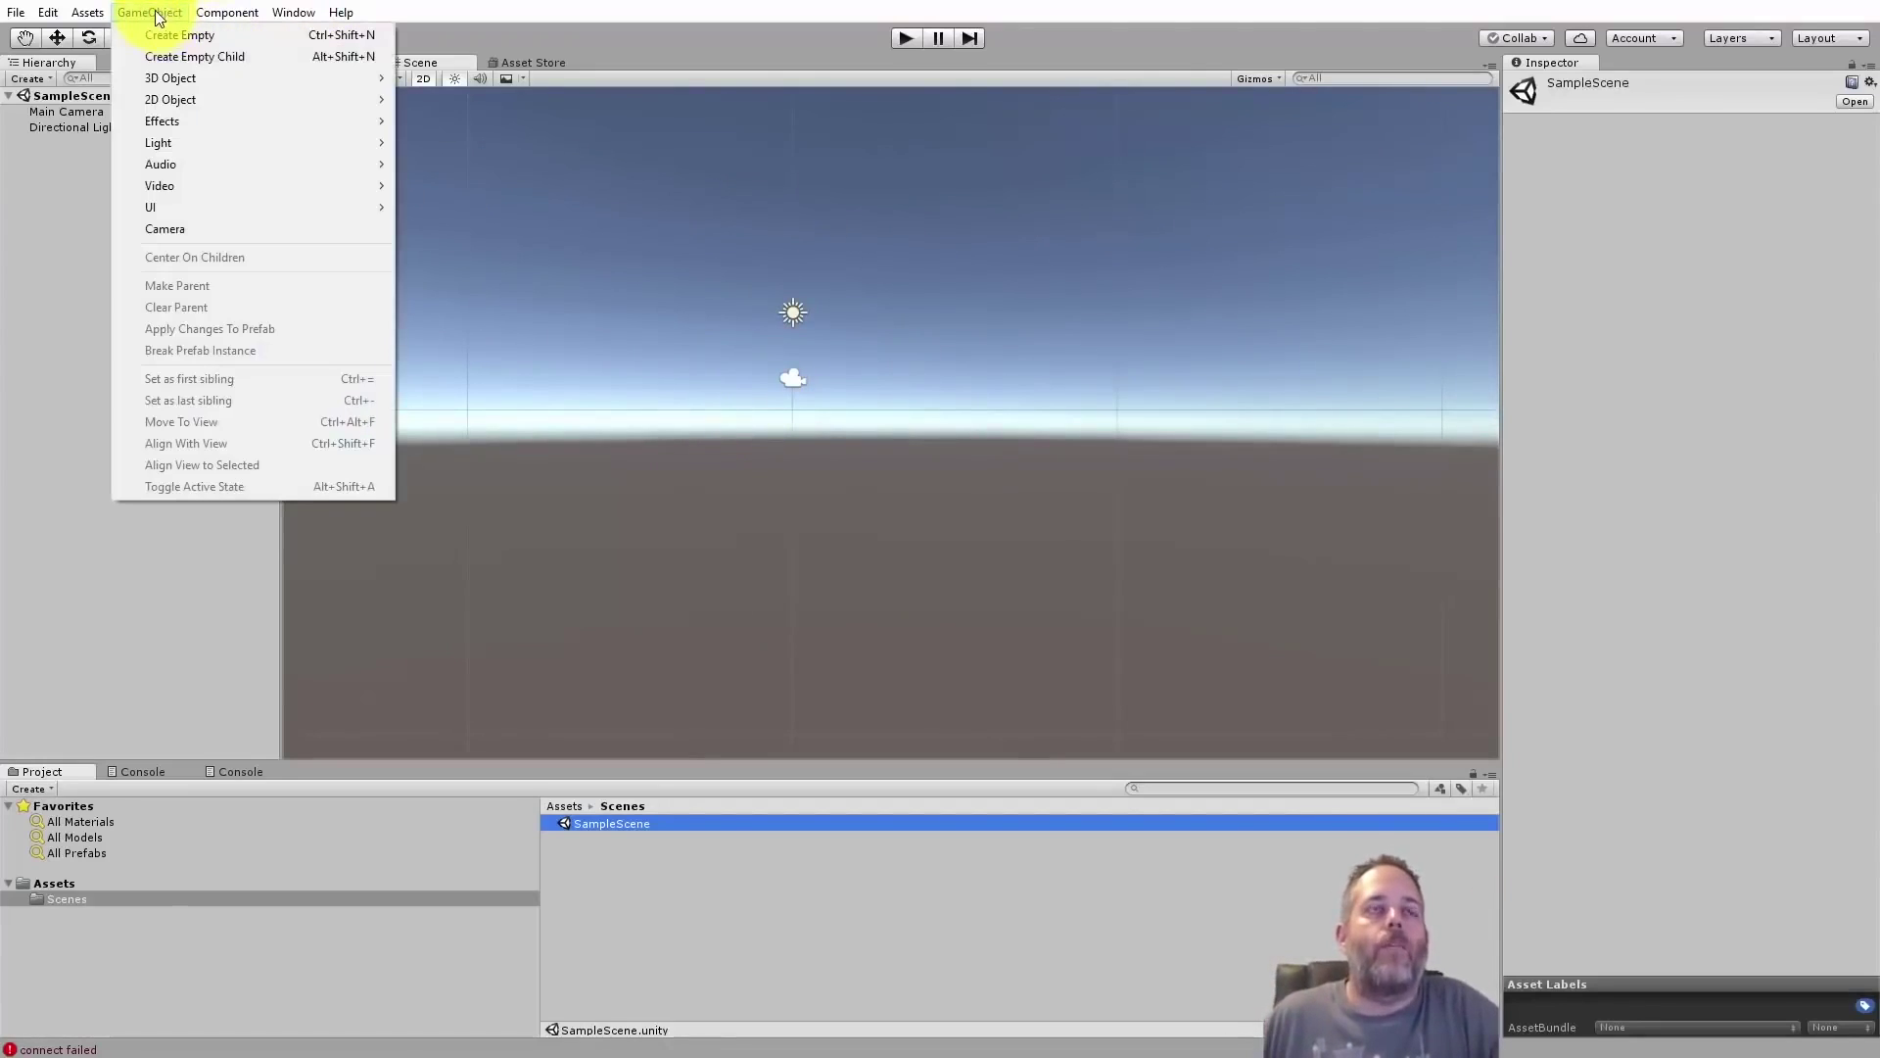
left_click(425, 84)
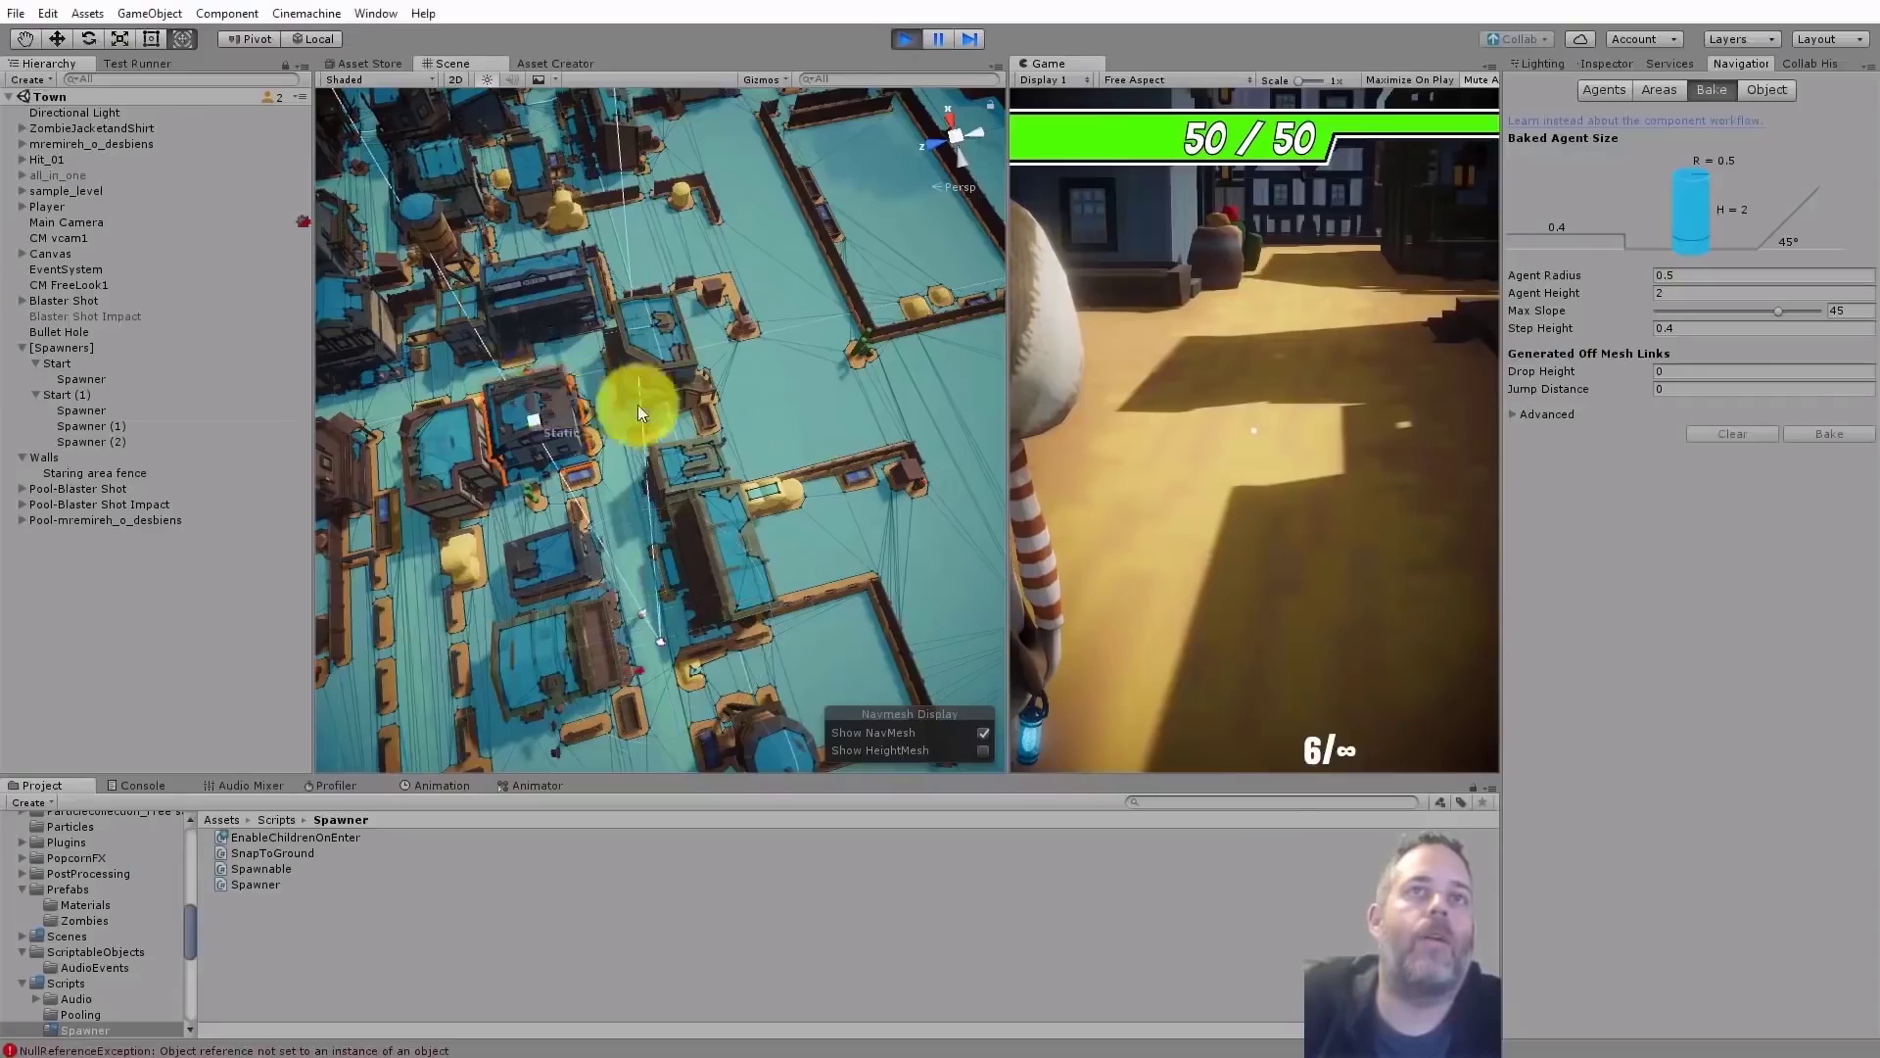
Test moving the robot with the arrow keys while orbiting around the town.
left_click_drag(630, 408, 711, 299, "alt")
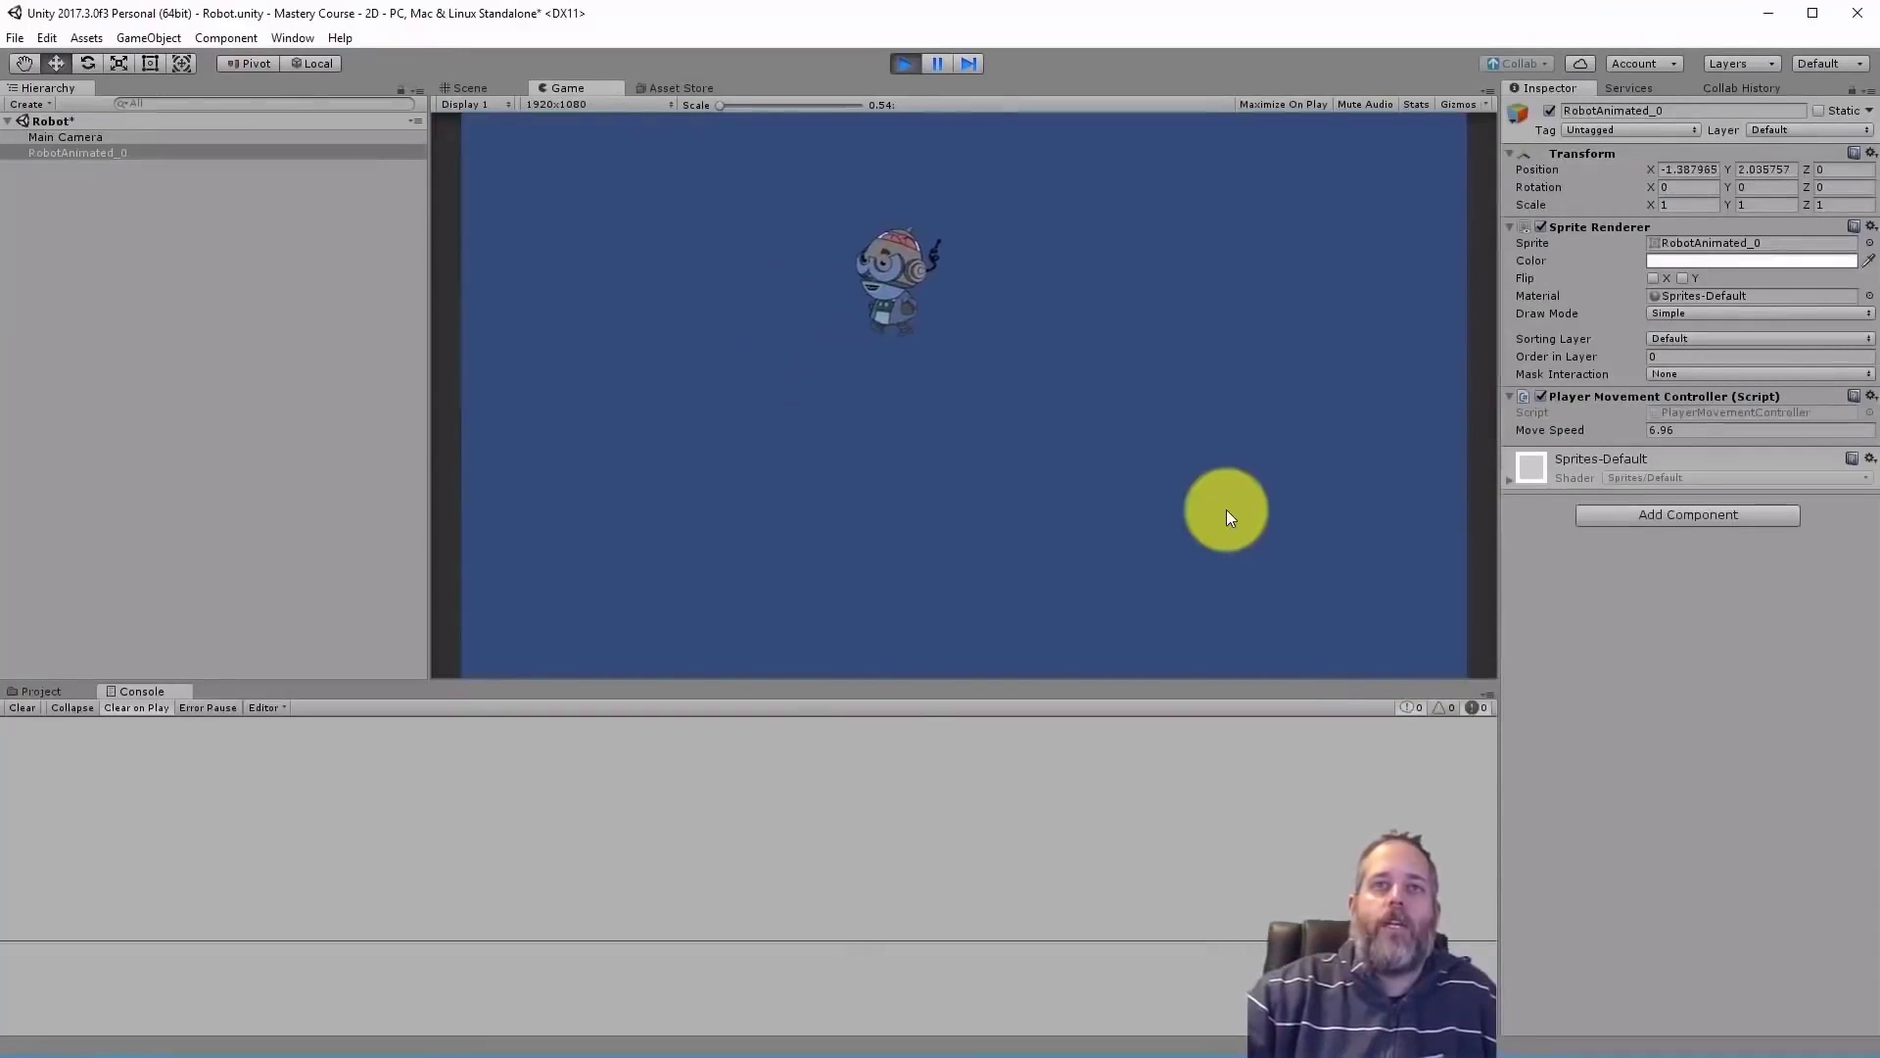
key("Left")
key("Up")
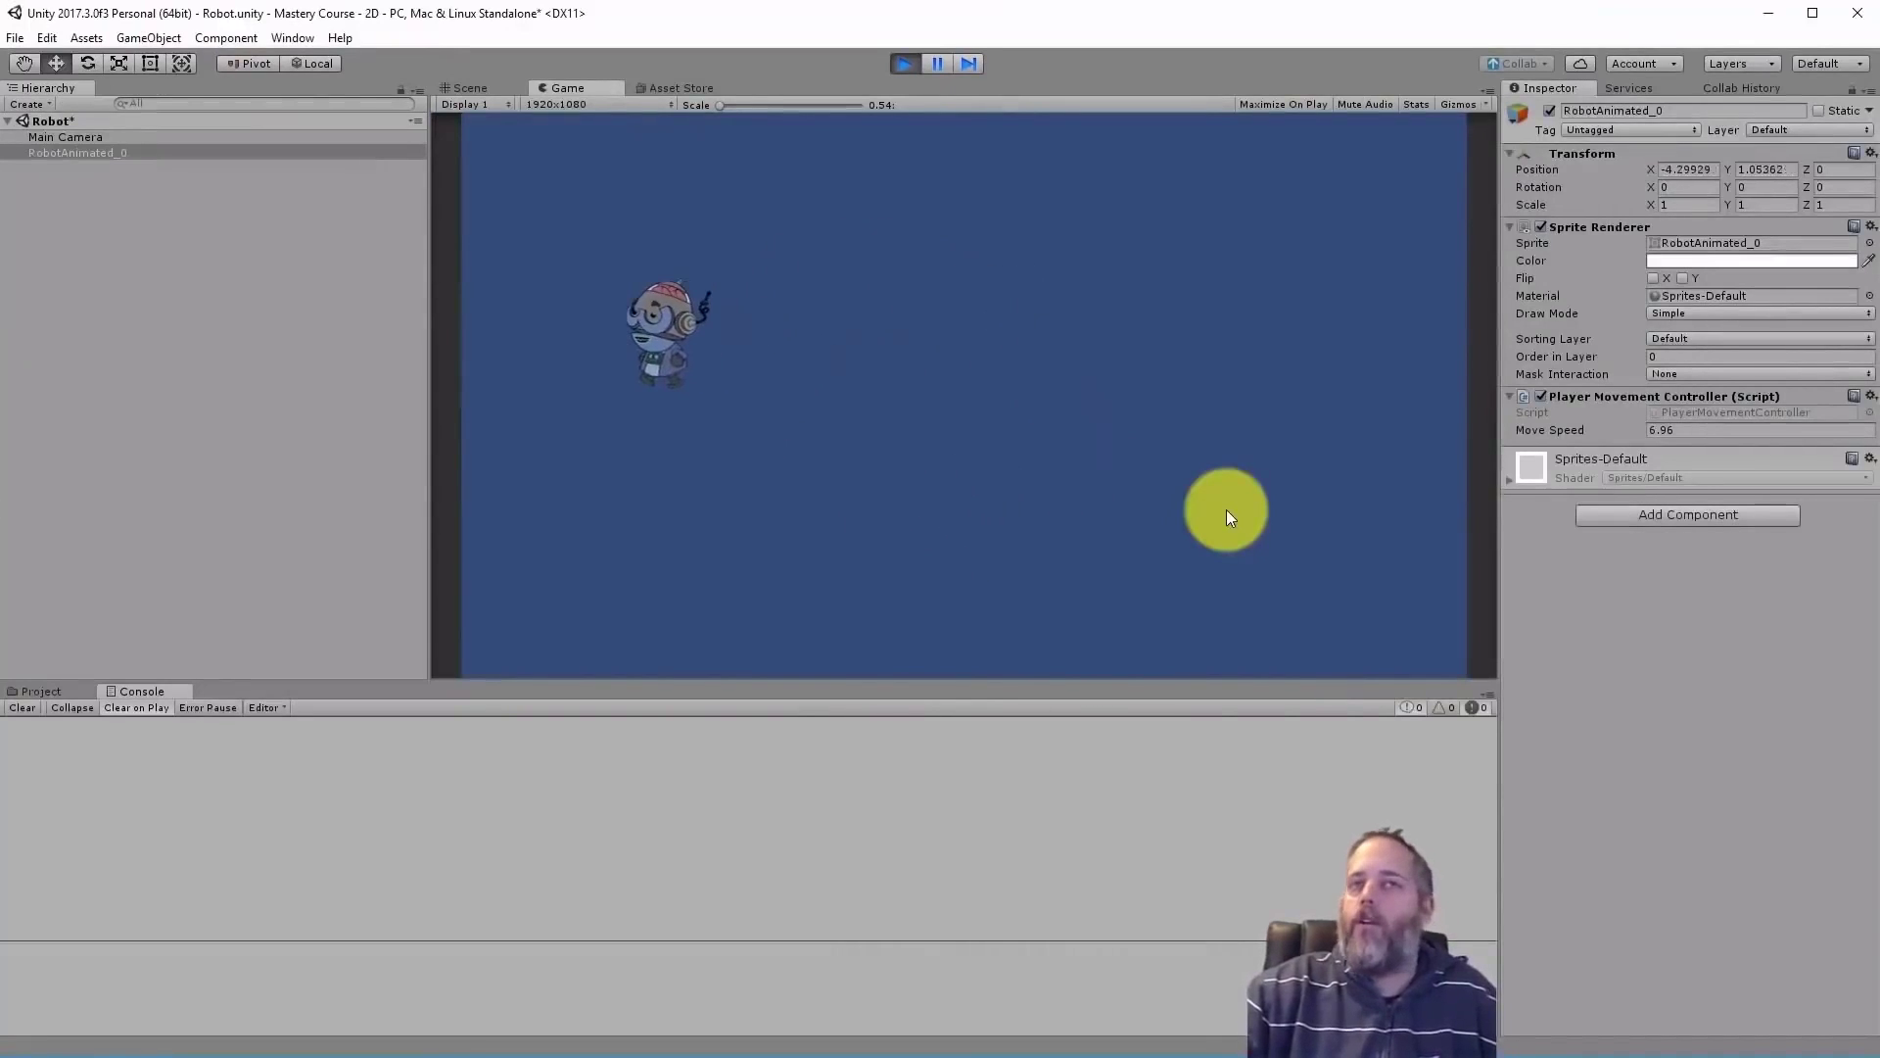
key("Left")
key("Down")
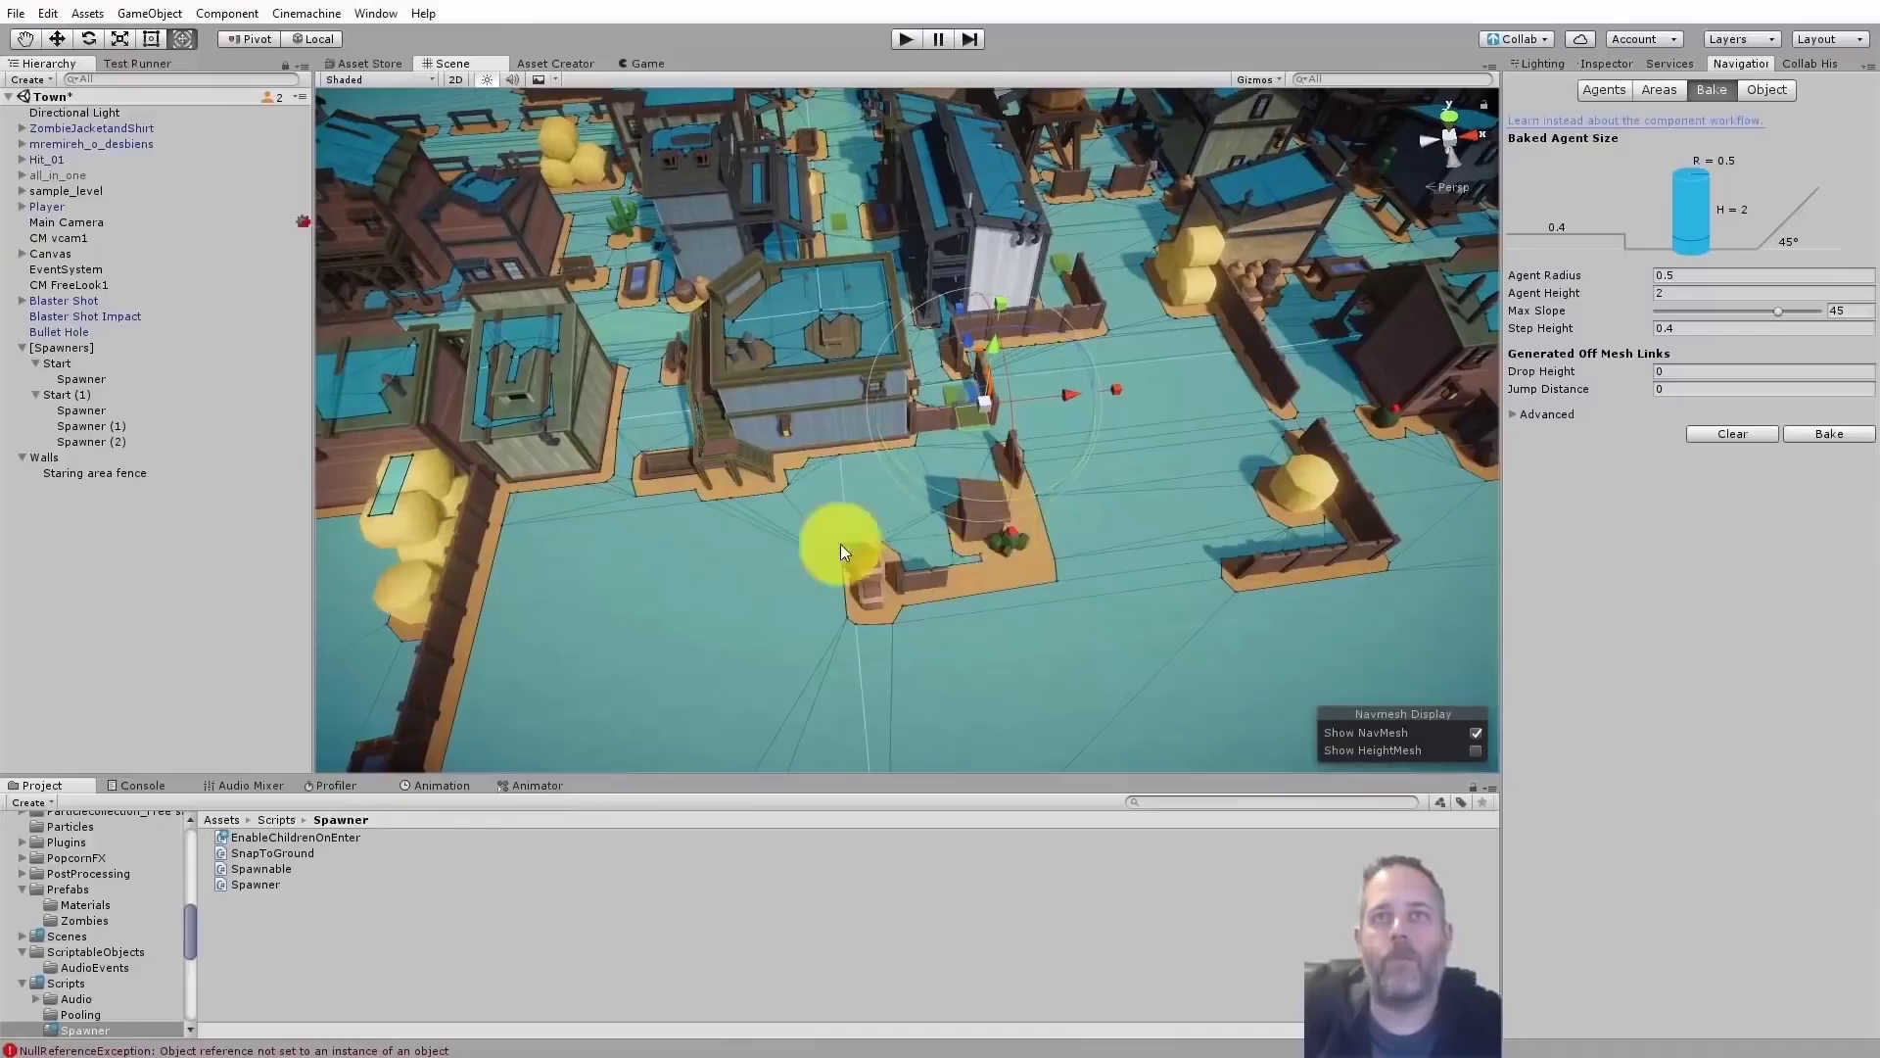
left_click_drag(840, 543, 1293, 483, "alt")
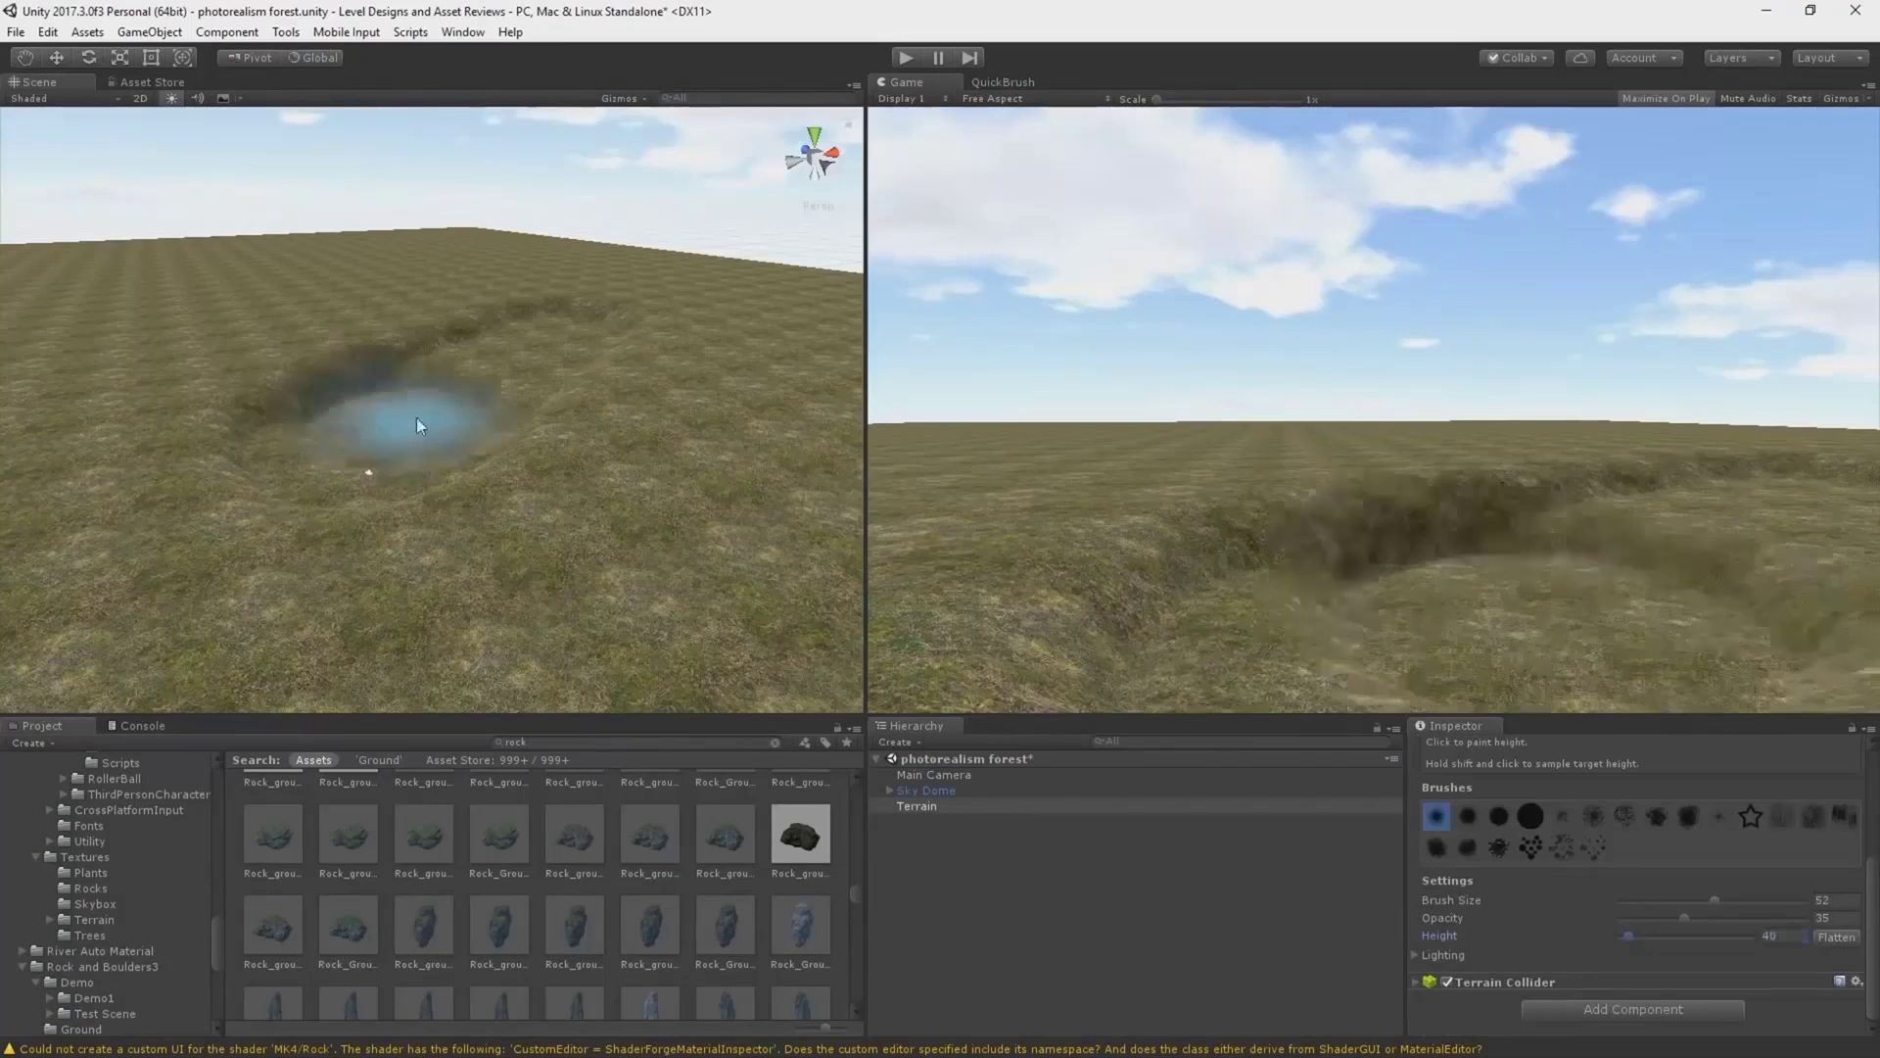
Flatten the terrain along the trench, then smooth its left part with Smooth Height.
left_click_drag(627, 284, 573, 364, "alt")
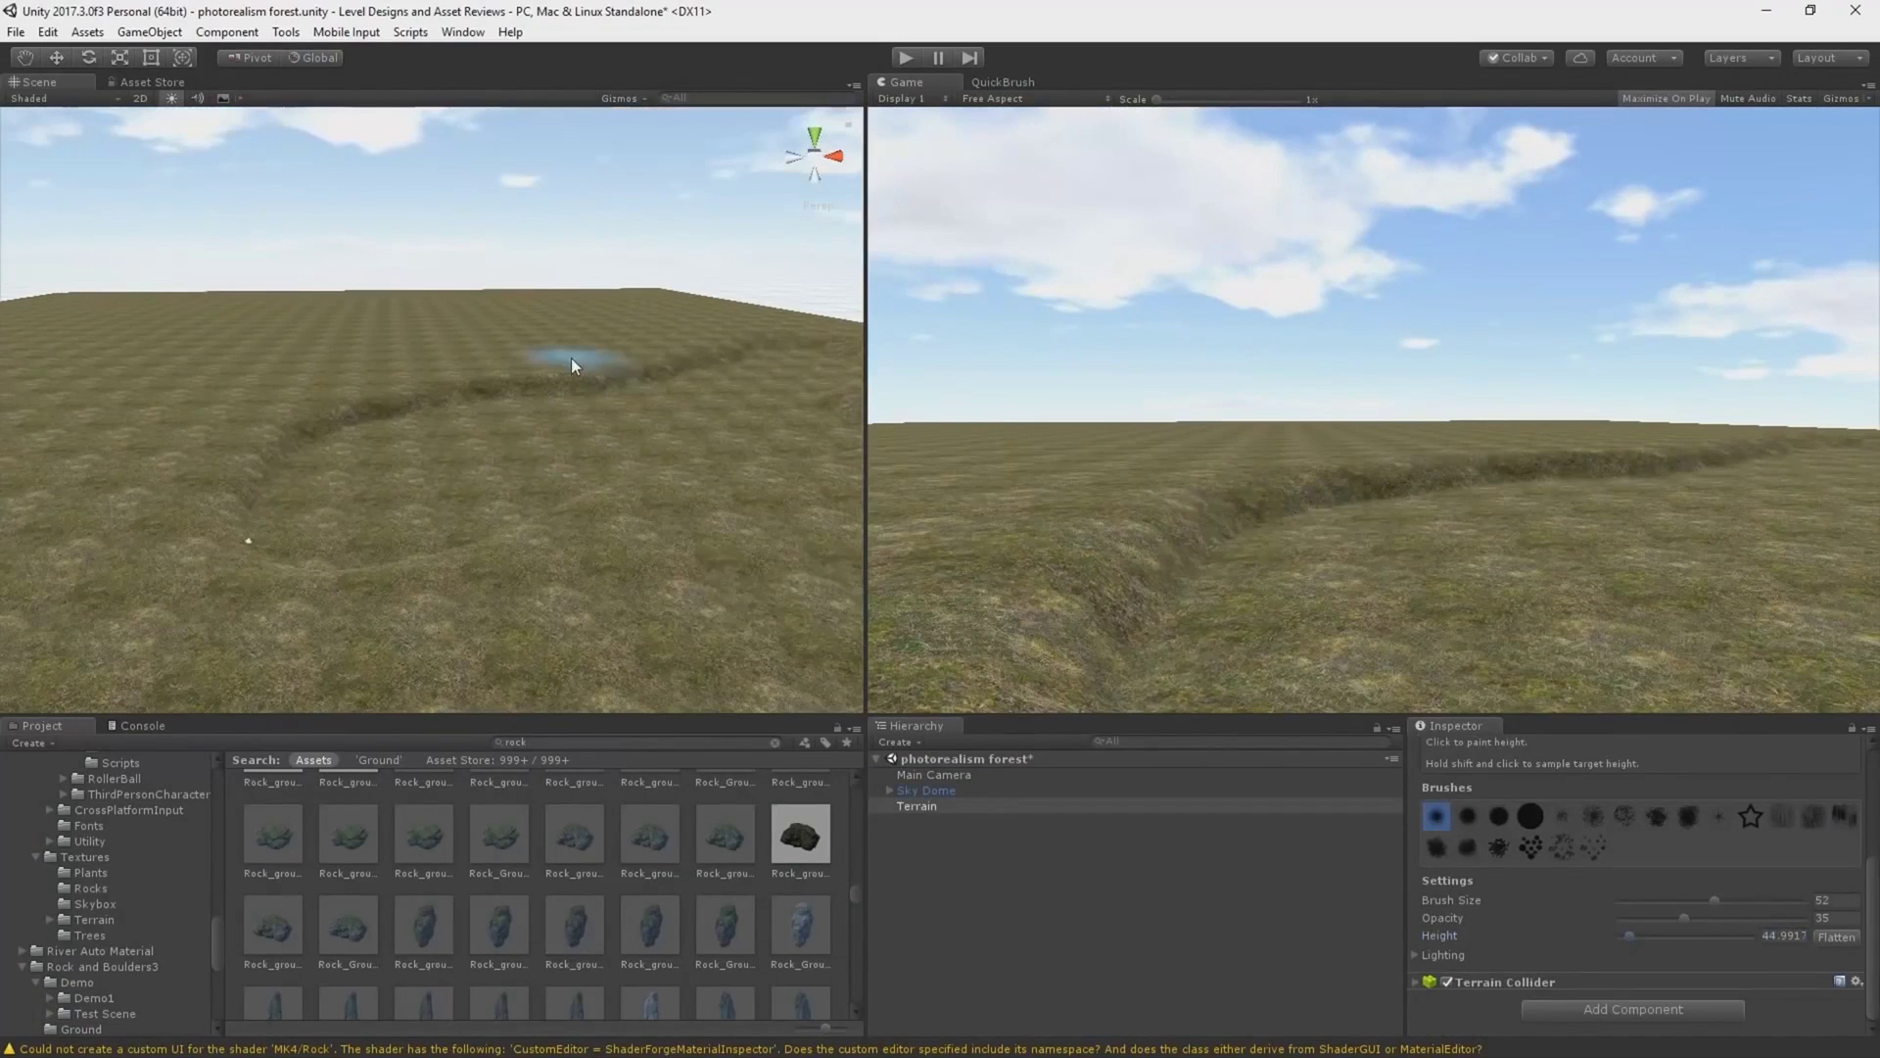
left_click(372, 513, "shift")
left_click_drag(490, 470, 646, 434)
key("shift+e")
left_click_drag(293, 450, 526, 411)
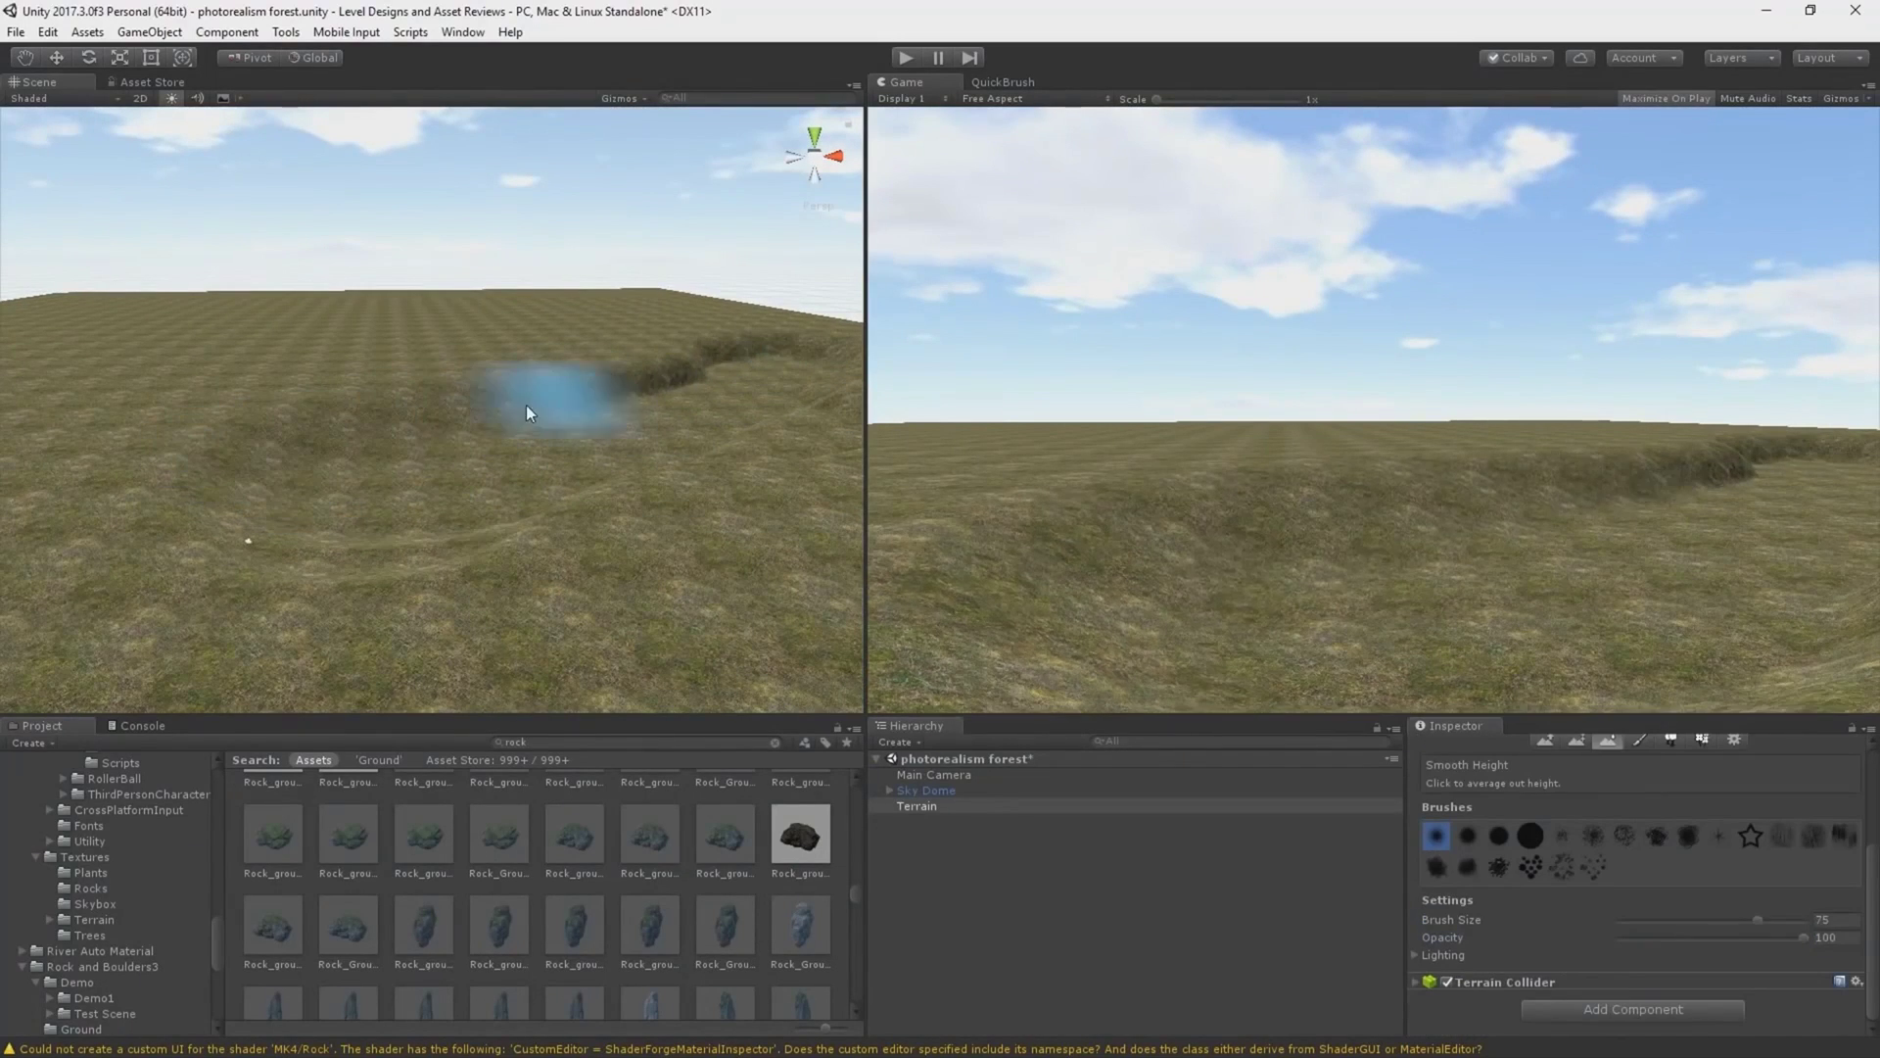
Select the main camera, then the sky dome, then the terrain again.
left_click(247, 540)
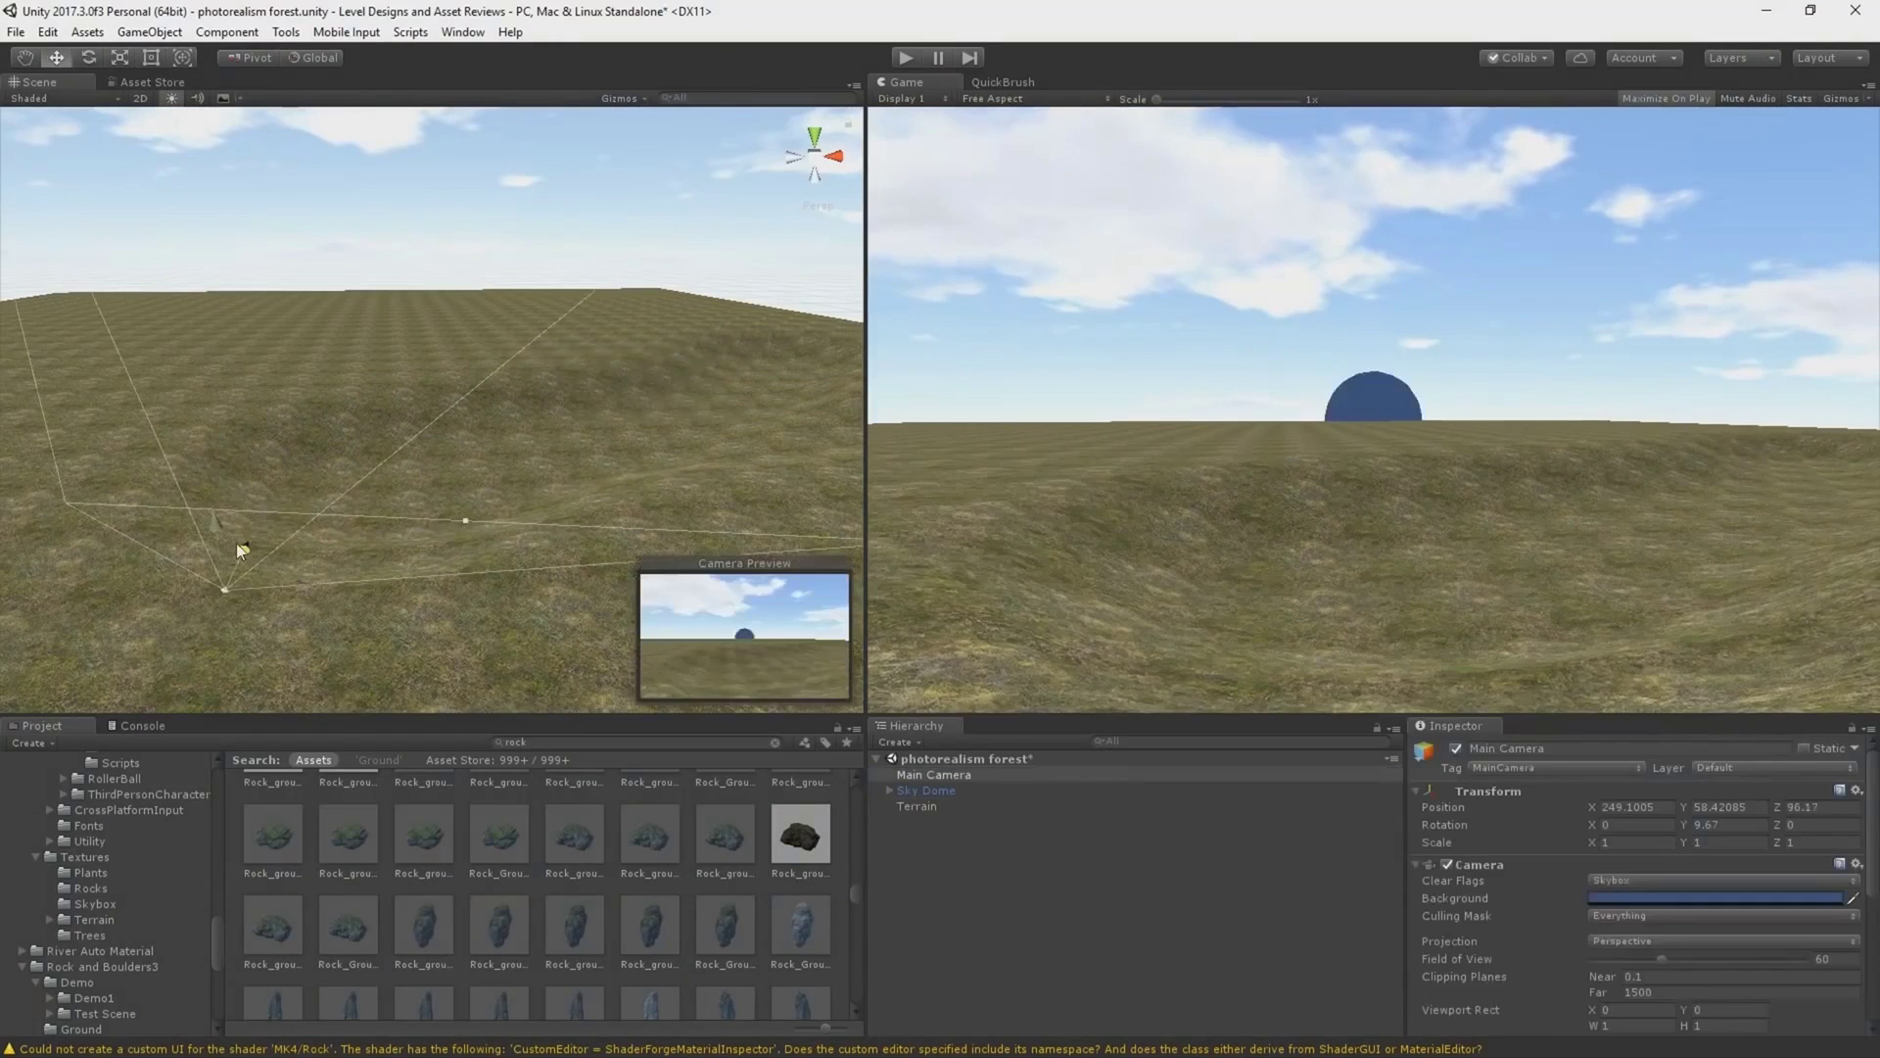
left_click(638, 268)
left_click(557, 548)
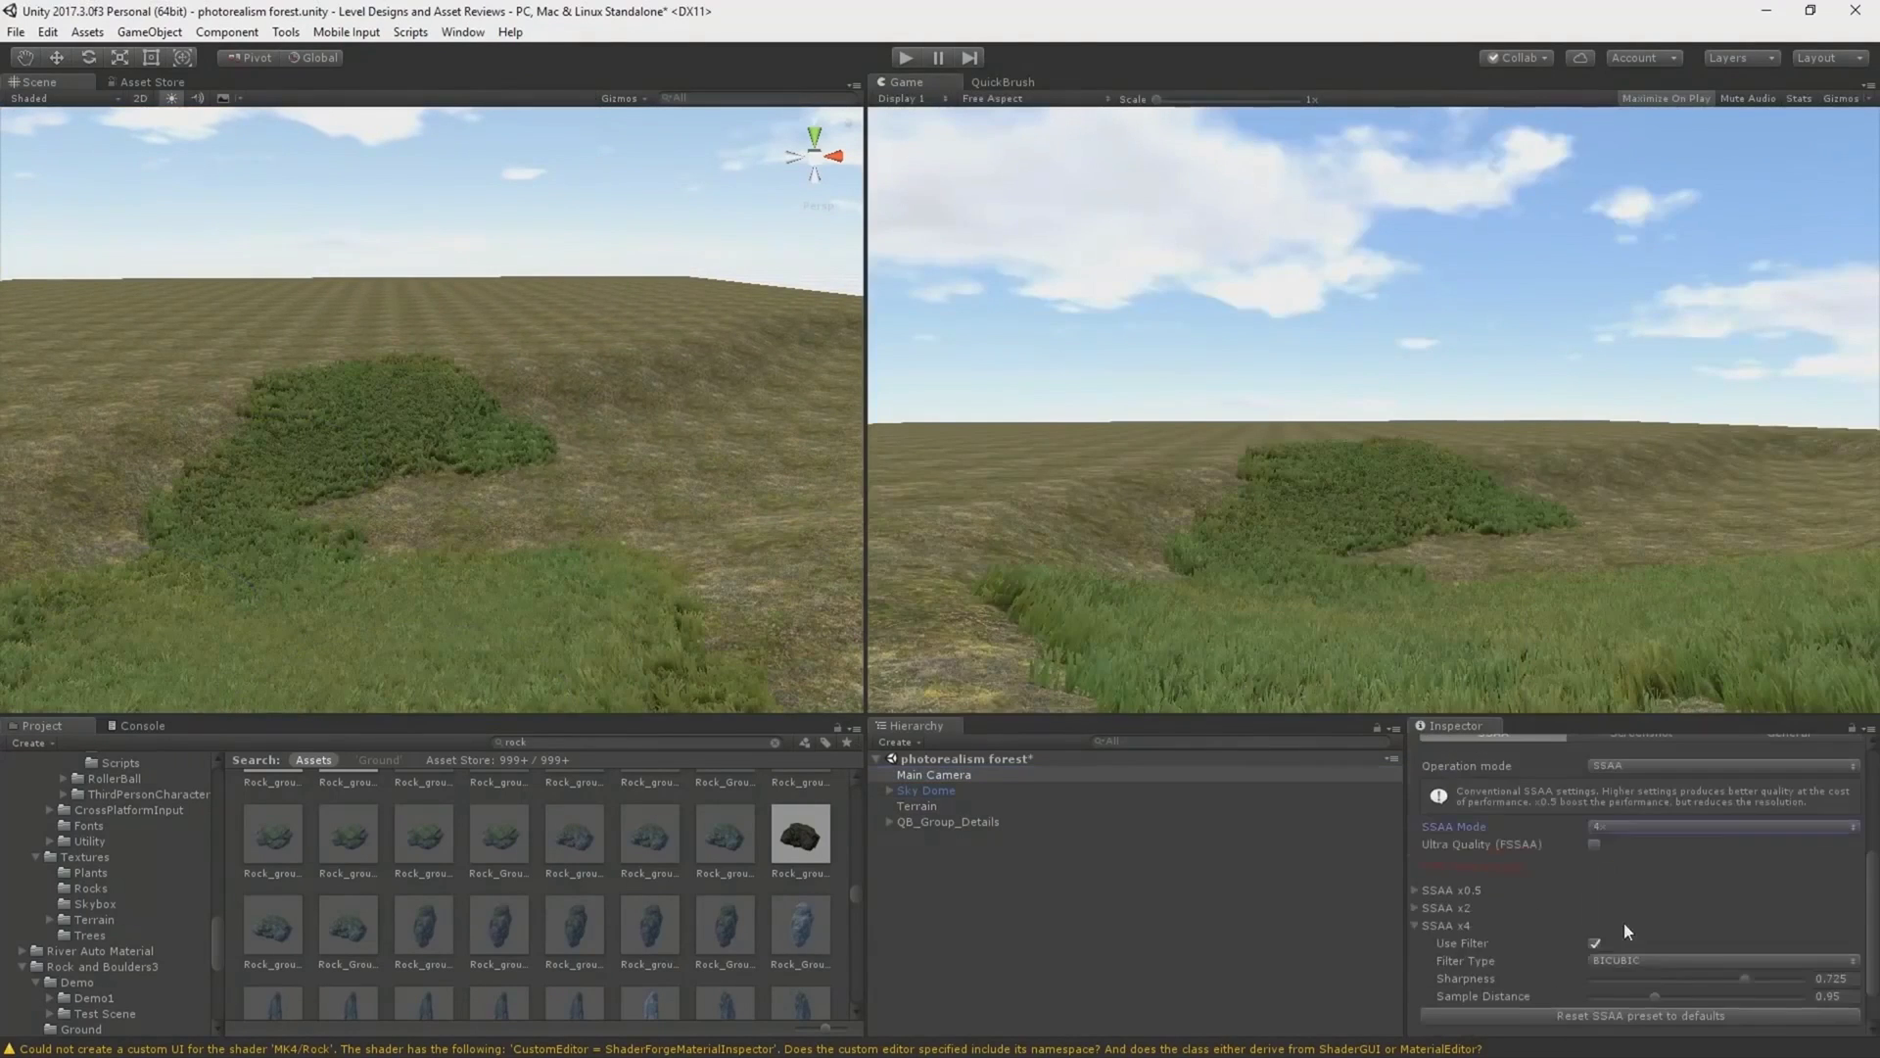
Add photorealistic post-processing to the camera with ambient obscurance, fog at distance 828, and colour enhancement.
left_click(1651, 947)
left_click(1626, 683)
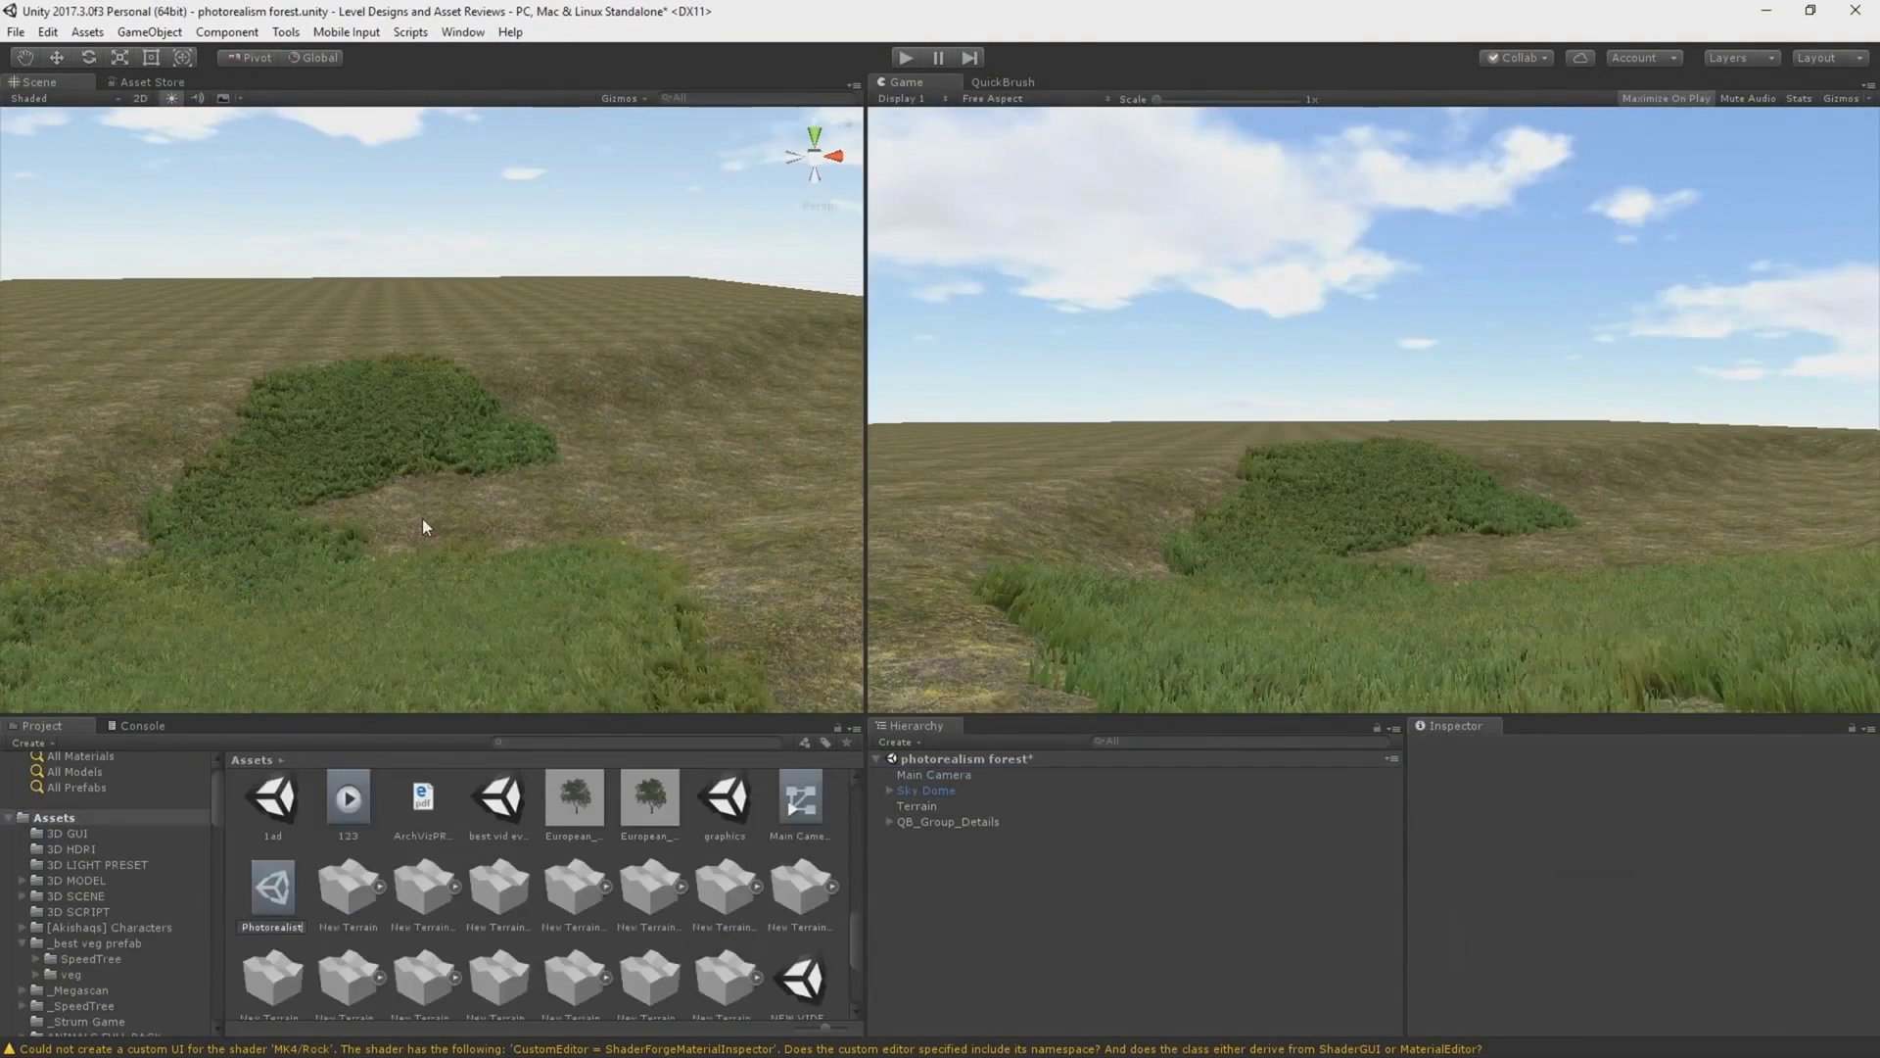
left_click(1430, 848)
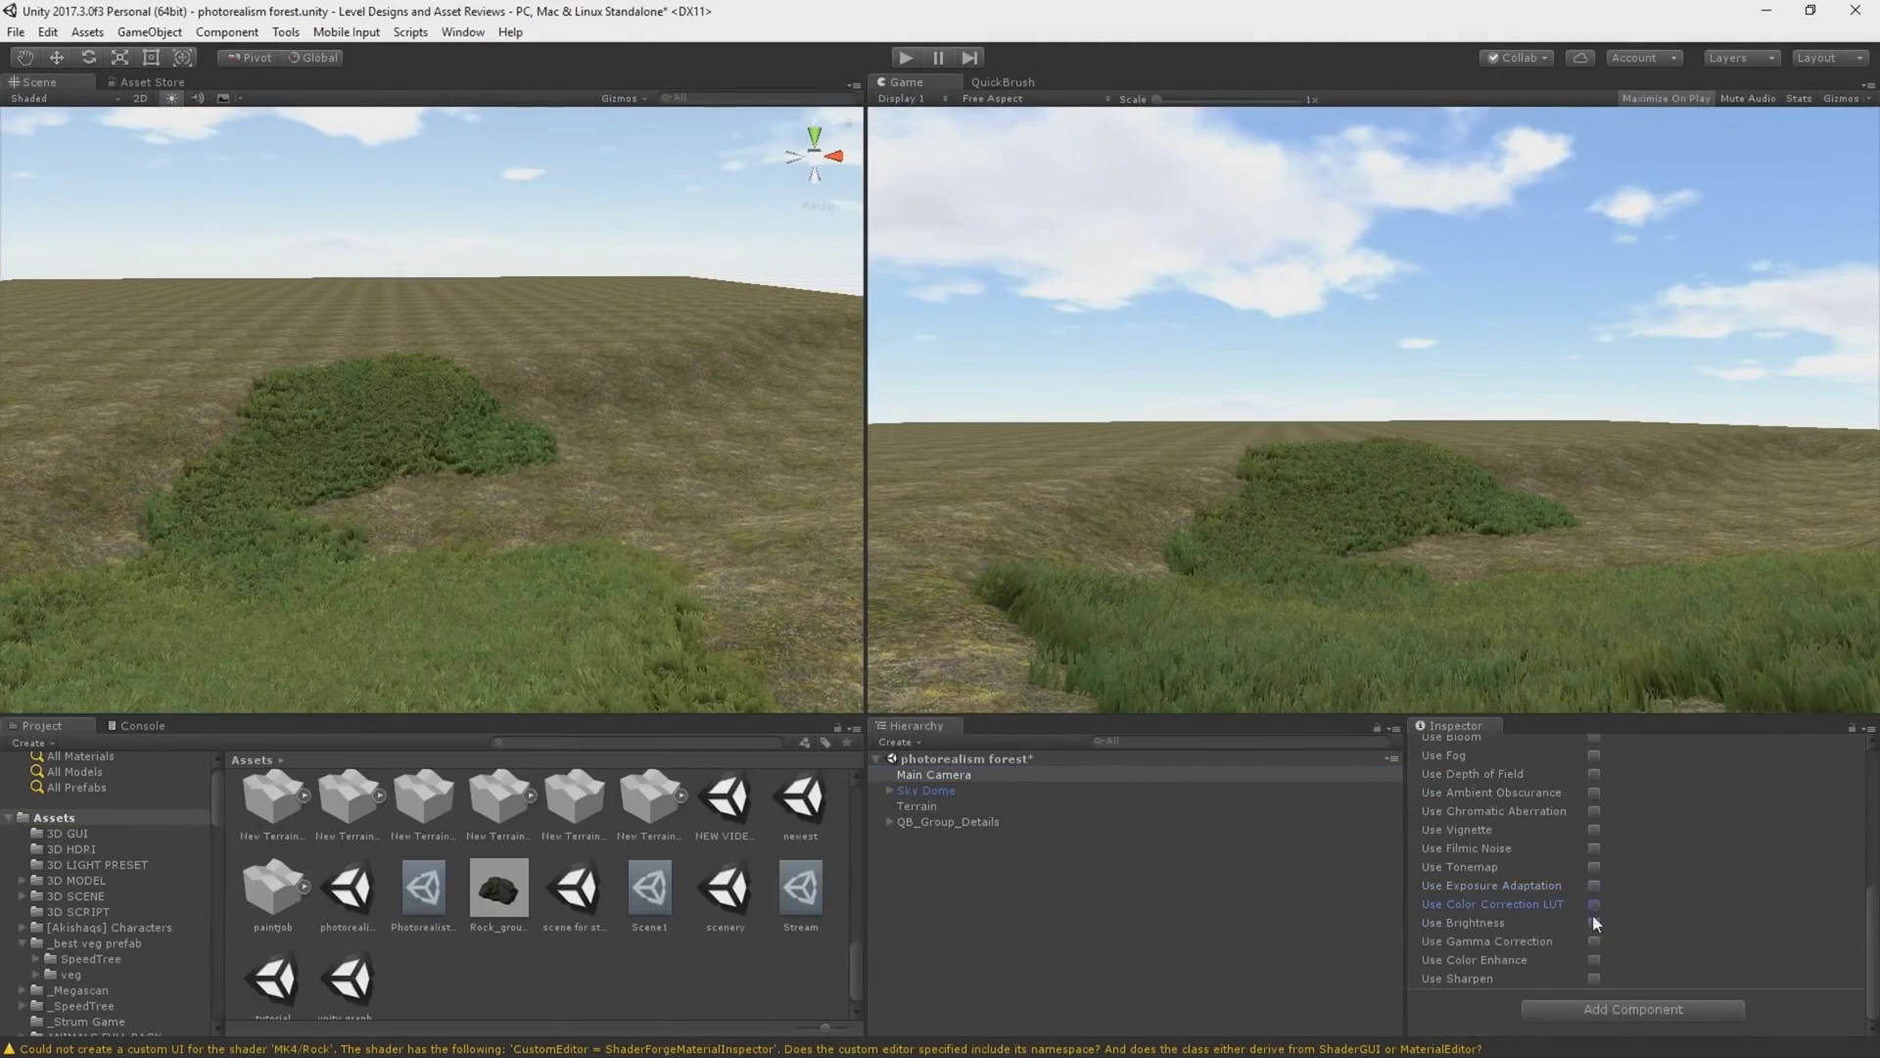
left_click(1594, 793)
left_click(1594, 773)
left_click(1665, 867)
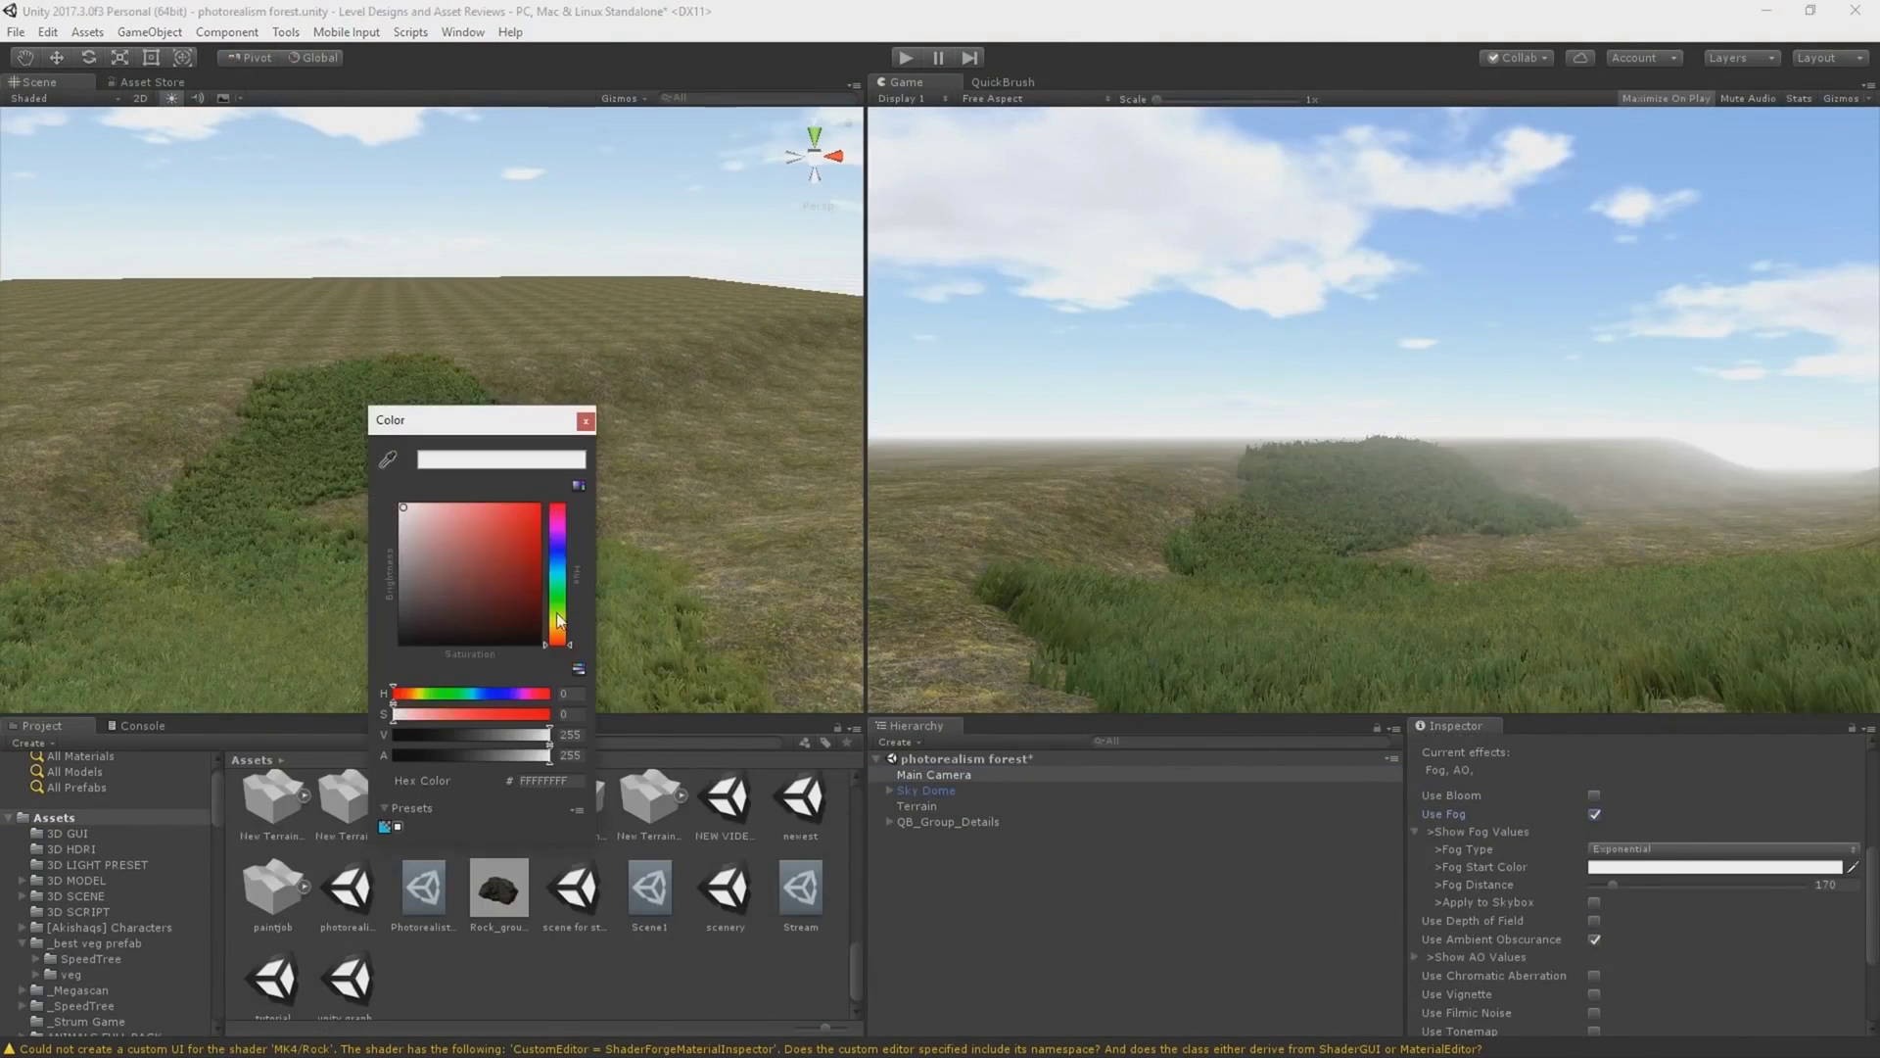
left_click(446, 519)
left_click_drag(1614, 884, 1672, 891)
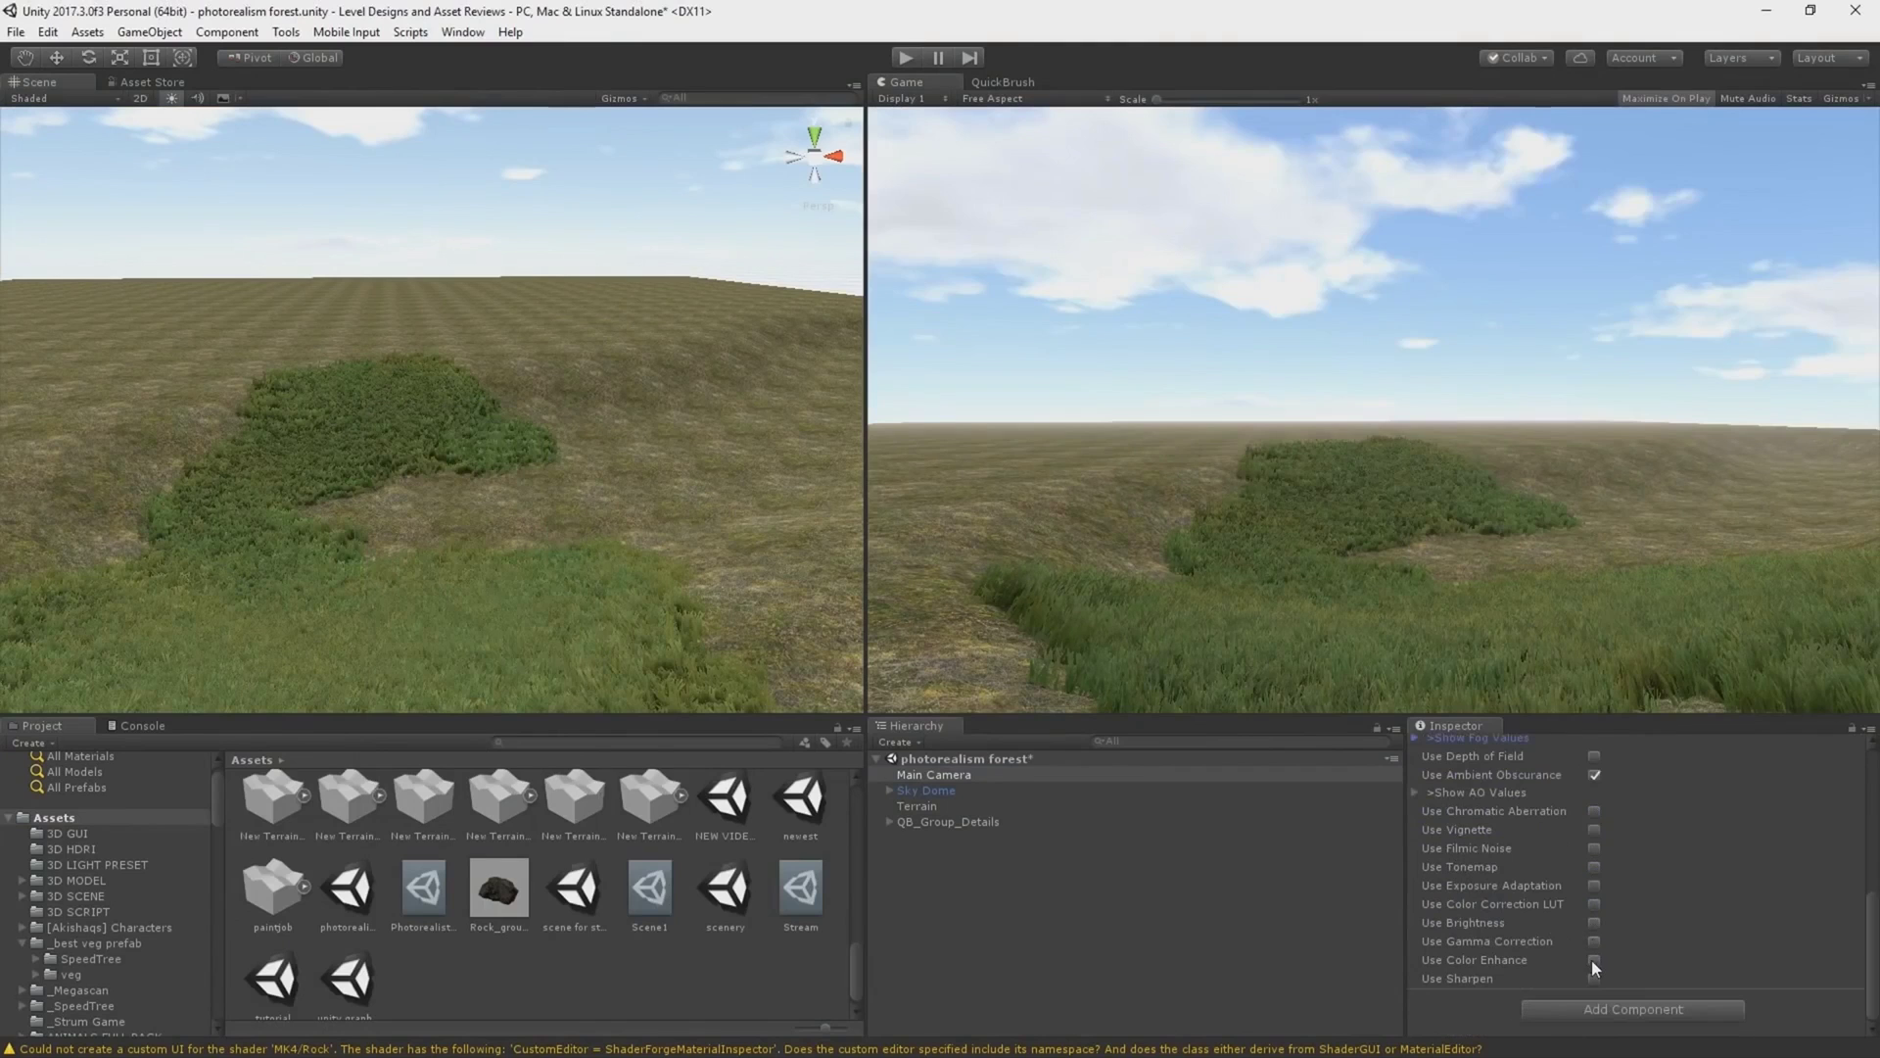
left_click(1594, 960)
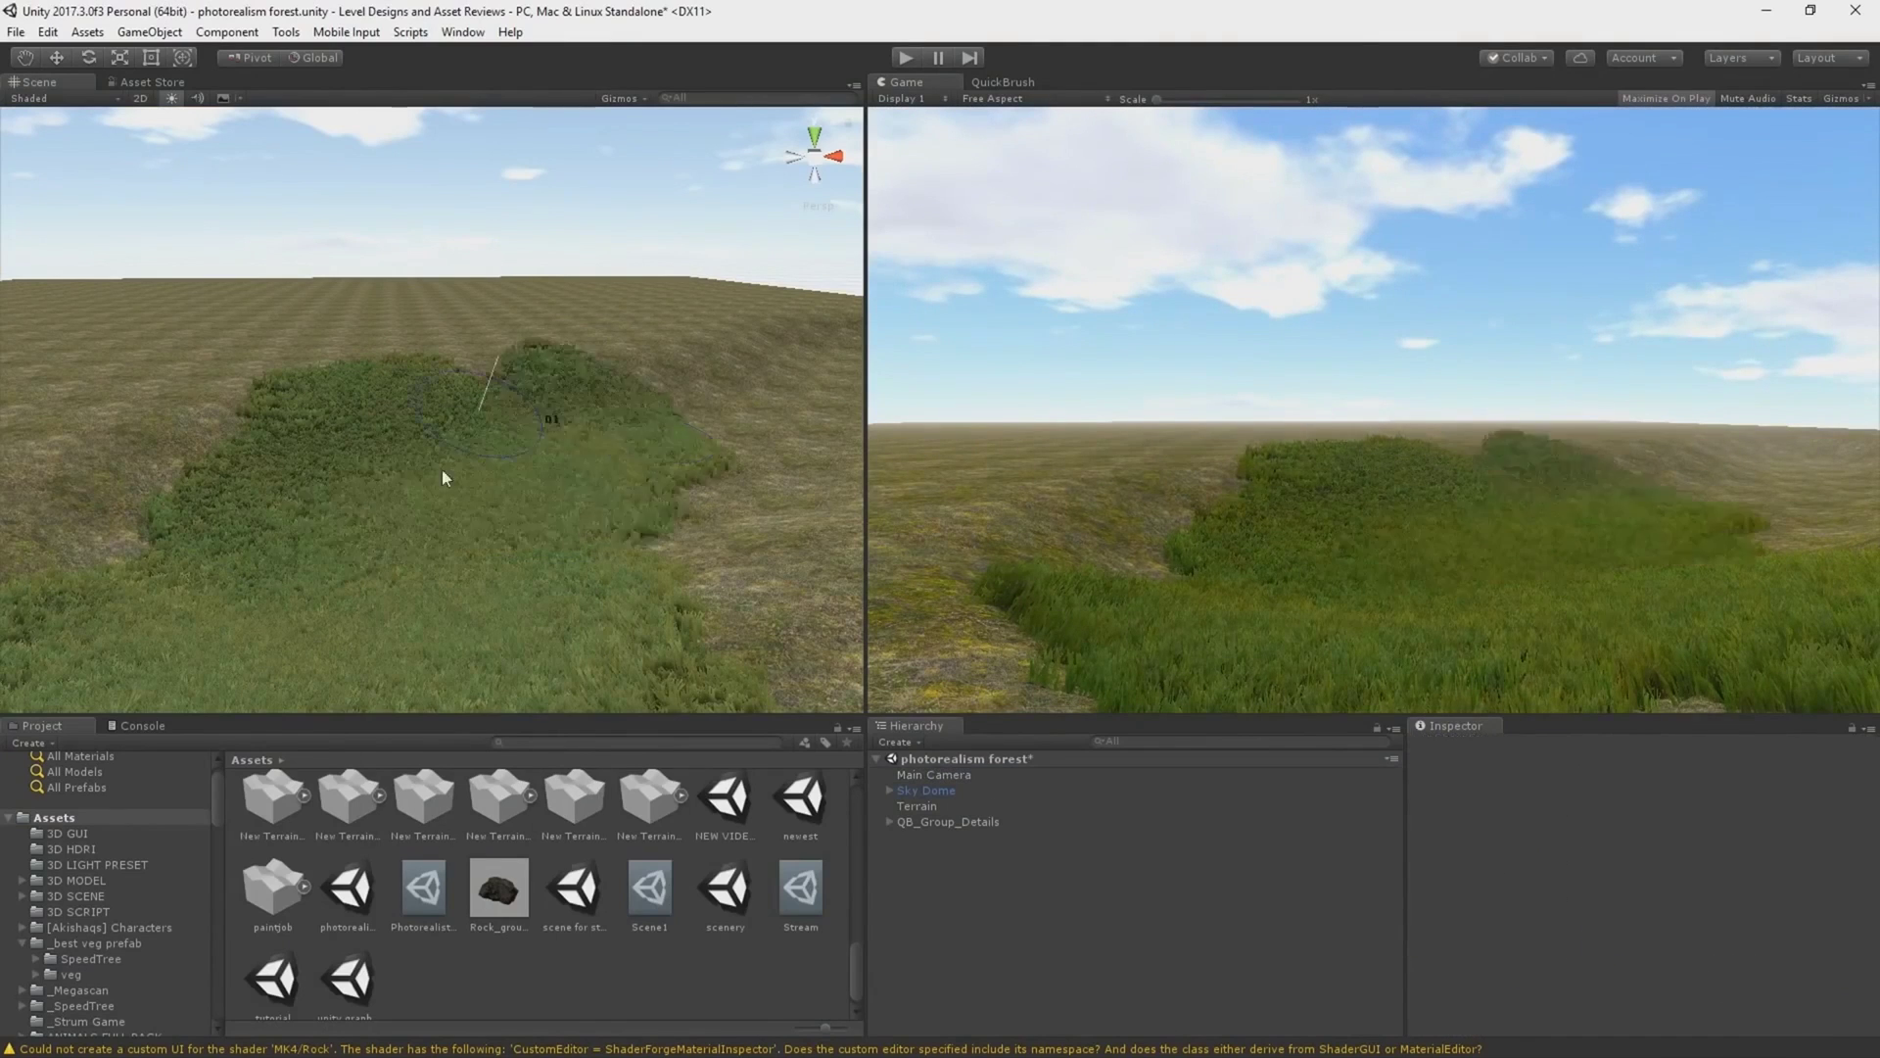
Add a Wind Zone to the scene and preview the grass in play mode.
left_click(149, 31)
mouse_move(166, 98)
left_click(372, 356)
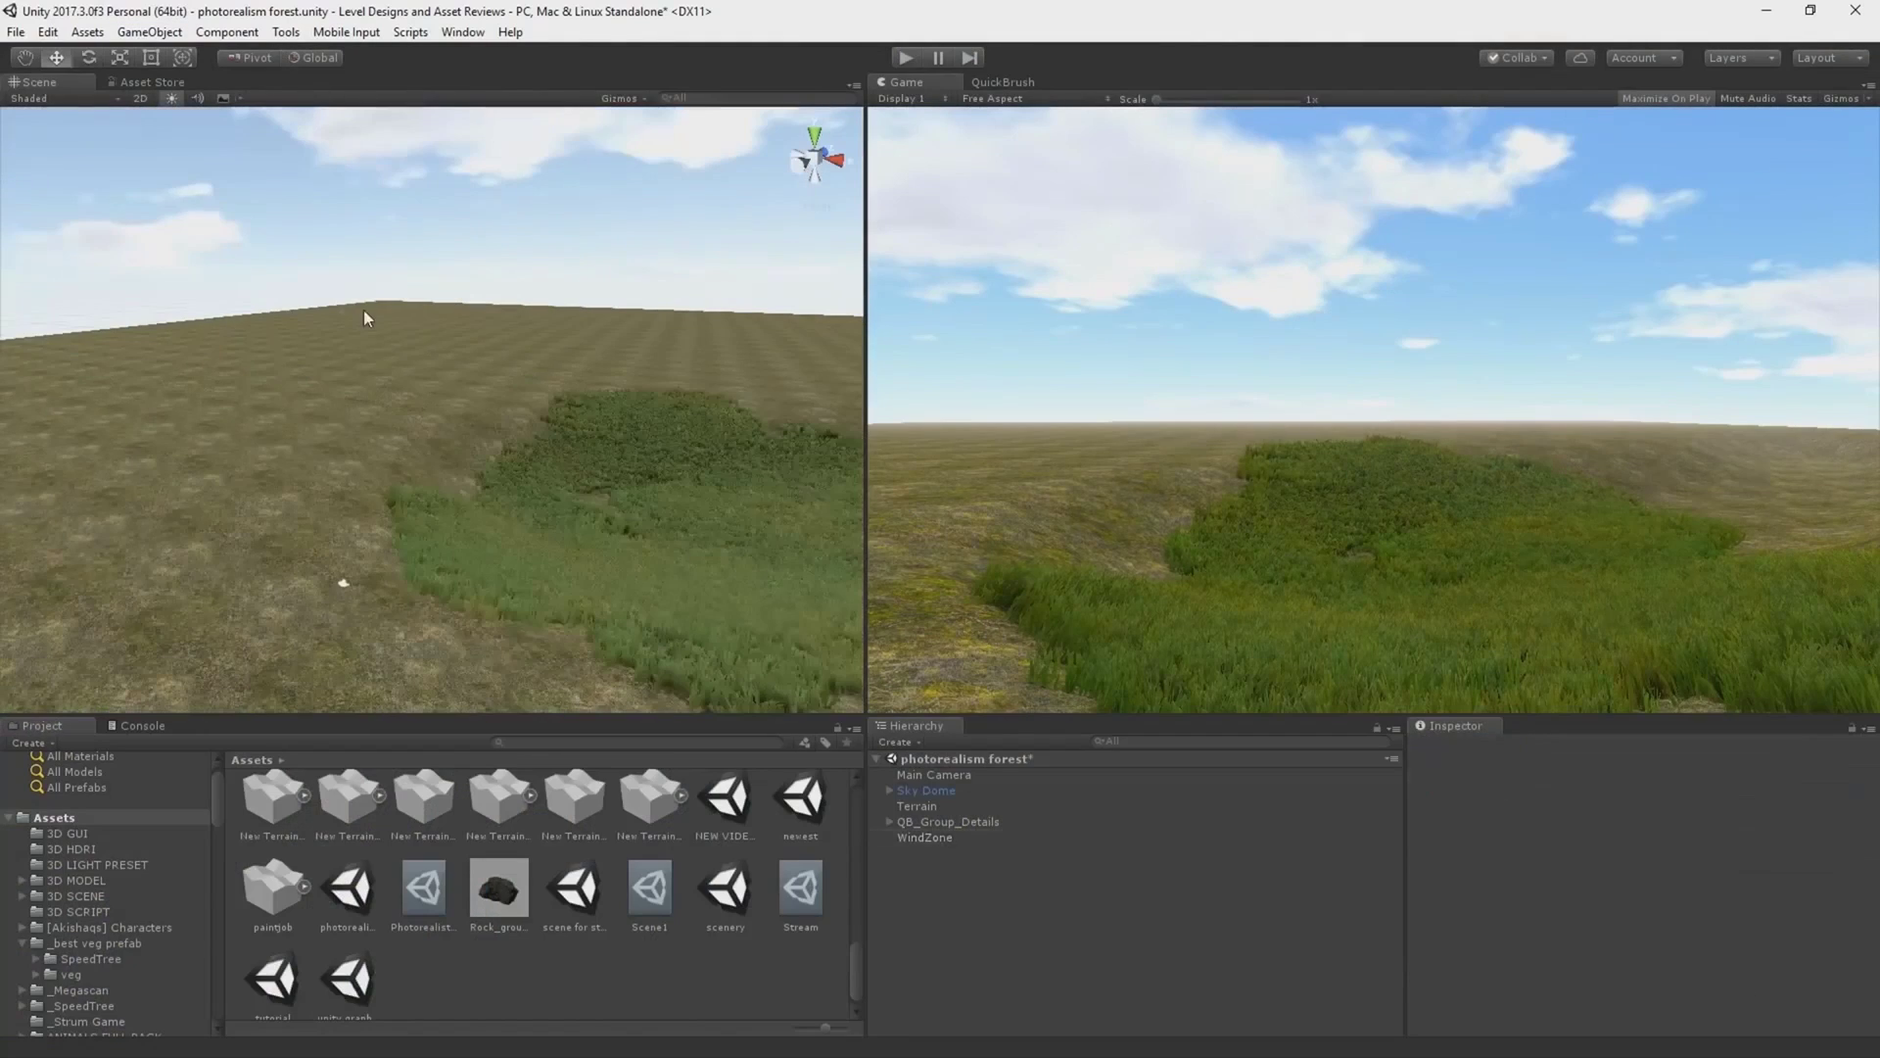
left_click(623, 535)
left_click(899, 59)
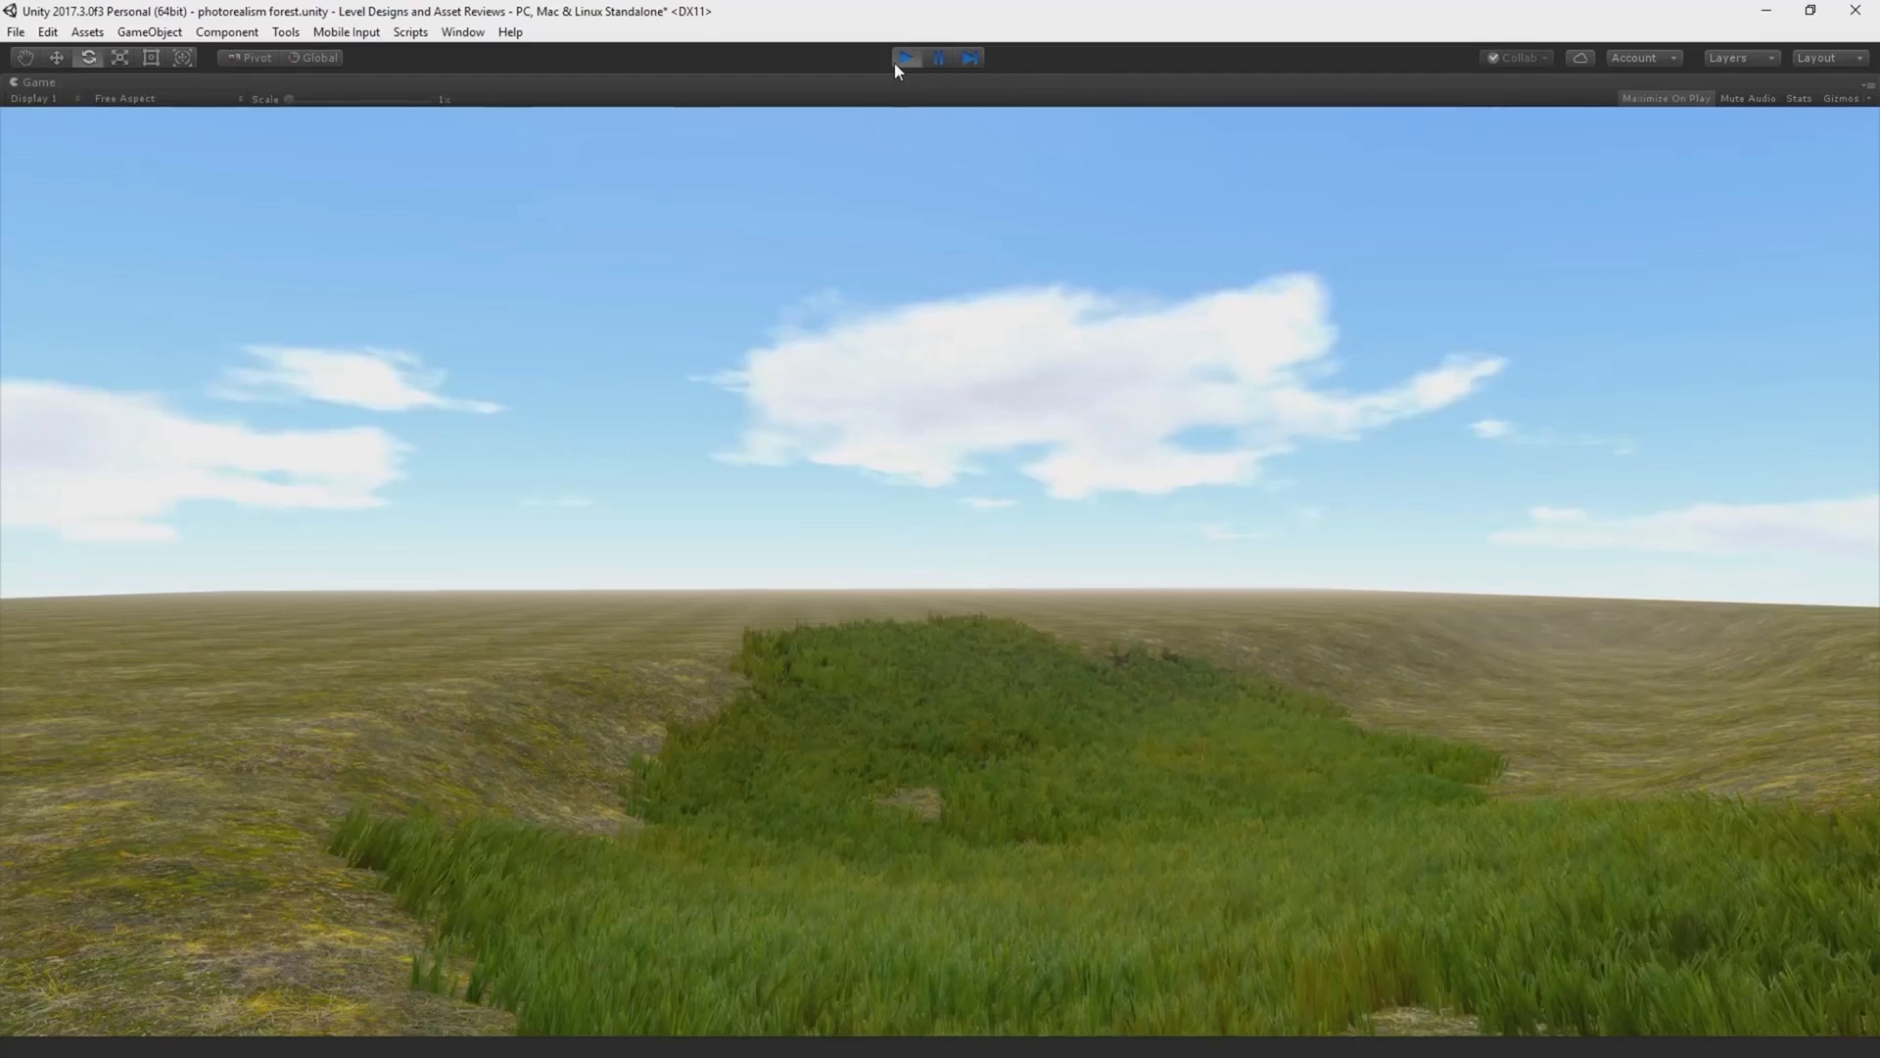
Set the Thick_Grass_Hero_1_LOD0 1 material's Cull to Front and preview the grass in play mode.
left_click(899, 59)
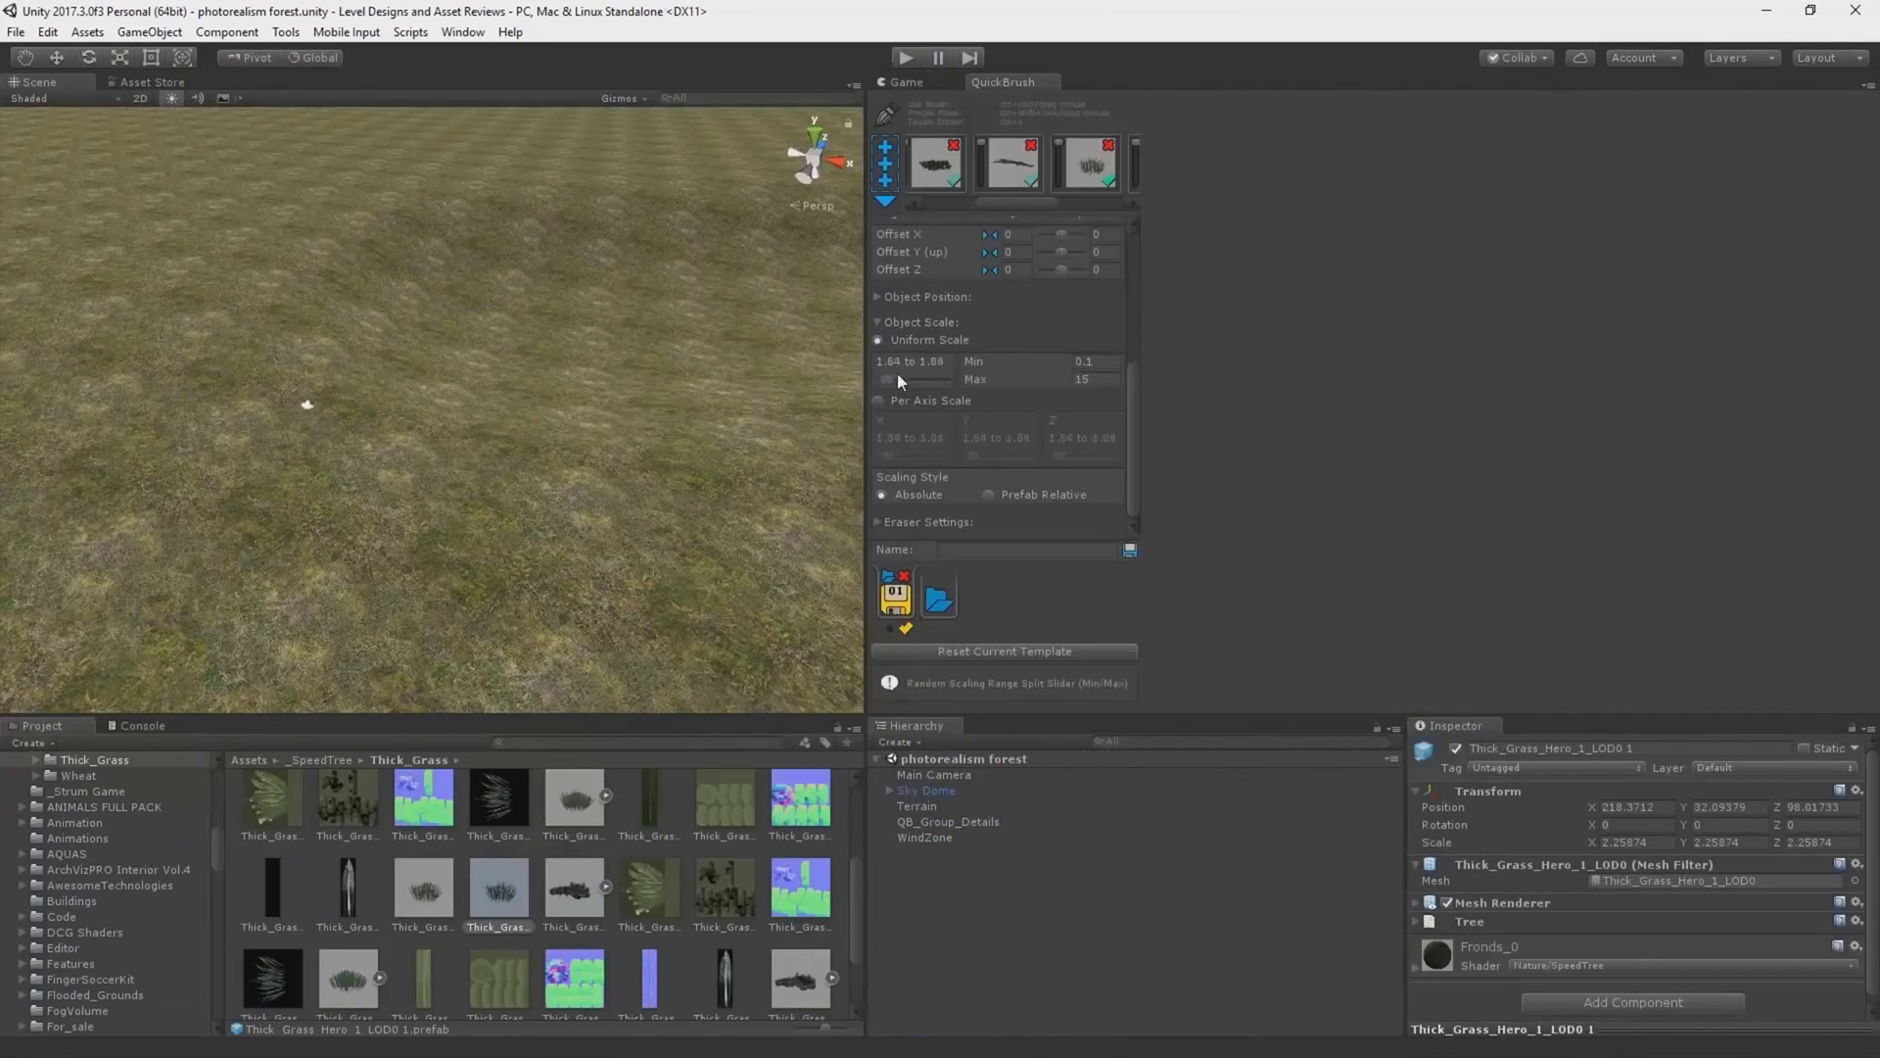
left_click(909, 58)
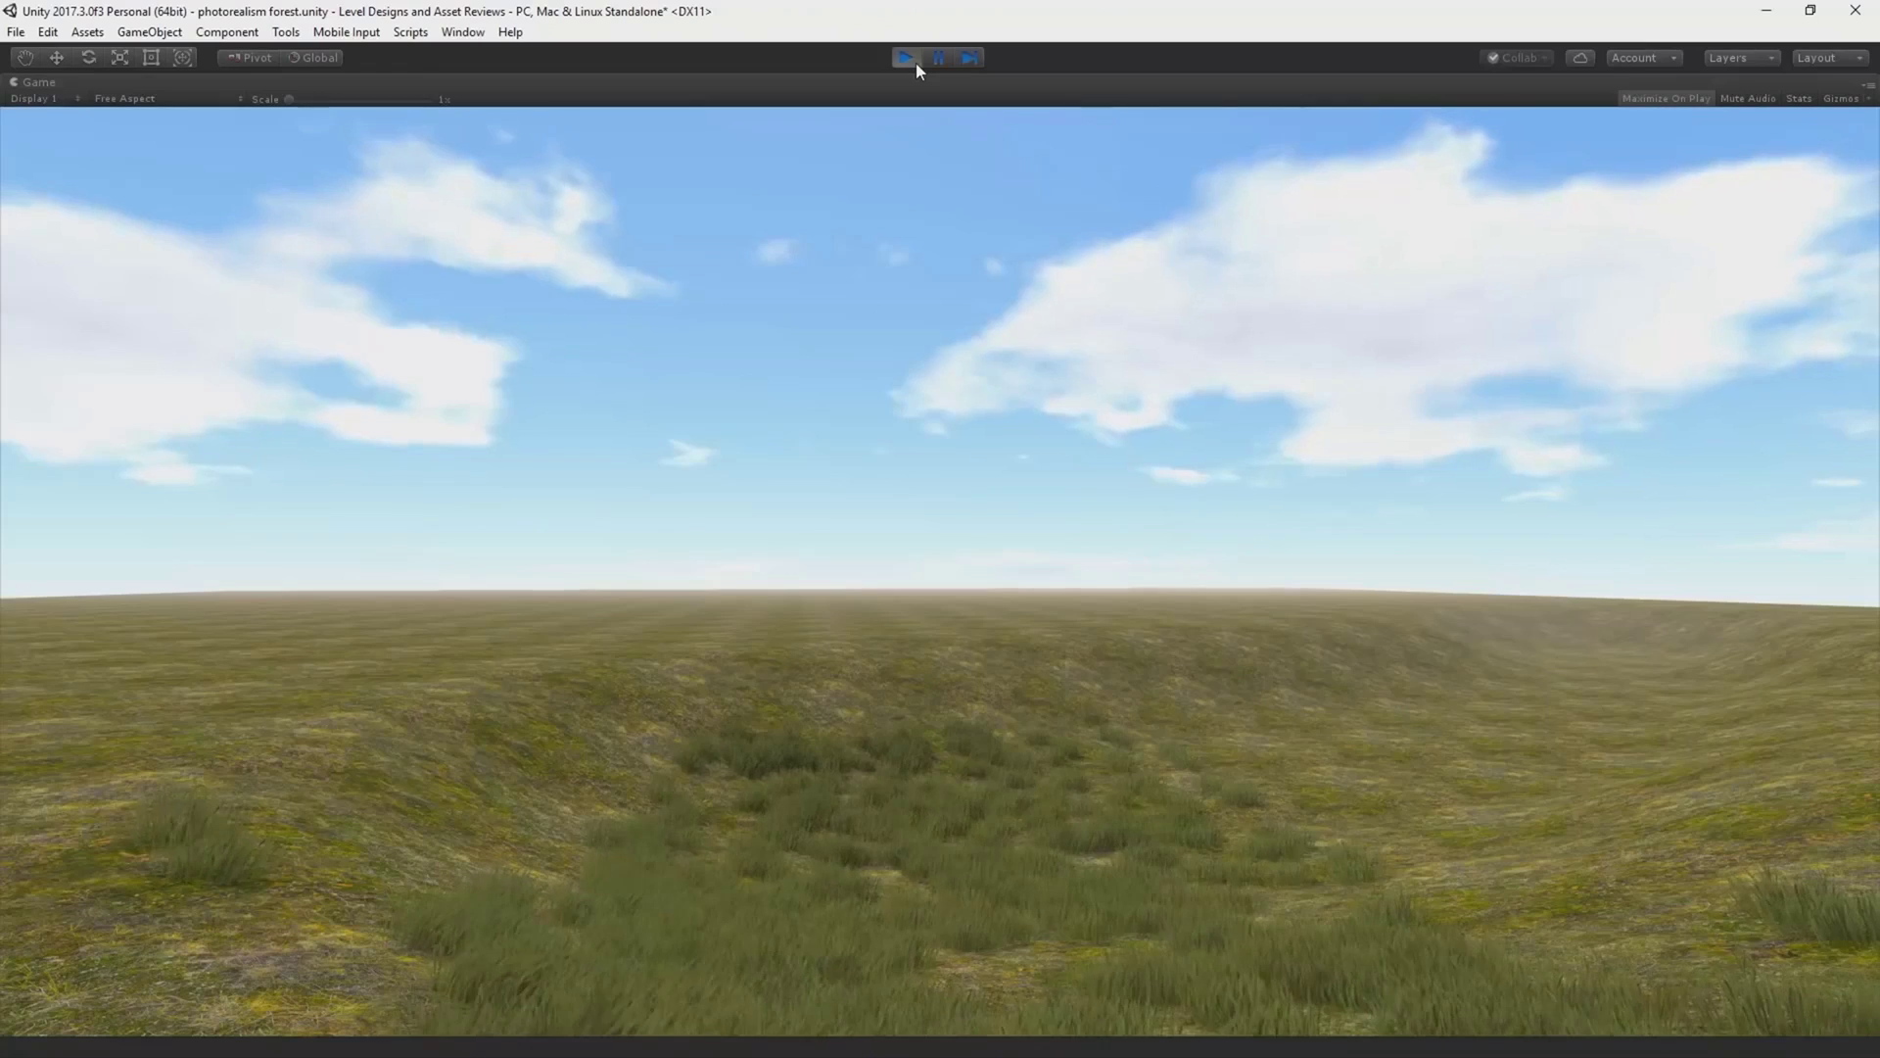
left_click(906, 59)
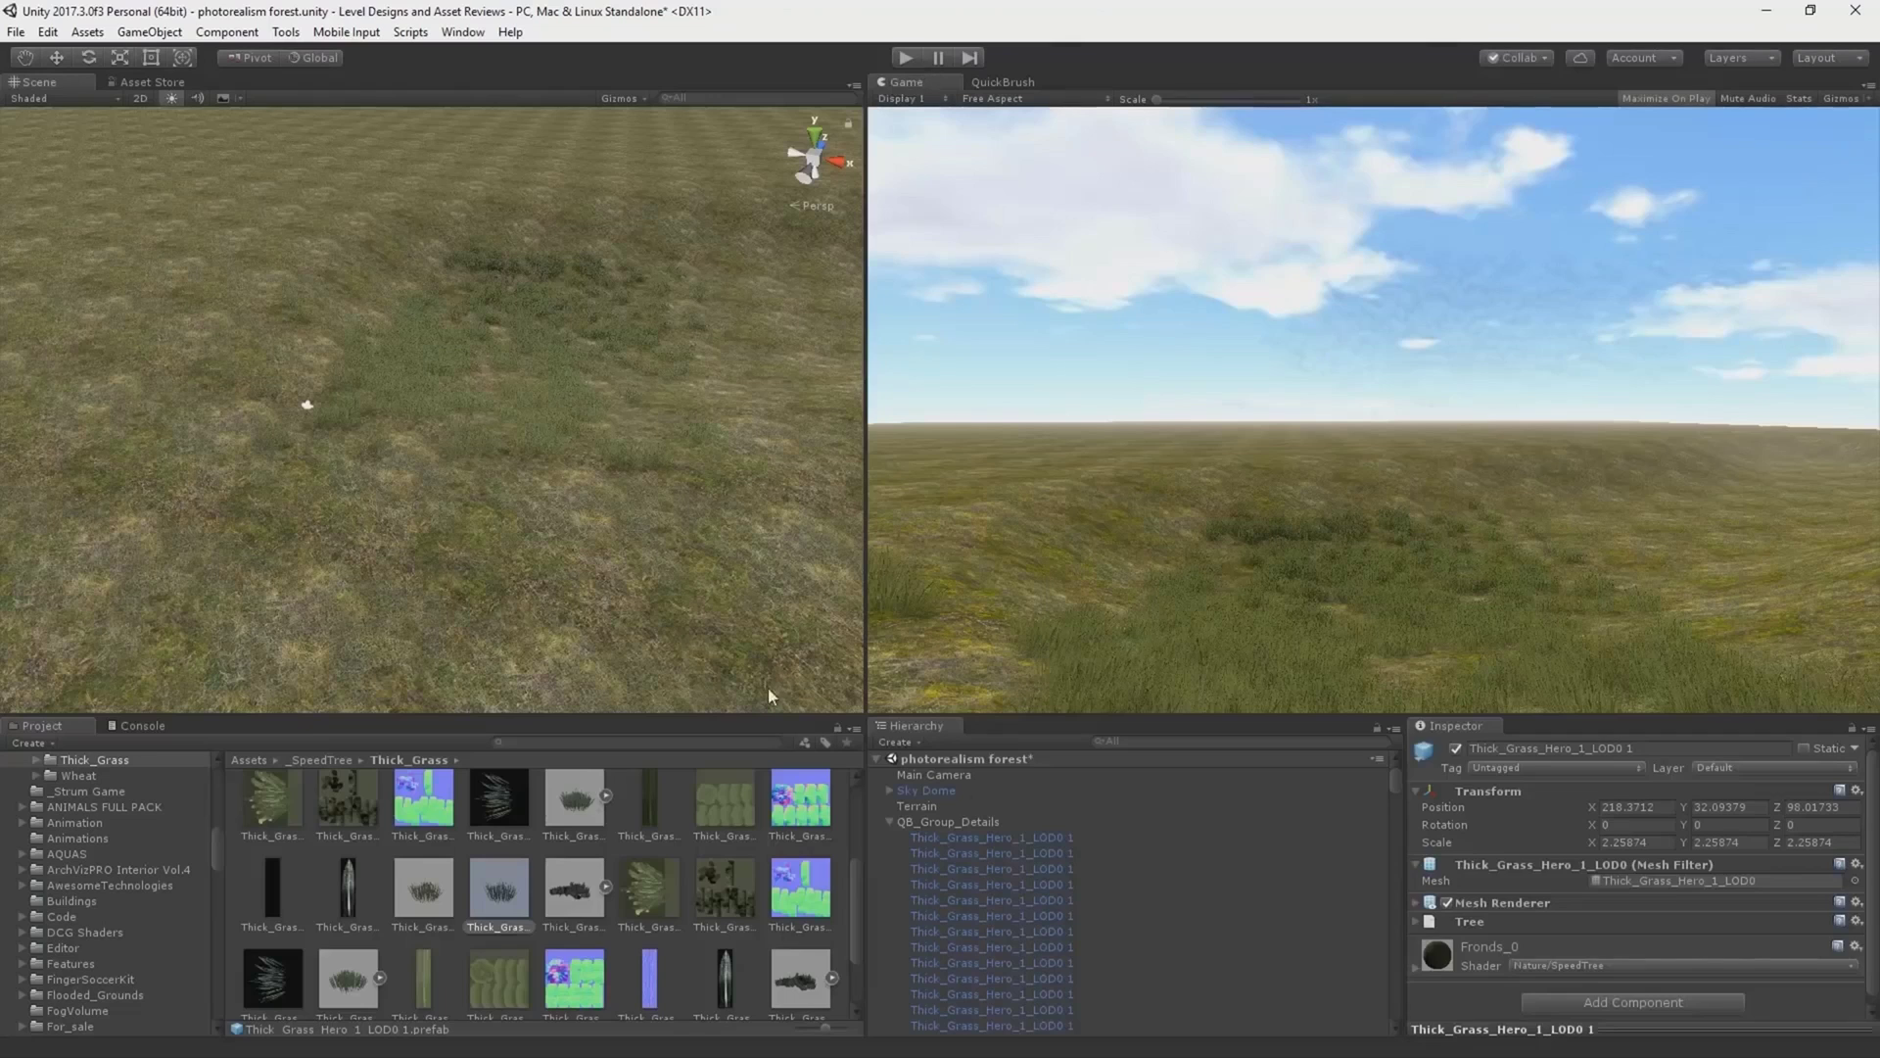
scroll(1576, 891, "down", 3)
left_click(1026, 854)
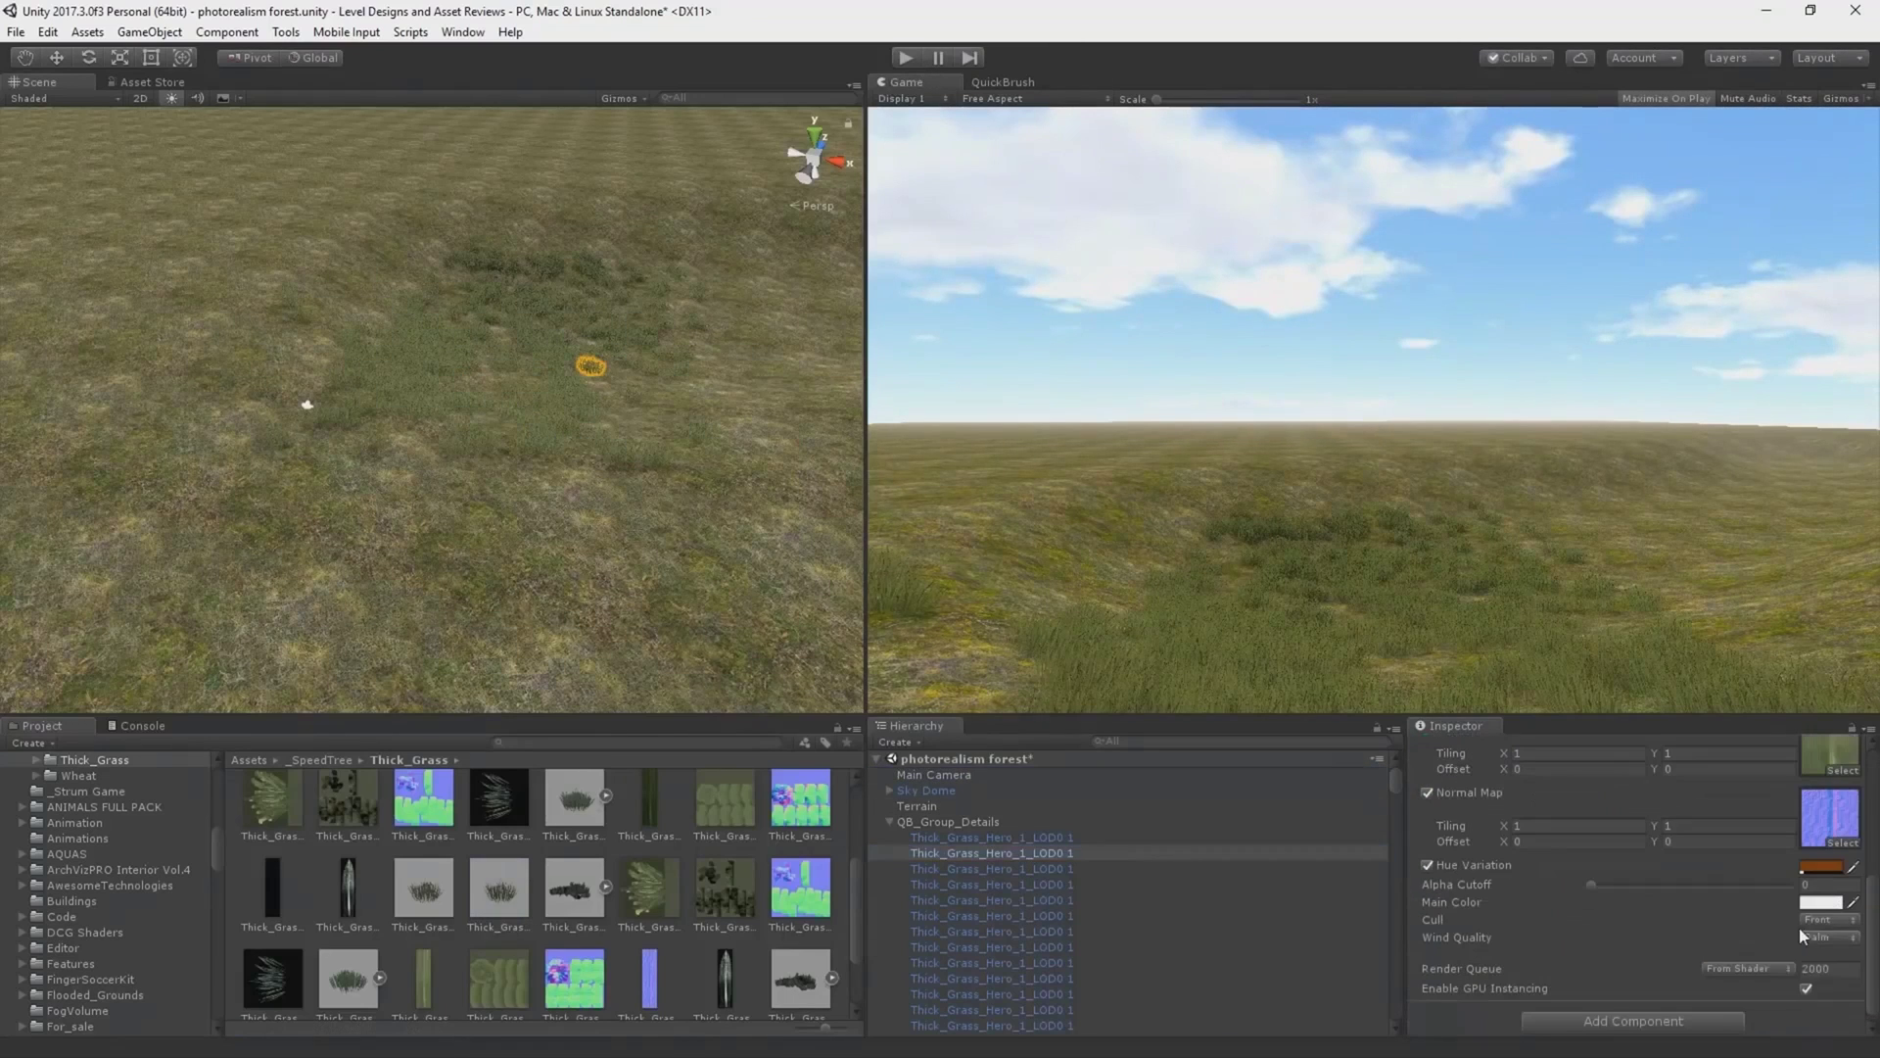
left_click(1812, 963)
left_click(906, 58)
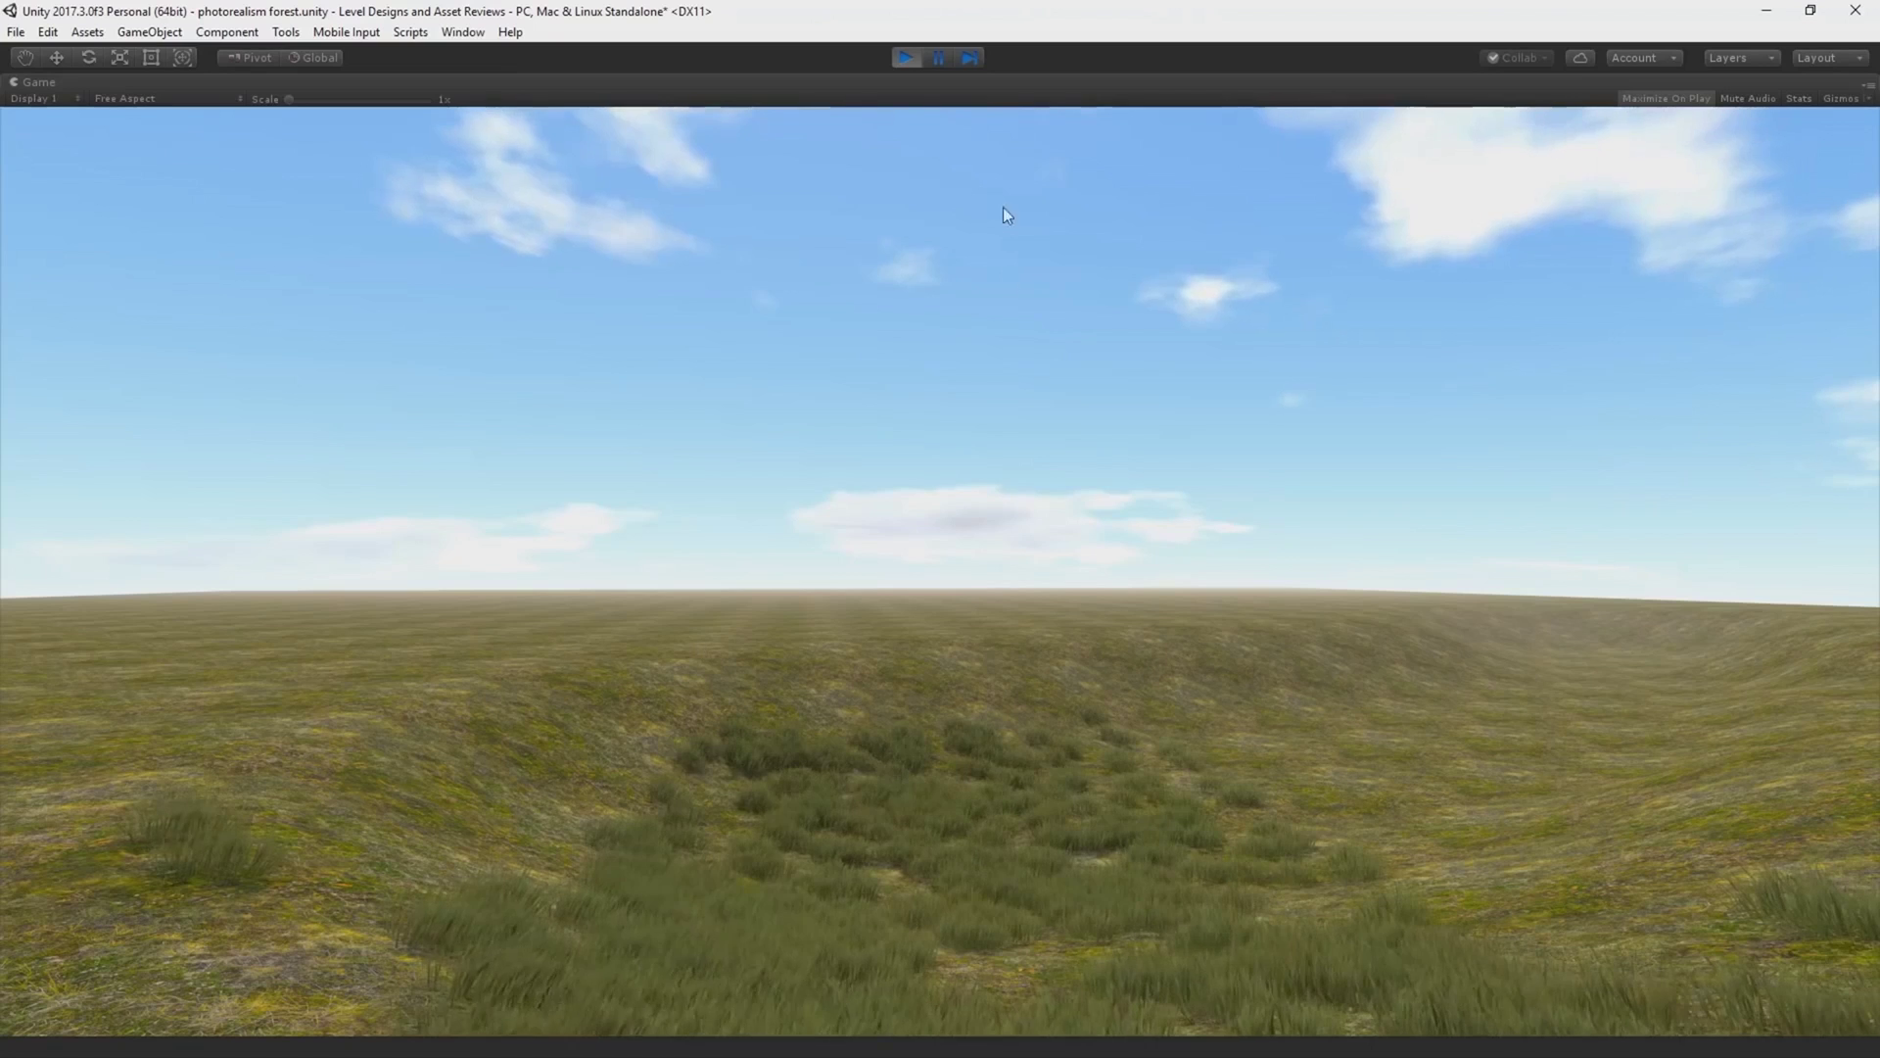
left_click(905, 55)
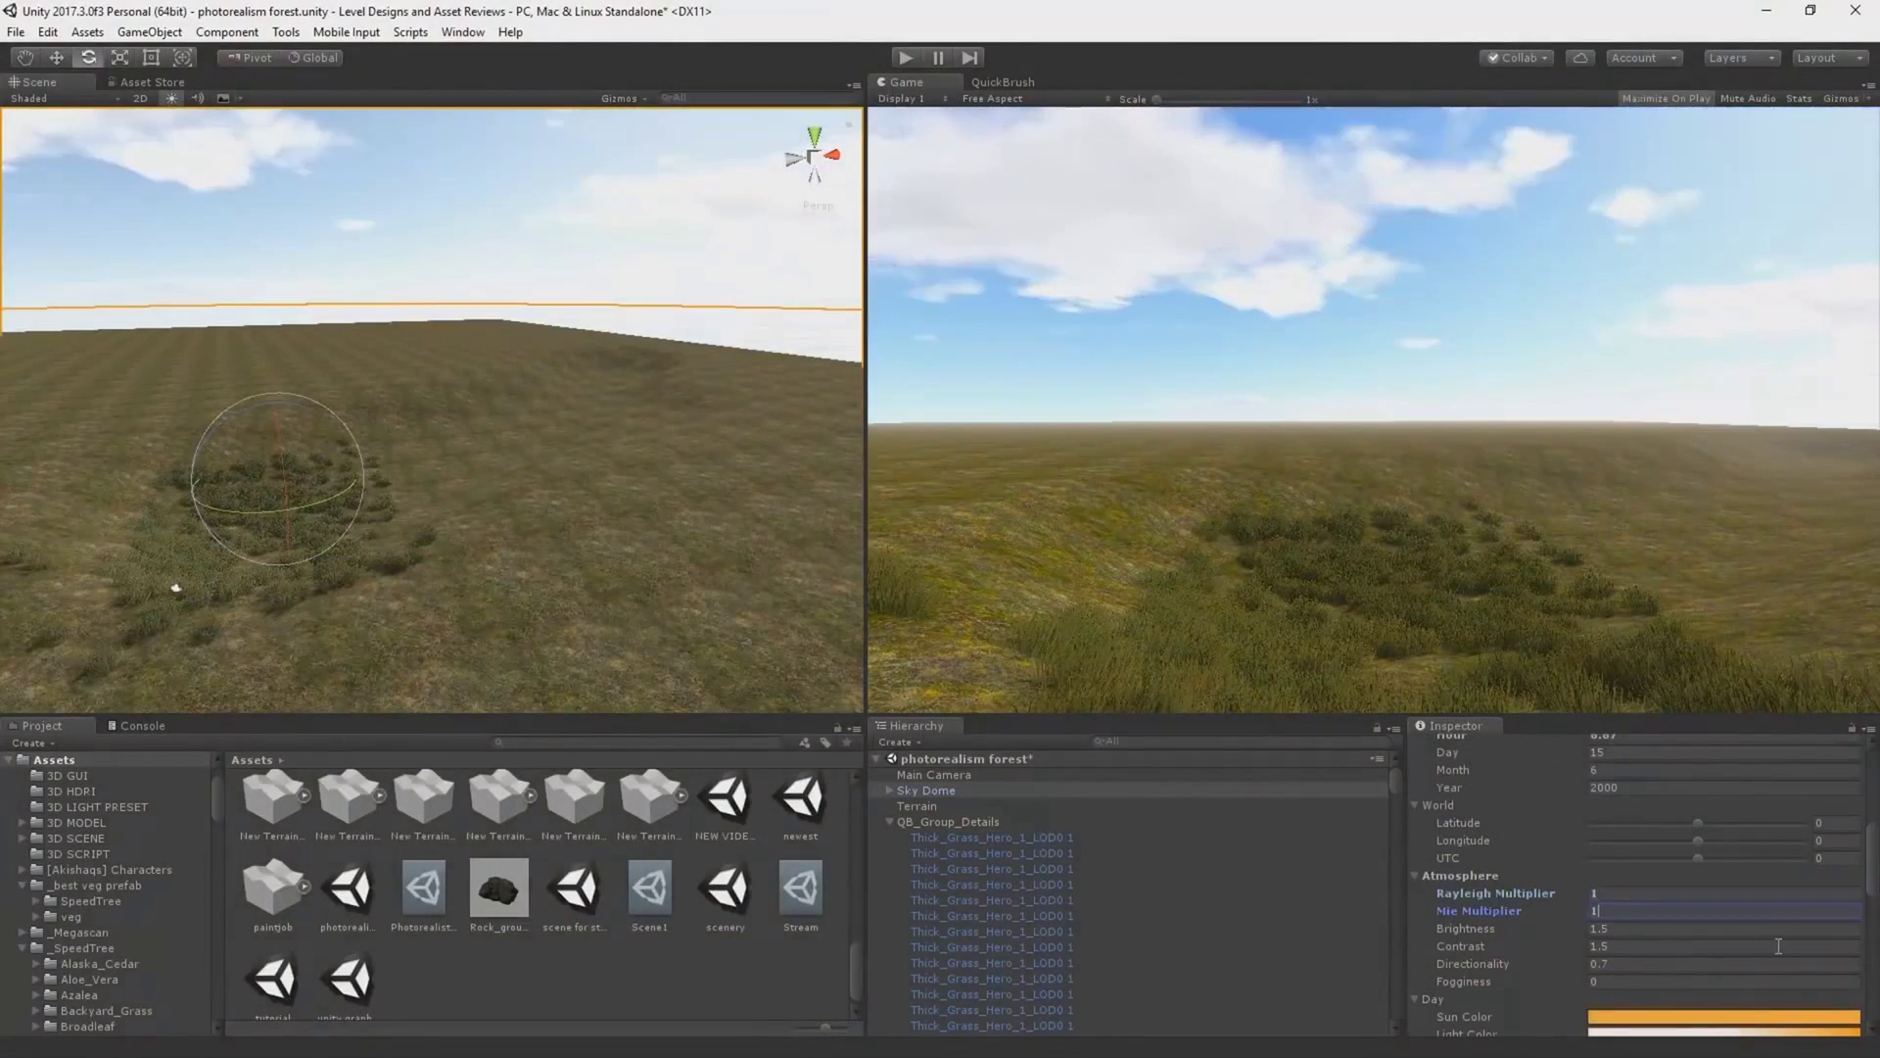
Lower sun shafts falloff; set sky dome clouds to size 5.69, coverage 0.72, attenuation 0.52, brightness 1.3.
left_click(980, 774)
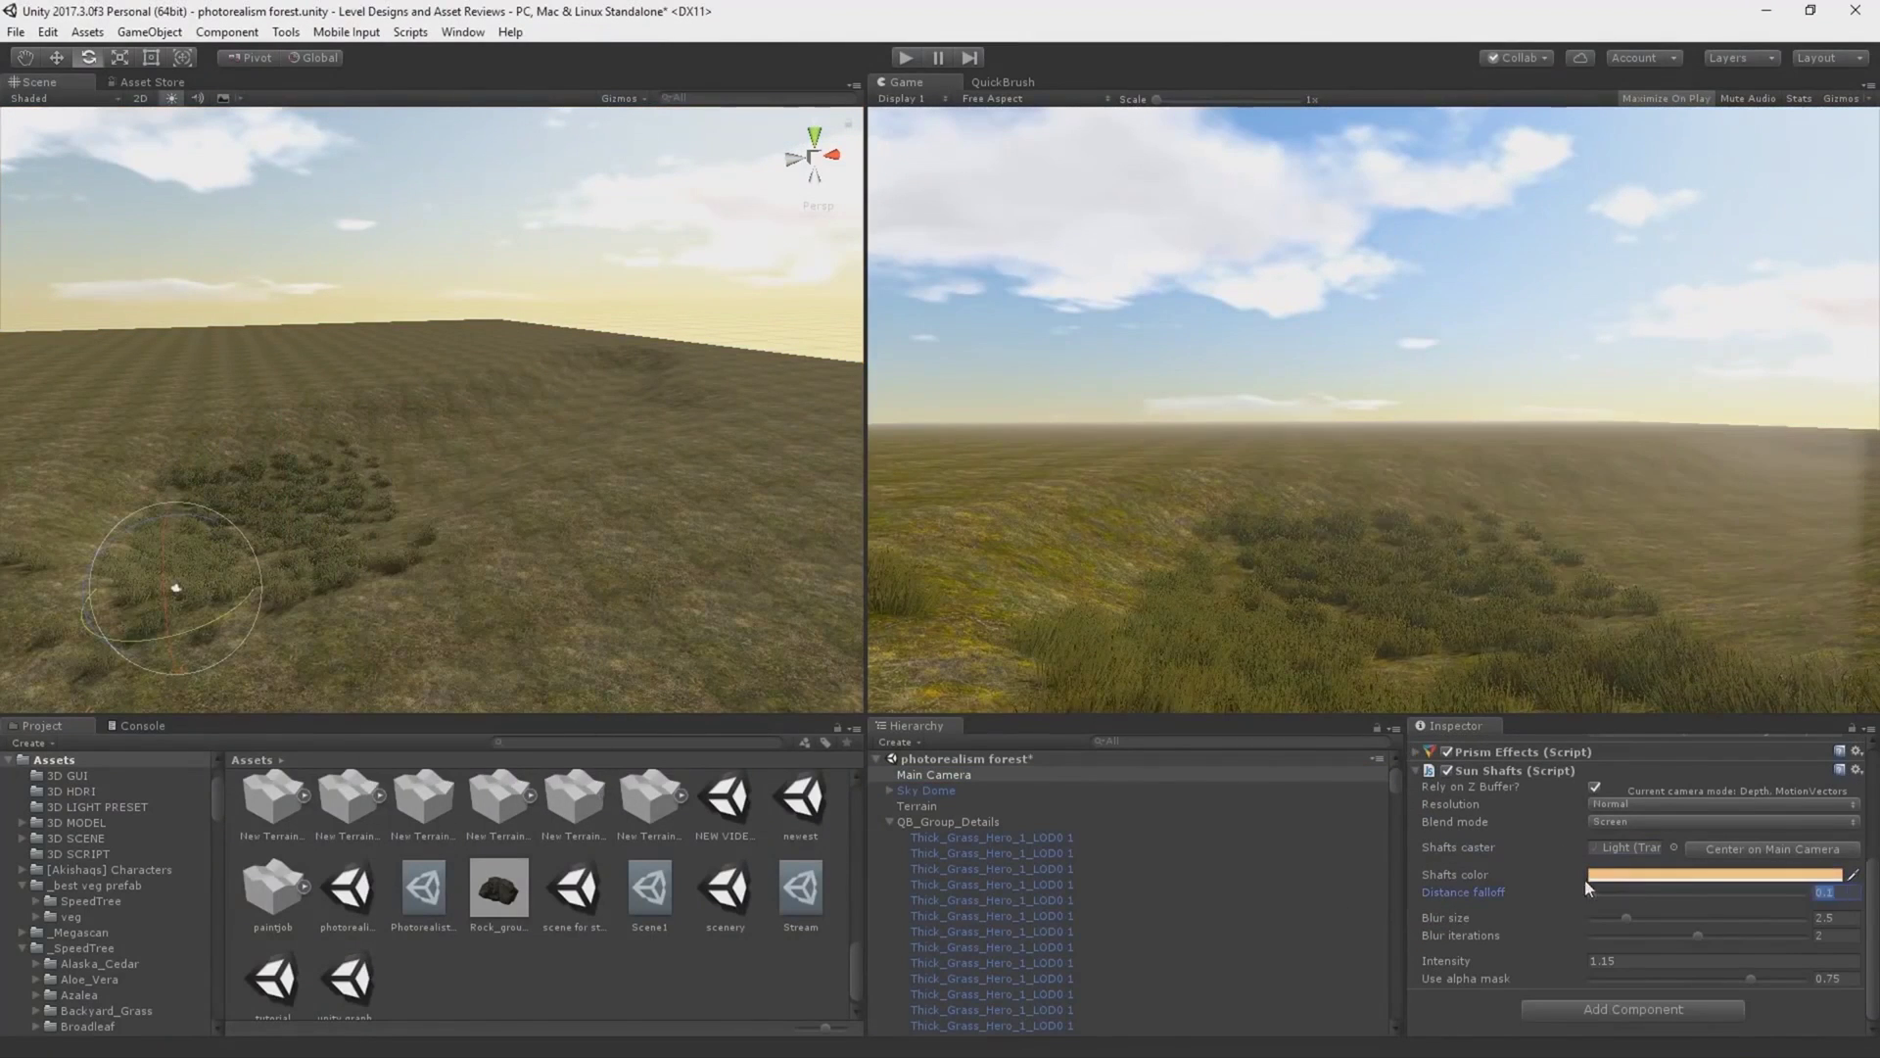
left_click_drag(1626, 918, 1631, 918)
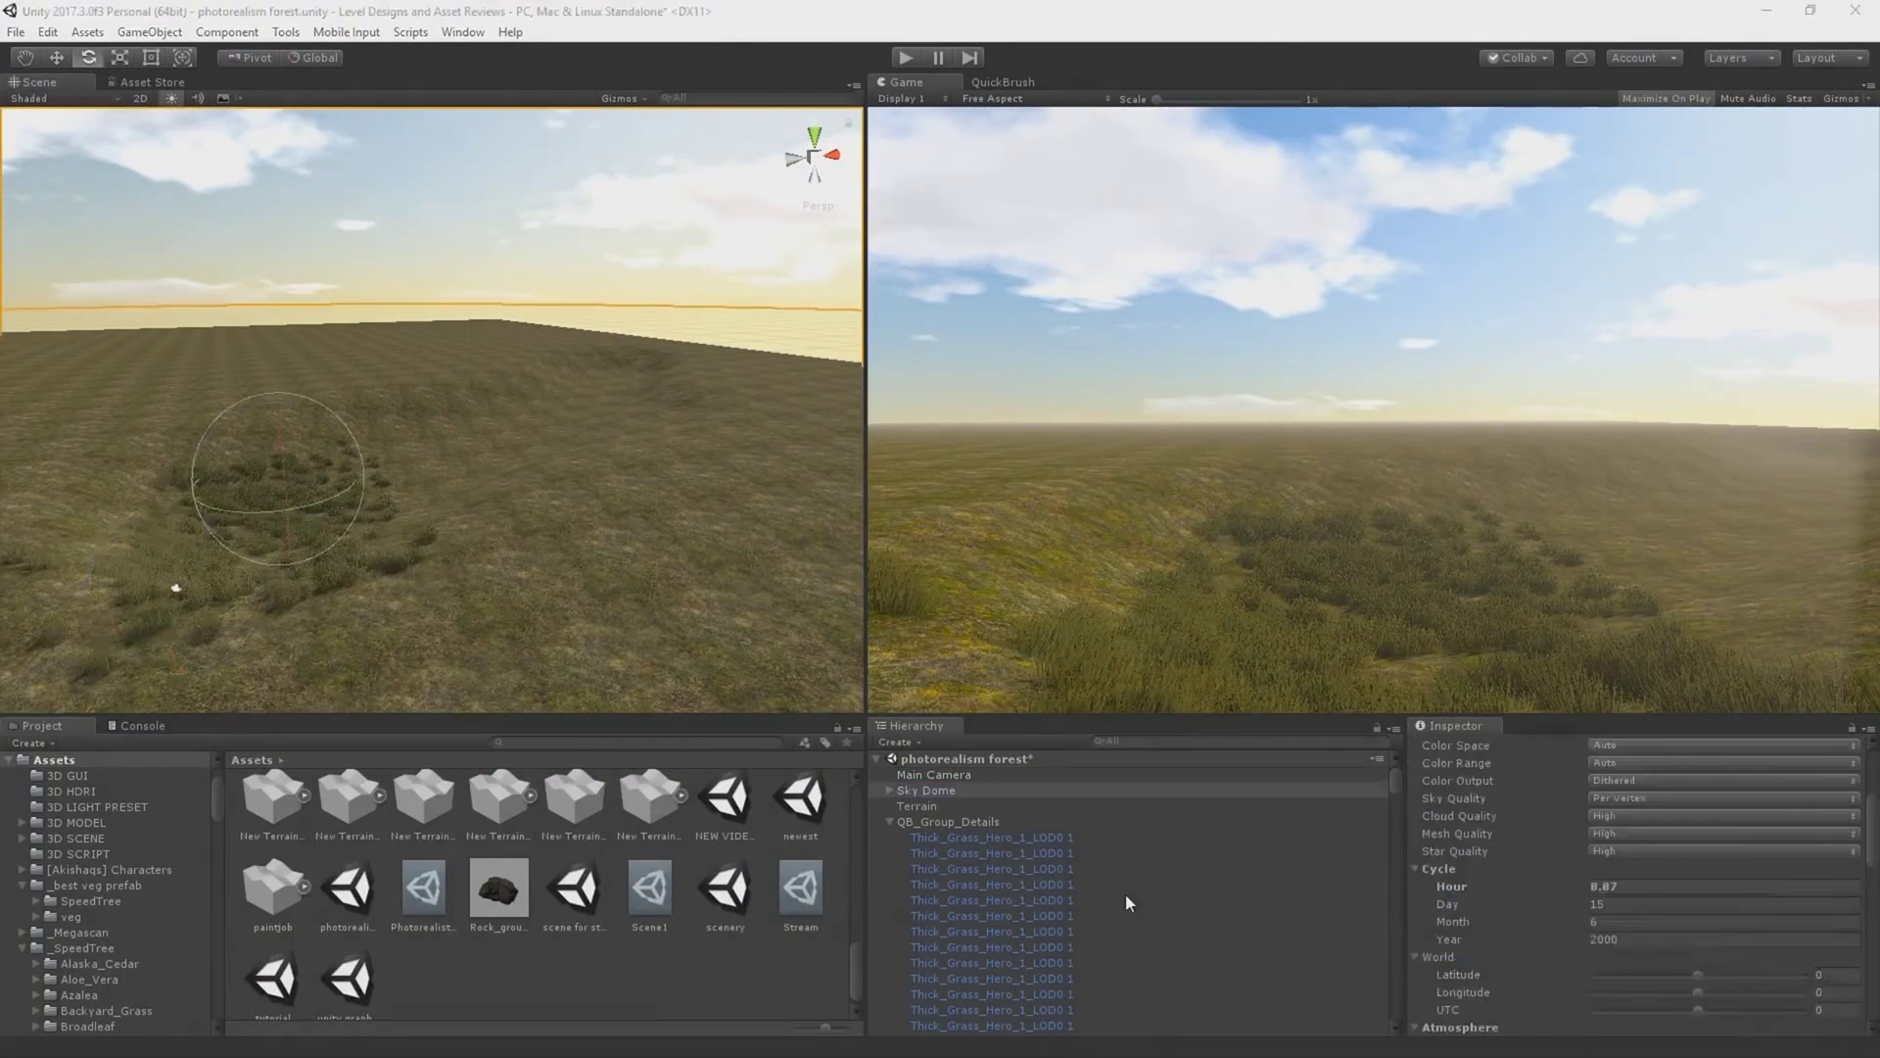
left_click(1514, 899)
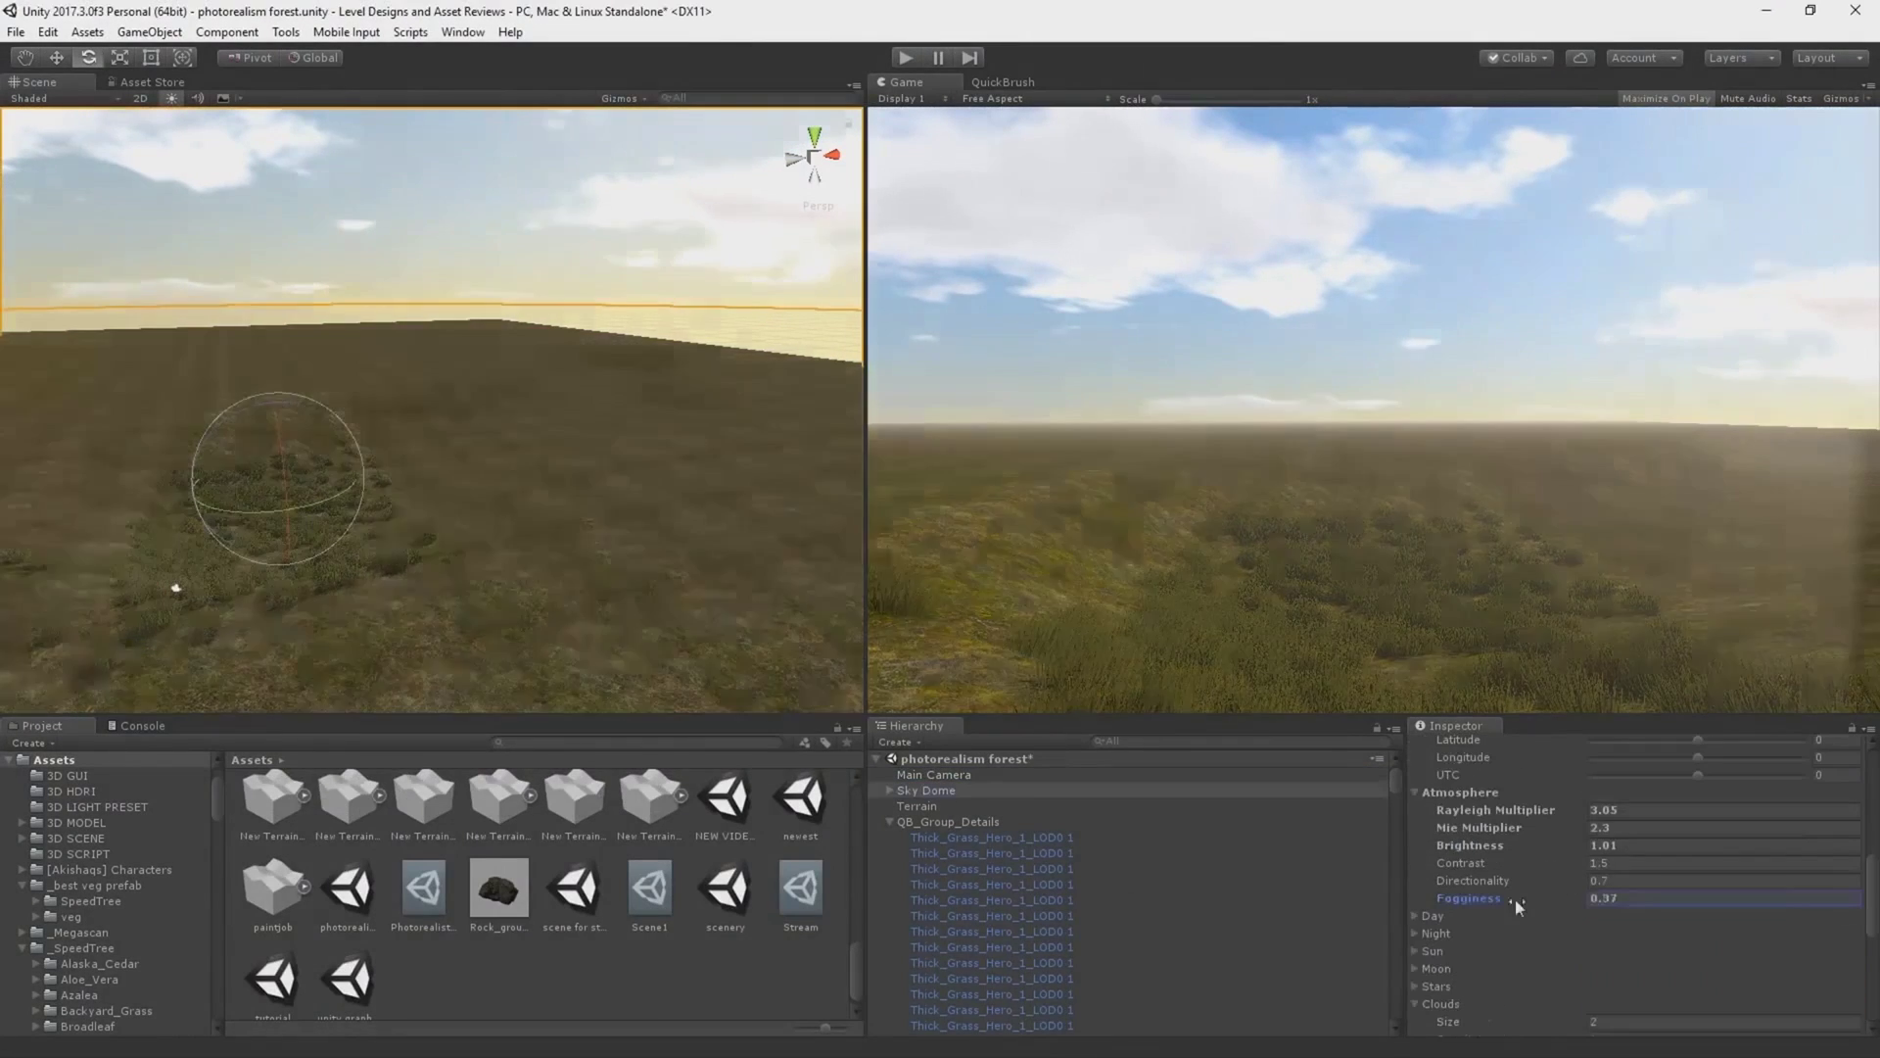
scroll(1473, 882, "down", 1)
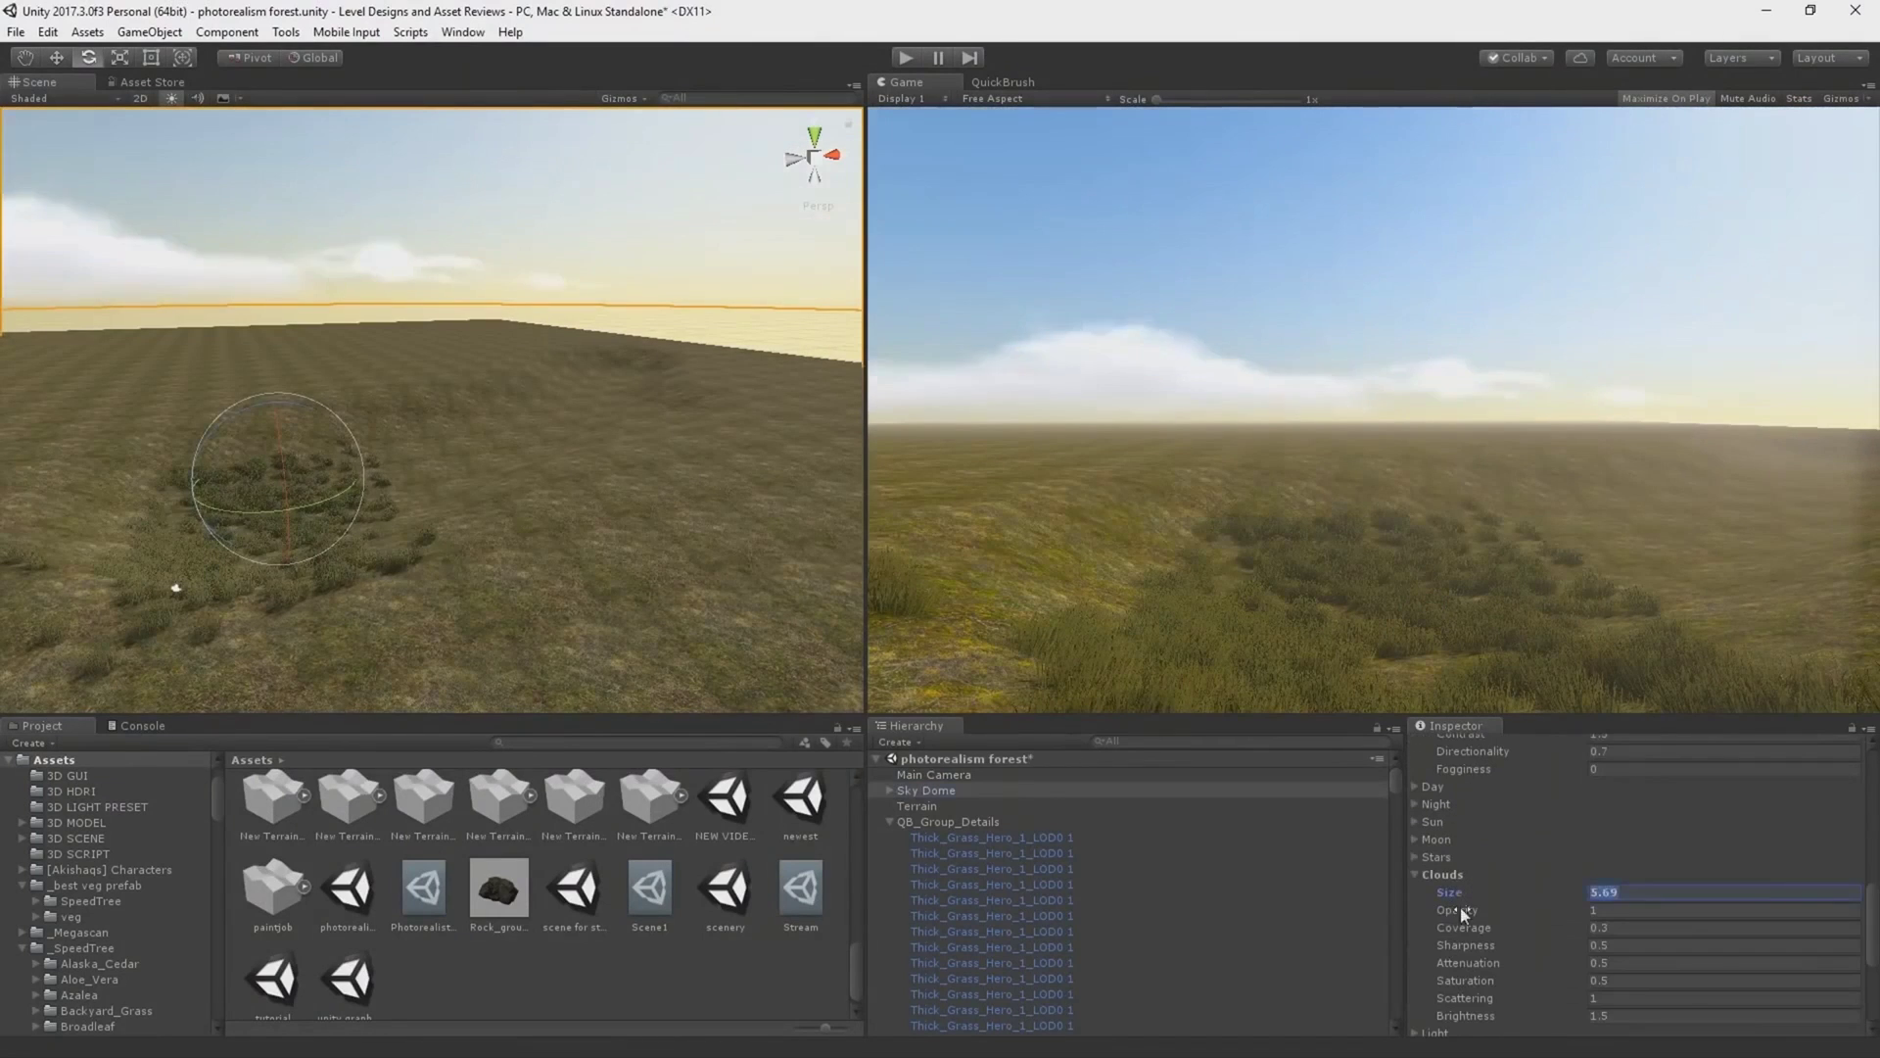
left_click(1477, 964)
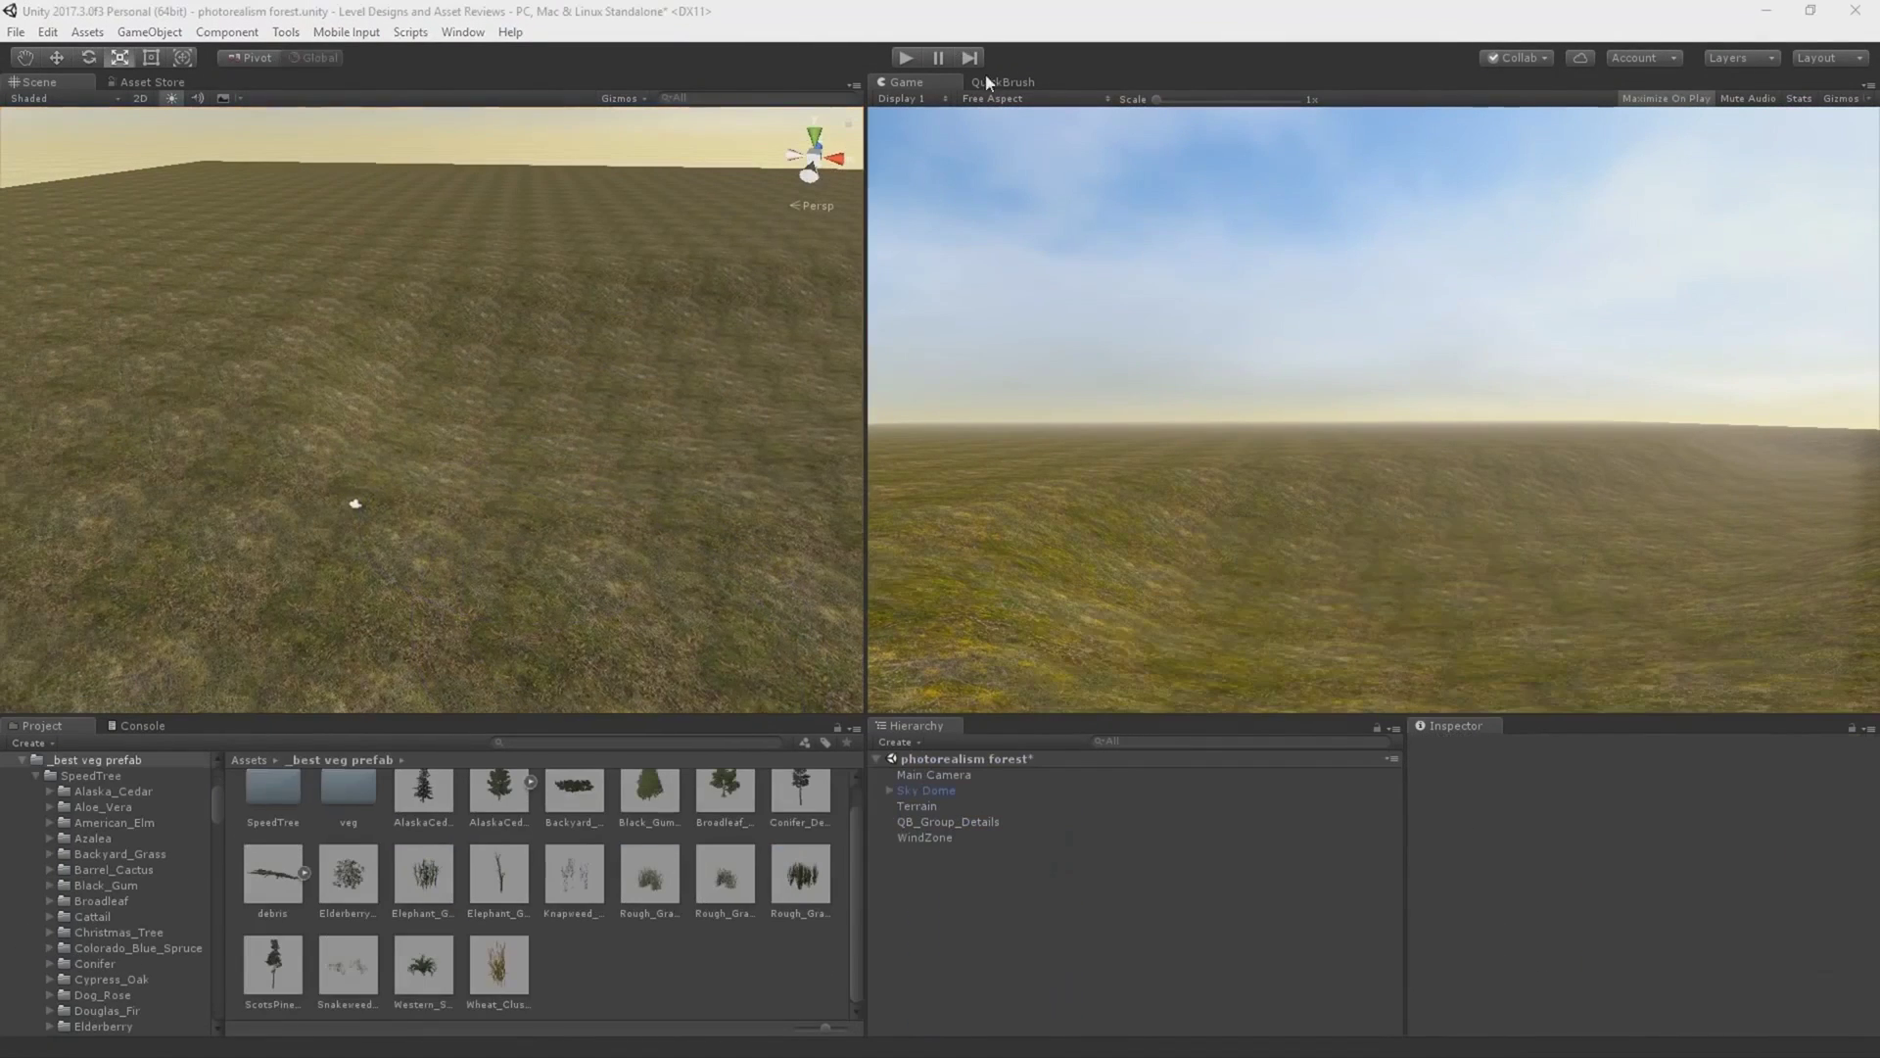
left_click(985, 82)
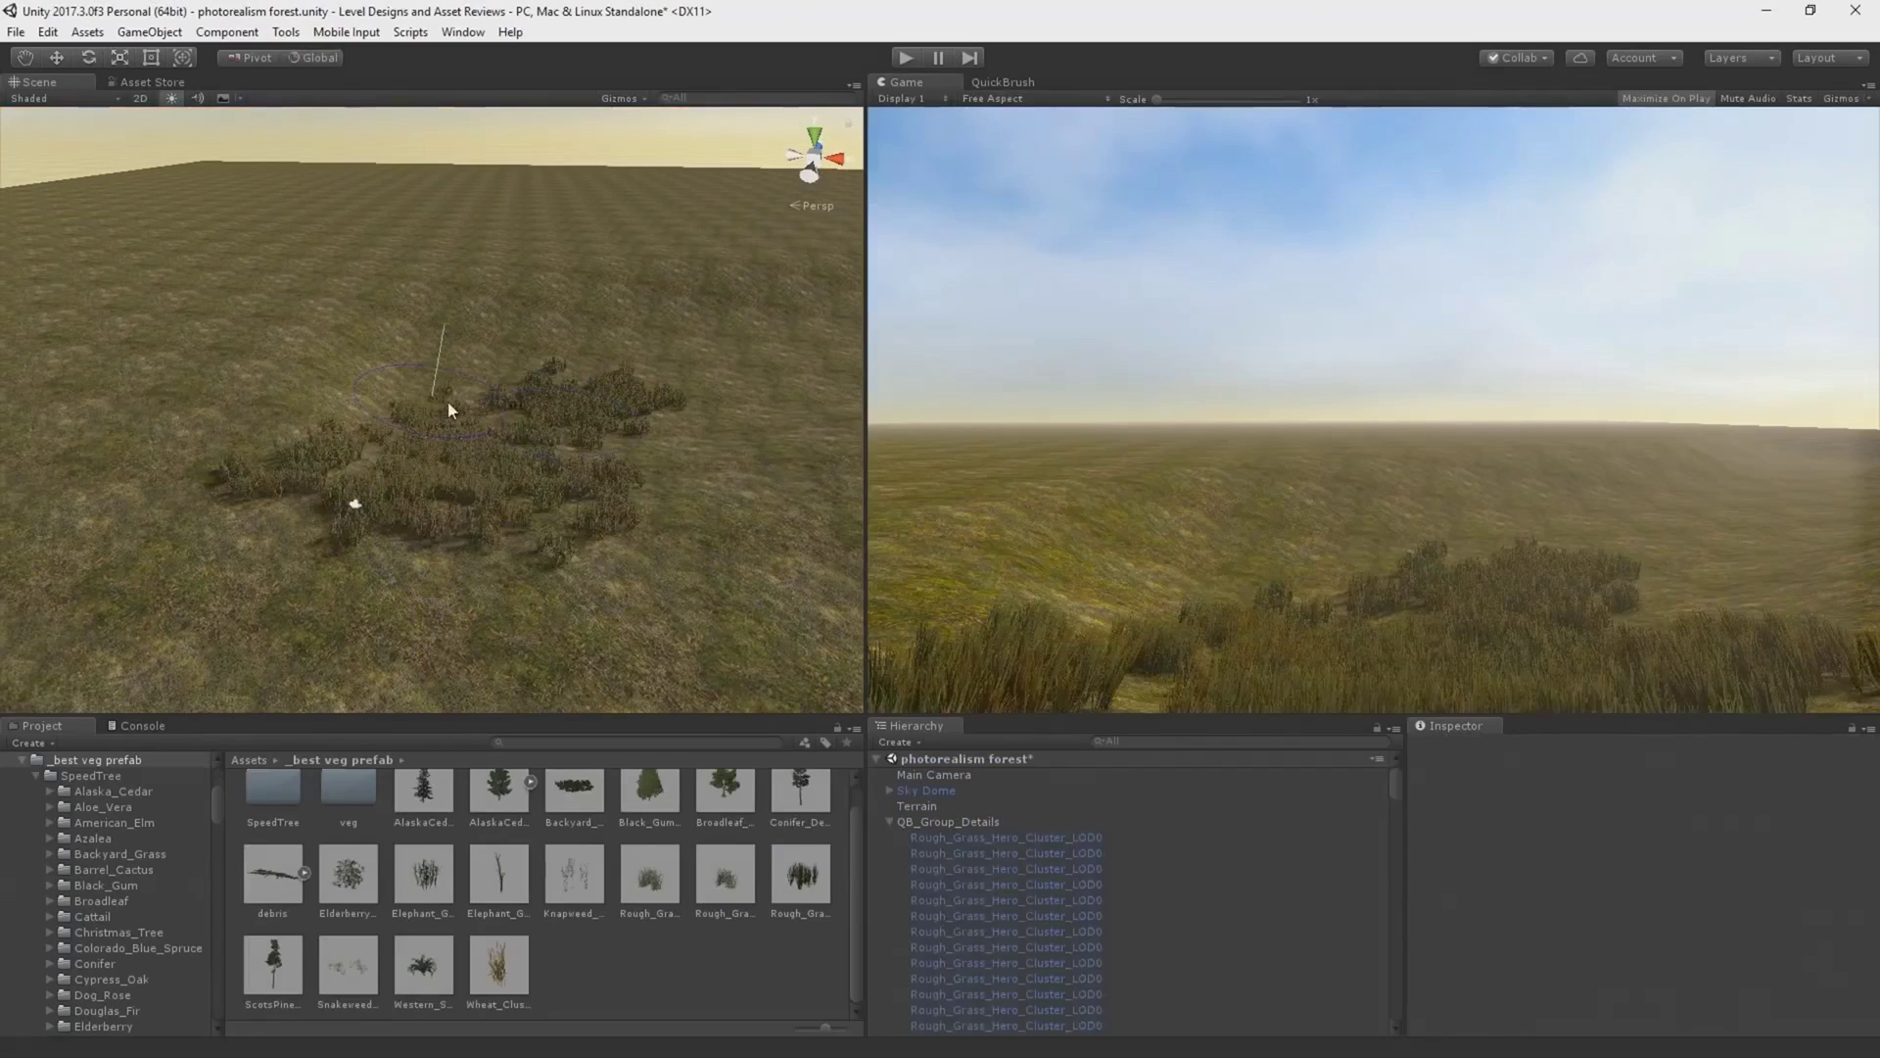
Set the wind zone to Main 0.5, Turbulence 0.3, Pulse Magnitude 0.2 and test in play mode.
left_click(903, 58)
left_click(903, 58)
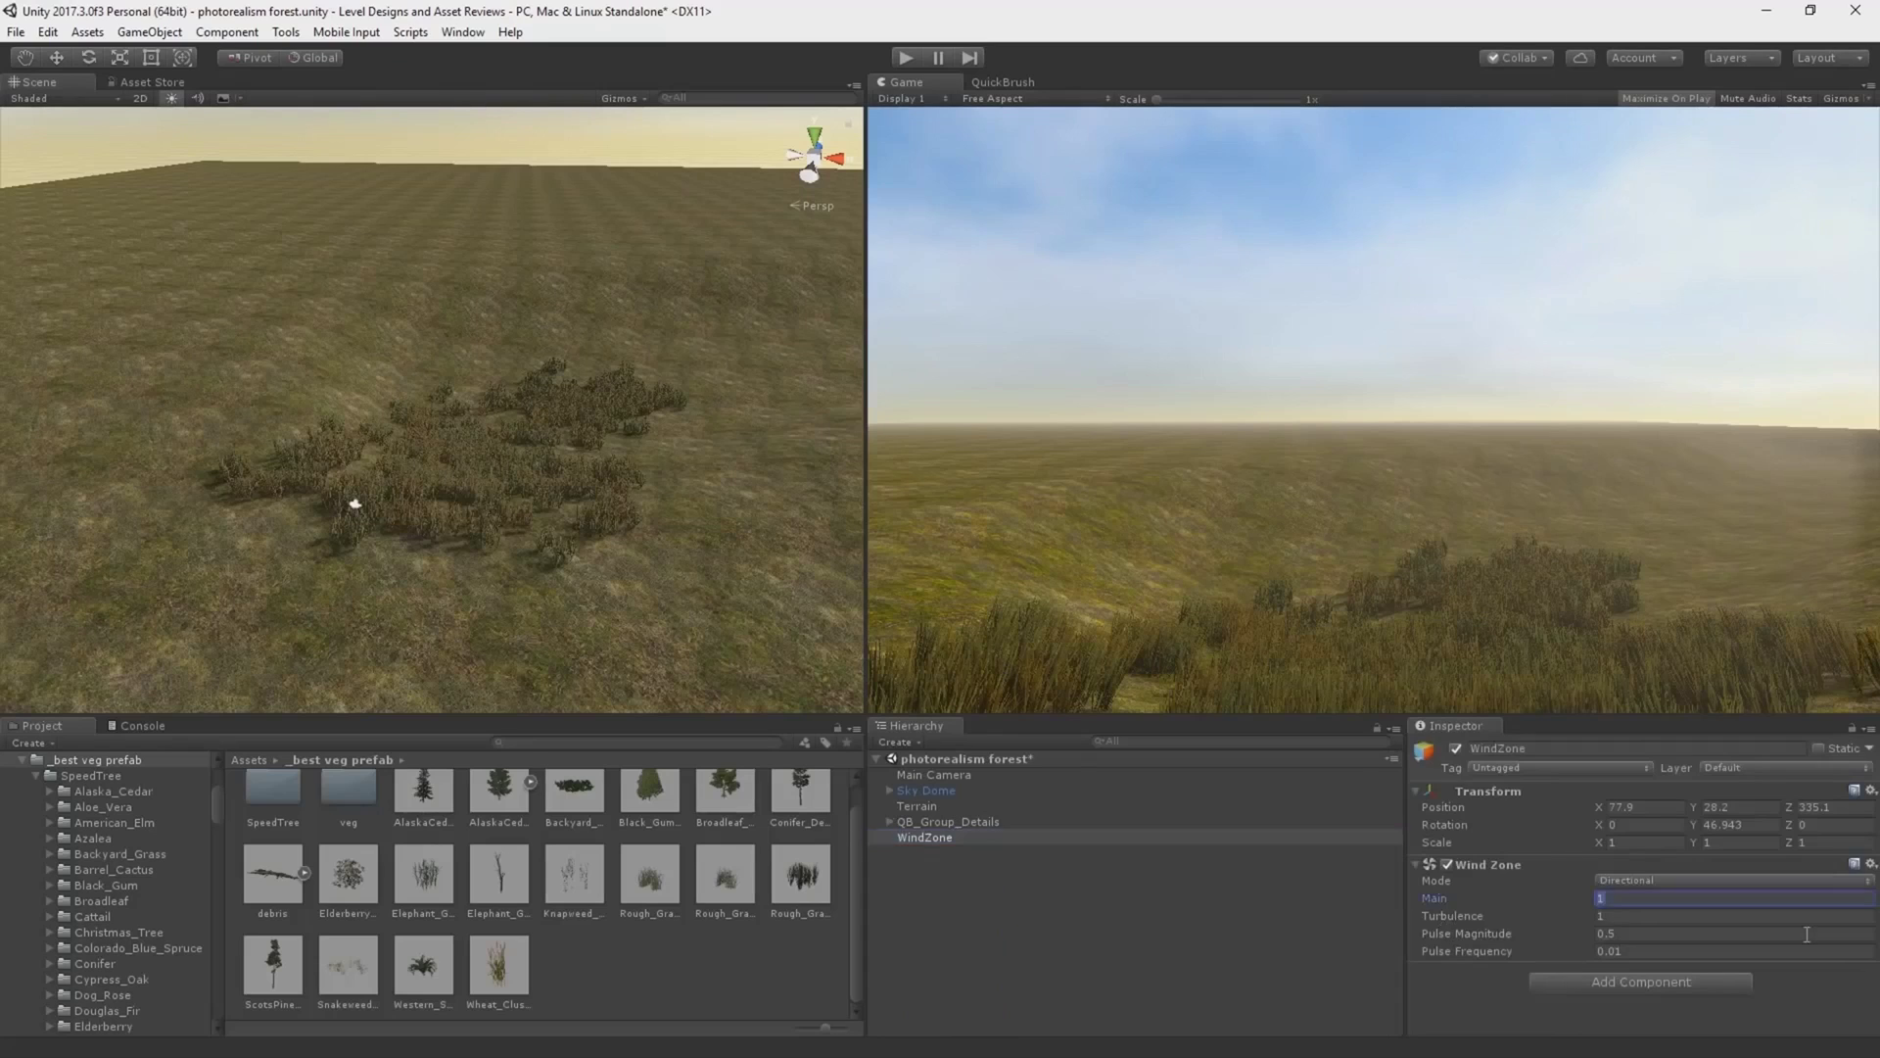
left_click(906, 58)
left_click(906, 58)
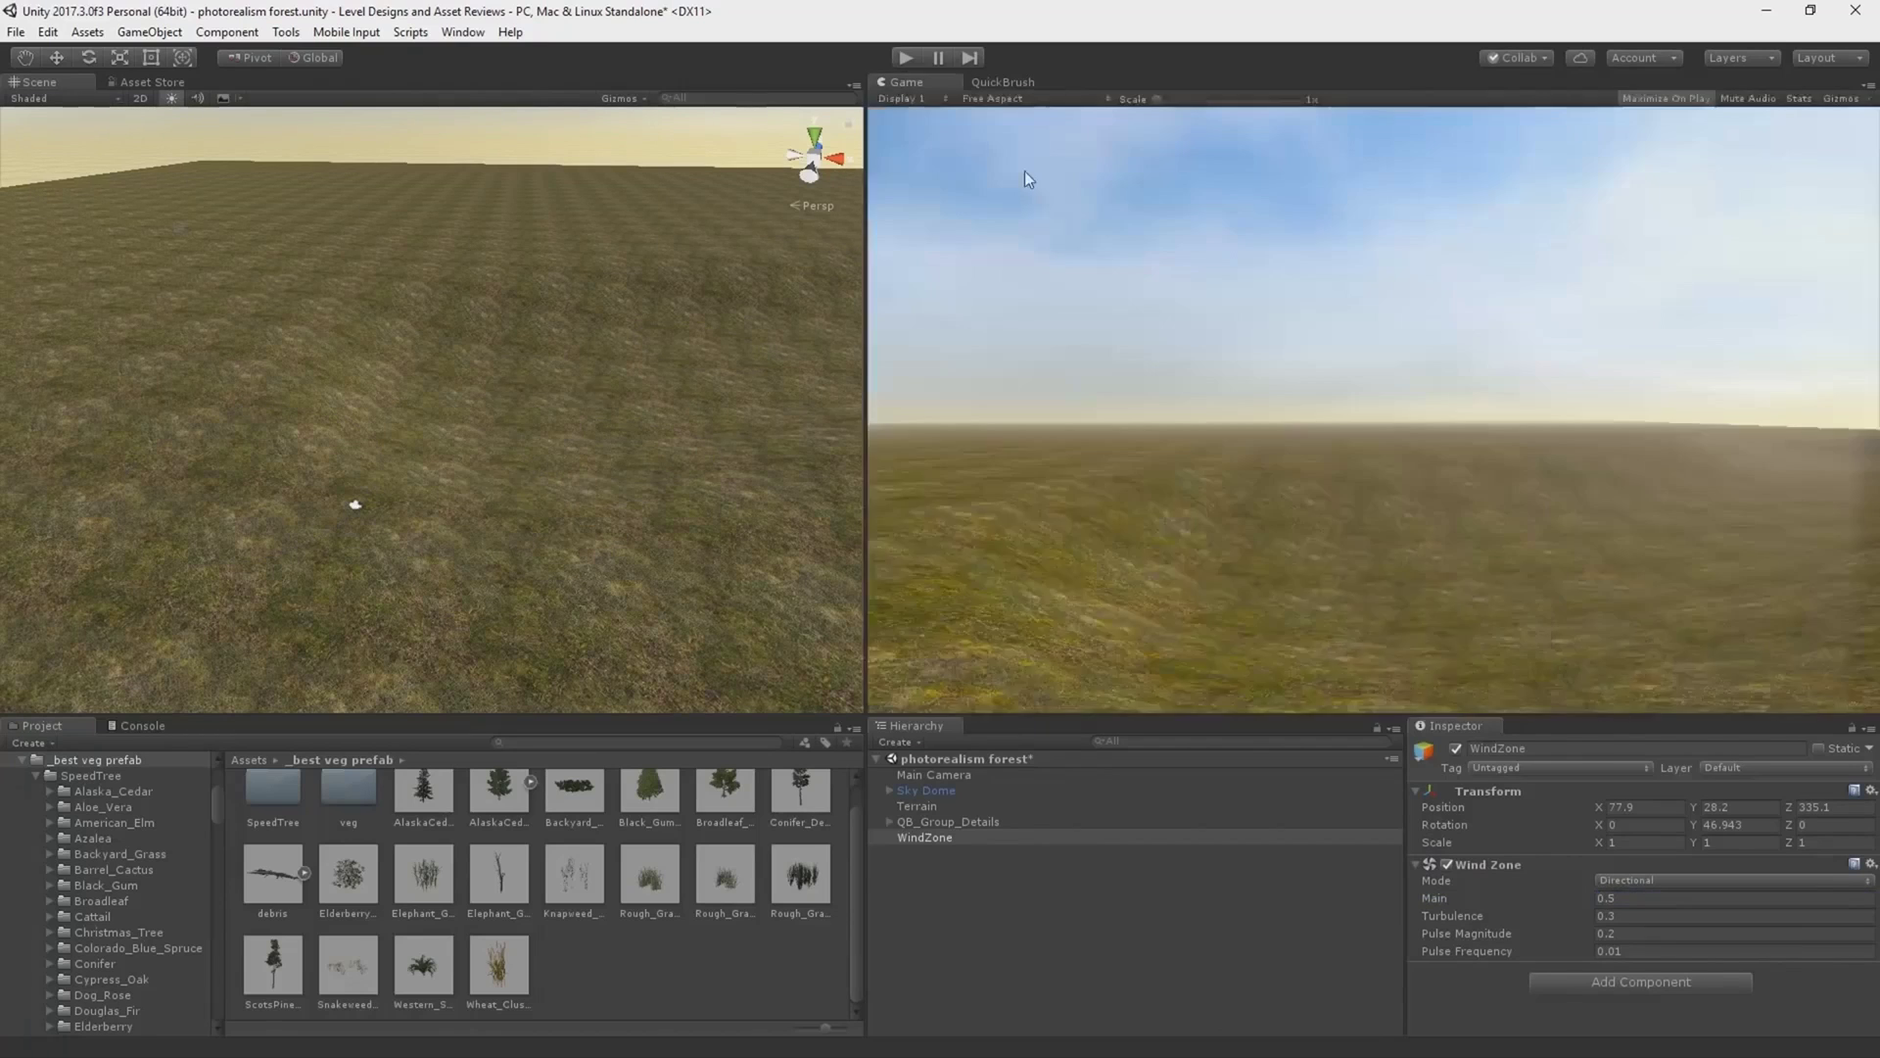
Paint a dense grass patch onto the terrain and preview it in play mode.
left_click(539, 389)
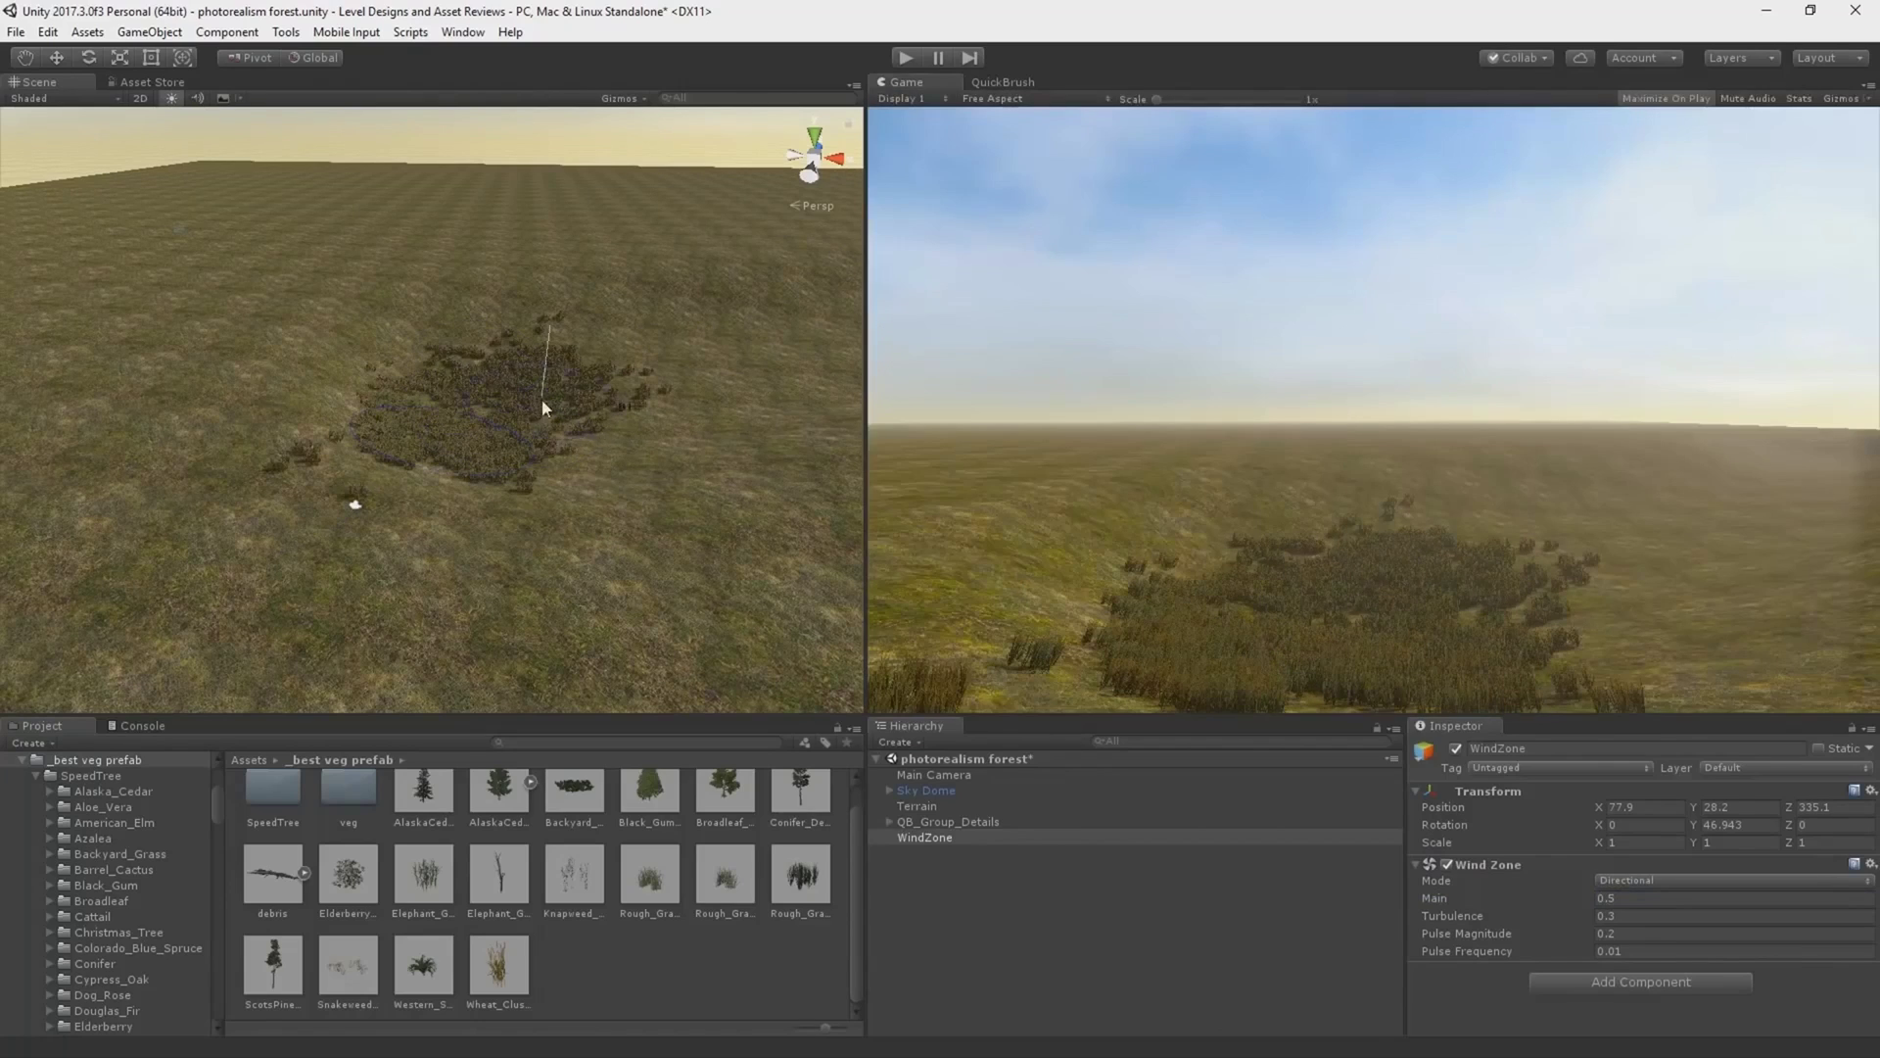
left_click(355, 503)
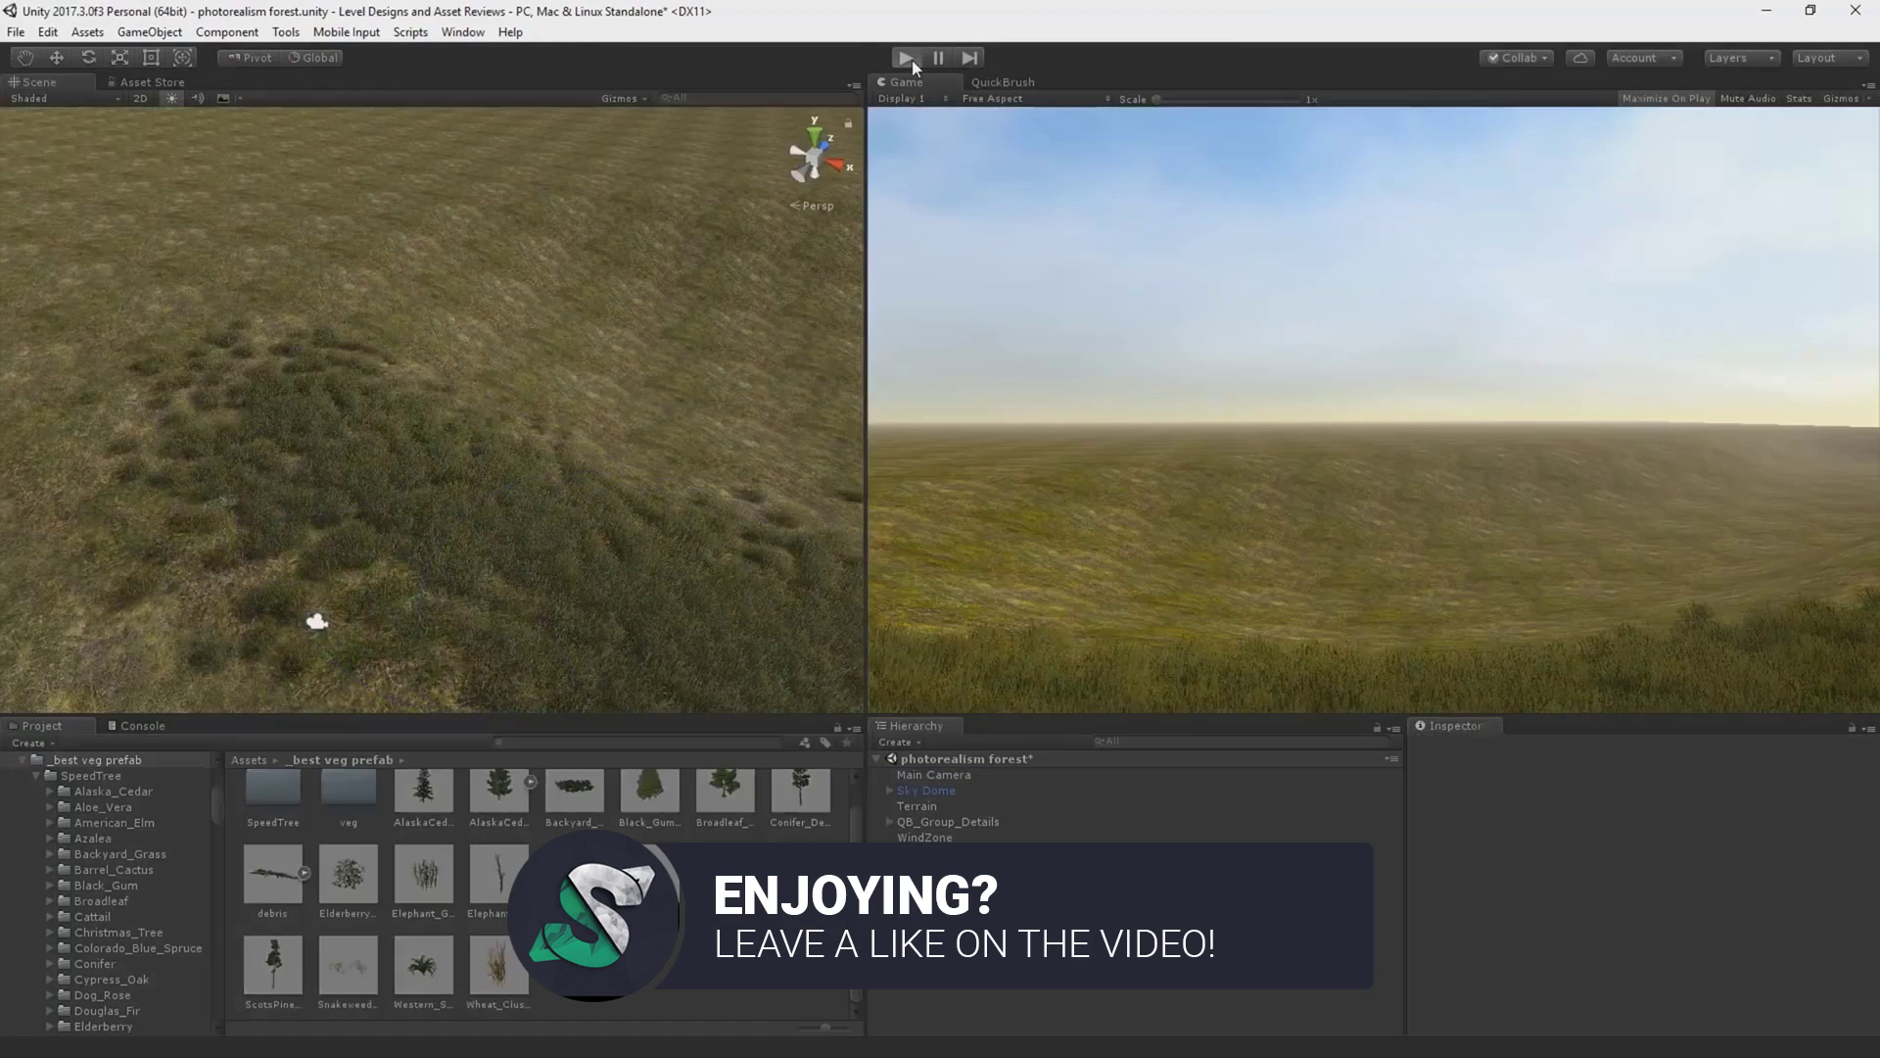
left_click(906, 58)
left_click(906, 58)
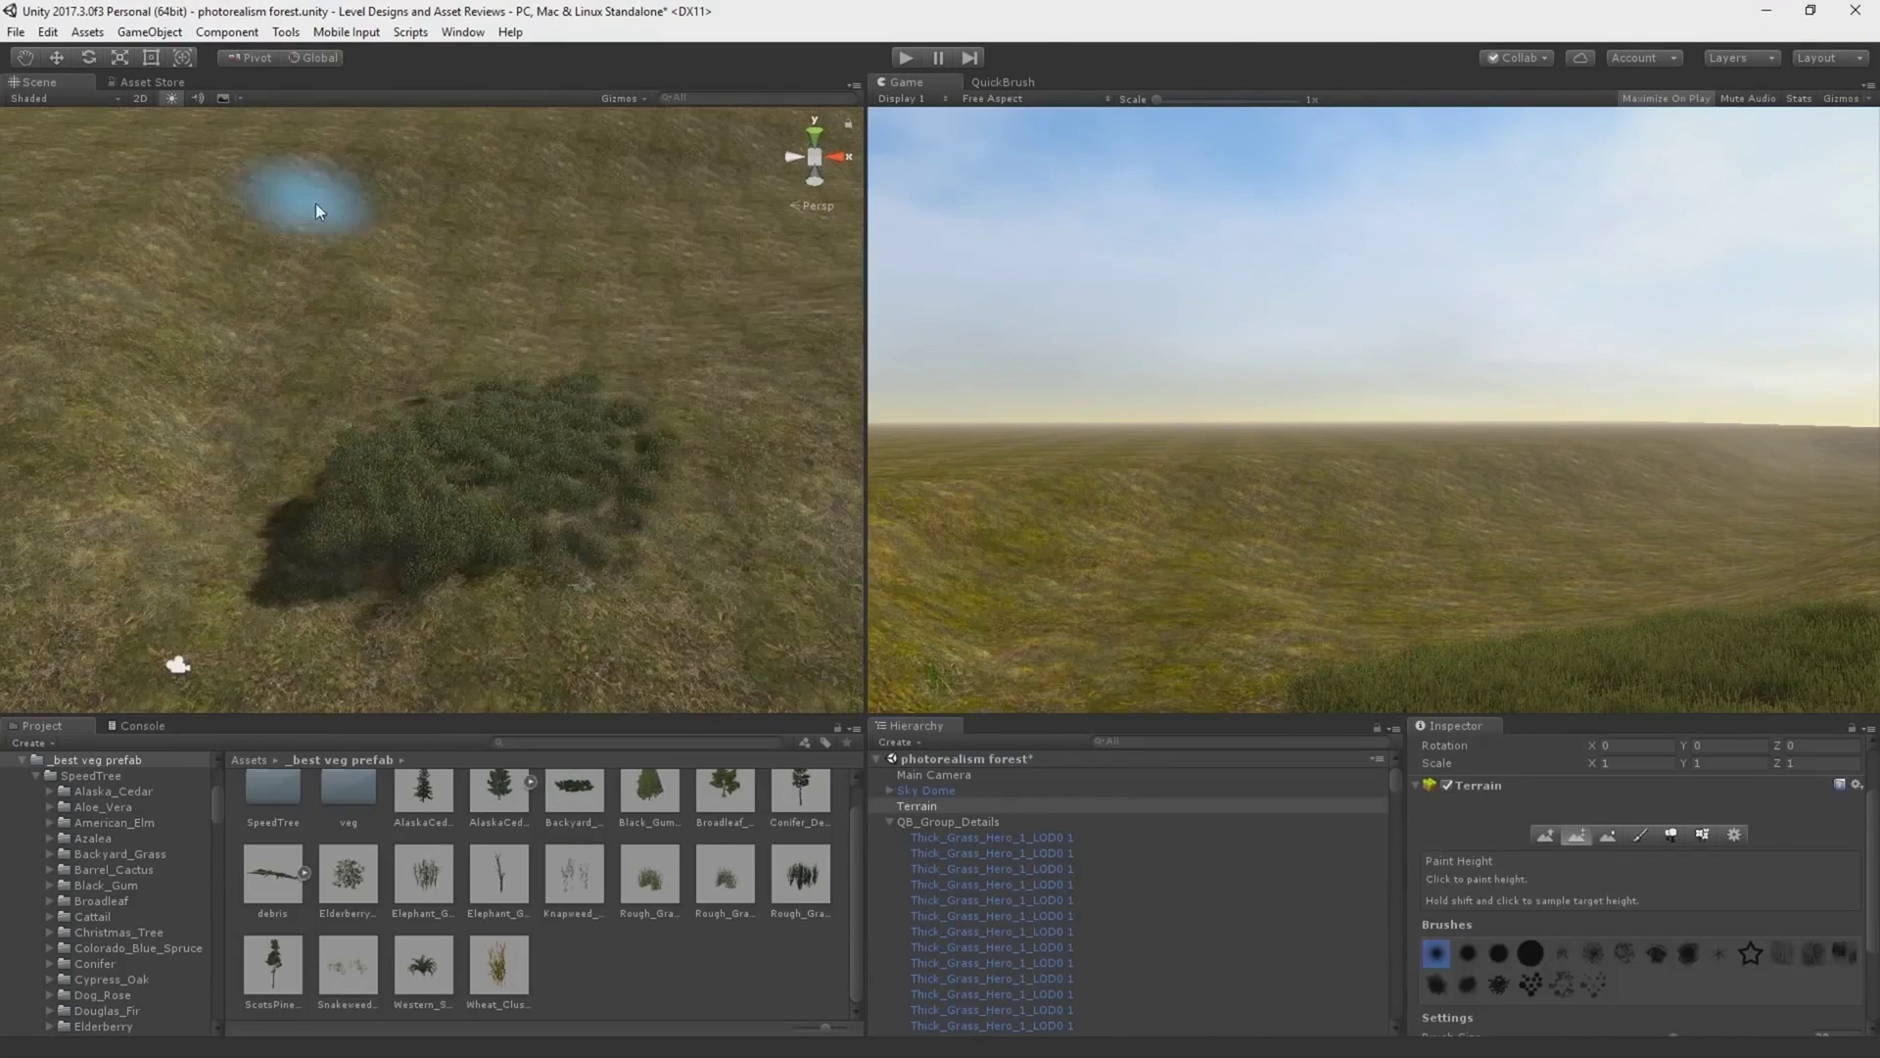
Search the project for 'rock' and add a mud texture to the terrain.
left_click(933, 774)
left_click(509, 741)
type("rock")
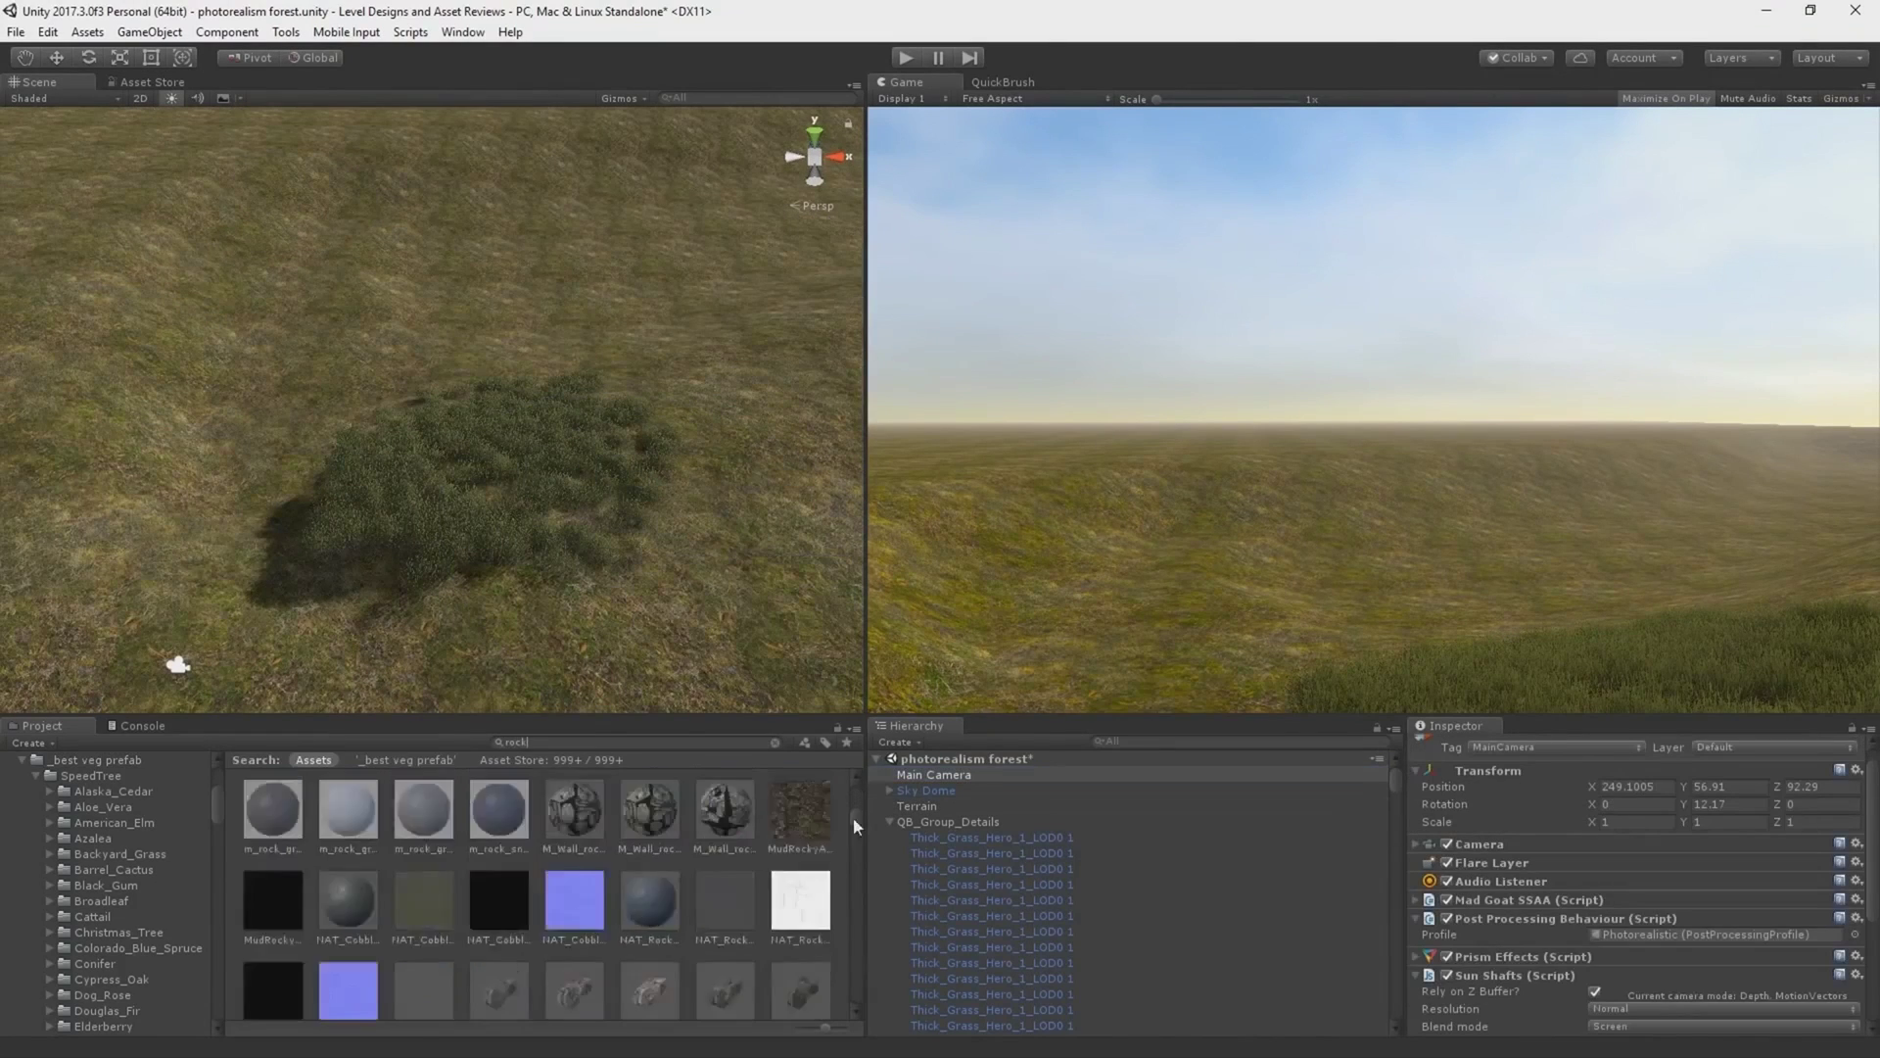
scroll(729, 893, "down", 10)
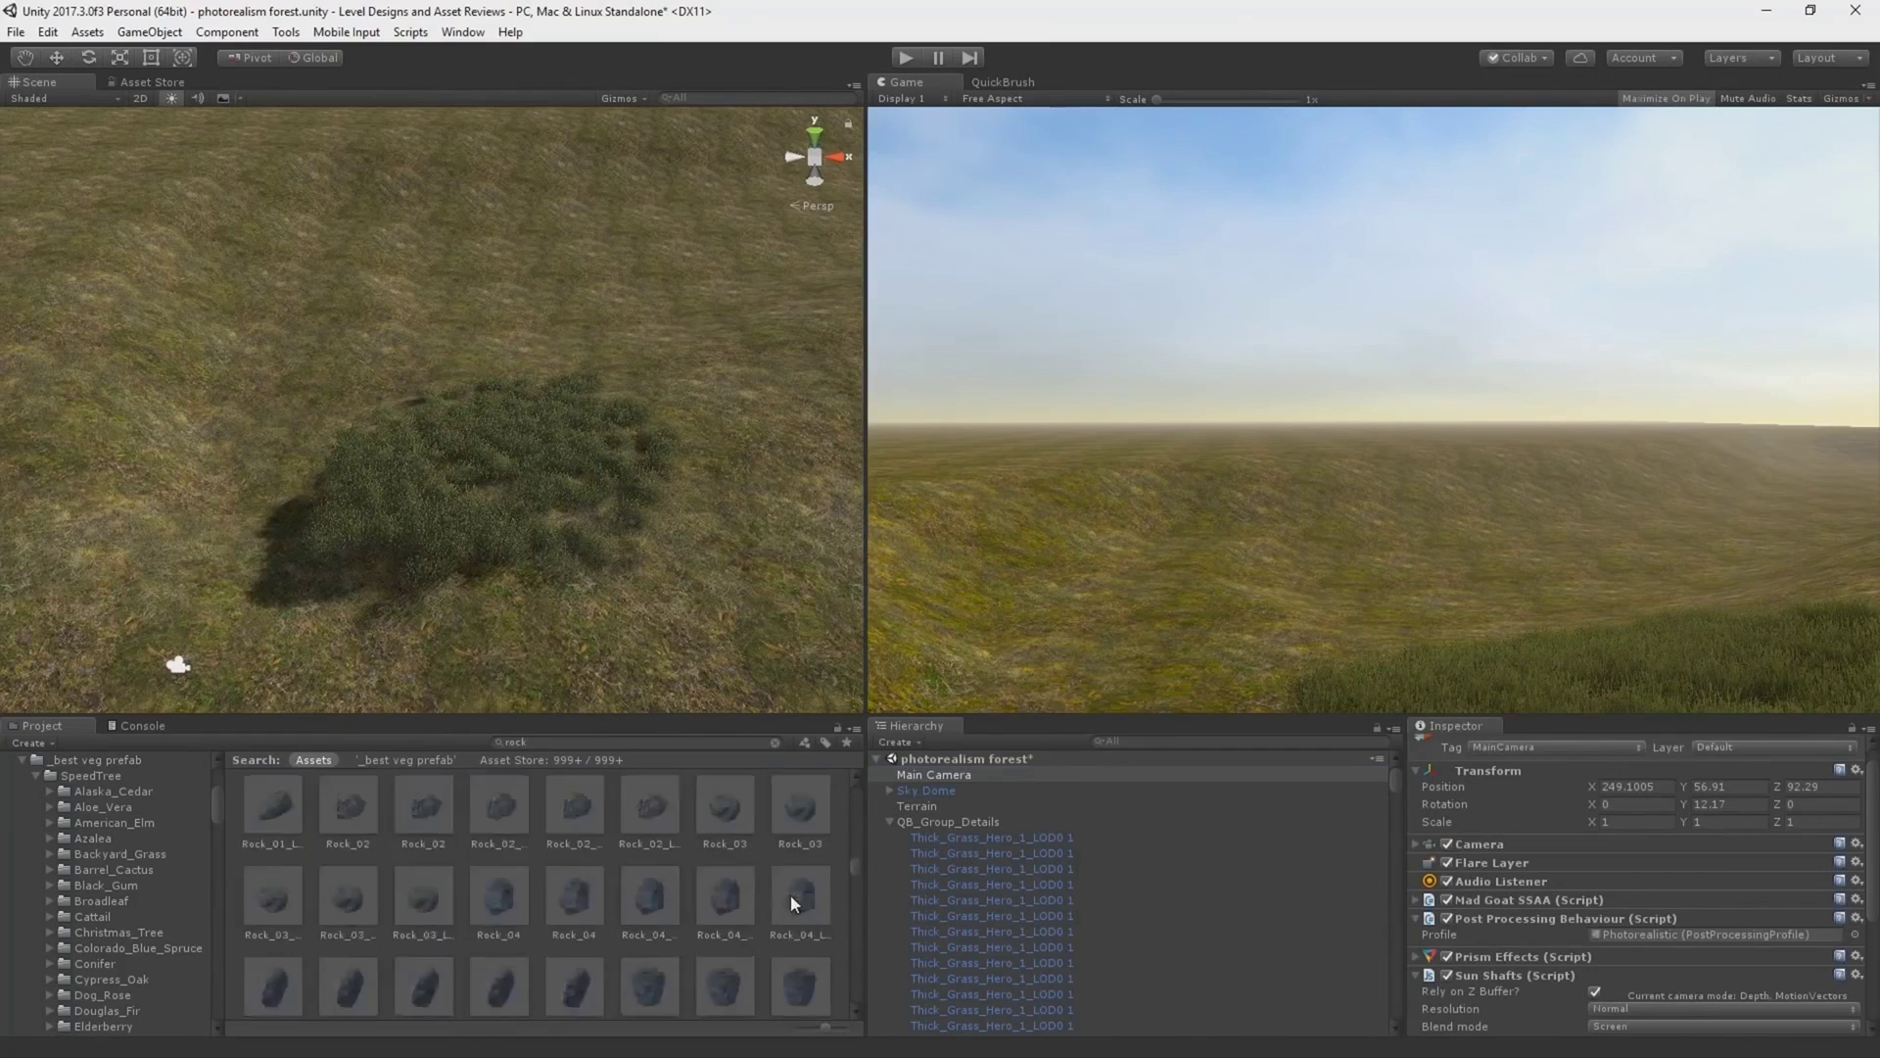
scroll(790, 895, "down", 3)
left_click(917, 805)
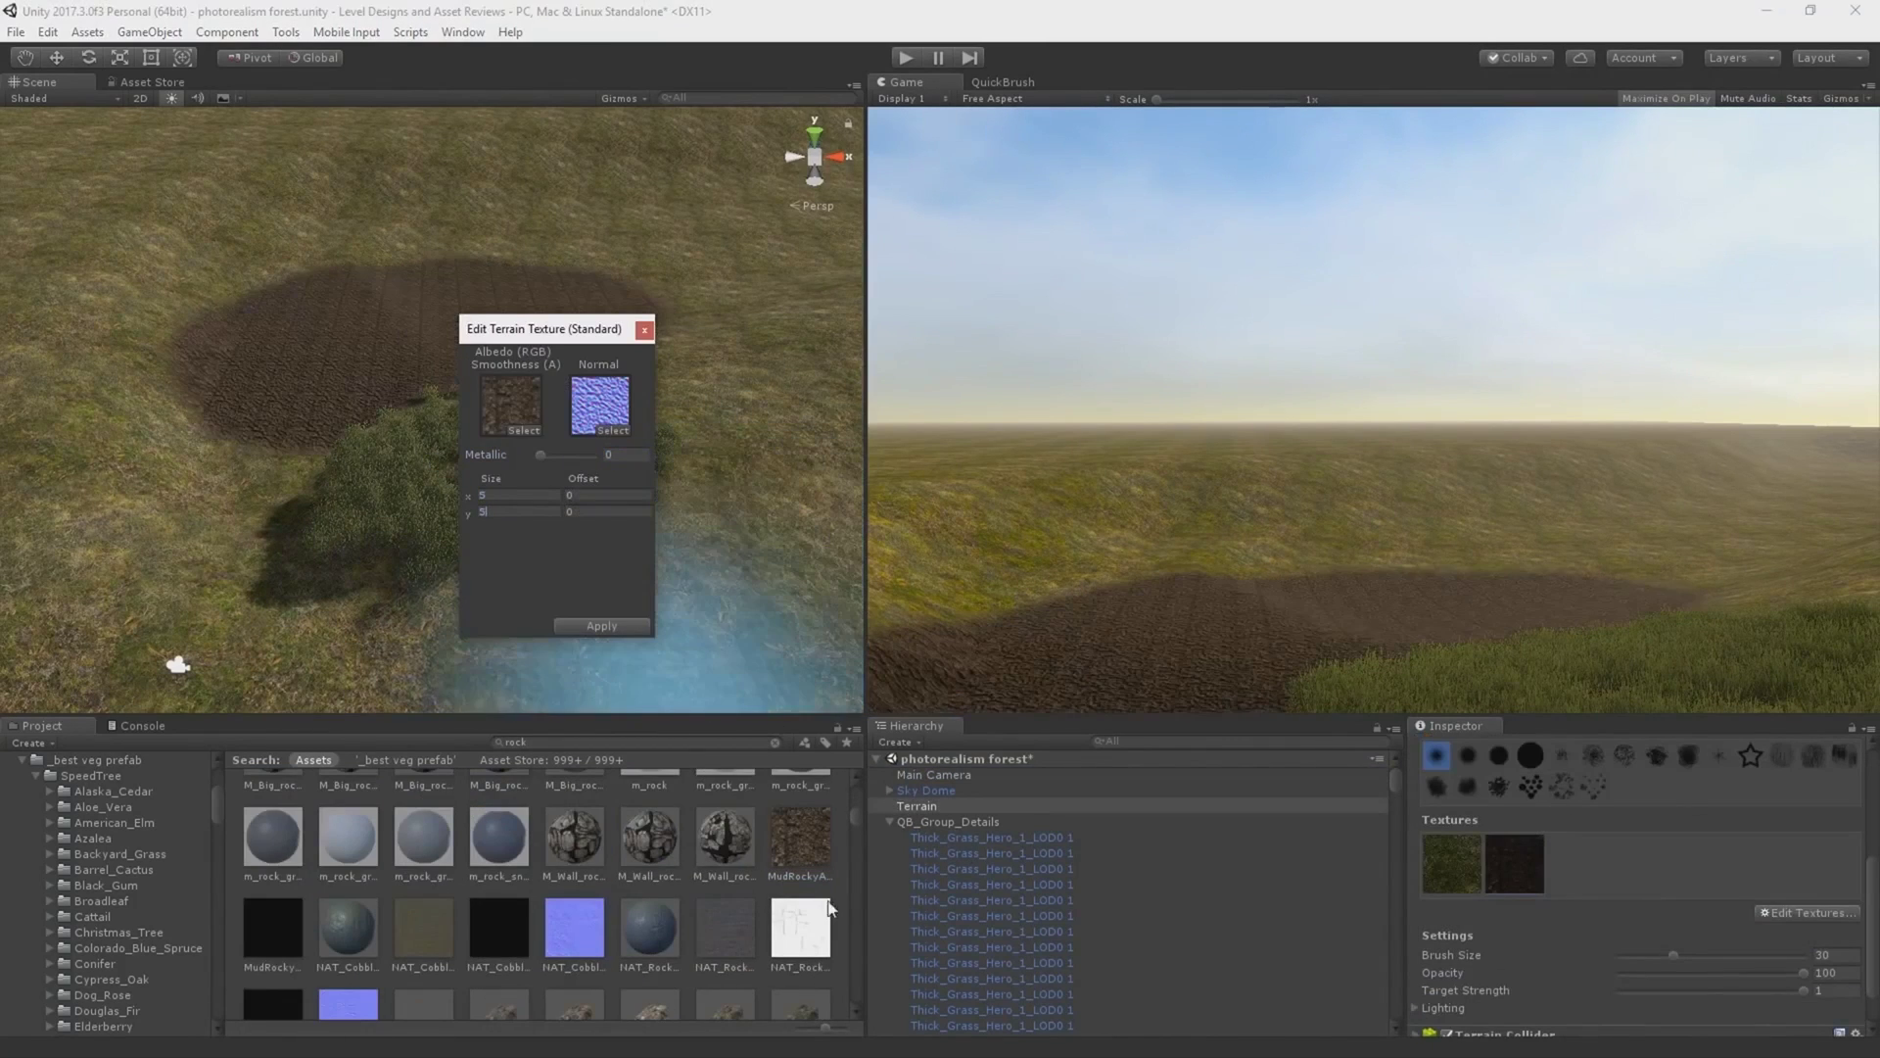
Remove the mud texture from the terrain via Edit Textures and close the editor.
scroll(676, 895, "up", 2)
left_click(1807, 932)
left_click(1812, 982)
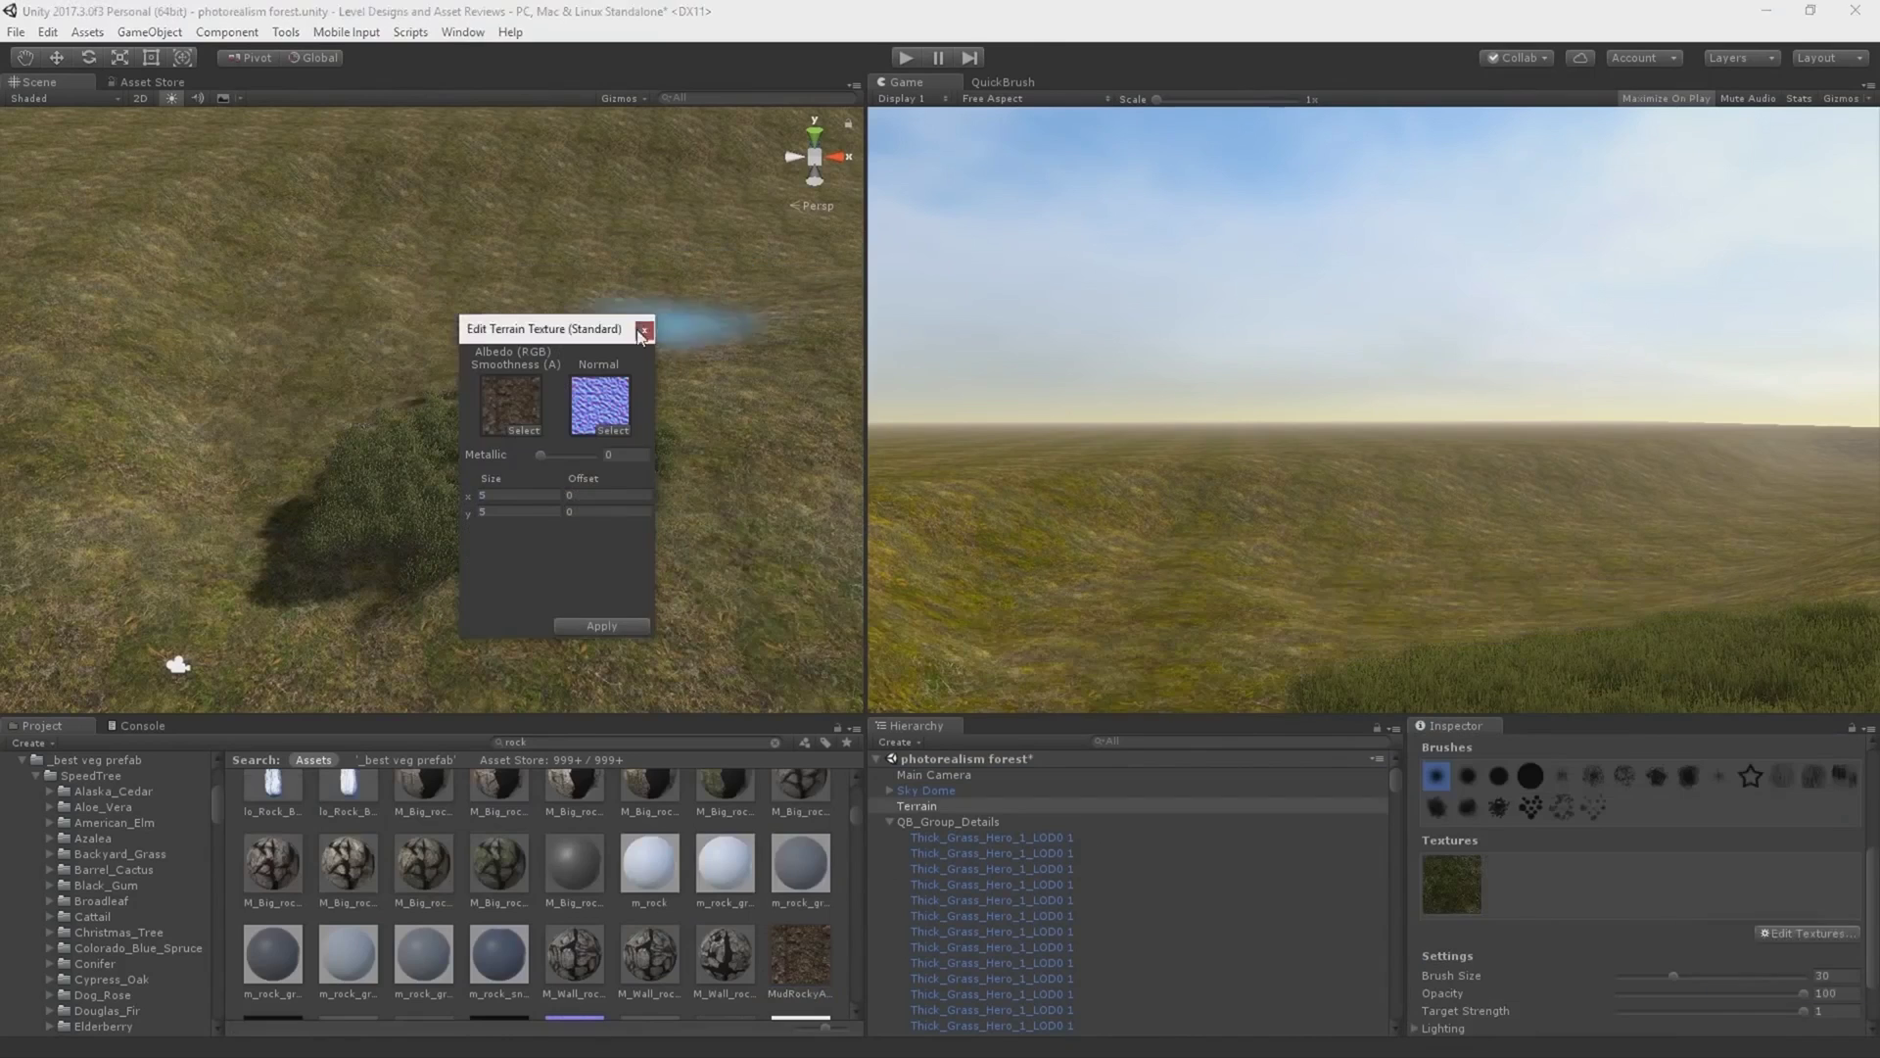
left_click(642, 331)
scroll(661, 925, "down", 8)
Adjust the rock material's normal map intensity and raise its mask power.
left_click_drag(647, 977, 378, 492)
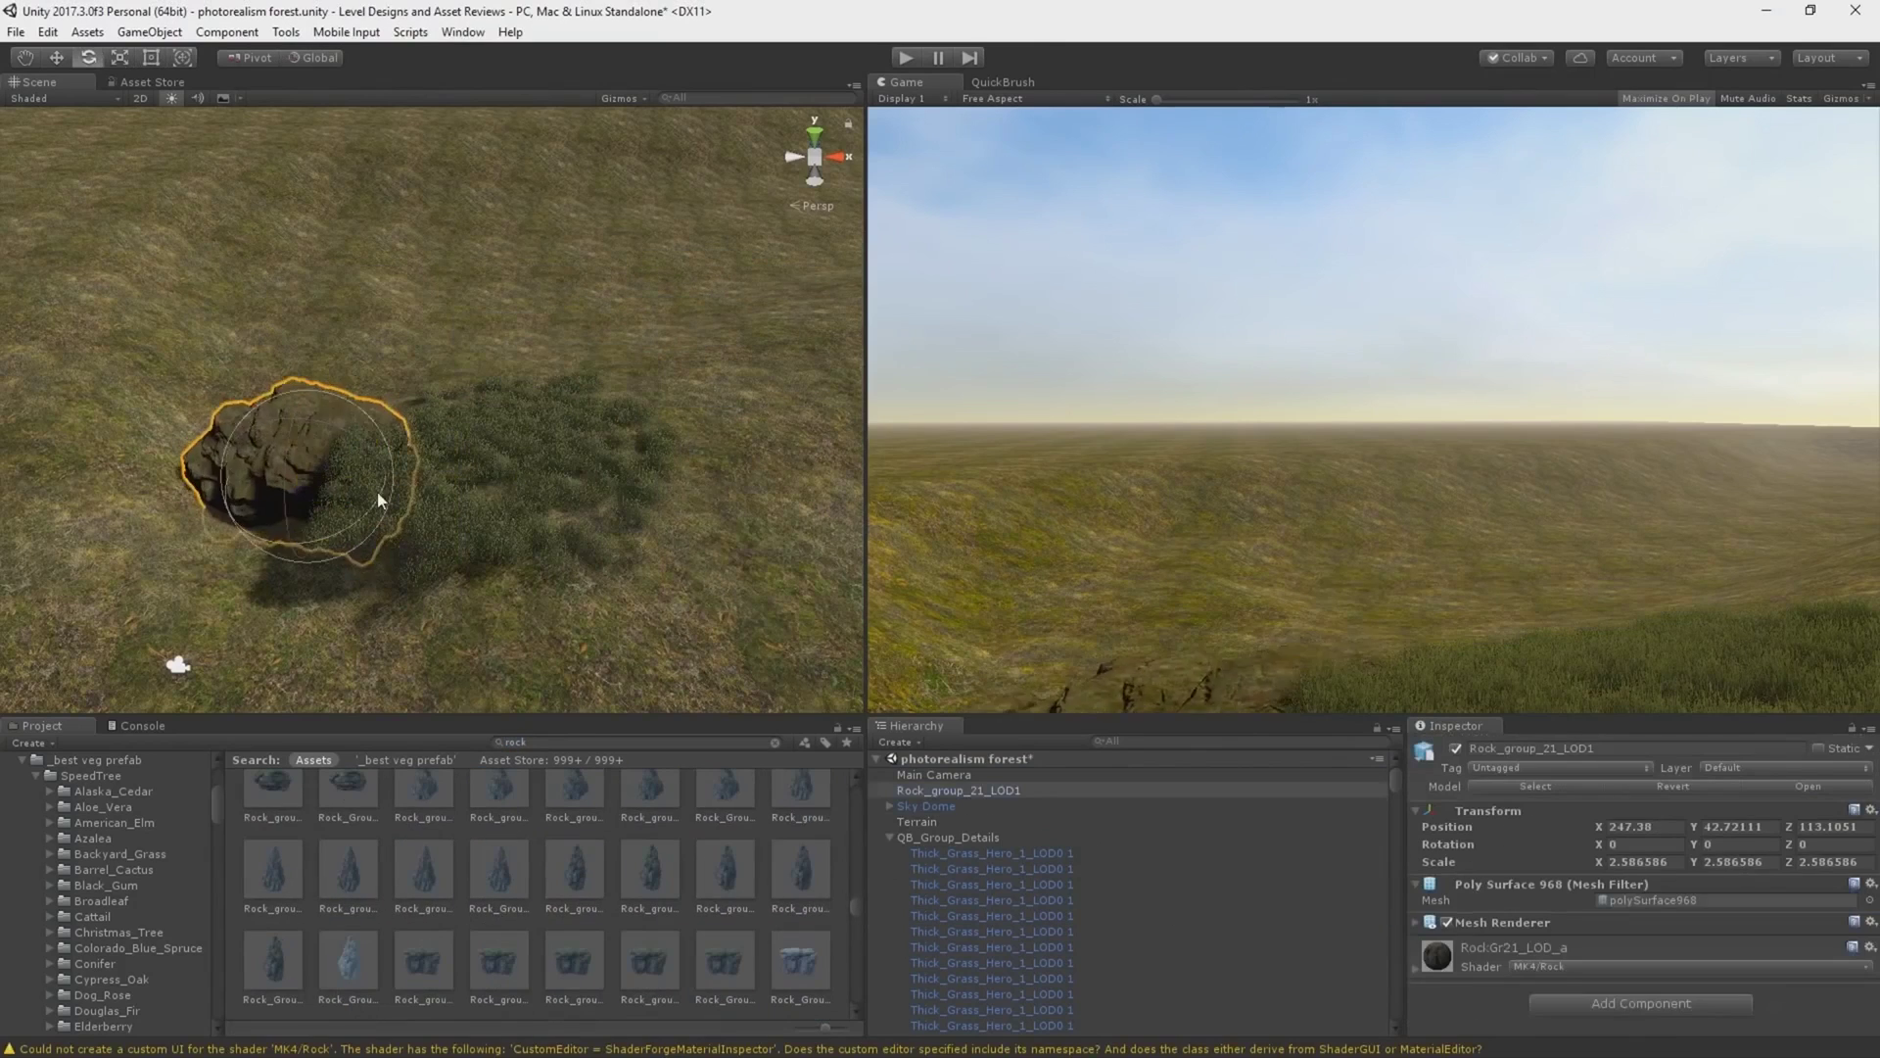
scroll(1855, 817, "down", 10)
left_click(1855, 819)
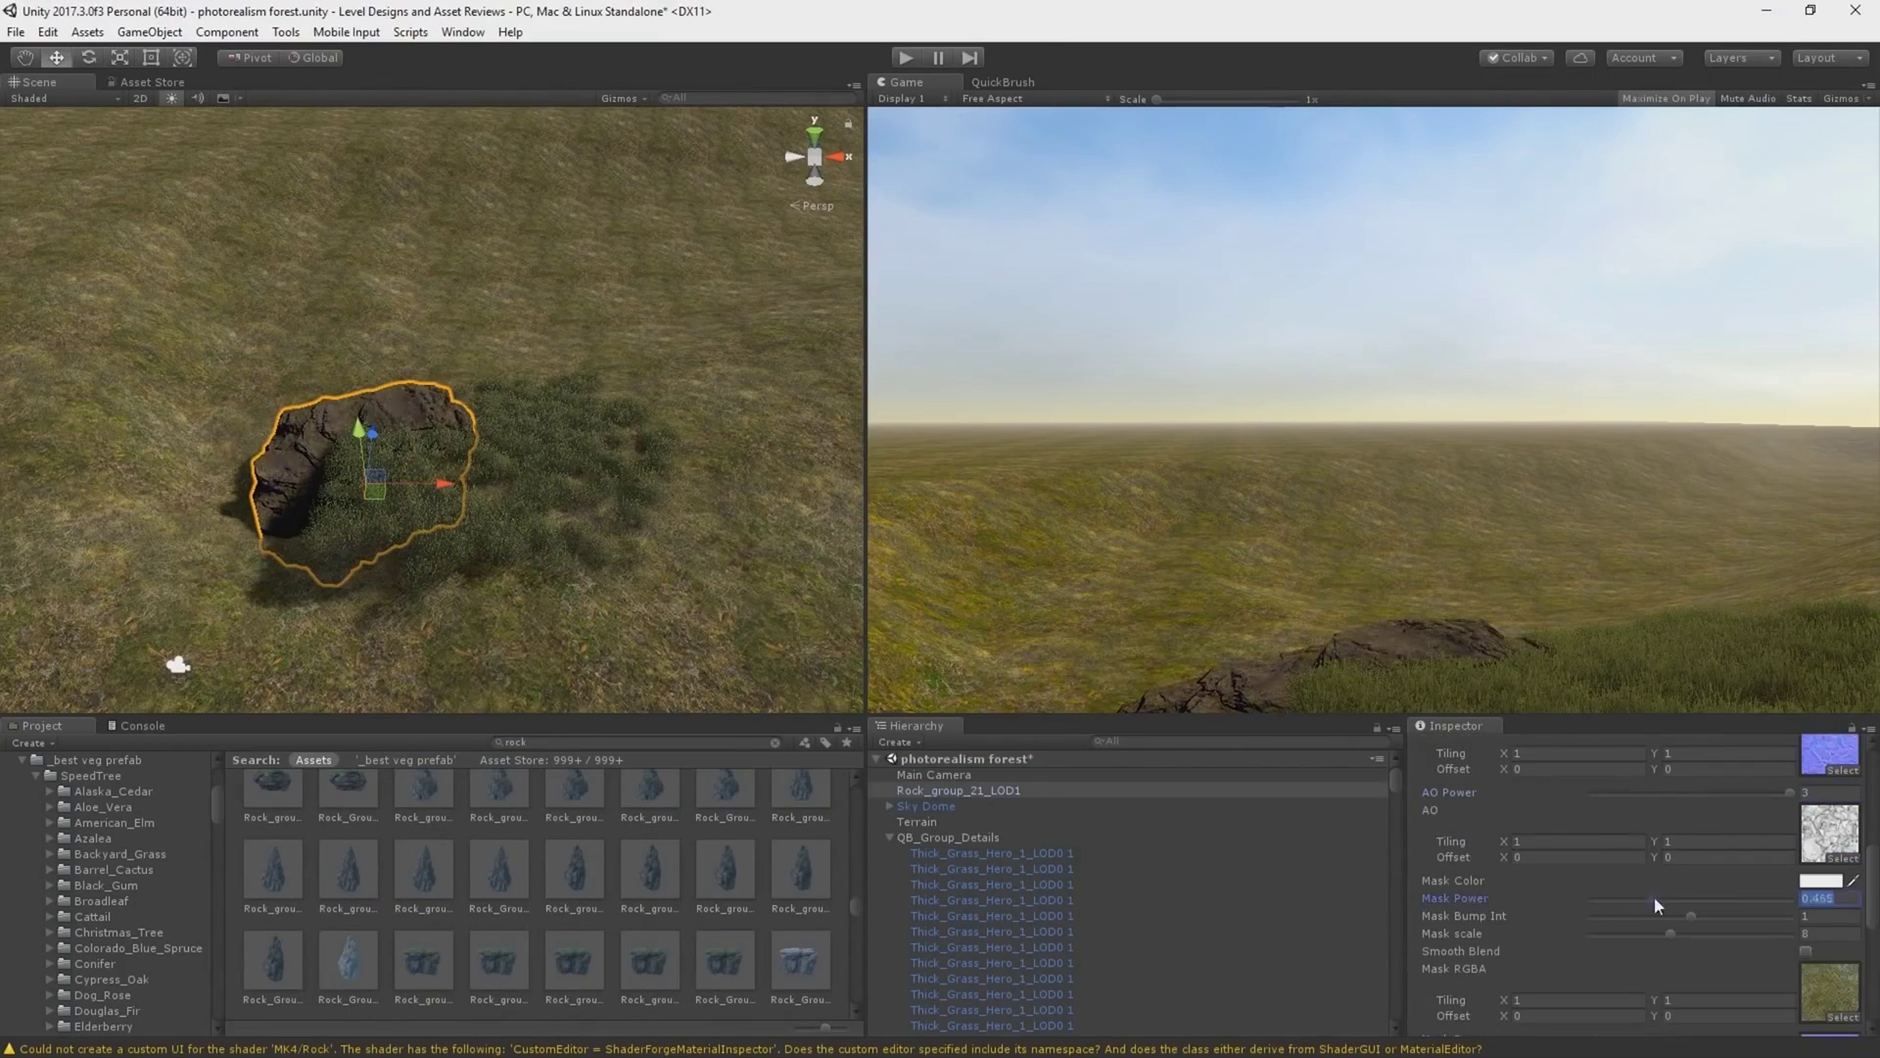
left_click(1679, 917)
left_click_drag(1654, 903, 1669, 938)
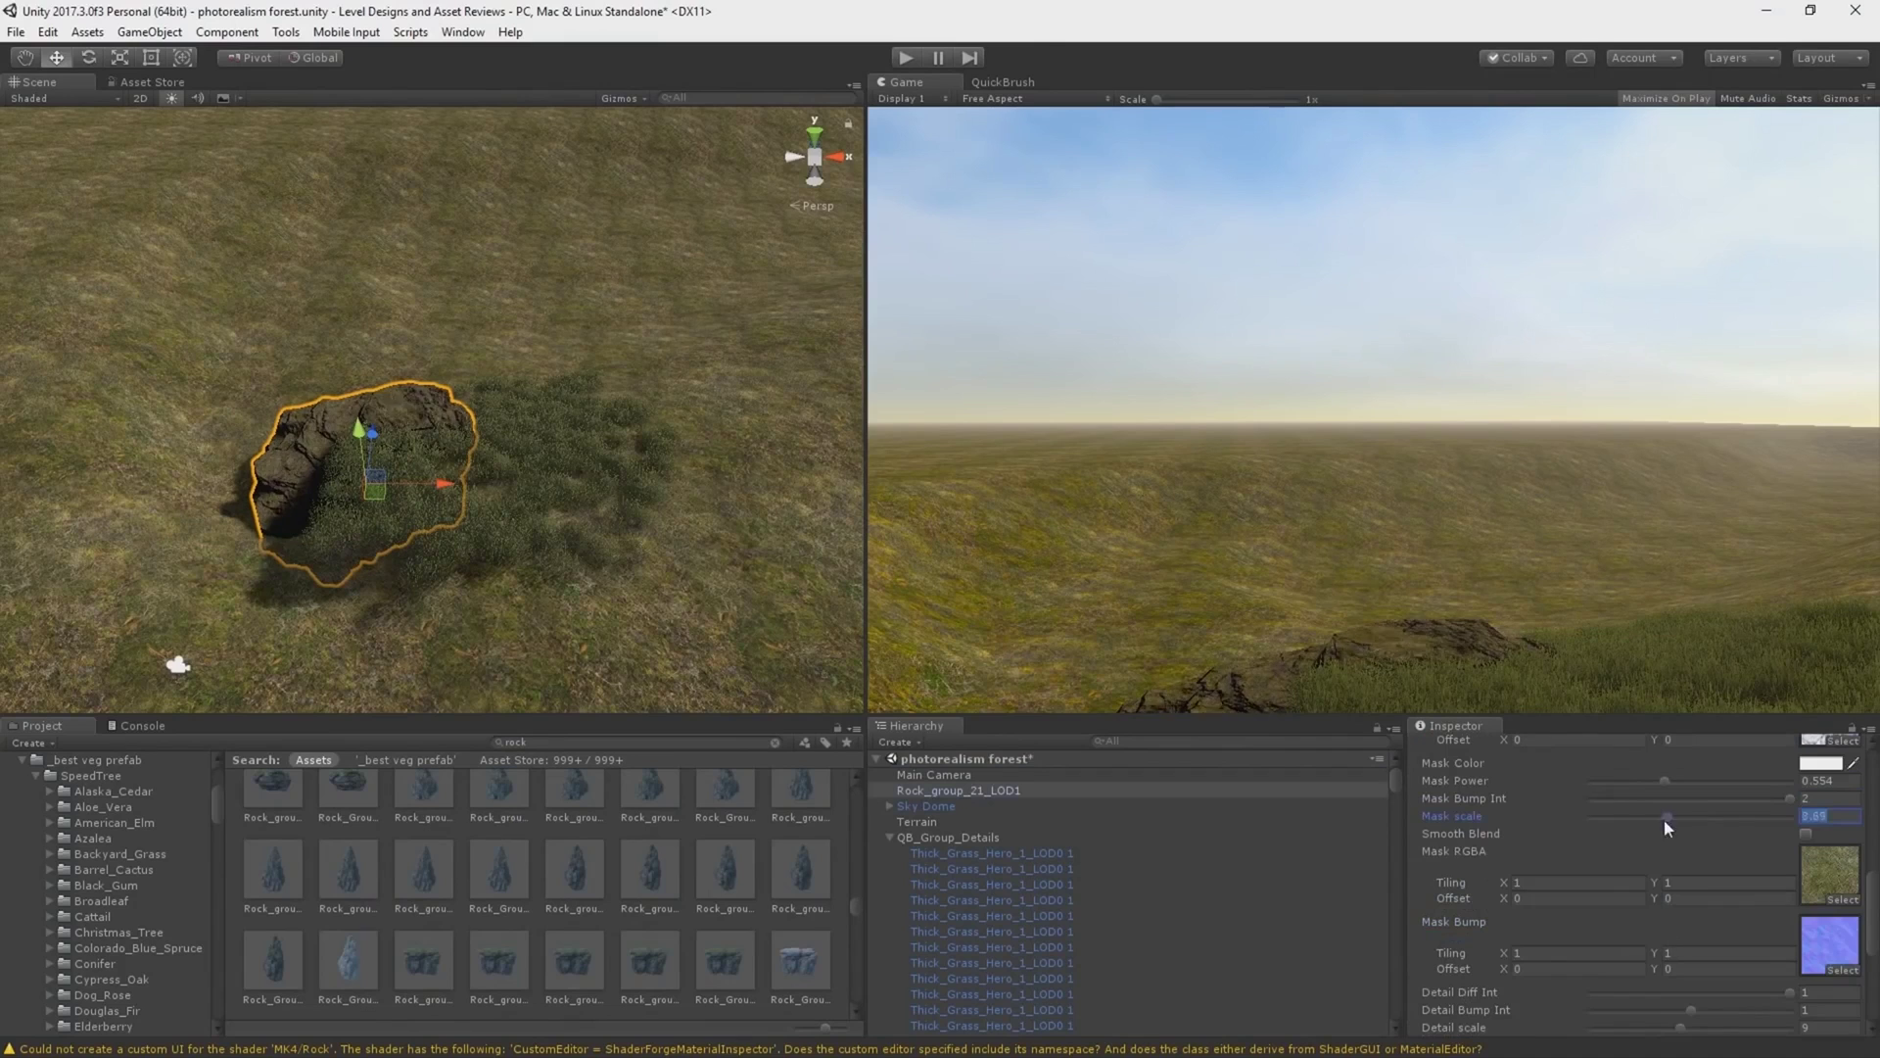
Rotate Rock_group_21_LOD1 around its vertical axis, frame it, and place Rock_group_16_LOD1 in the grass.
left_click(603, 355)
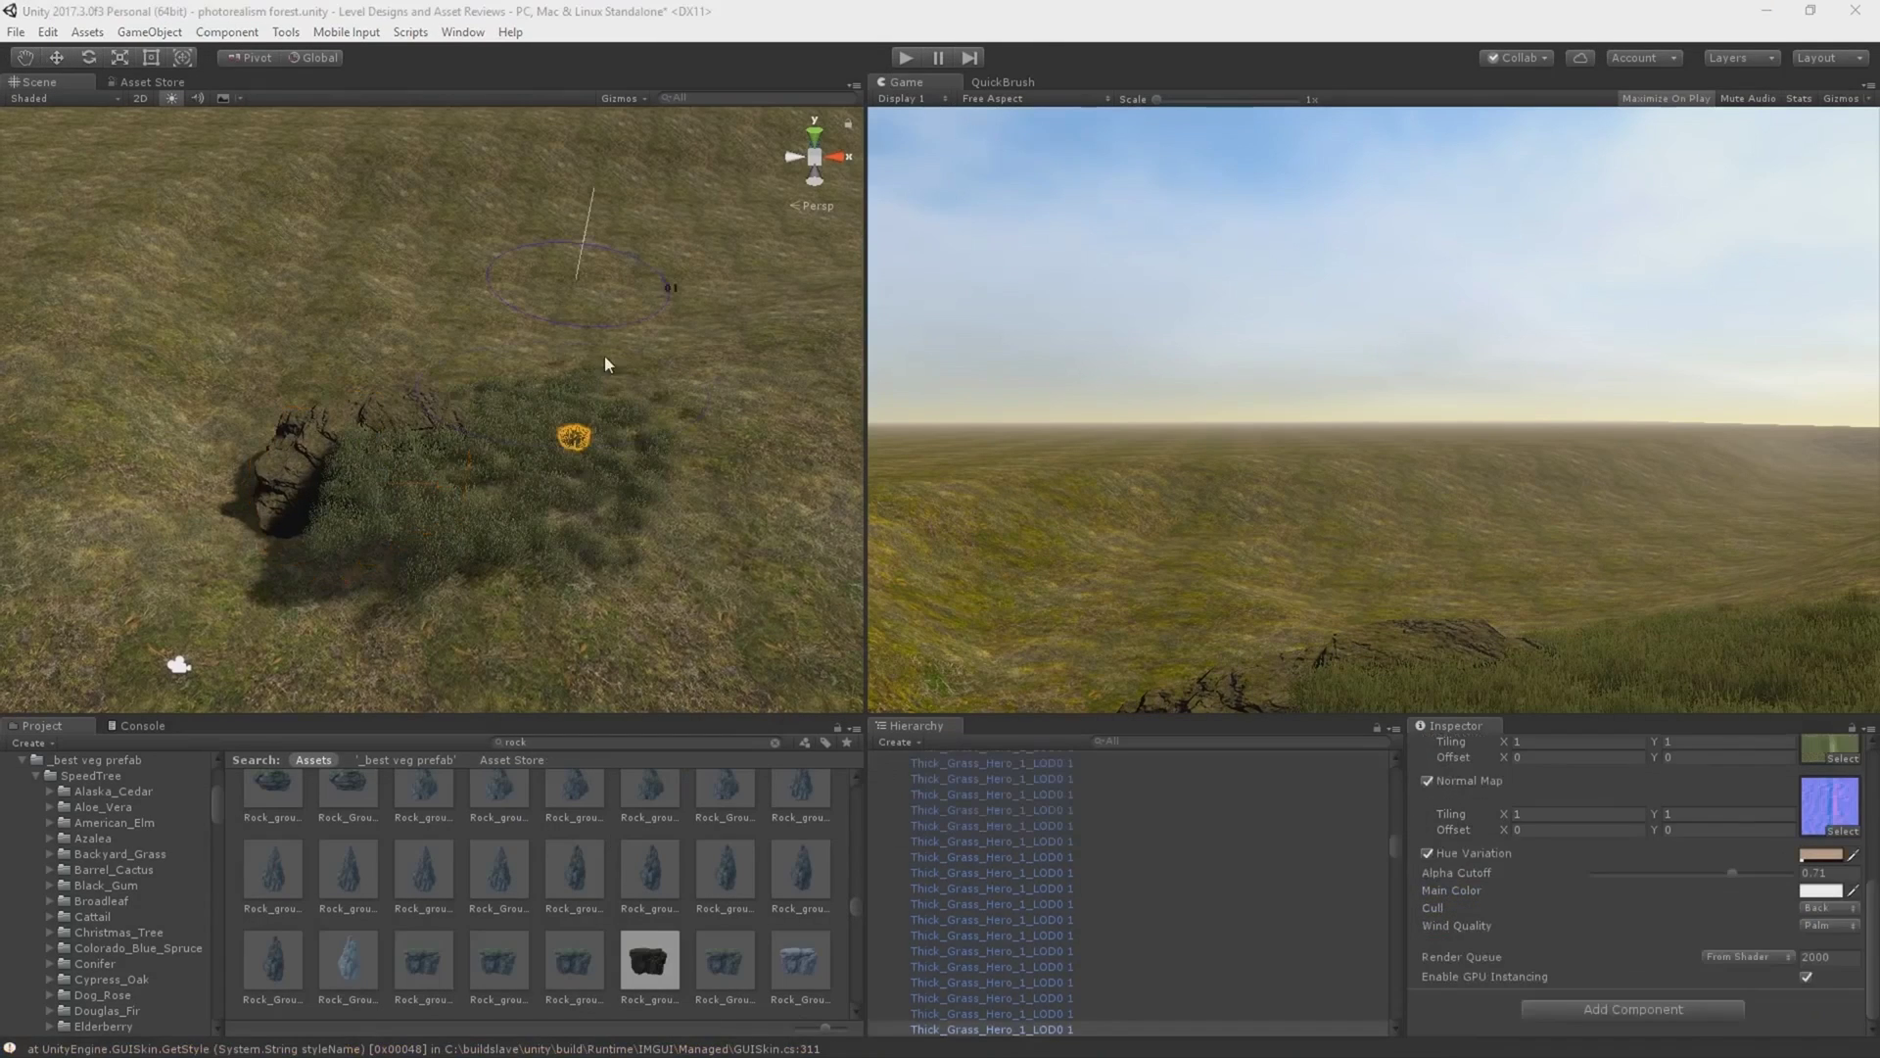
left_click(417, 566)
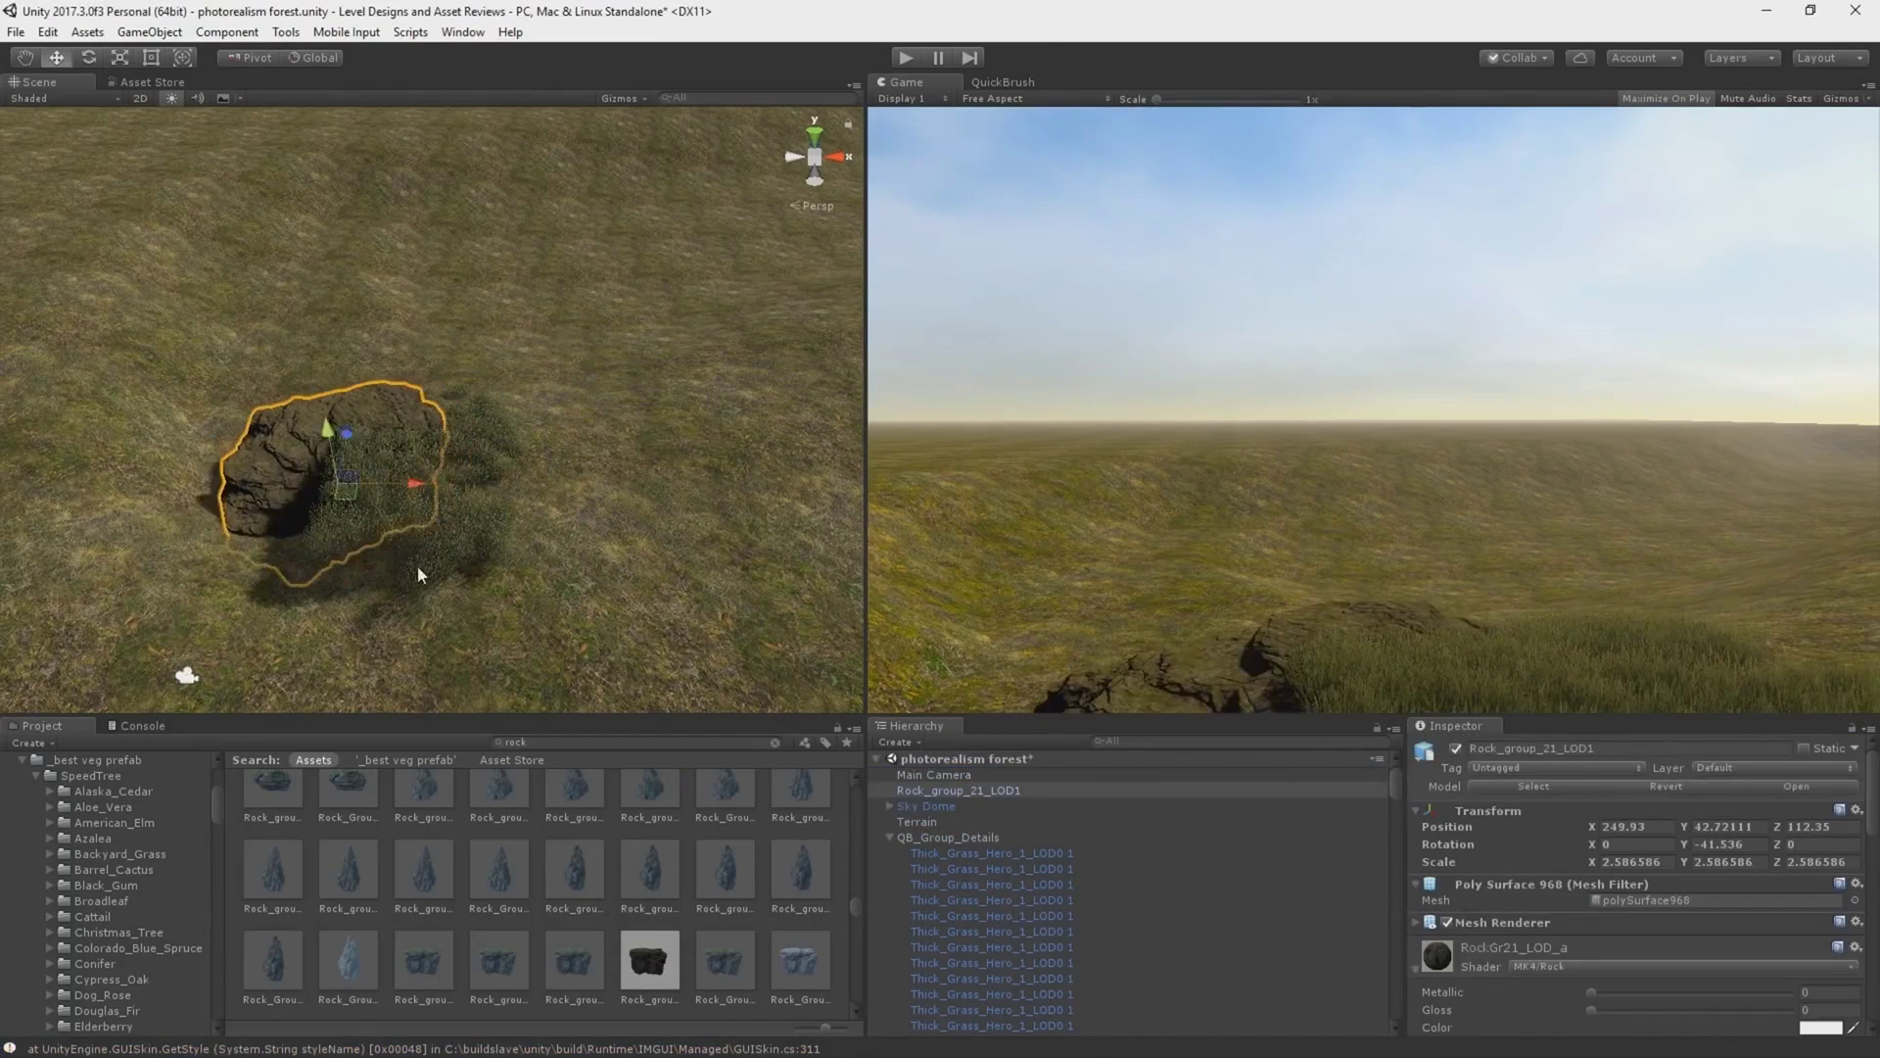
left_click_drag(1281, 568, 777, 532)
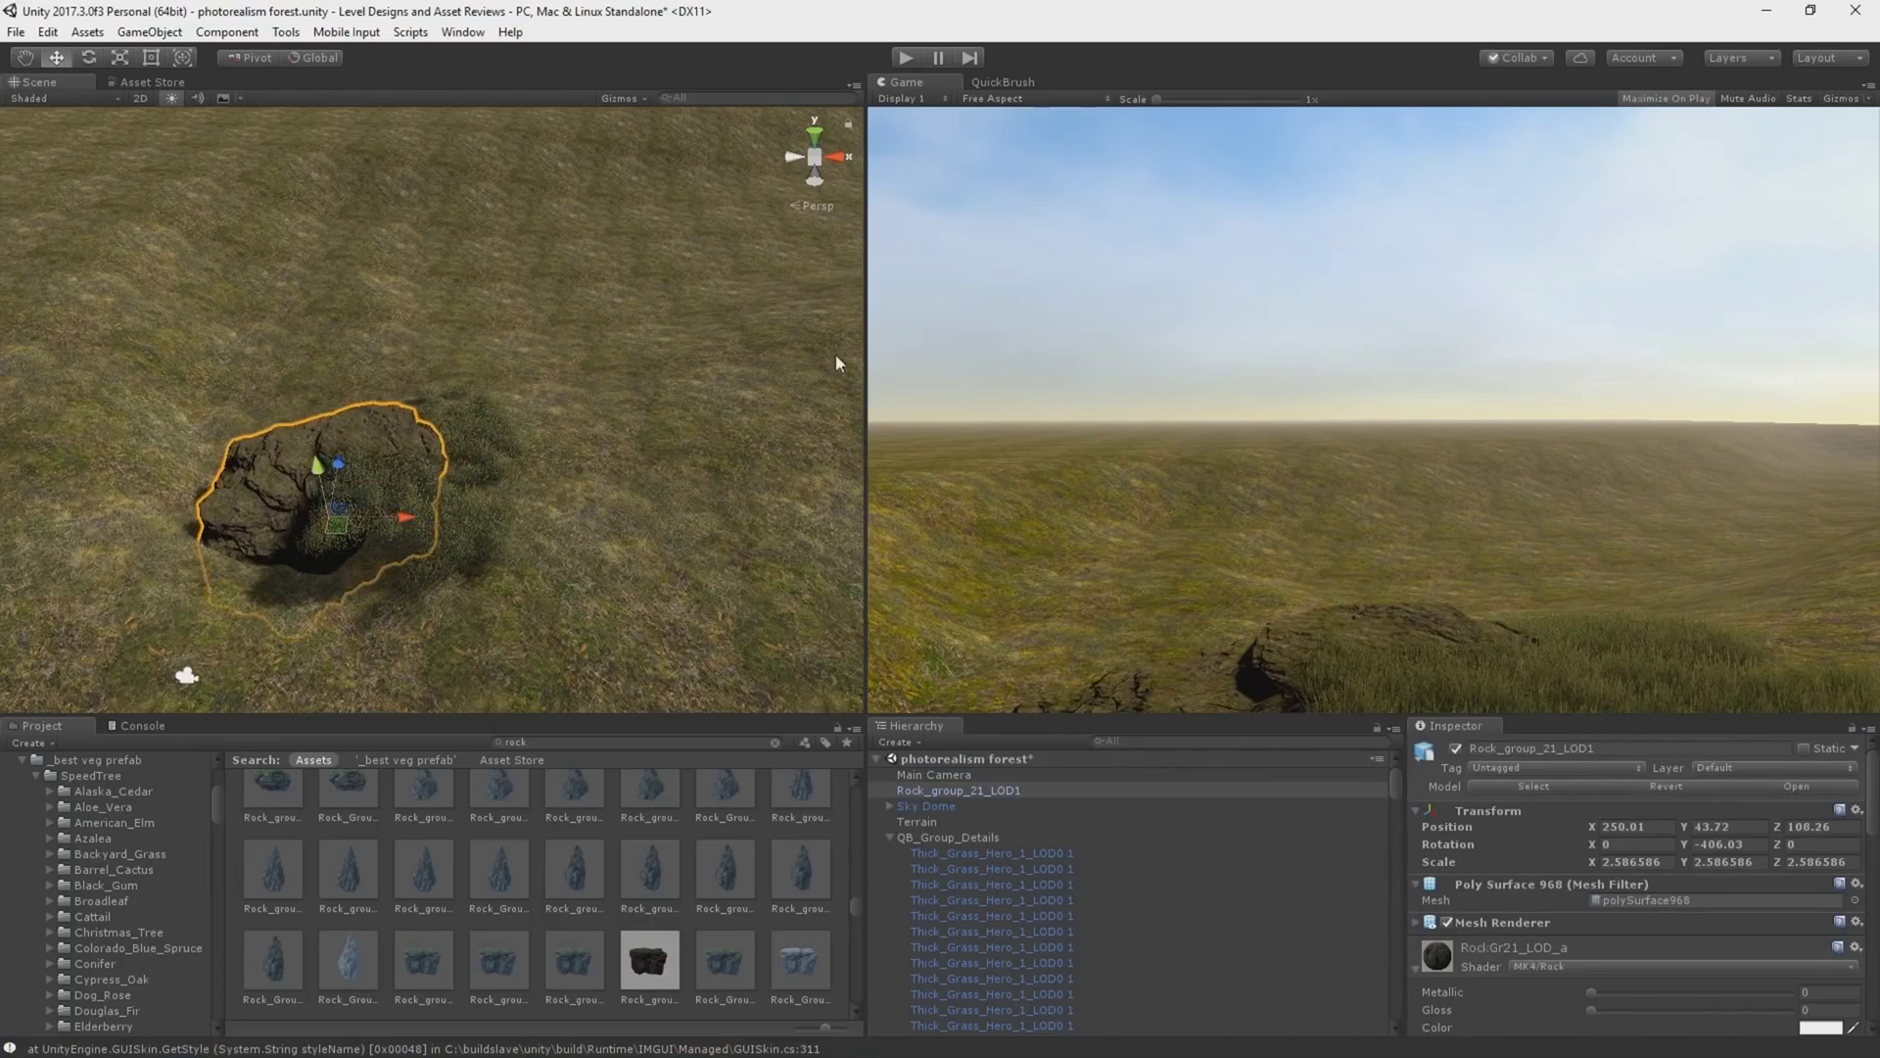
key("f")
scroll(1767, 944, "down", 10)
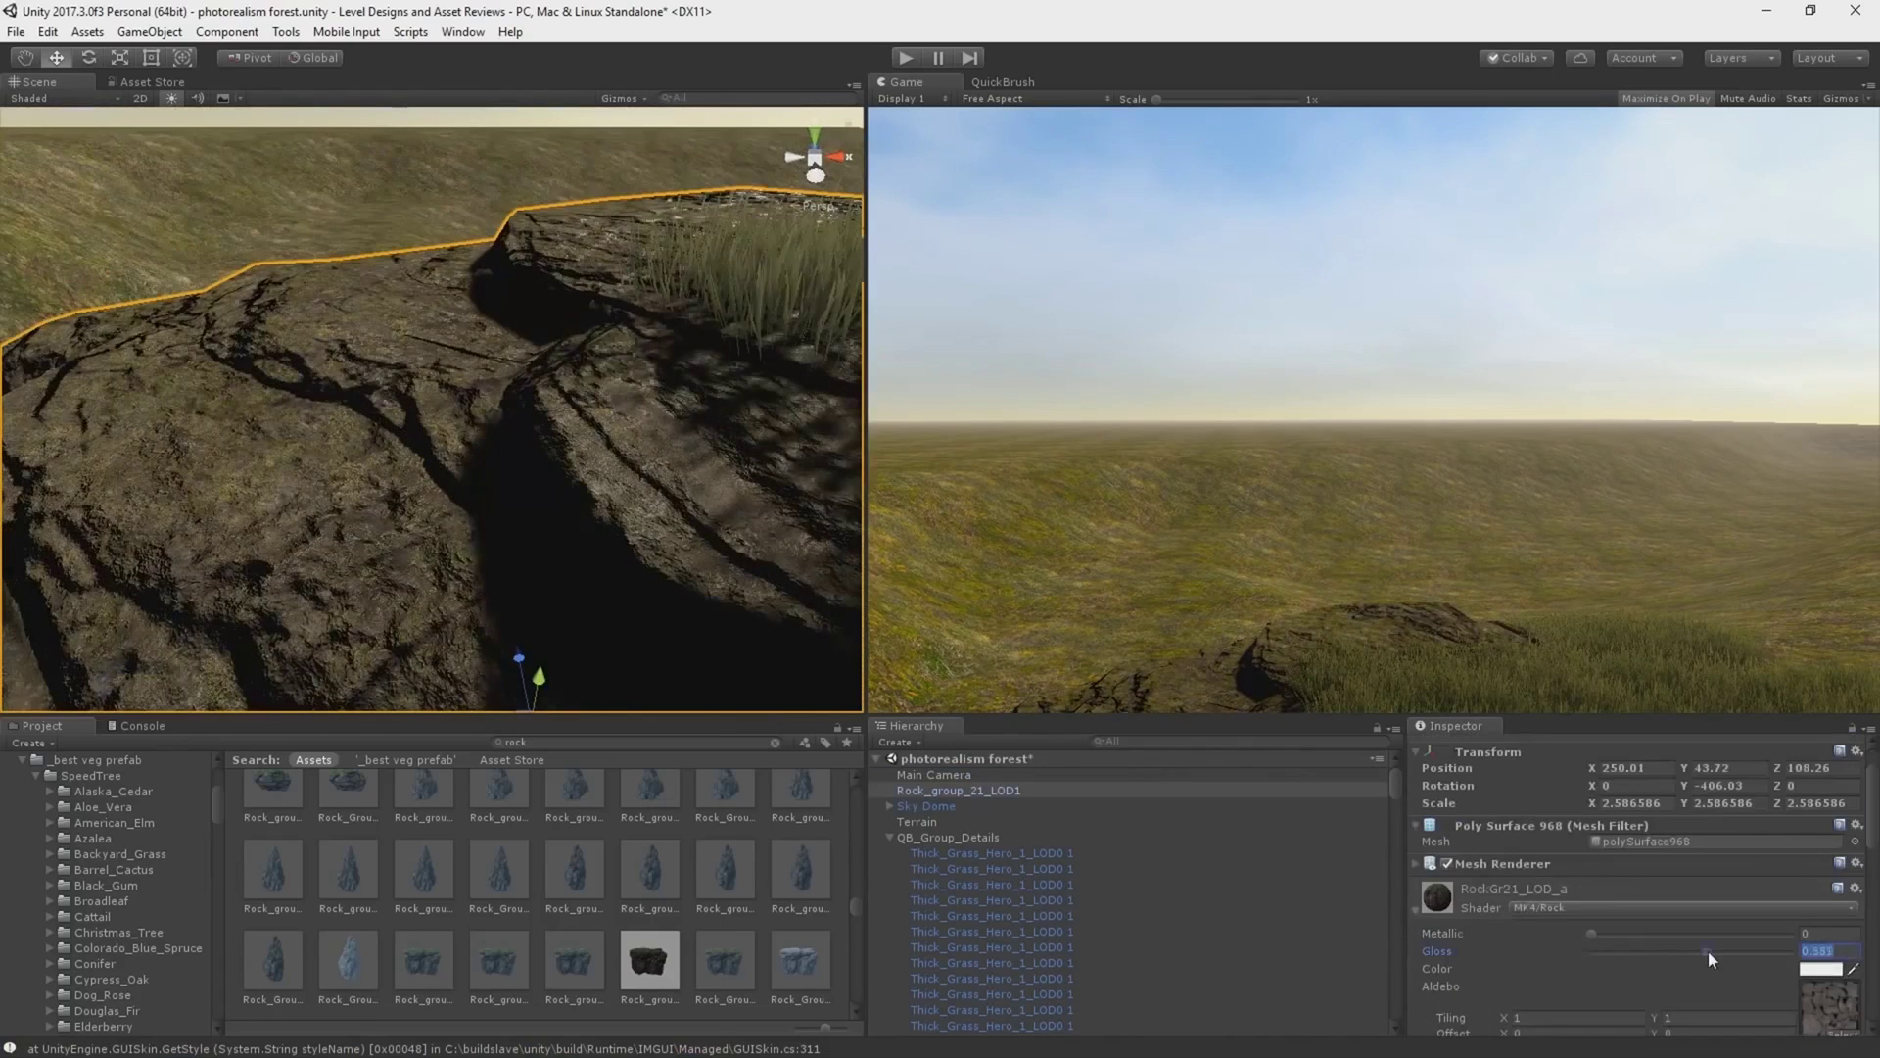
scroll(1708, 950, "down", 6)
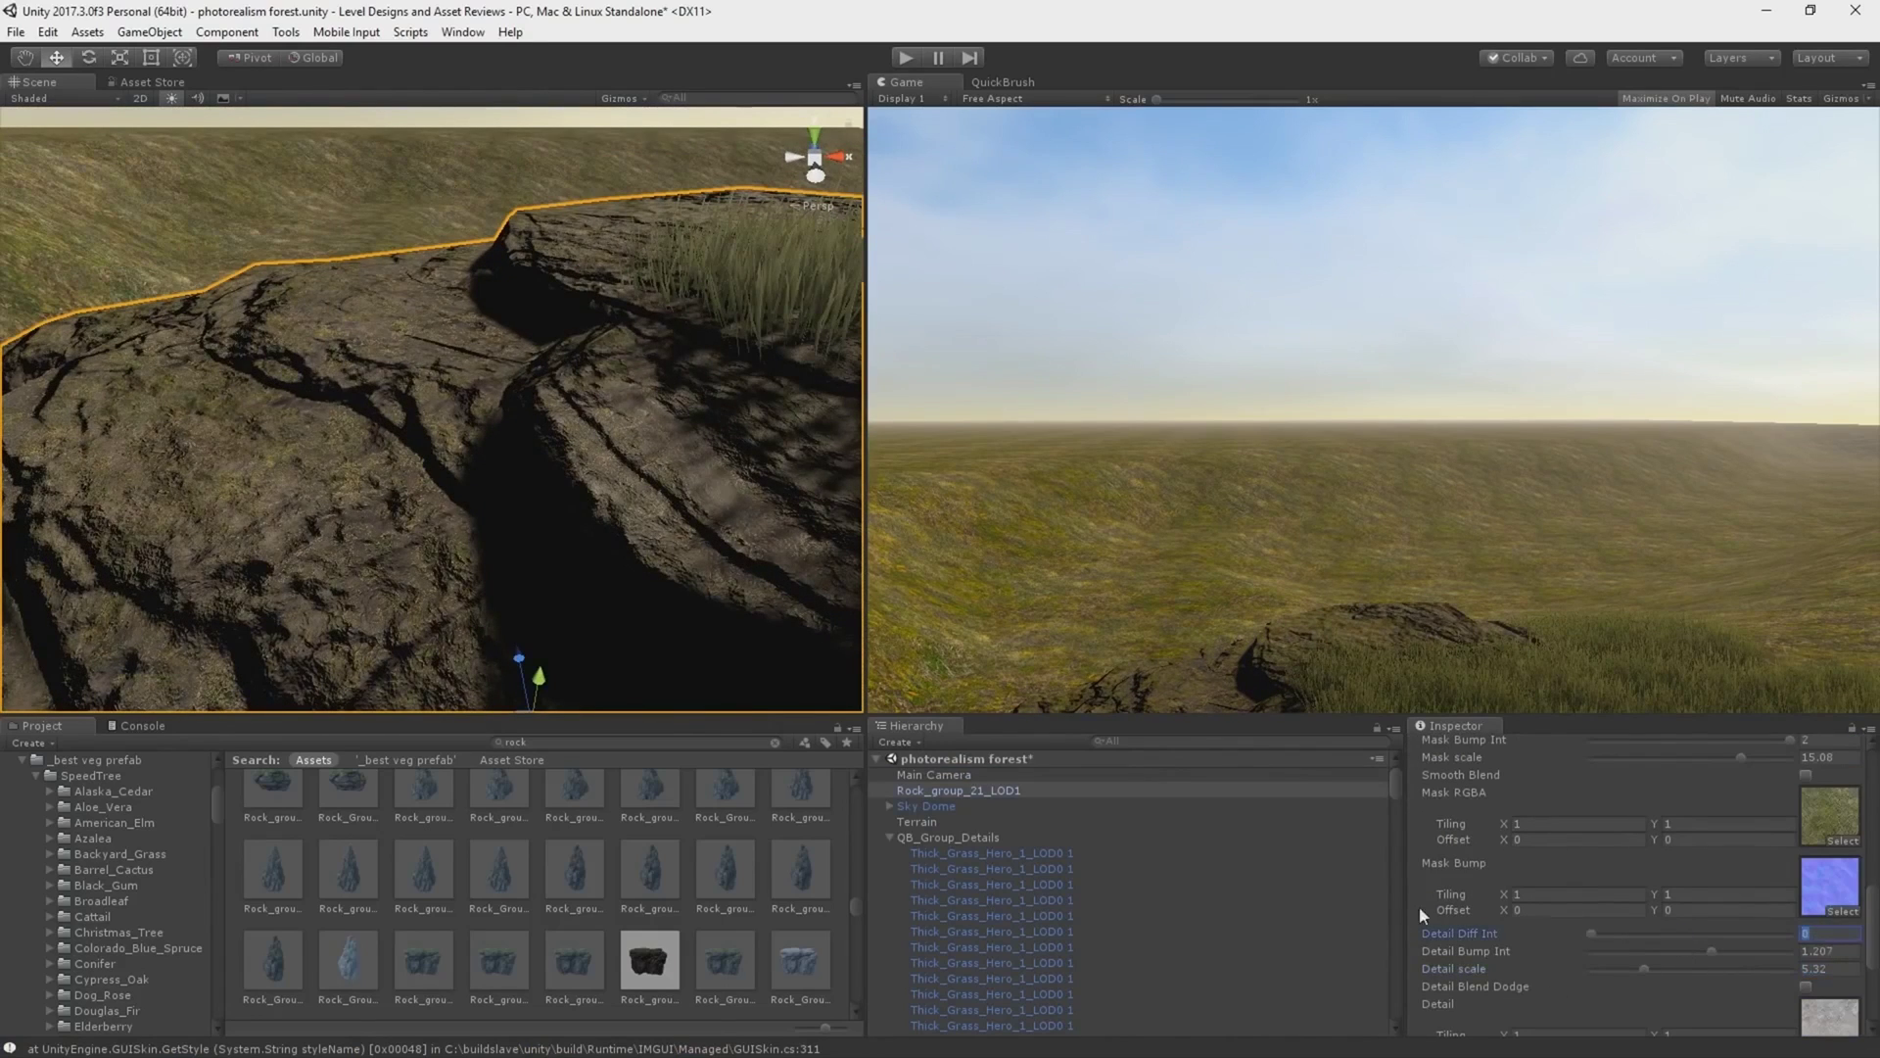
scroll(1419, 907, "up", 4)
mouse_move(1740, 992)
left_mouse_down()
mouse_move(1616, 999)
mouse_move(1719, 977)
left_mouse_up()
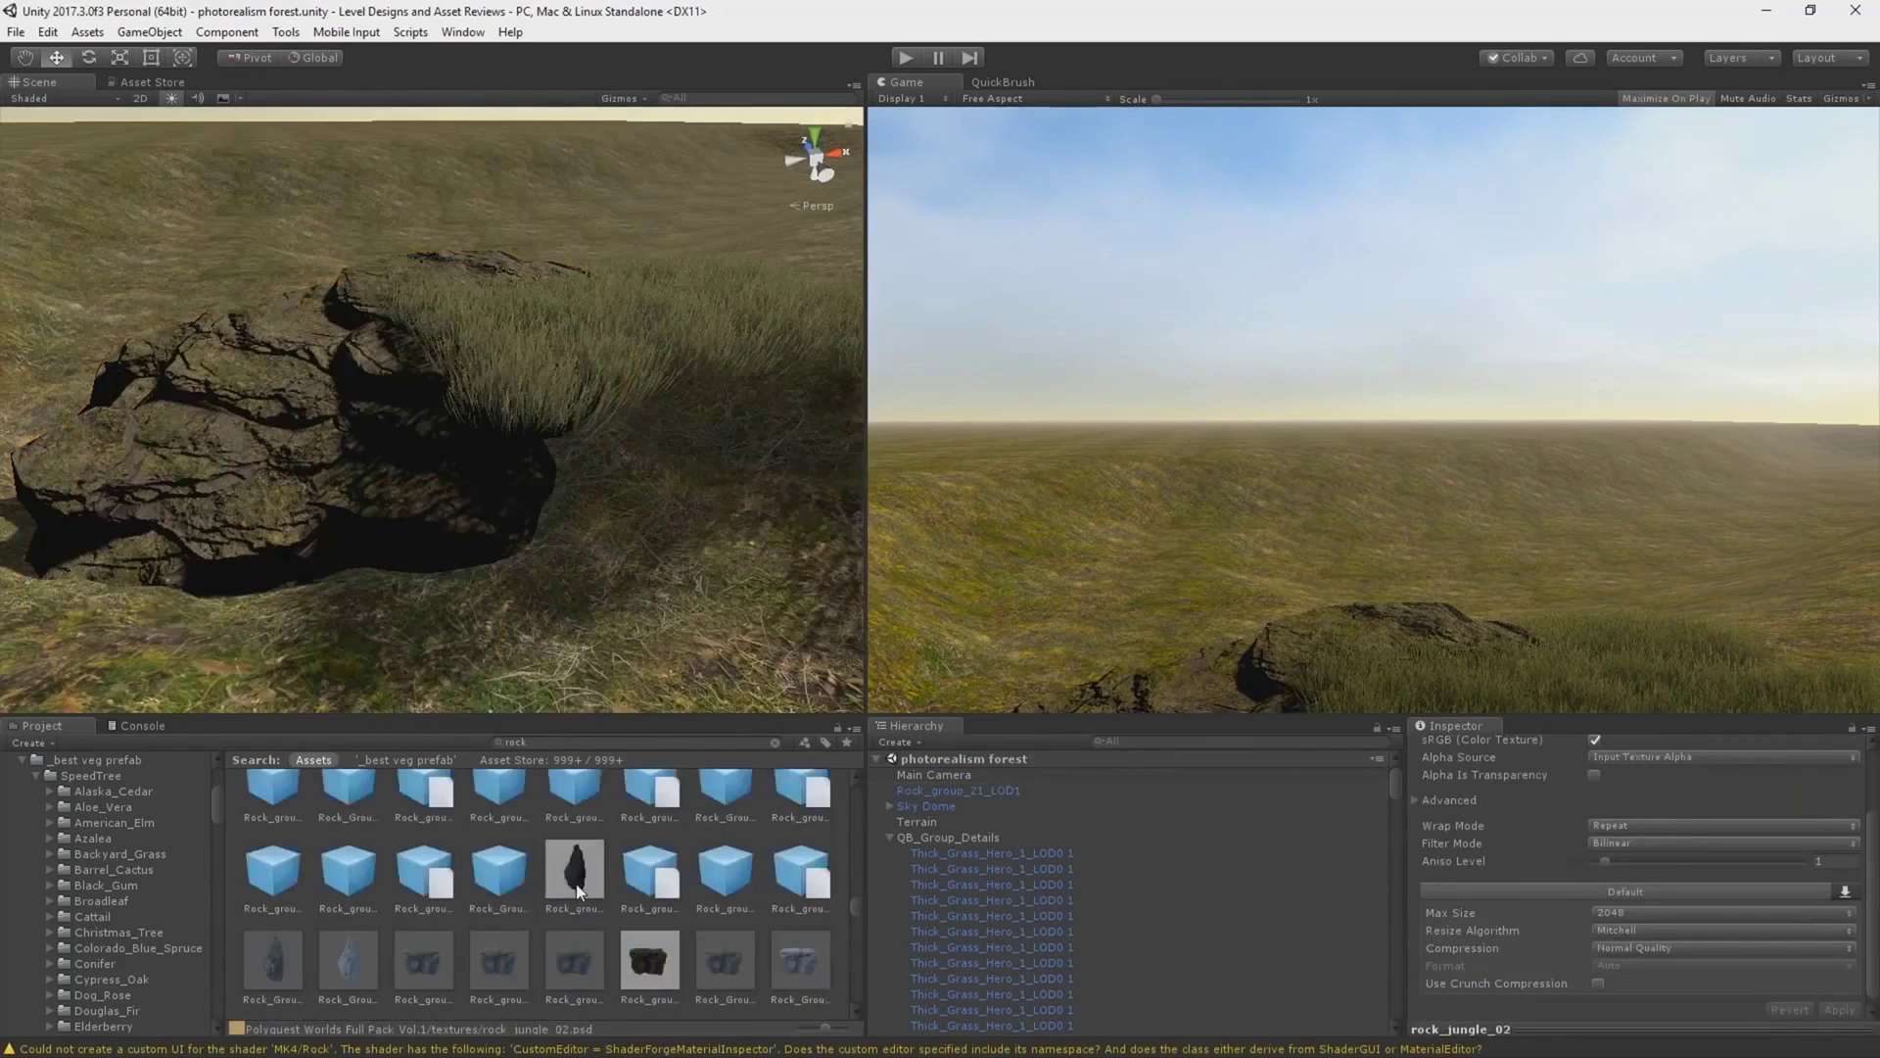
left_click_drag(588, 421, 513, 400, "alt")
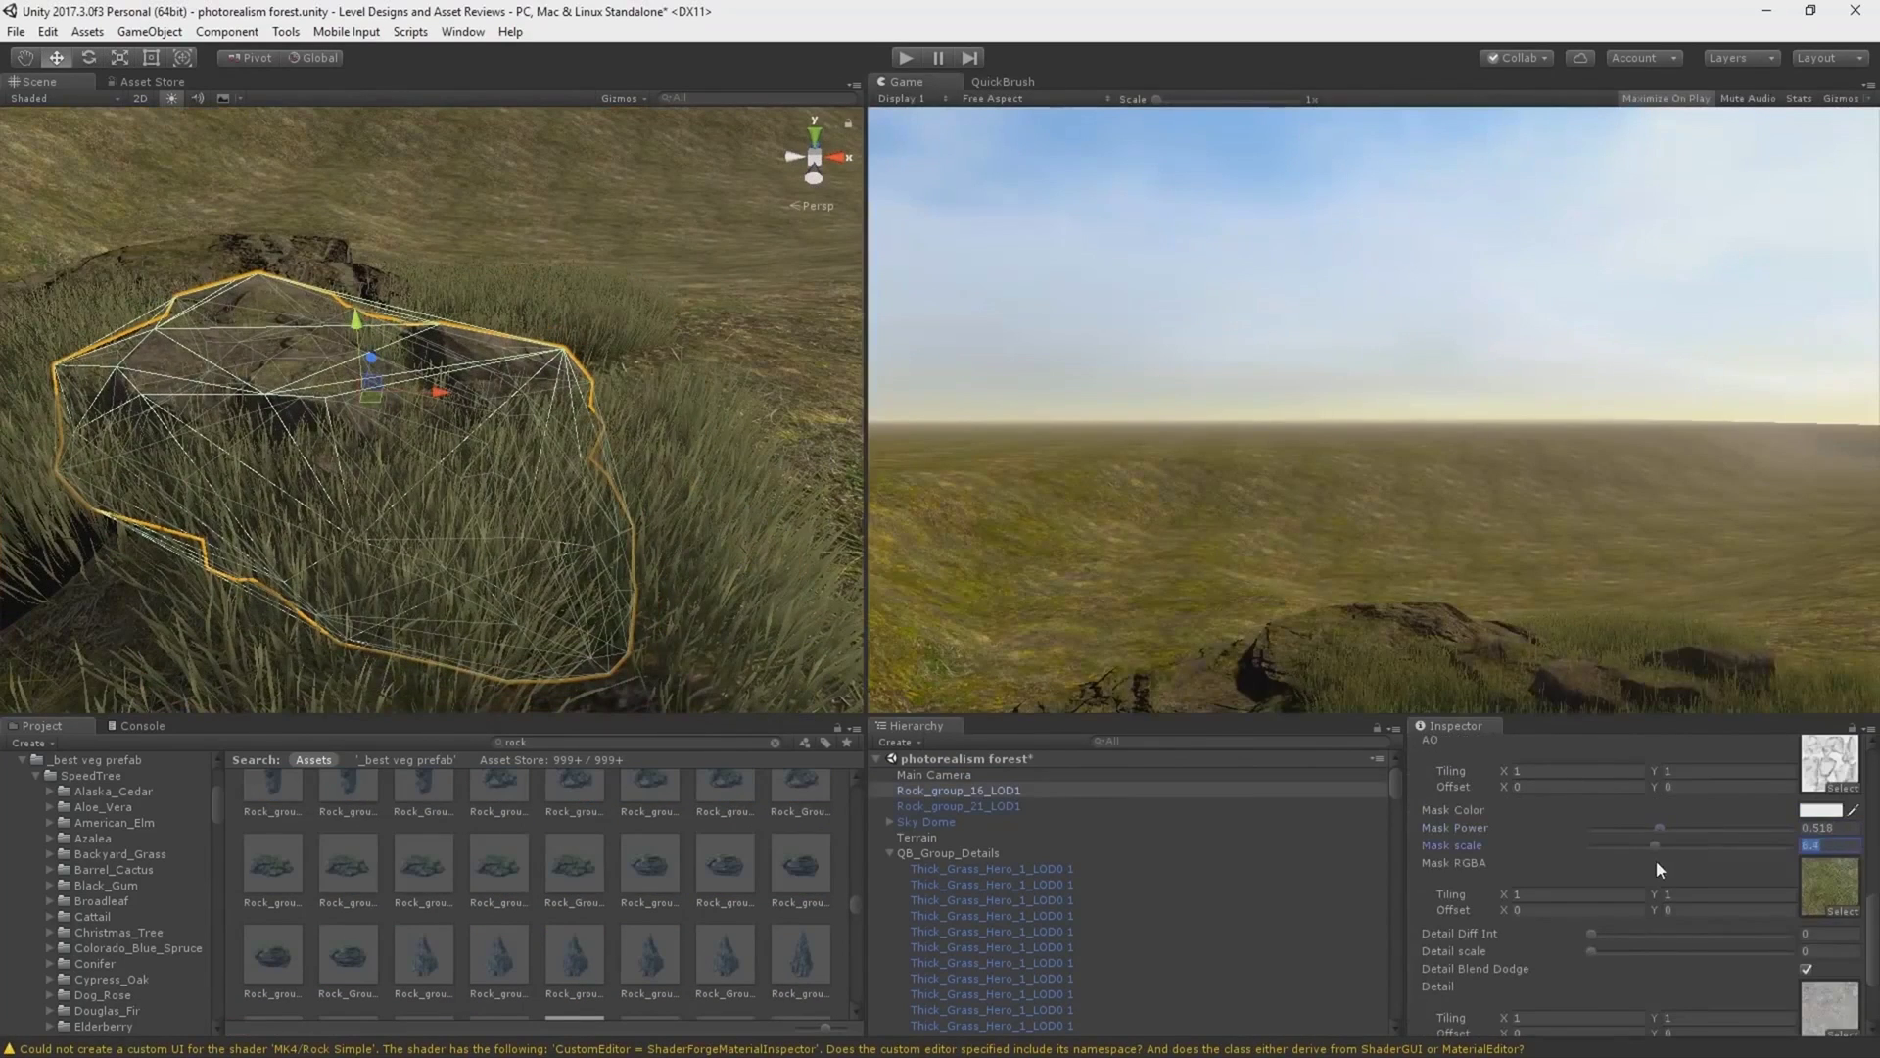
Delete Rock_group_16_LOD1, drag Rock_group_13 into the scene and frame the large rock group.
key("Delete")
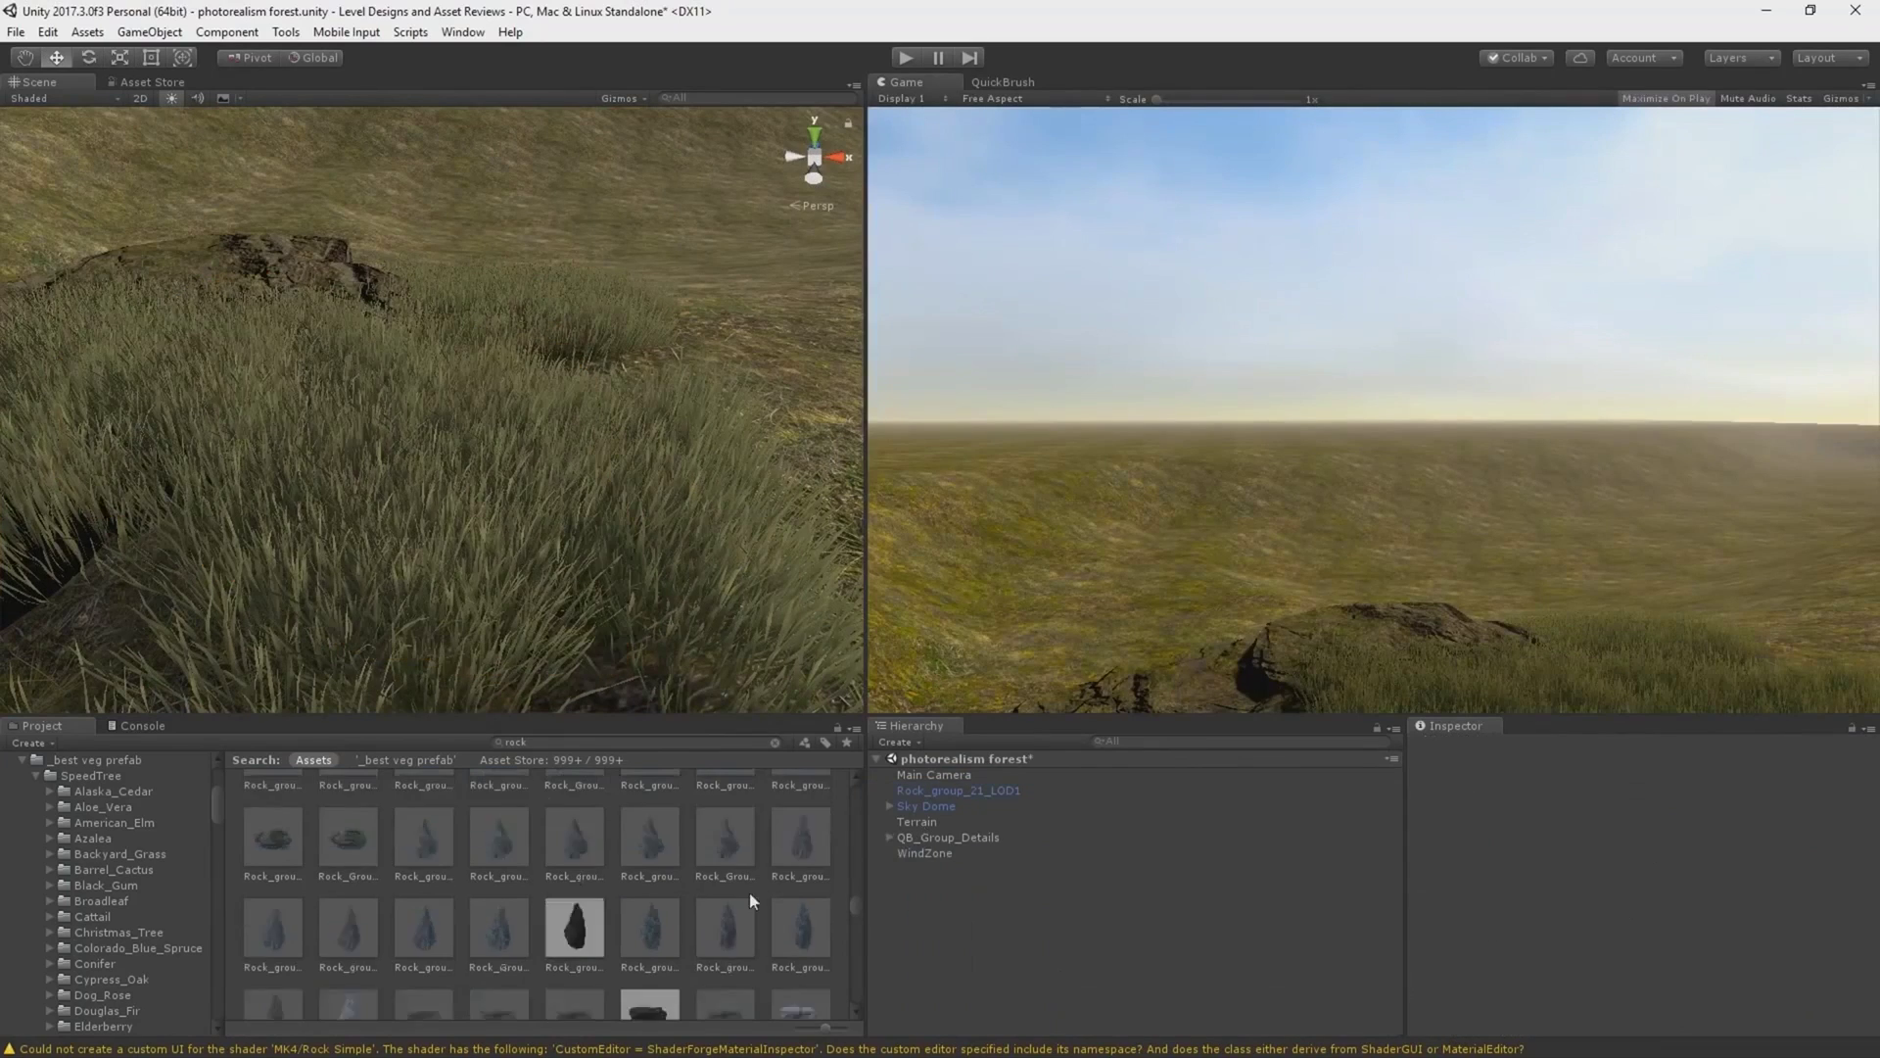
scroll(602, 925, "down", 10)
scroll(732, 931, "up", 10)
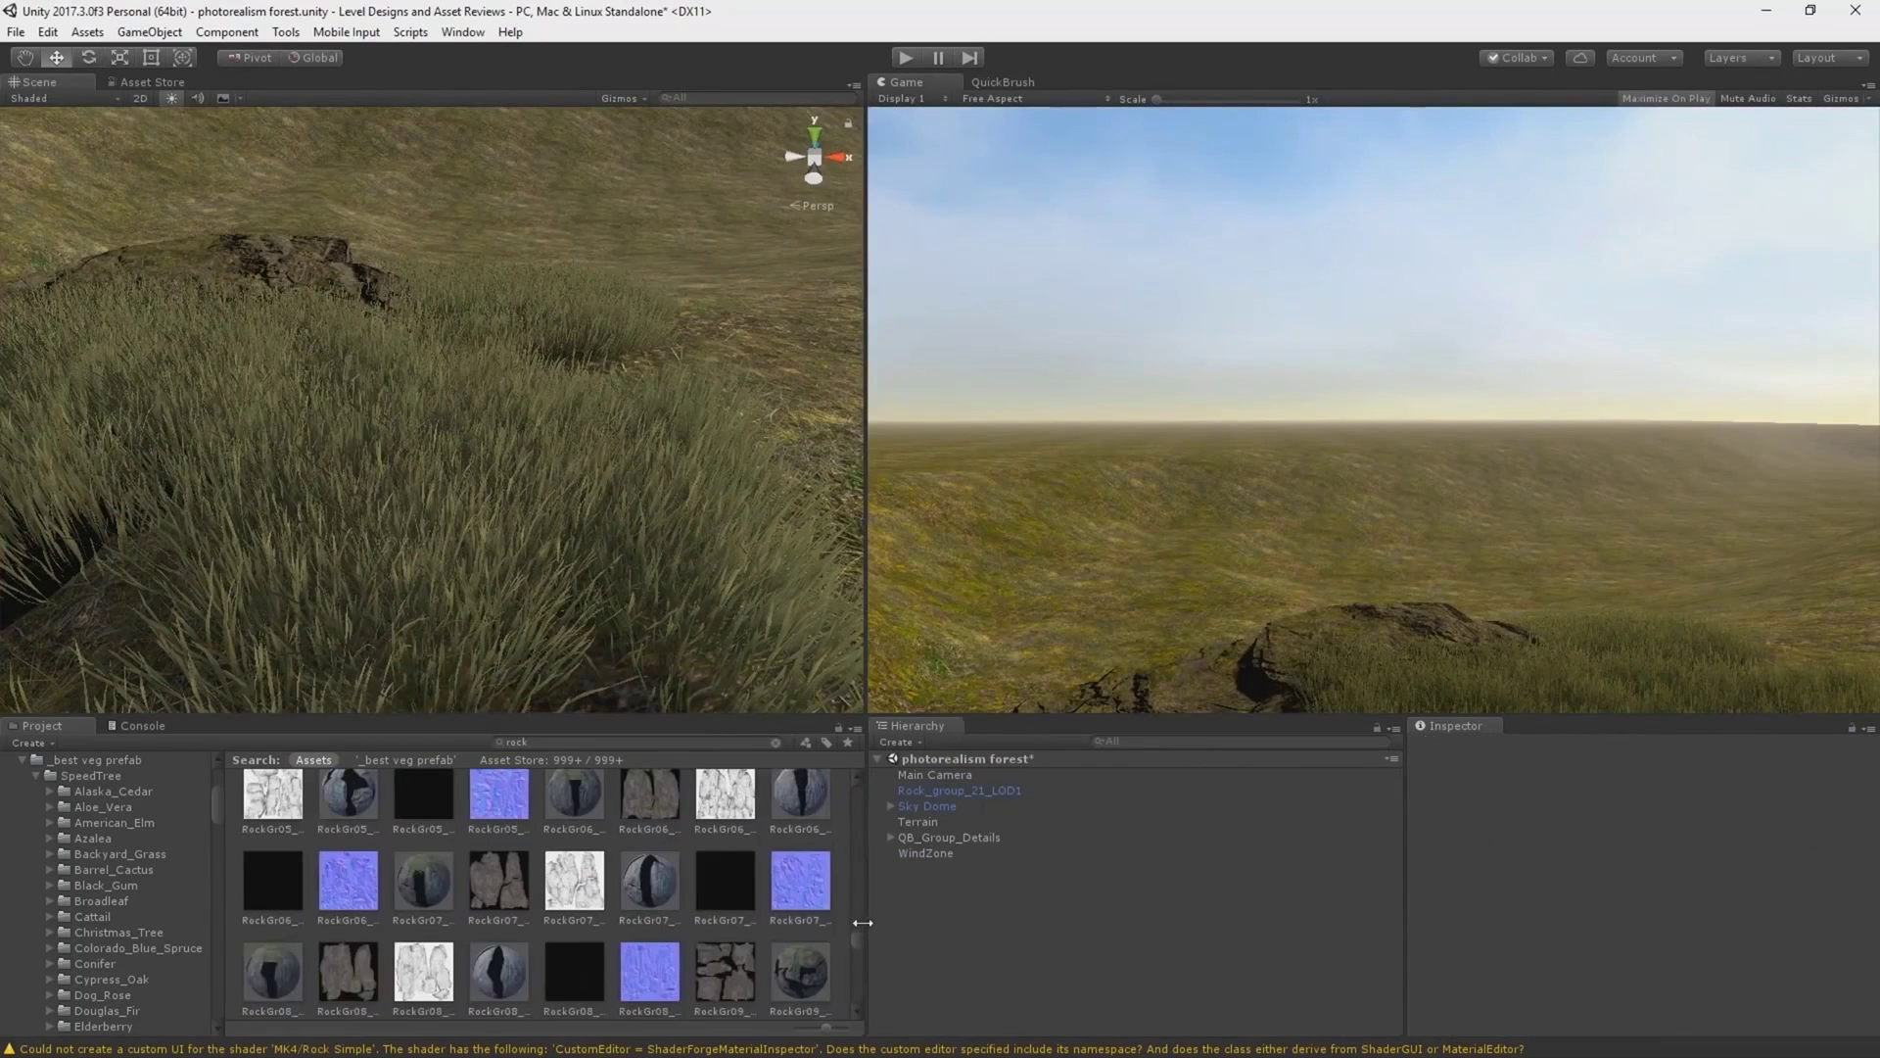
scroll(572, 905, "up", 3)
left_click_drag(572, 904, 369, 398)
key("f")
left_click(1003, 81)
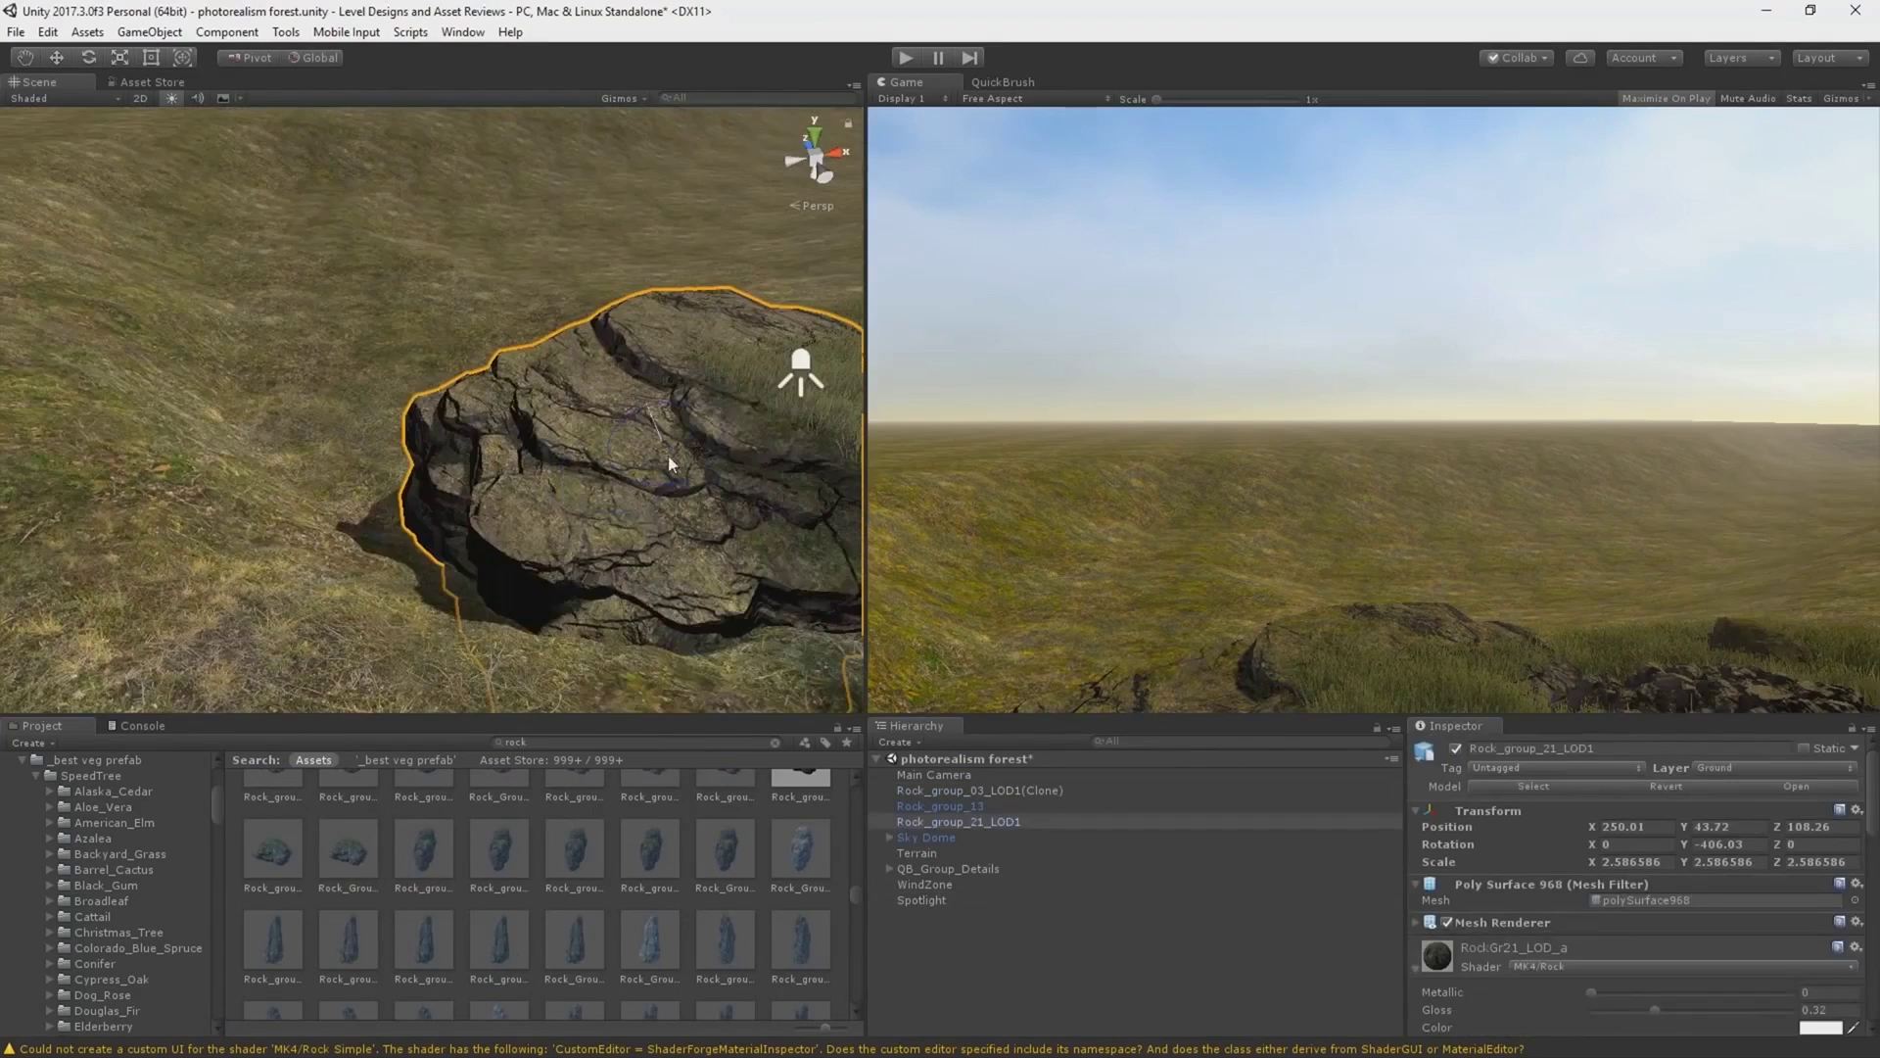
scroll(366, 480, "up", 3)
scroll(1669, 911, "down", 3)
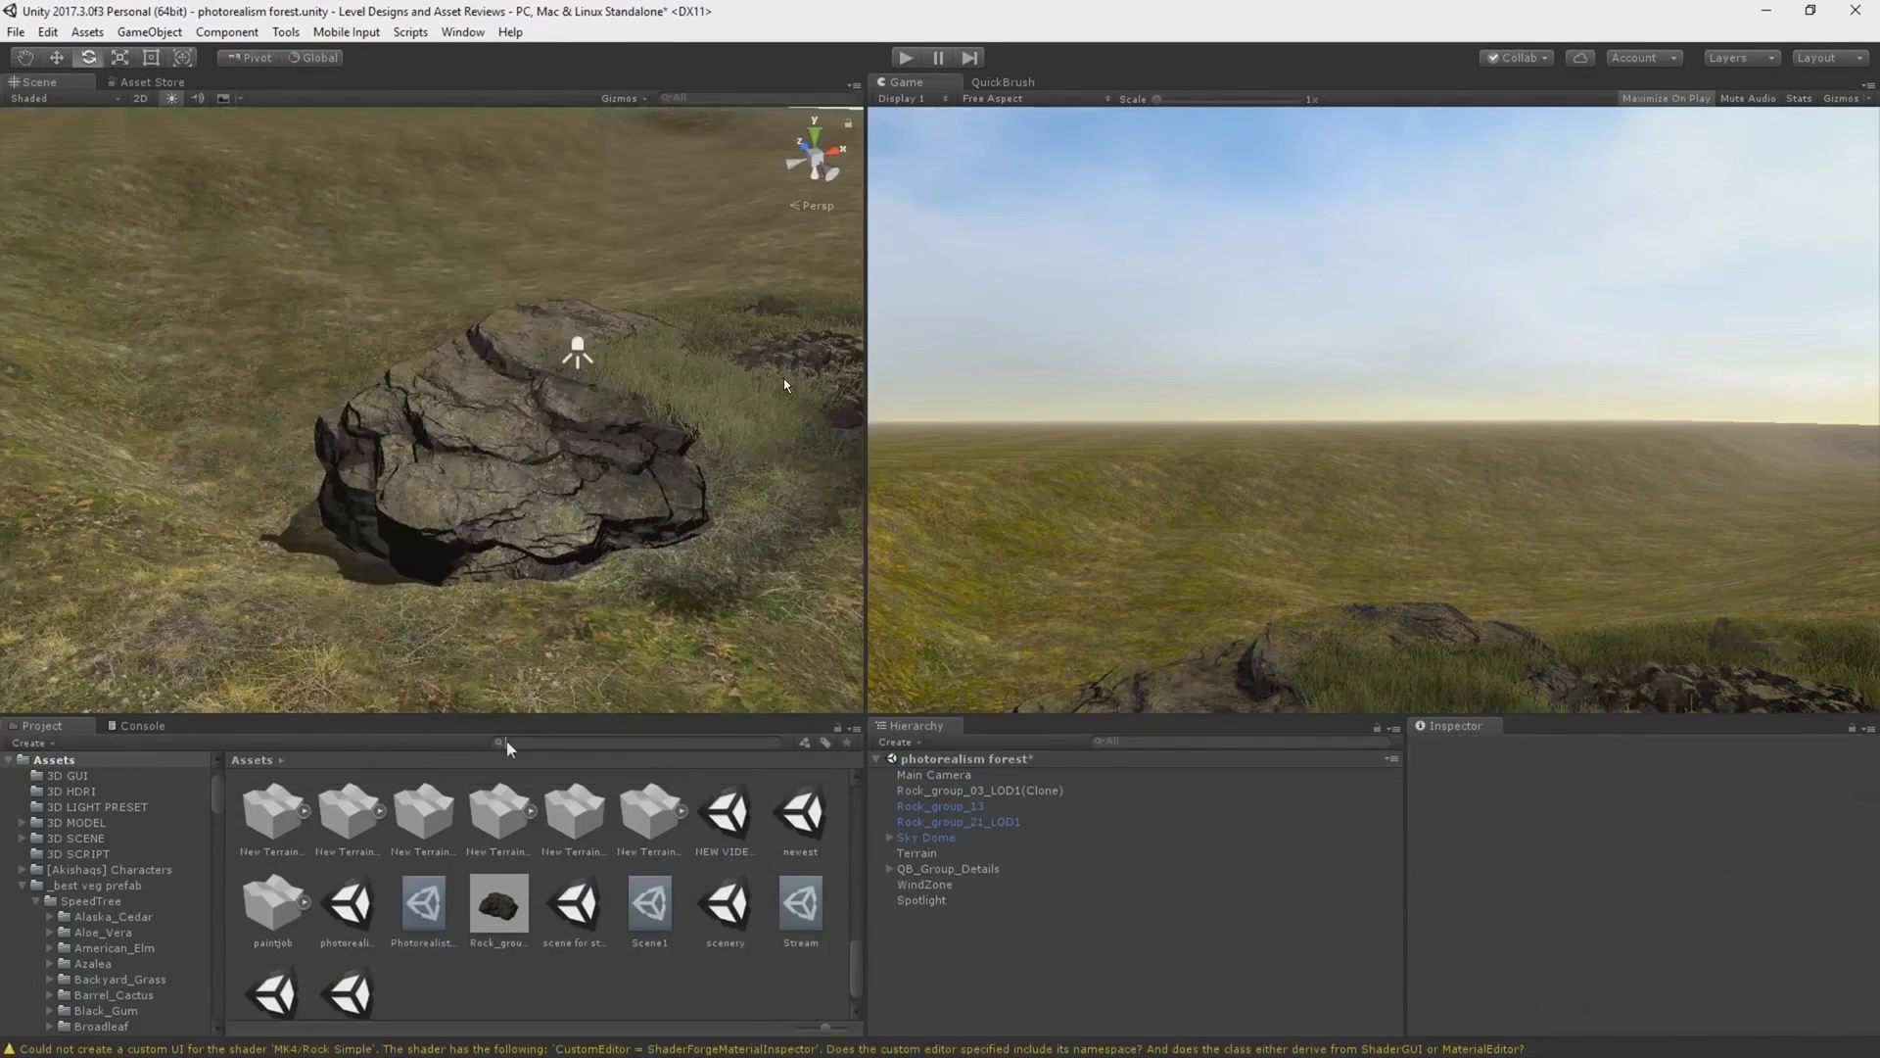
Search 'rock', place the Rock_06_LoDed boulder in the field, and move Rock_06(Clone) to the scene root.
left_click(508, 742)
type("rock")
scroll(660, 901, "down", 5)
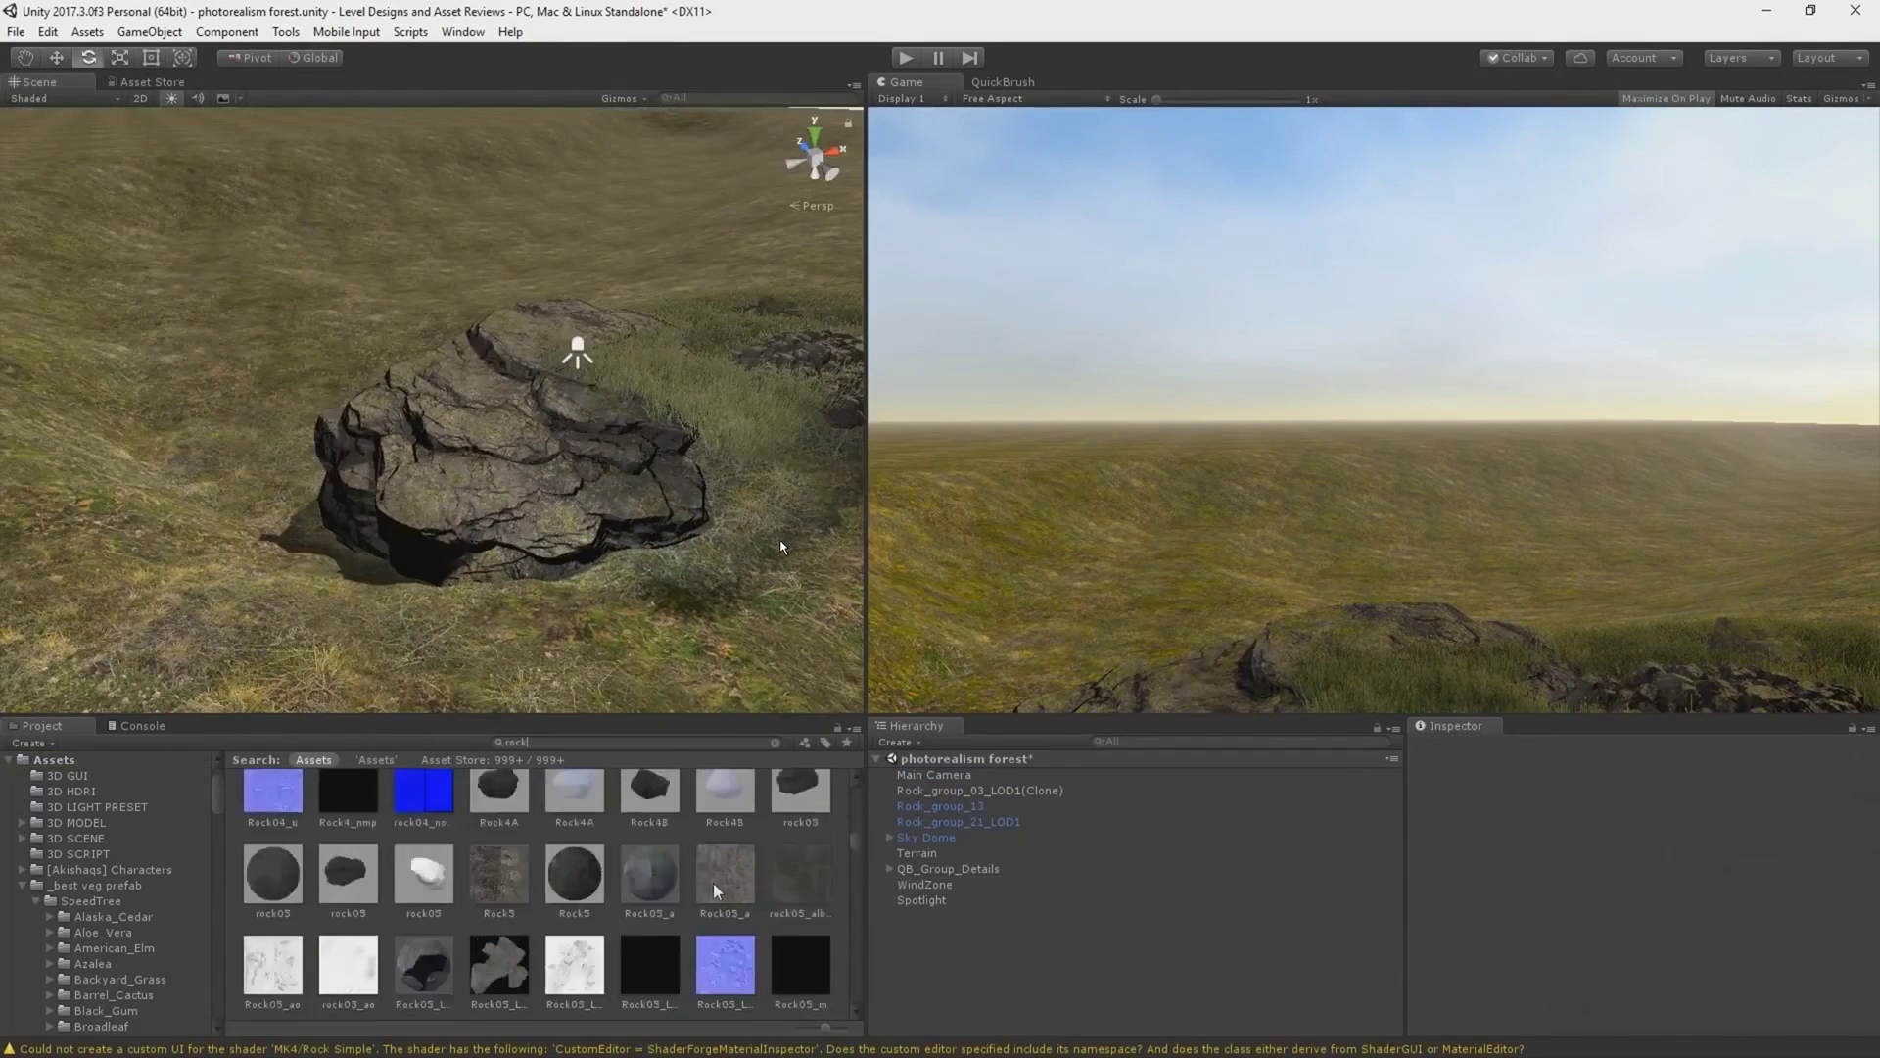
left_click_drag(713, 884, 240, 196)
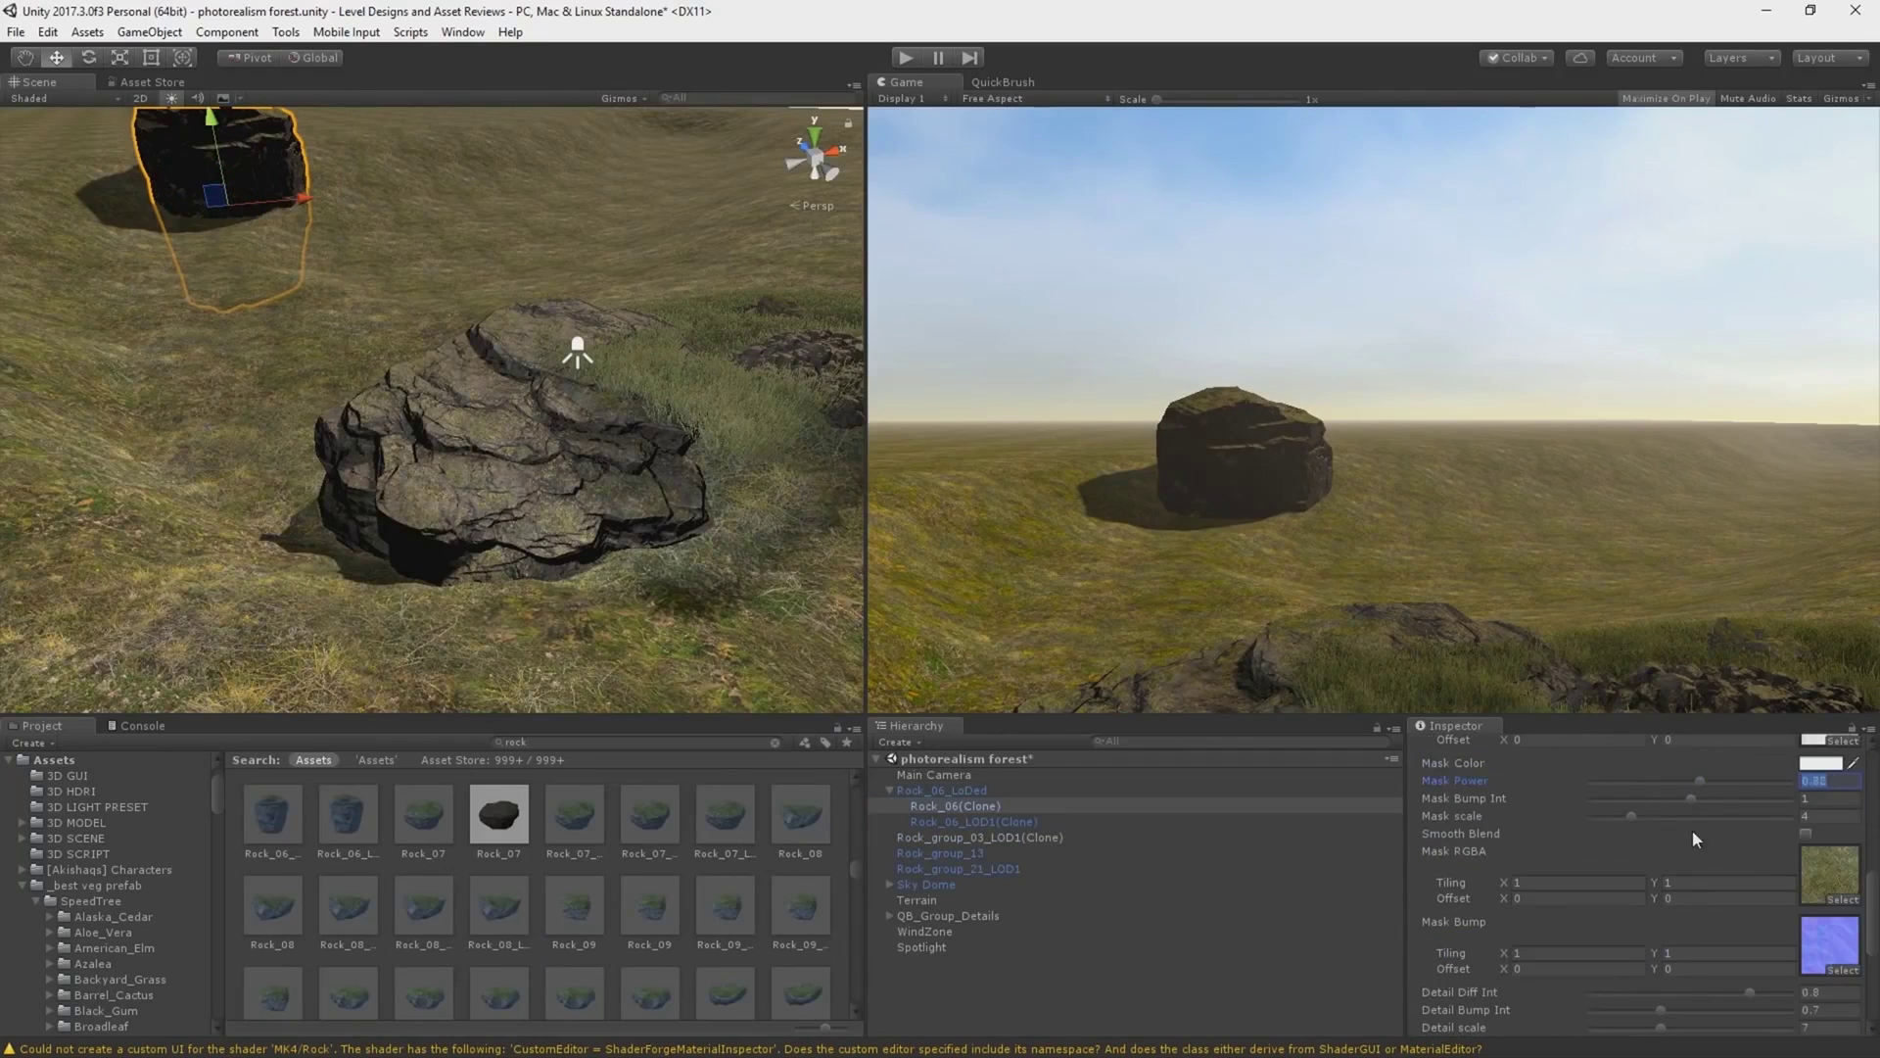
key("Down")
left_click_drag(912, 809, 916, 784)
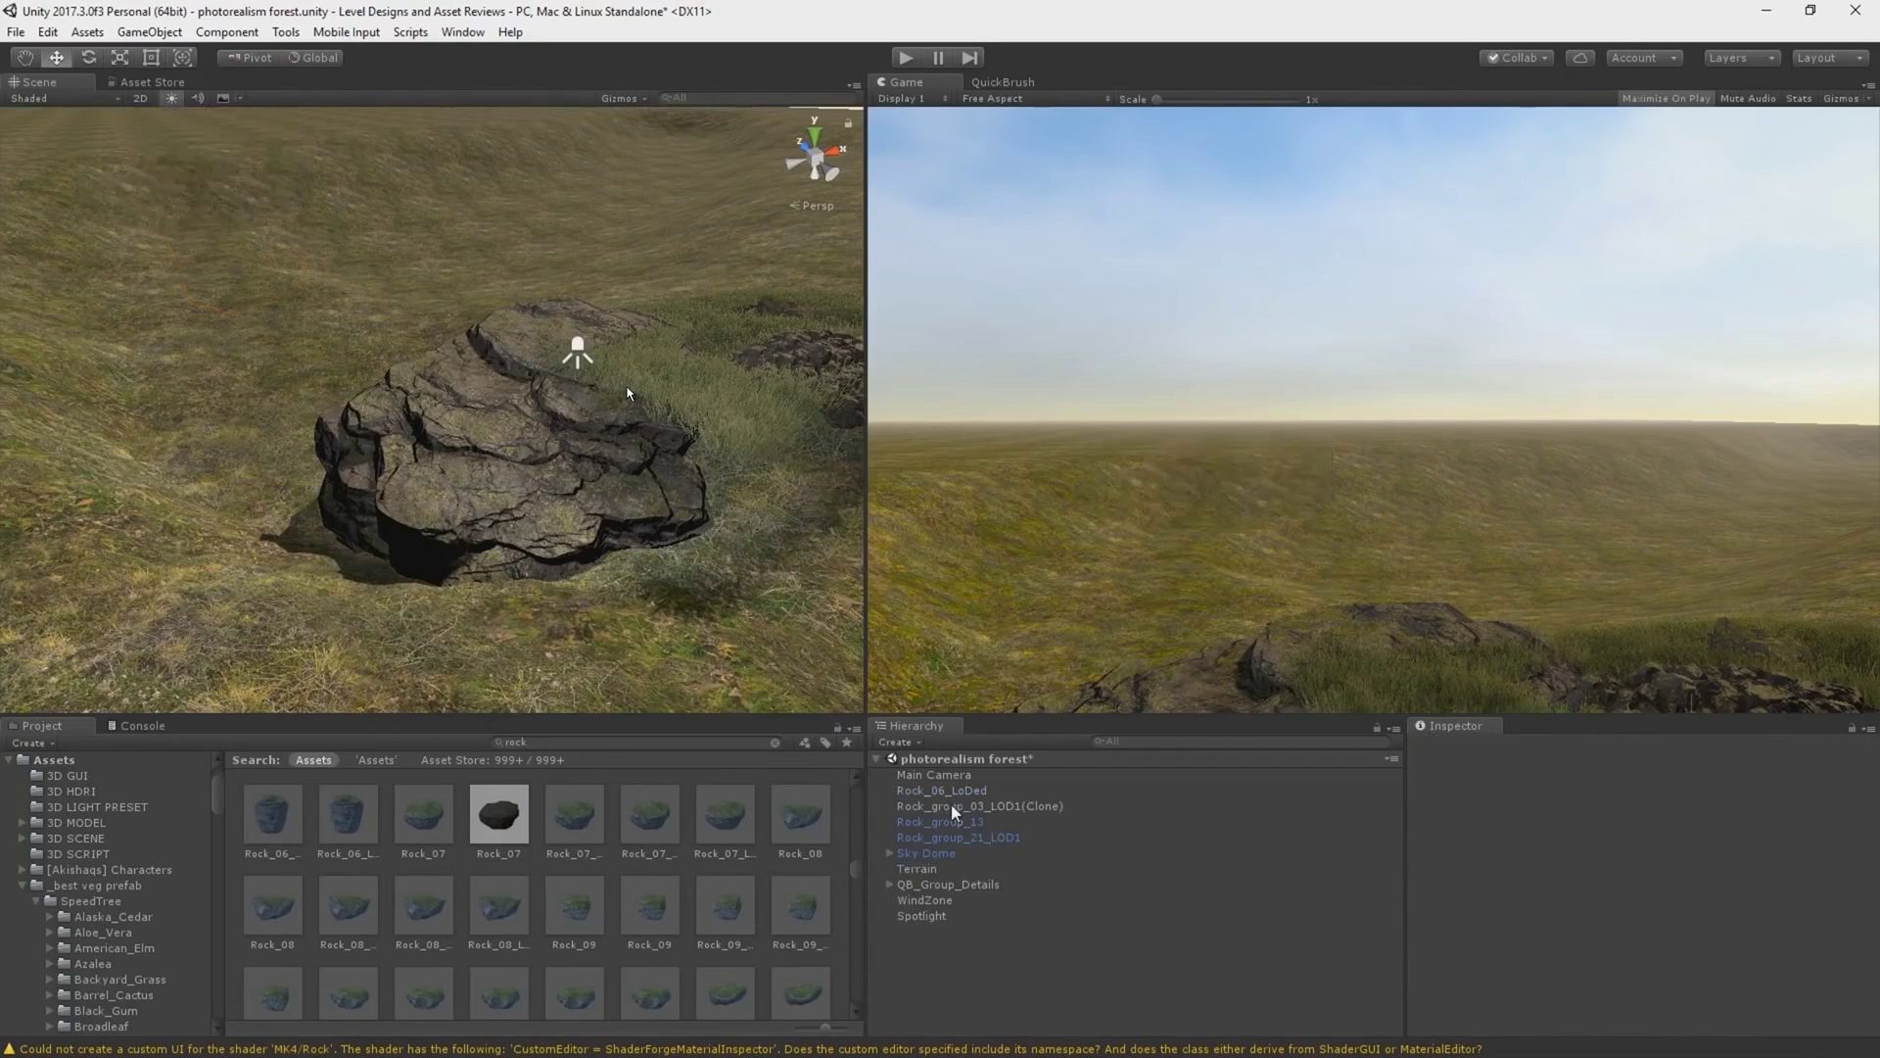
Frame the Sky Dome, pull the view back, and search the assets for 'grass'.
double_click(926, 853)
right_click_drag(570, 420, 567, 408)
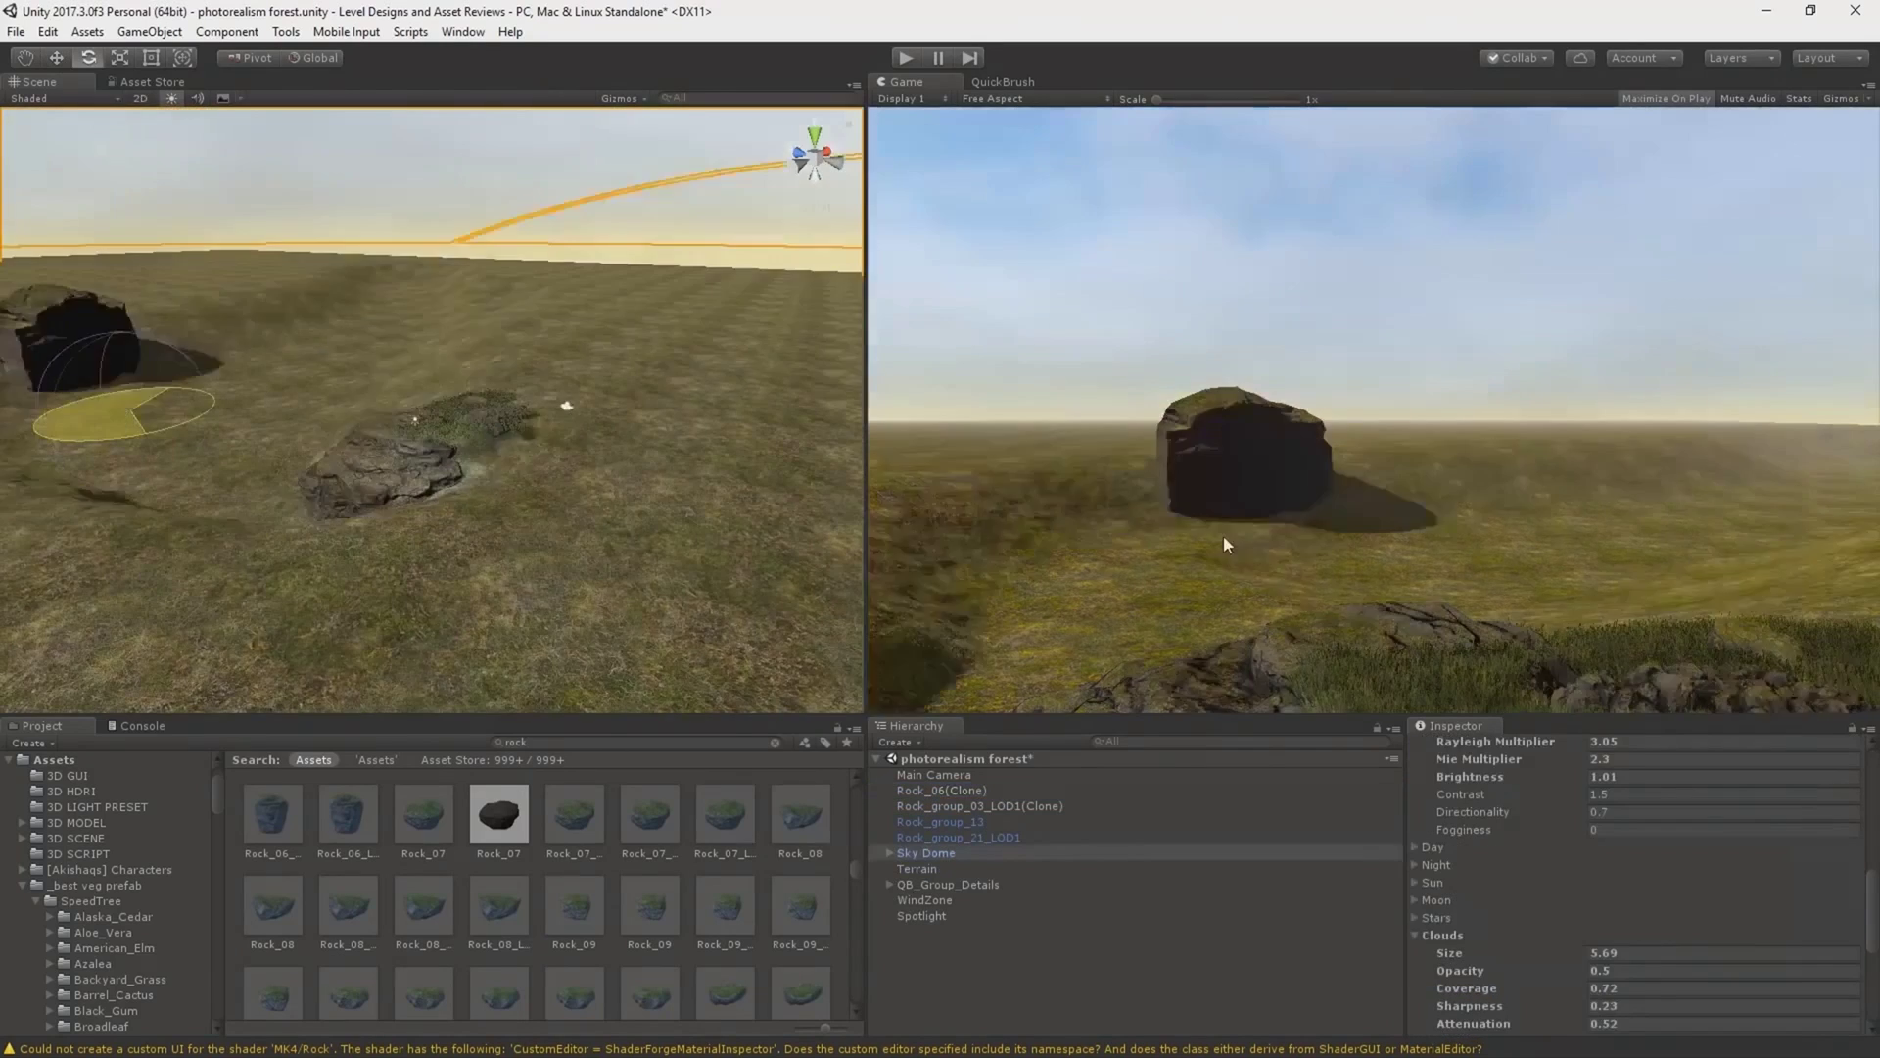
key("e")
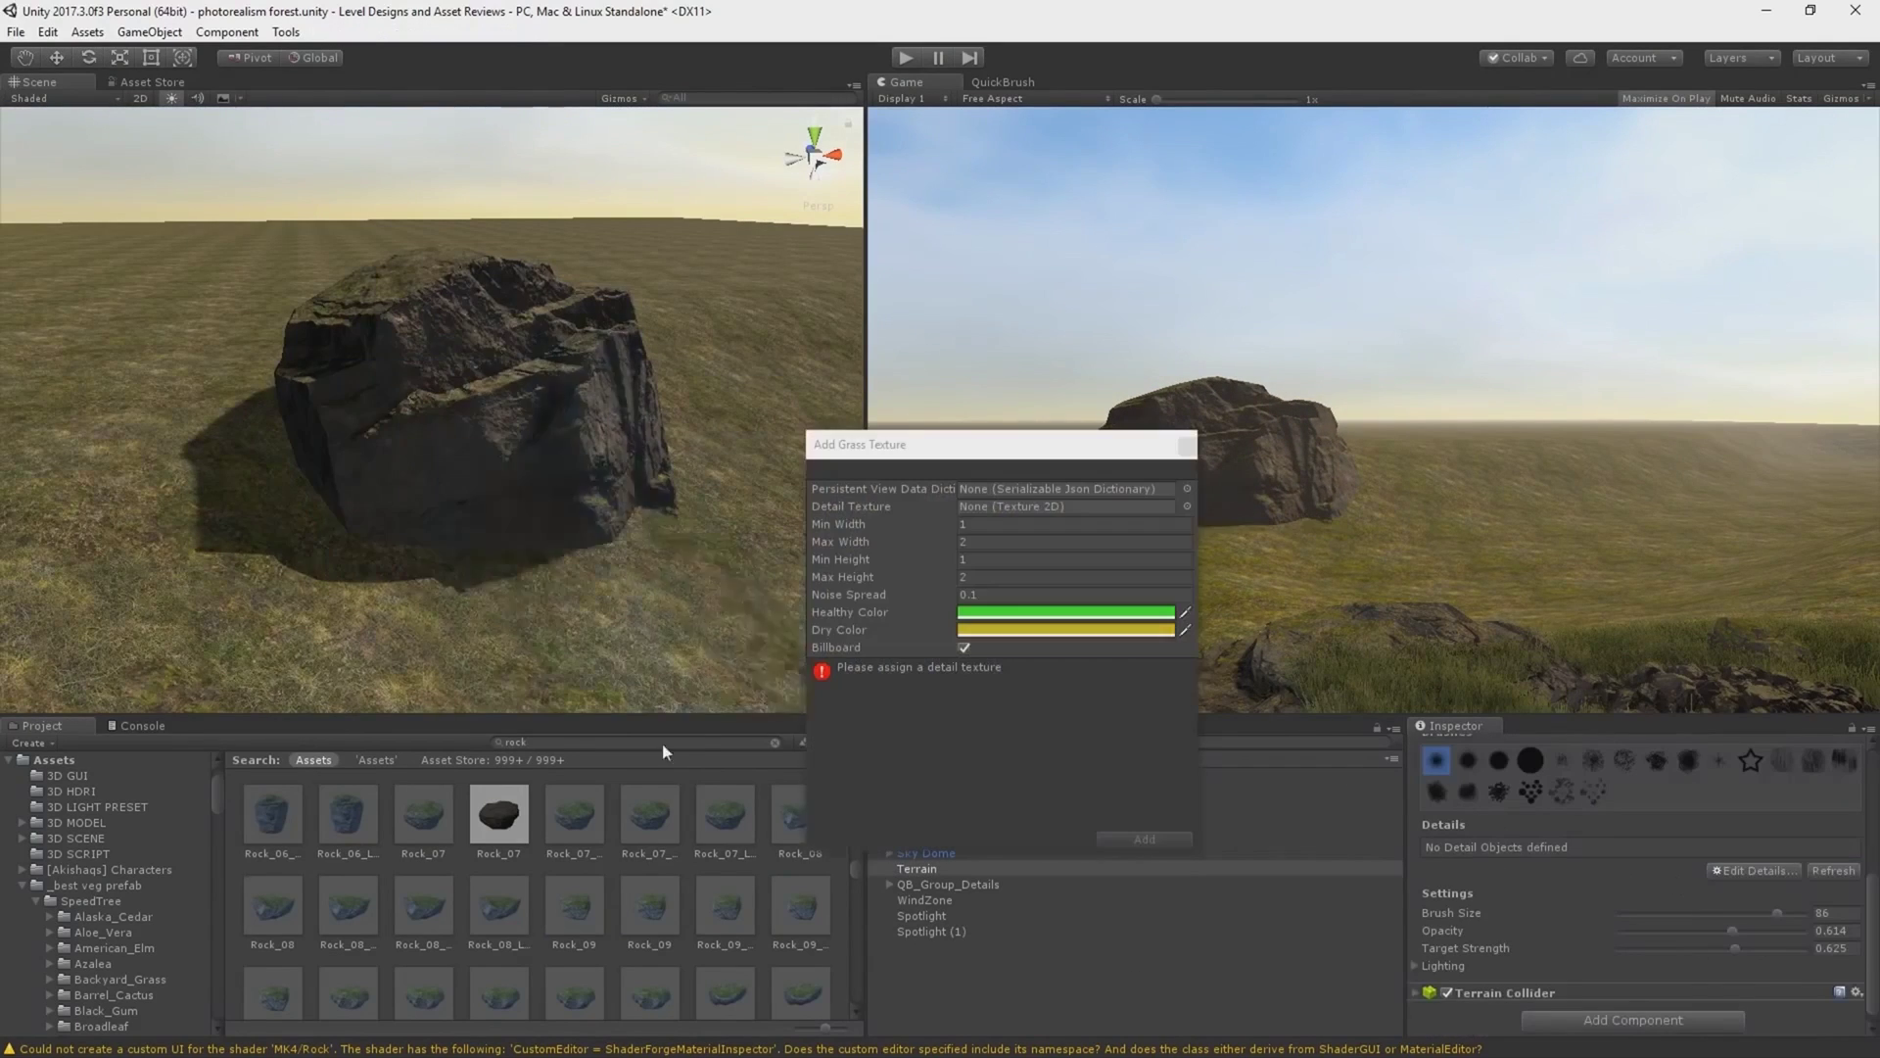
type("grass")
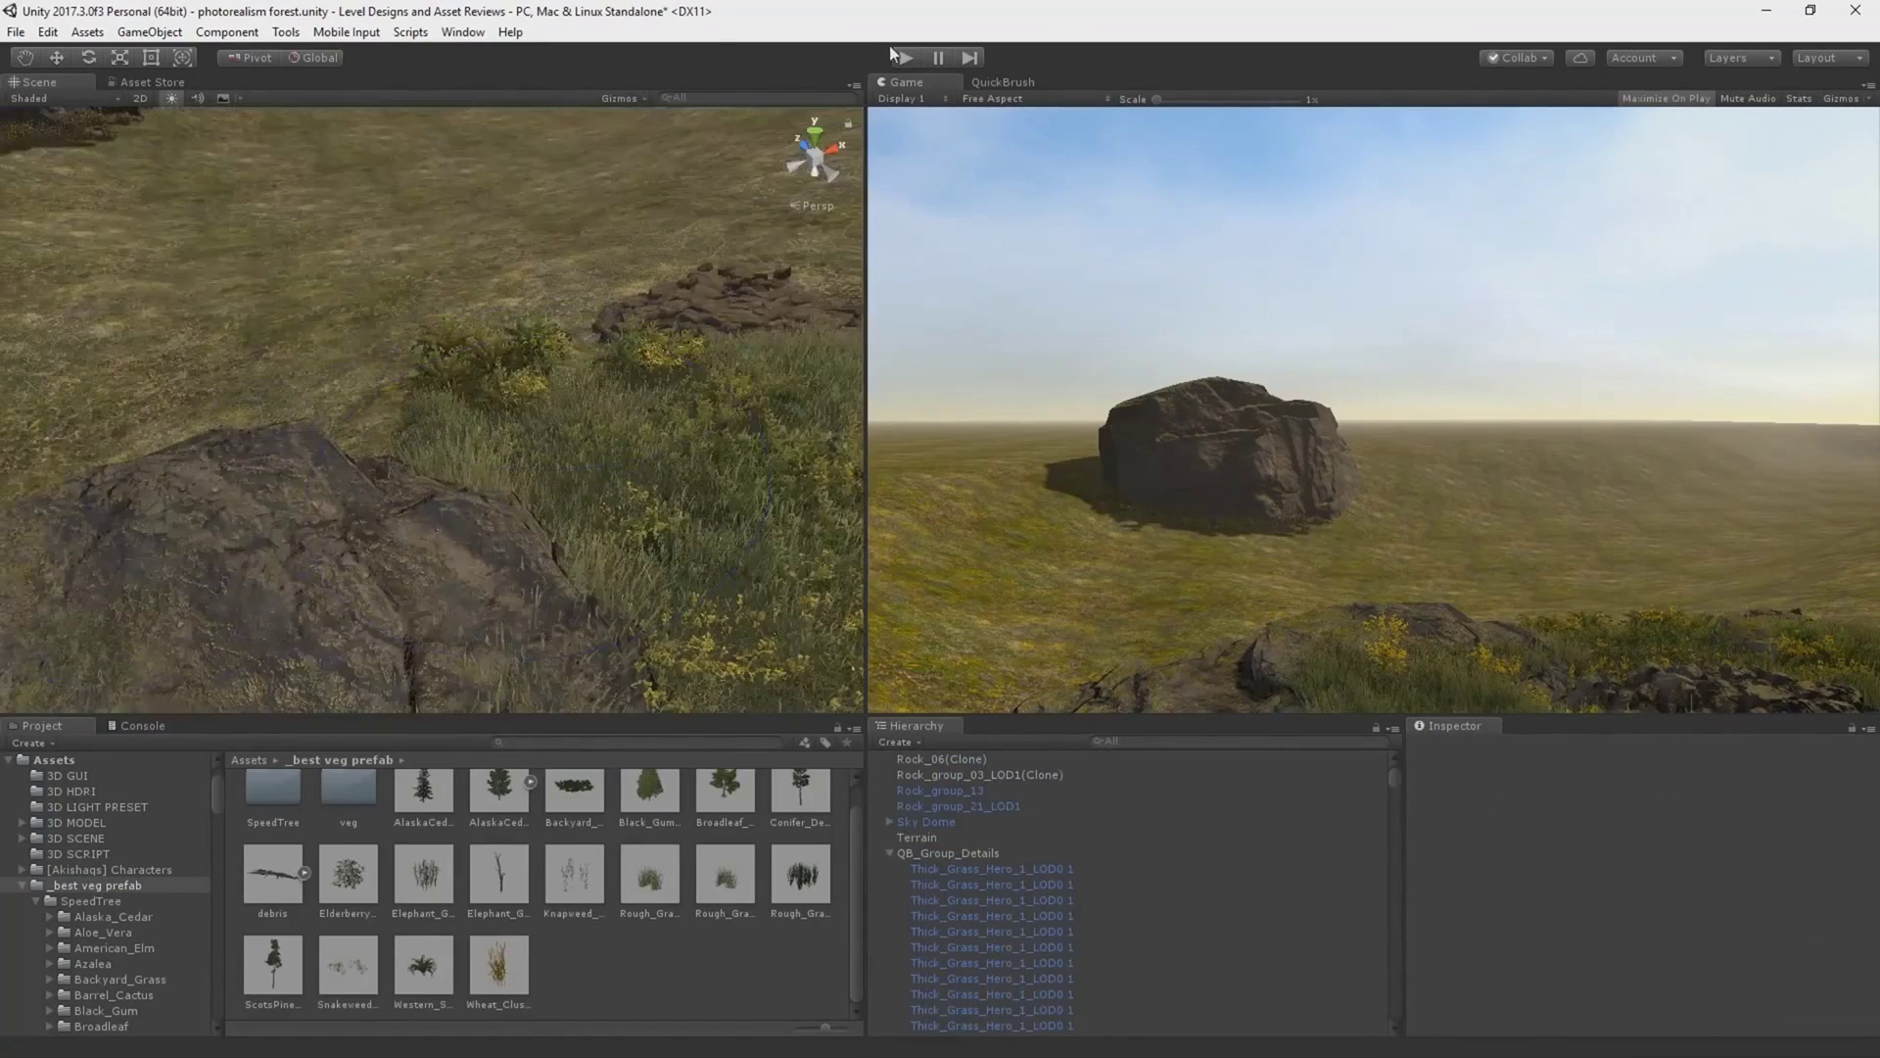
Test the scene in Play mode, then open QuickBrush to set up grass painting around the boulder.
left_click(891, 49)
left_click(891, 49)
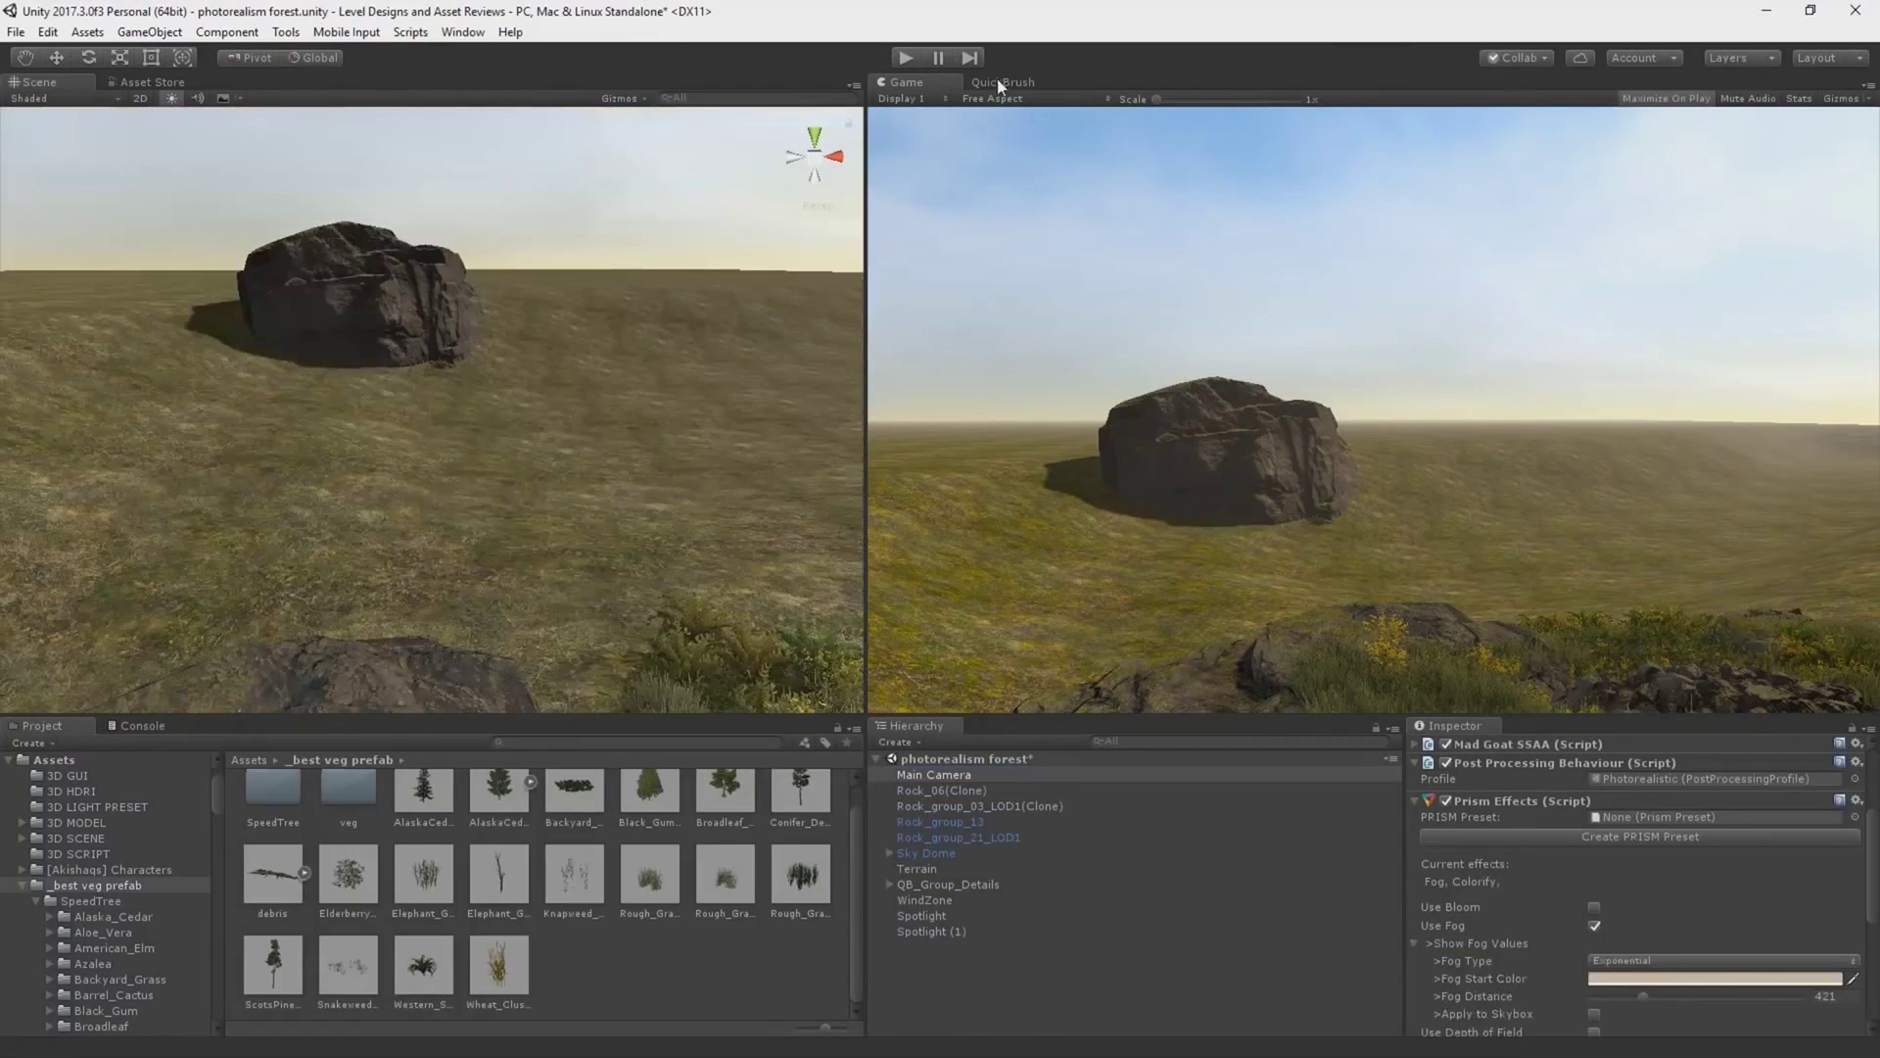
left_click(1003, 82)
left_click(901, 82)
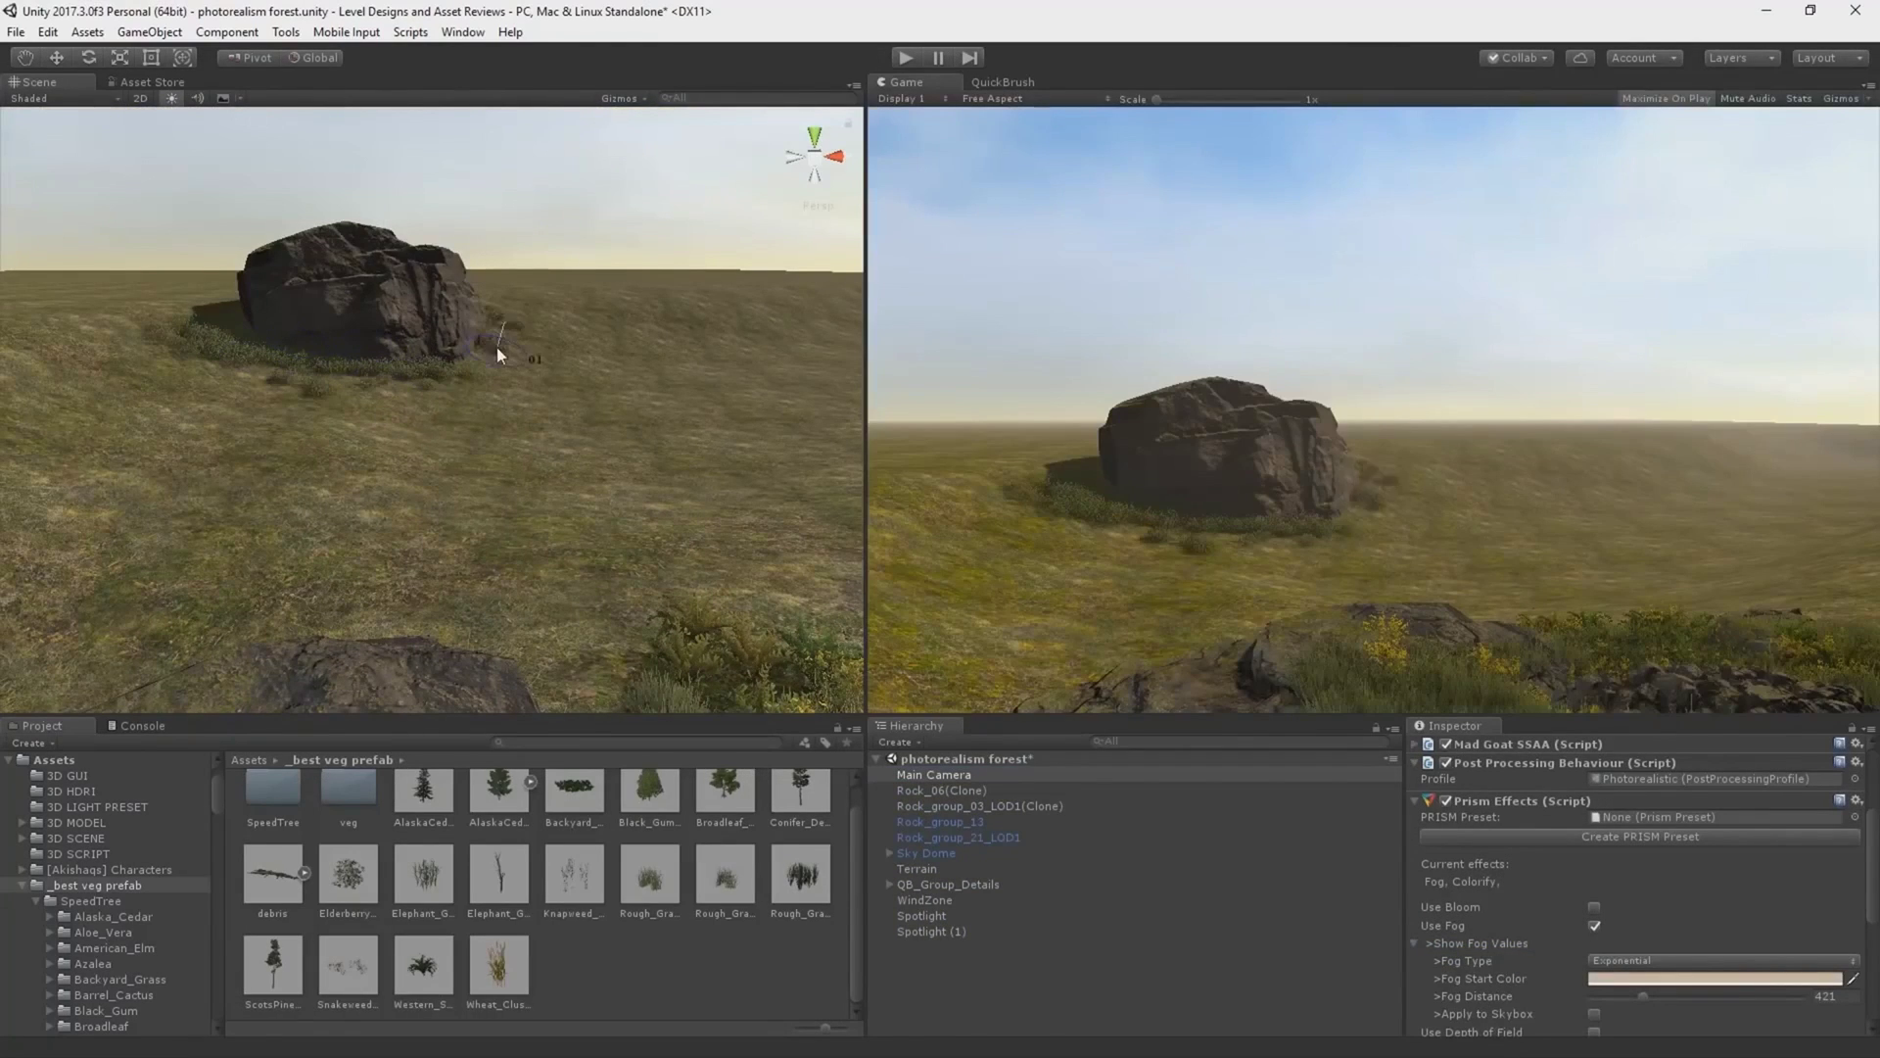
left_click(1002, 81)
left_click(901, 81)
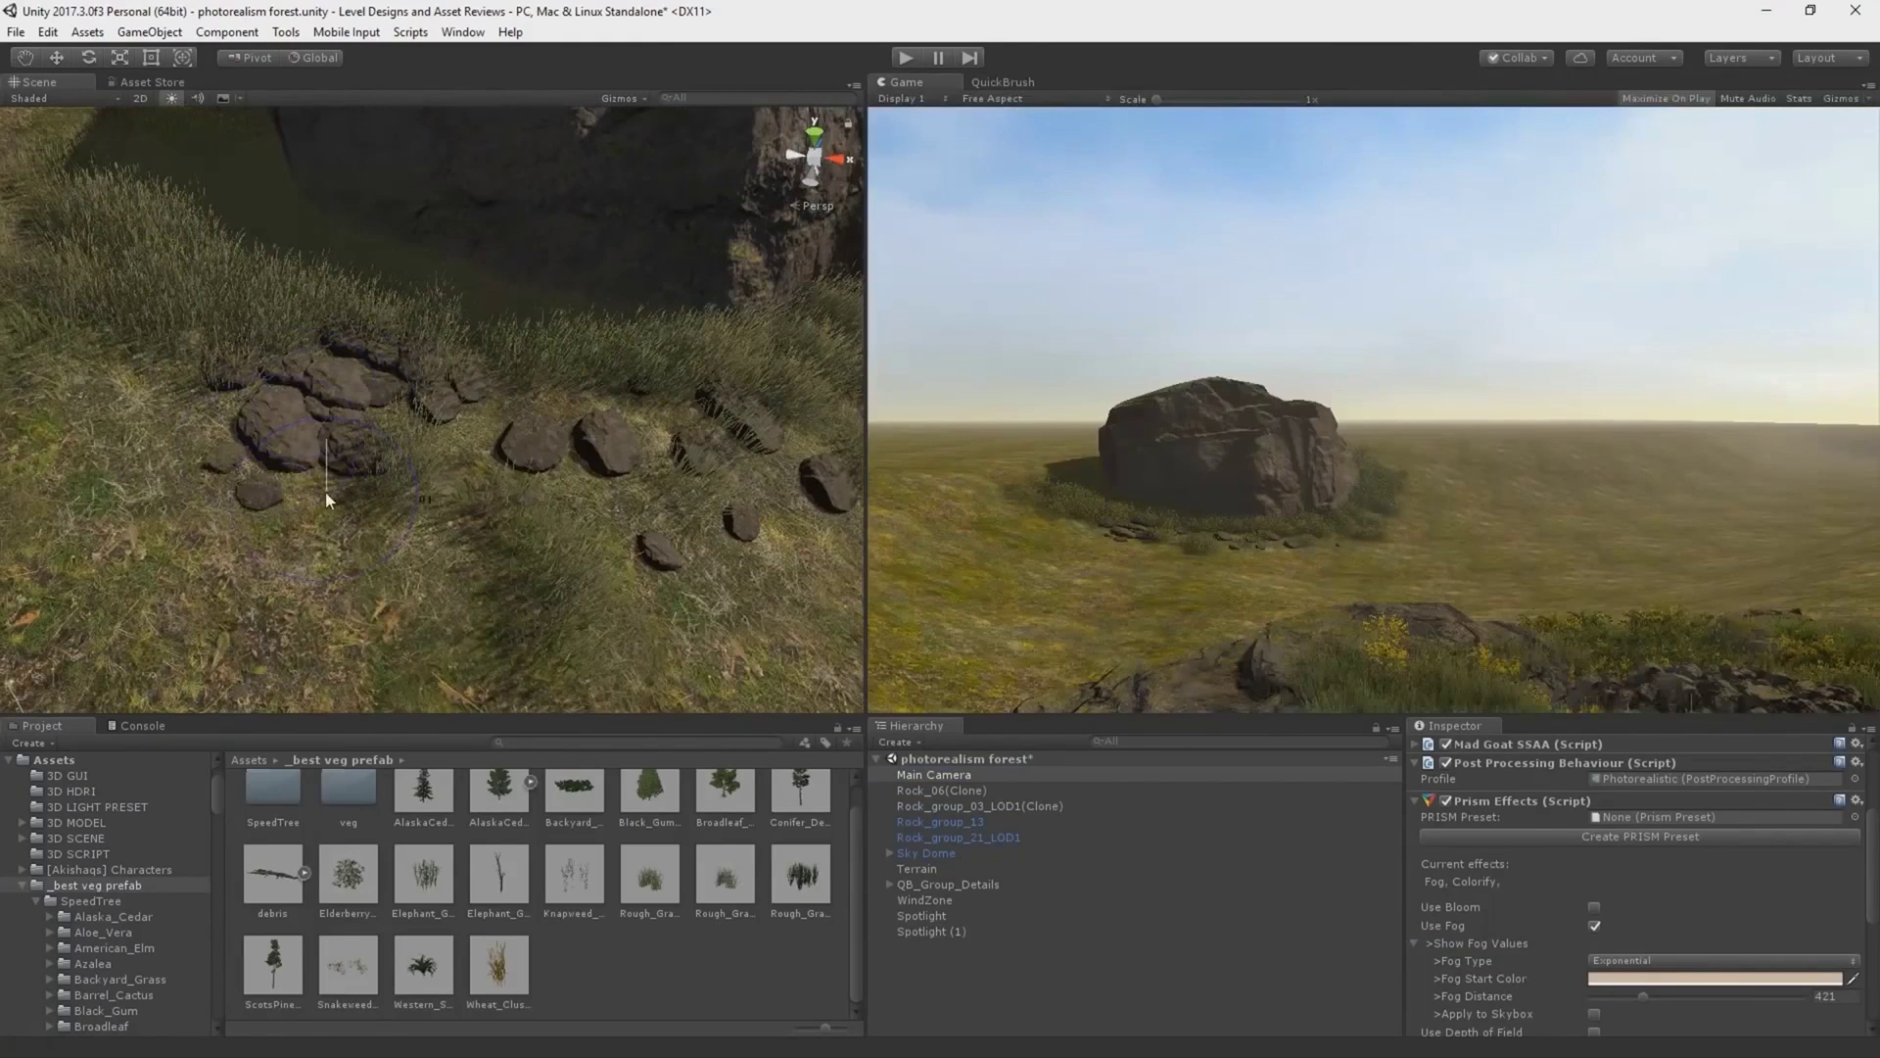
Paint pebbles into the grass around the boulder and adjust the brush's Stroke Spacing.
left_click(325, 491)
left_click(1003, 81)
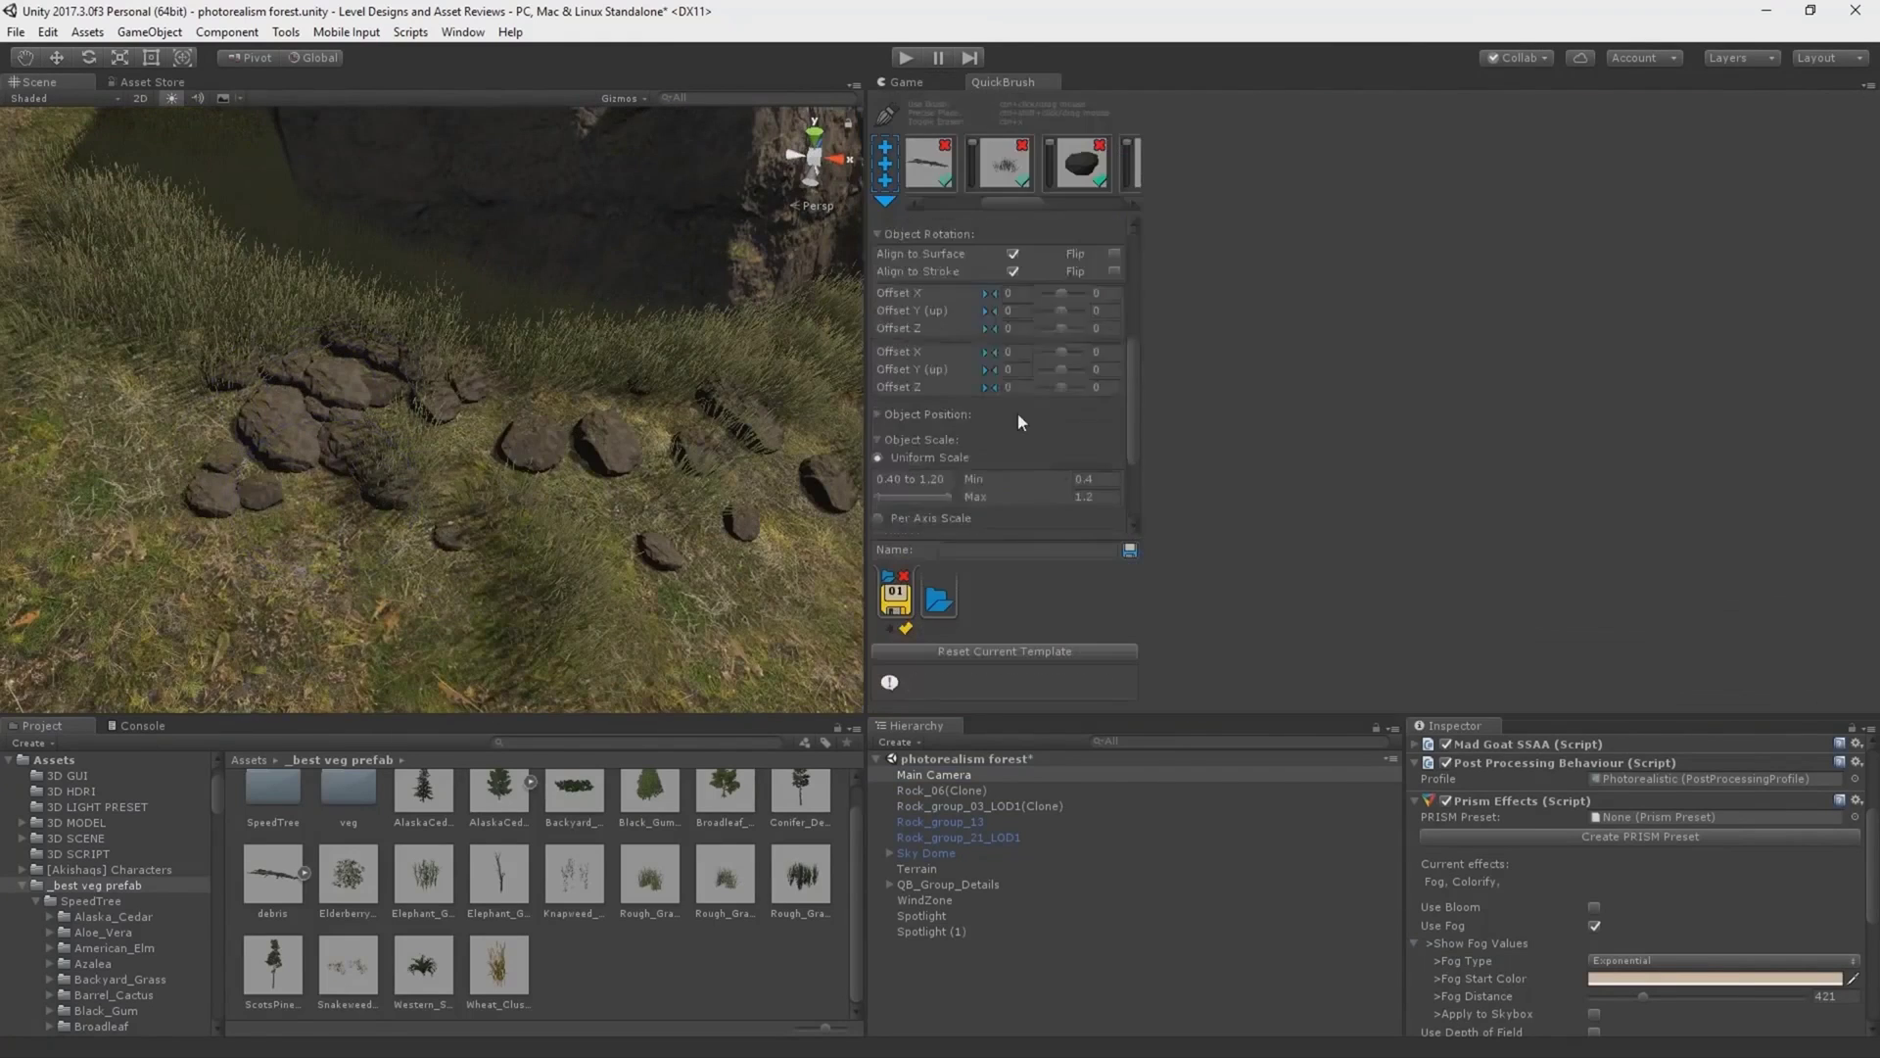
left_click(901, 81)
left_click(1003, 82)
left_click(1087, 224)
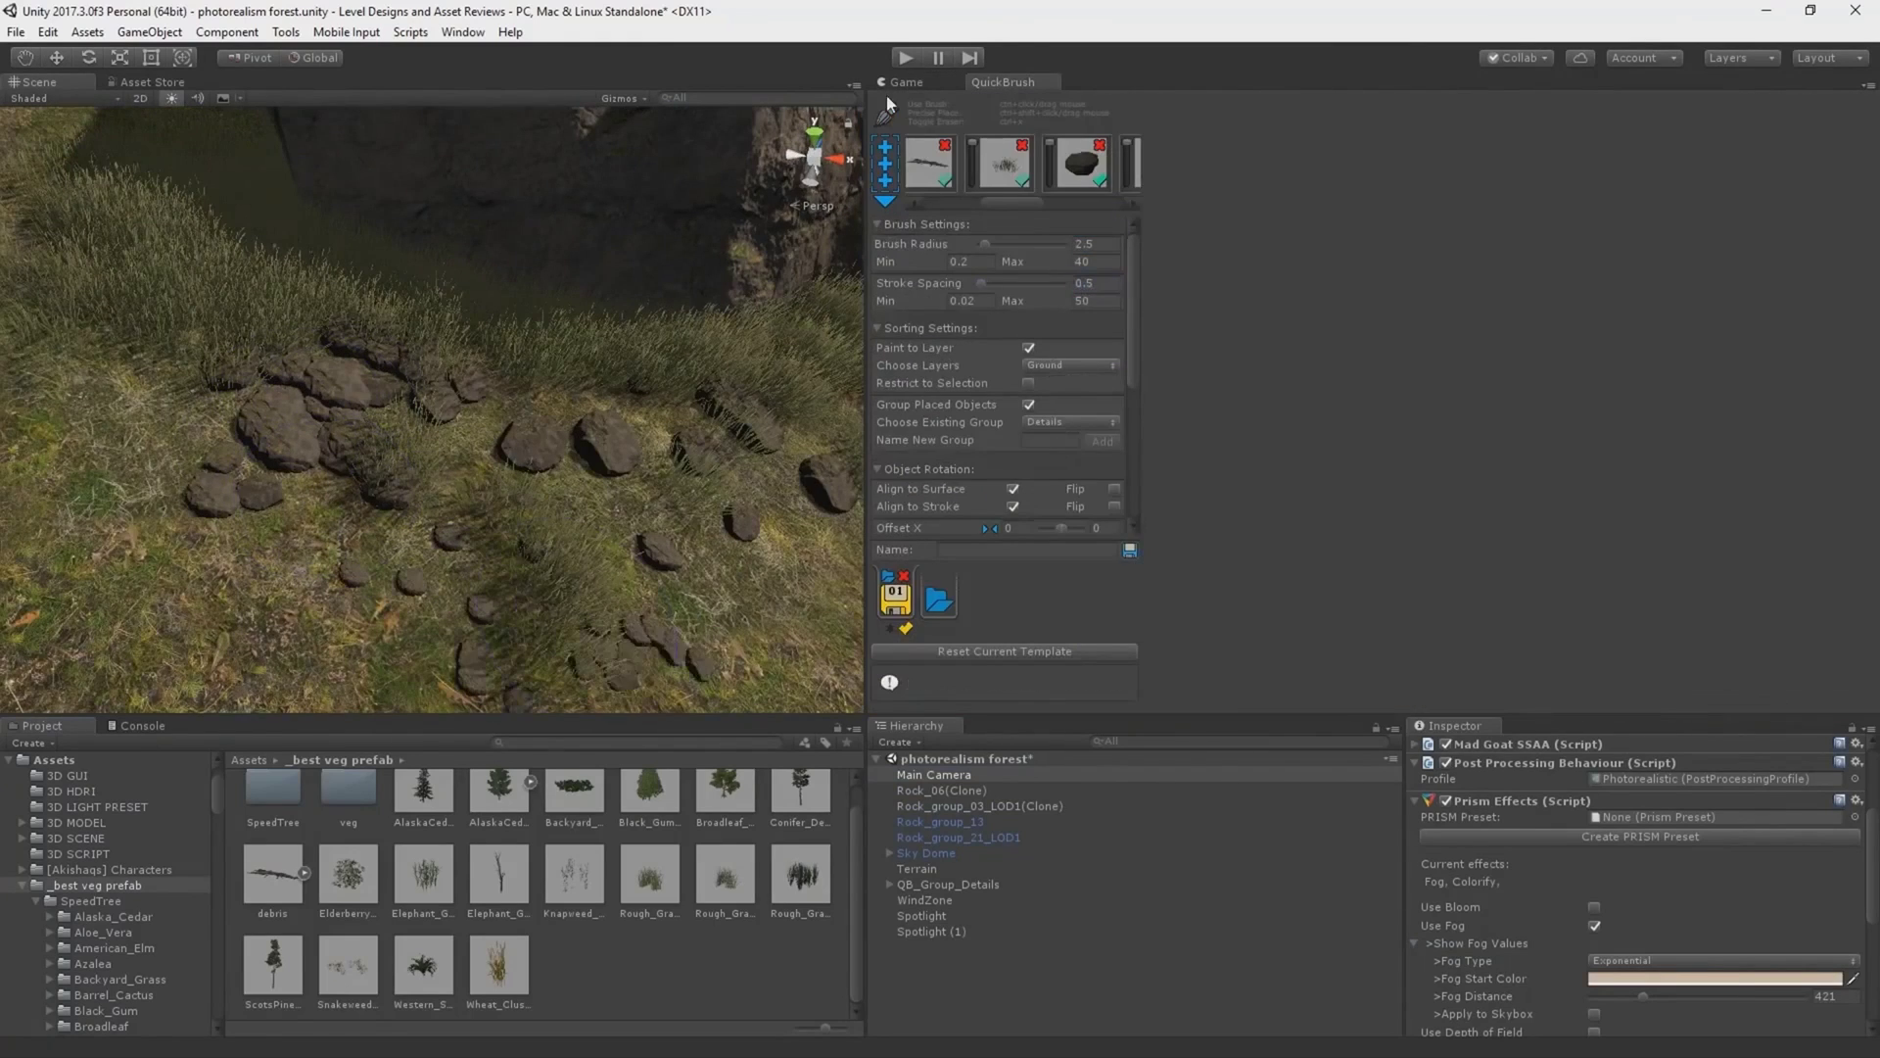
left_click(899, 82)
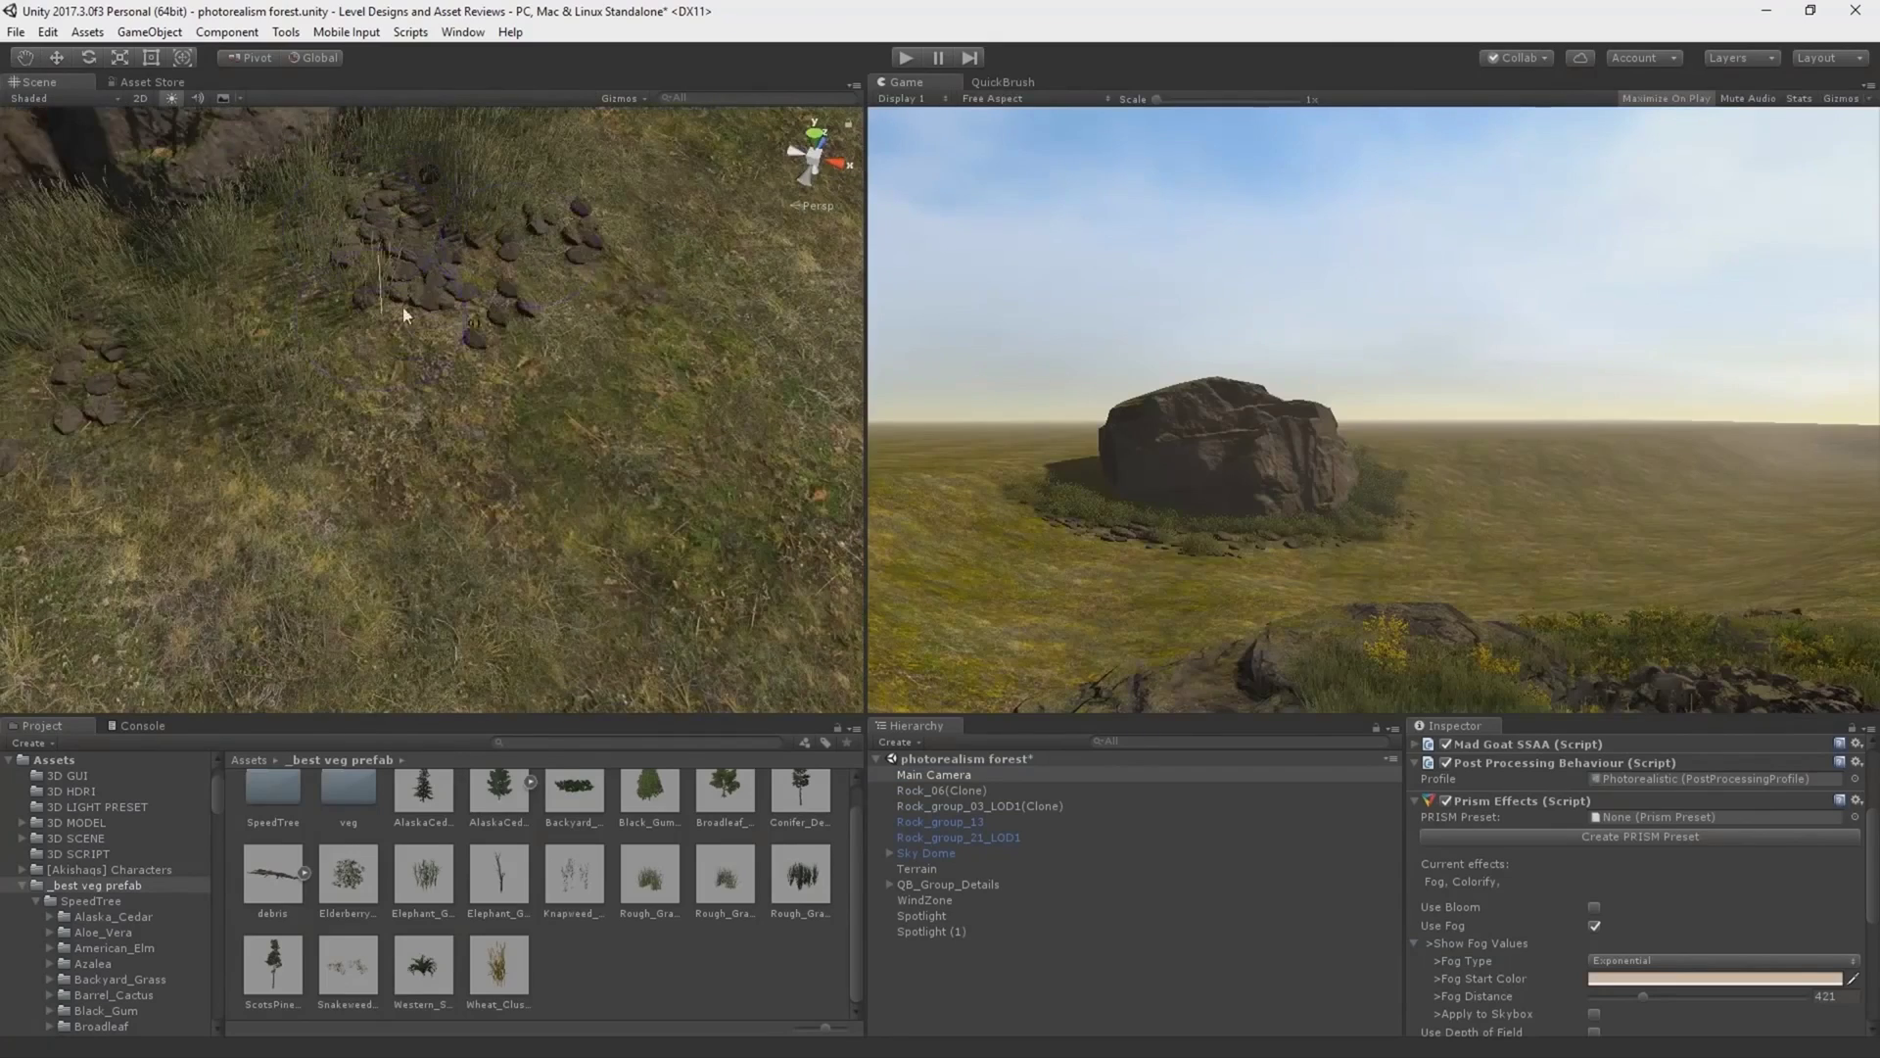
Set the pebble Object Scale Min to 1.3 and inspect the pebbles from above.
right_click_drag(403, 308, 588, 245)
left_click(1003, 81)
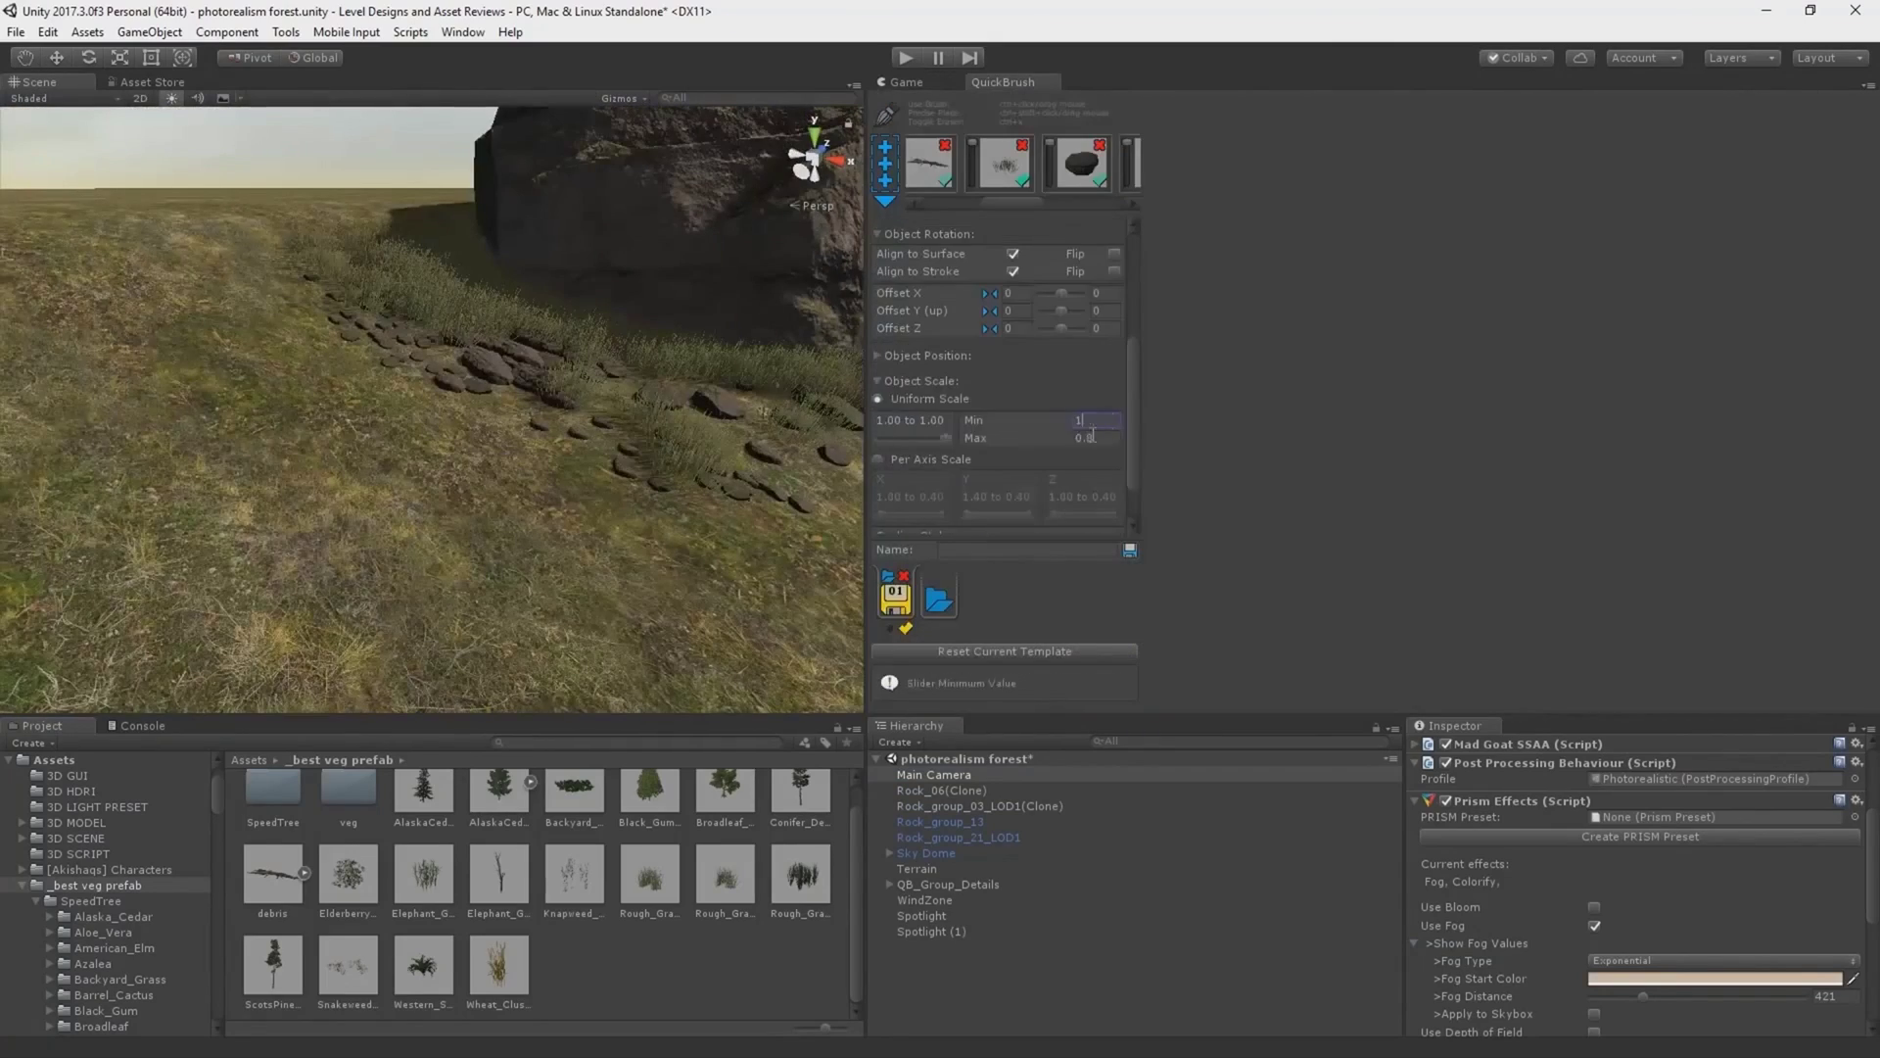
type(".3")
left_click_drag(519, 397, 451, 384, "alt")
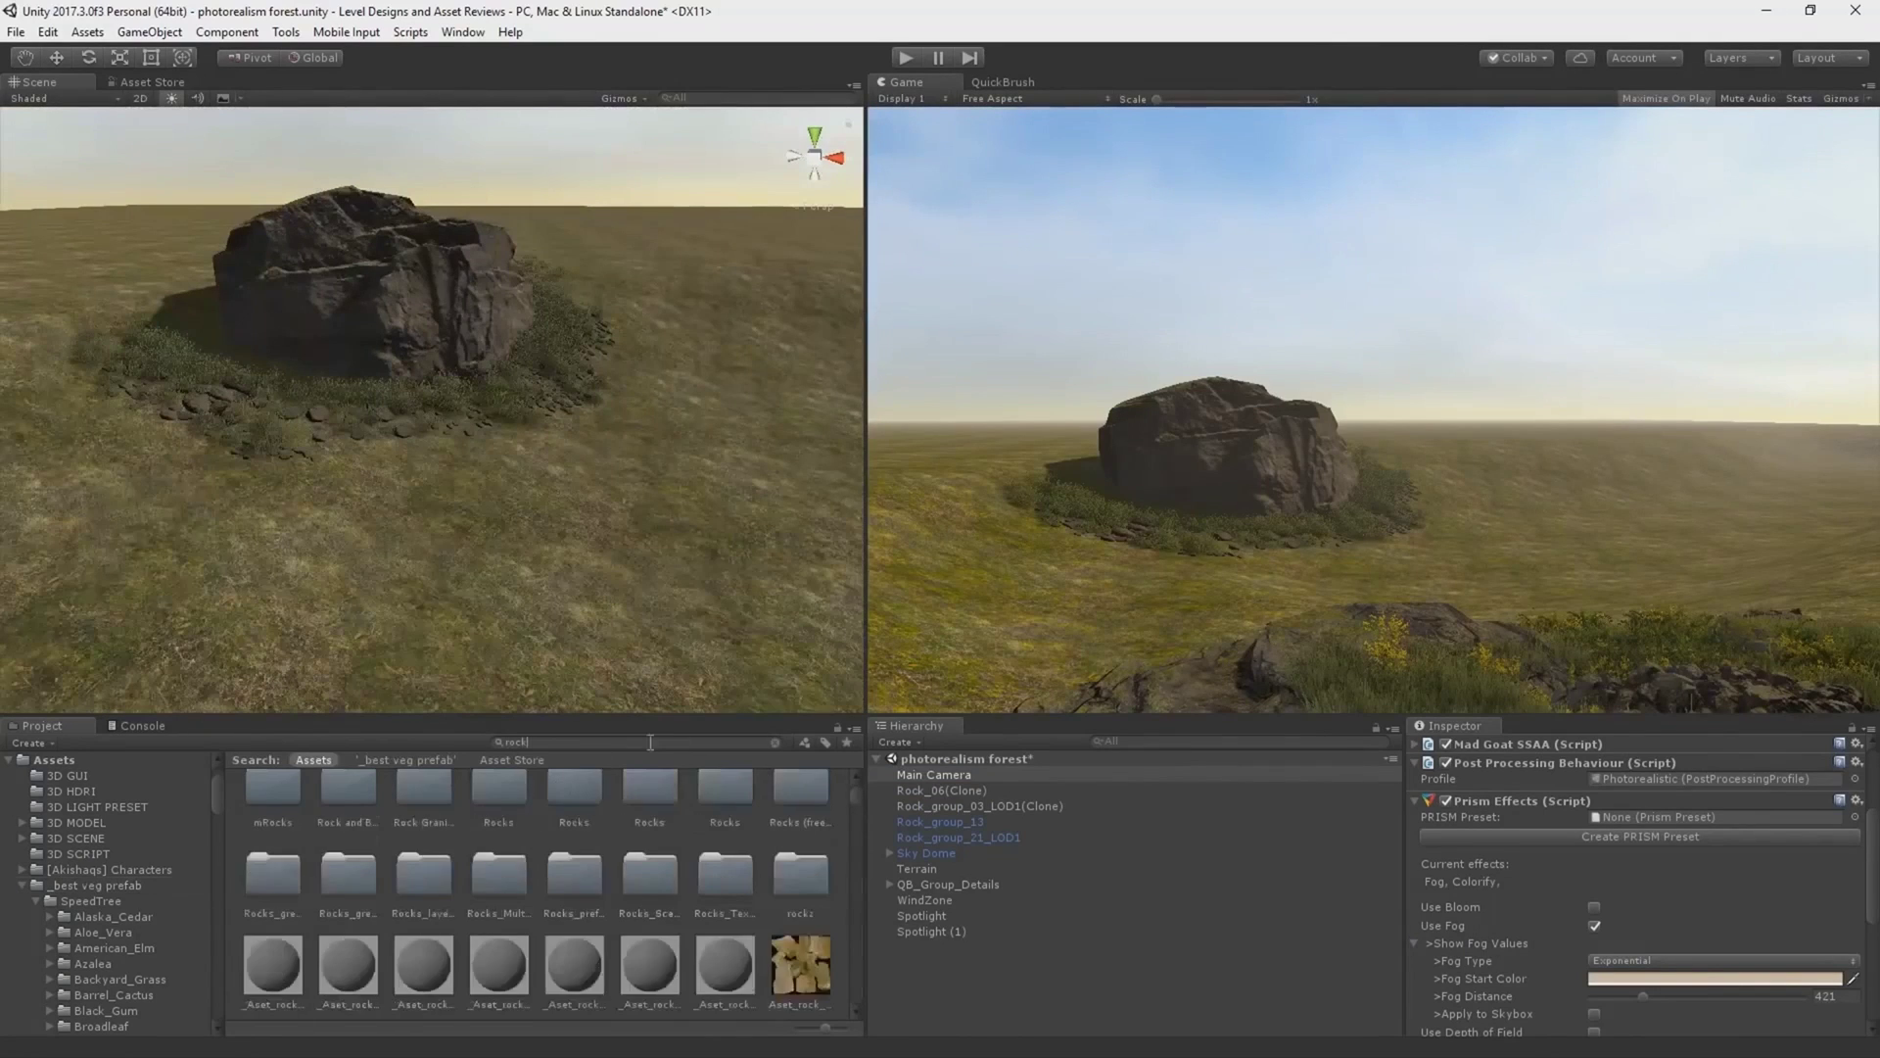
Place the Rock_group_04 rocks beside the boulder and scale them up.
scroll(651, 813, "down", 10)
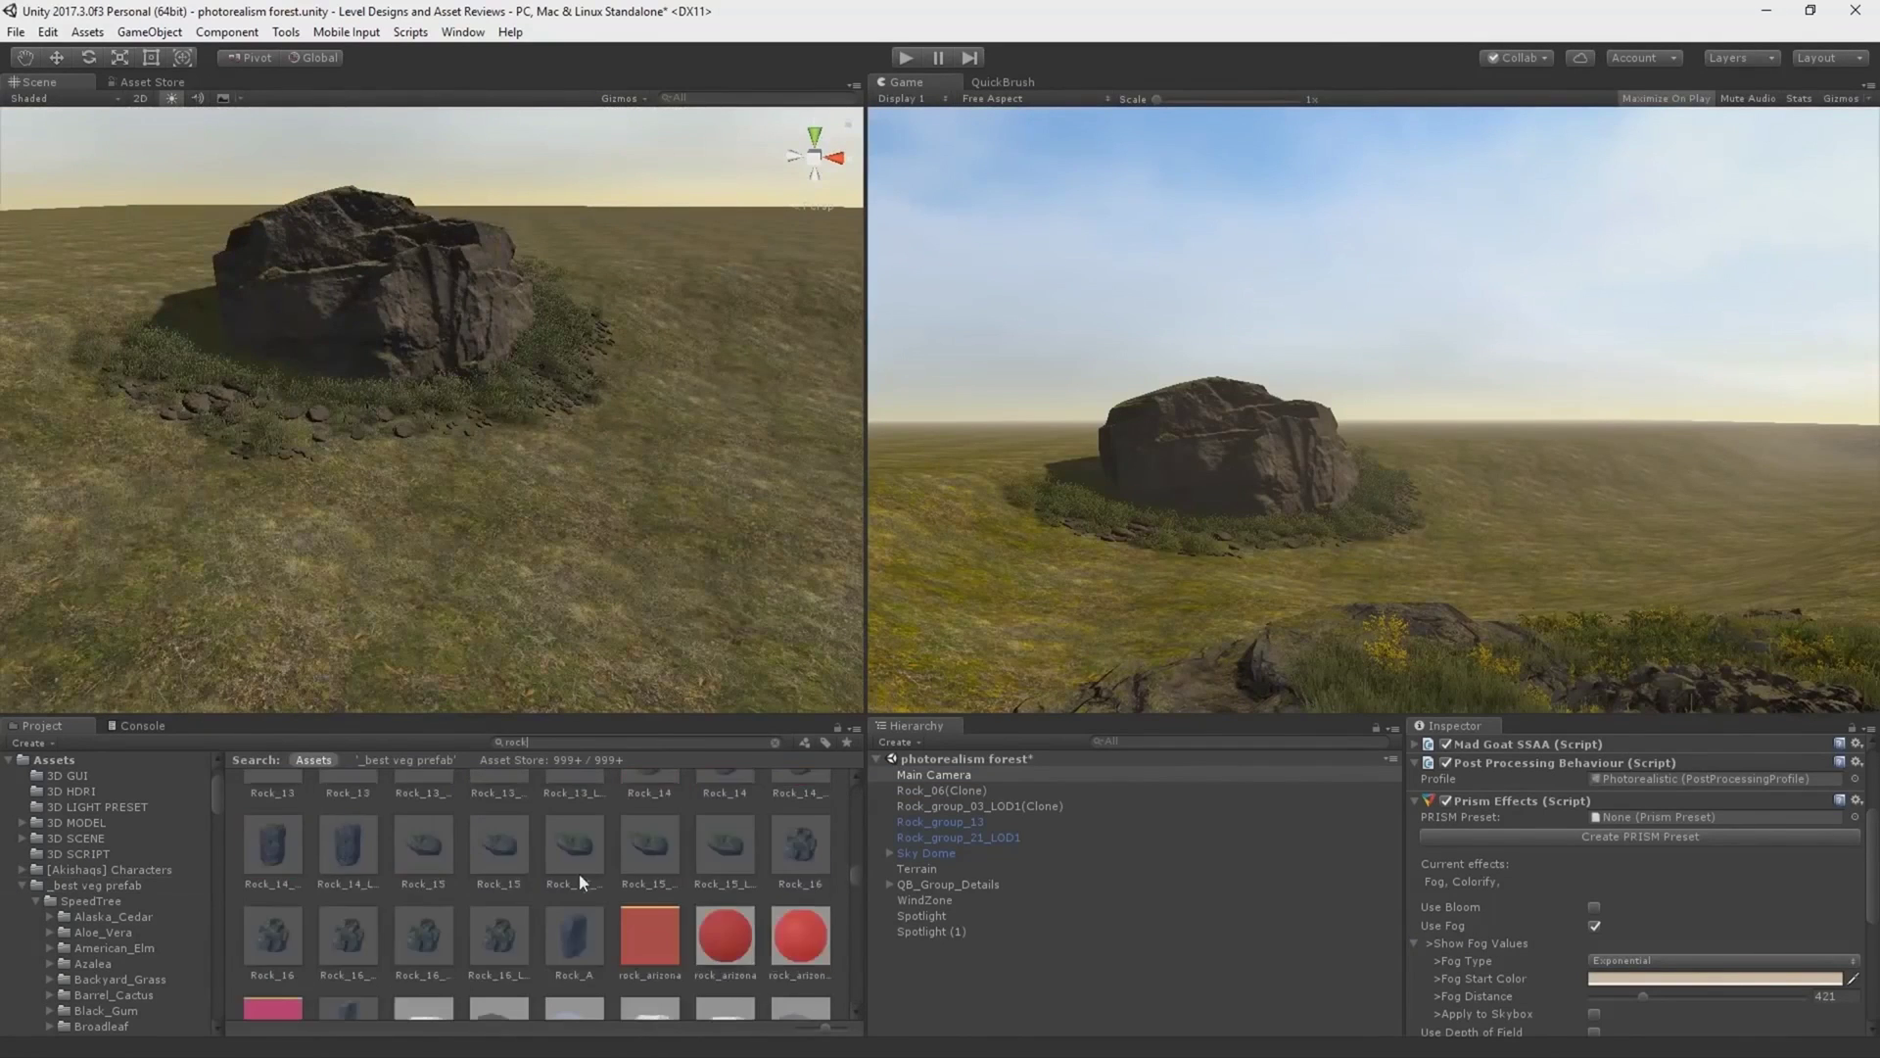
scroll(579, 873, "down", 5)
left_click_drag(444, 964, 480, 299)
key("f")
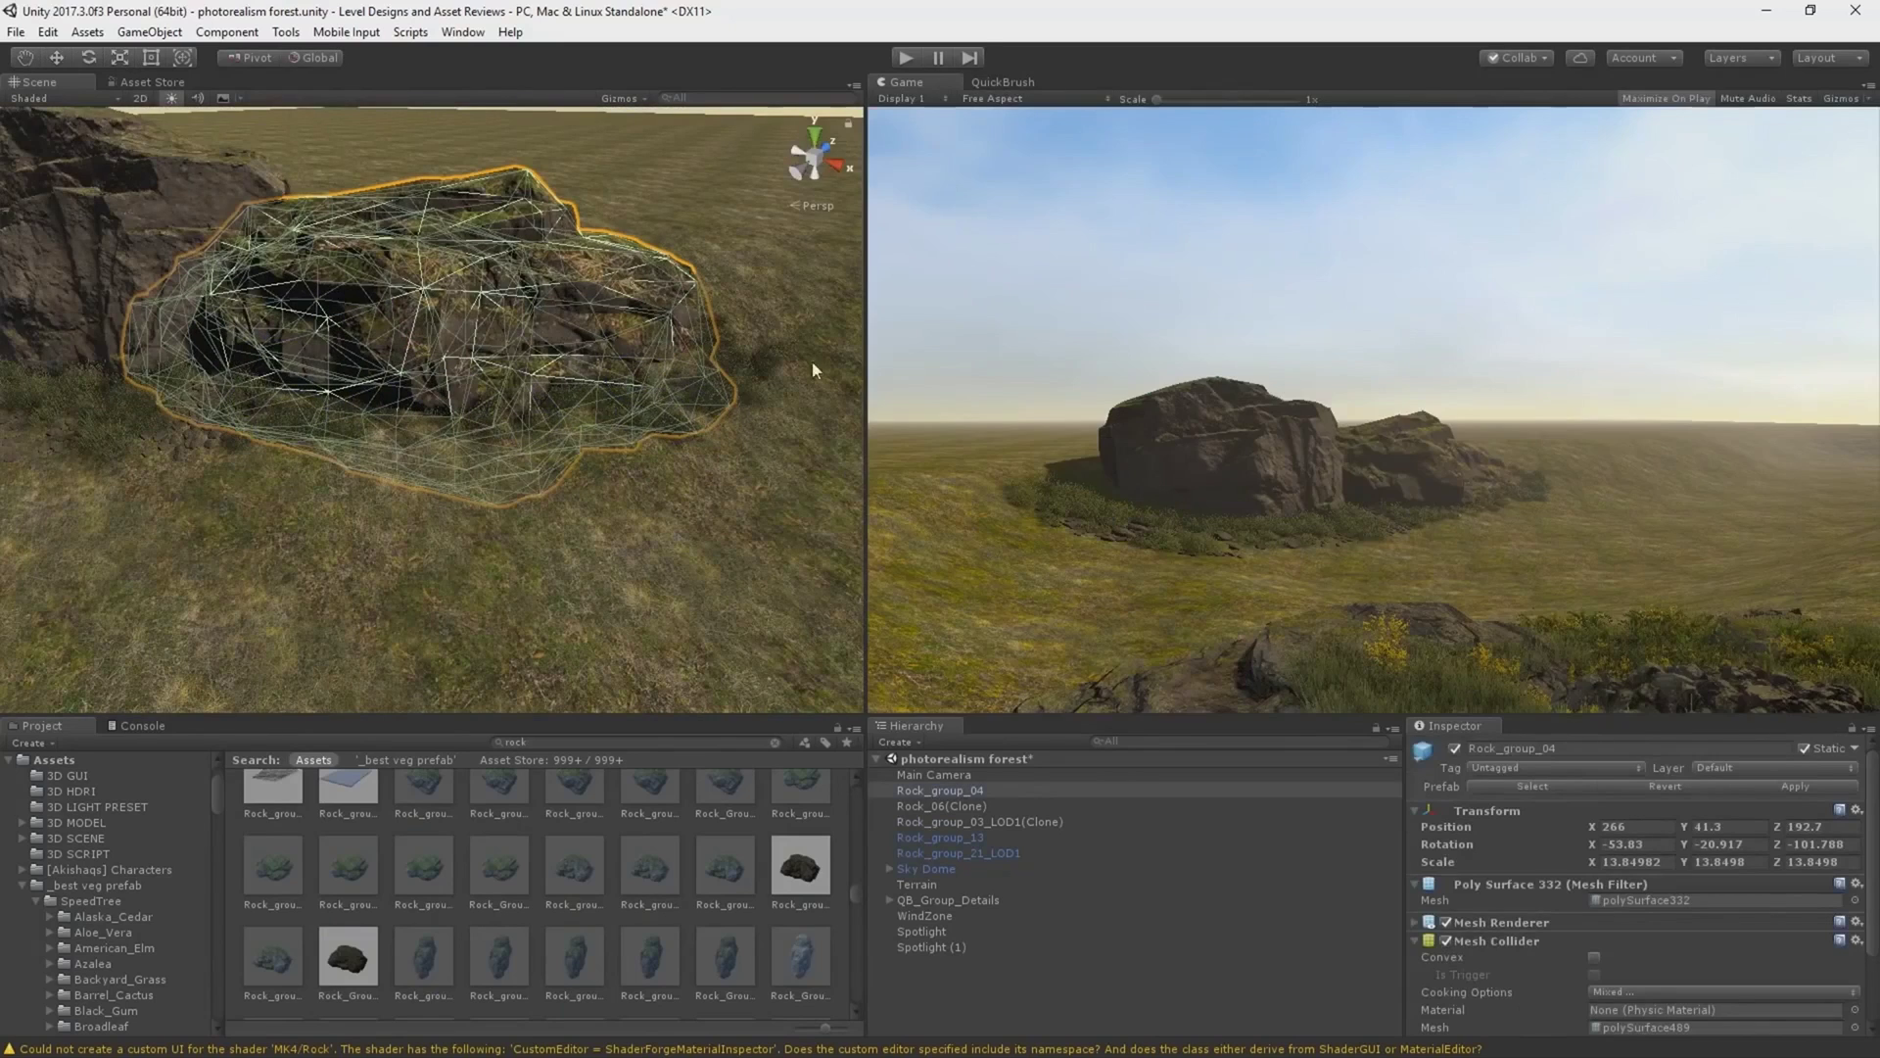
left_click(285, 419)
Add another sandy rock group to the outcrop and rotate it into position.
scroll(526, 856, "down", 2)
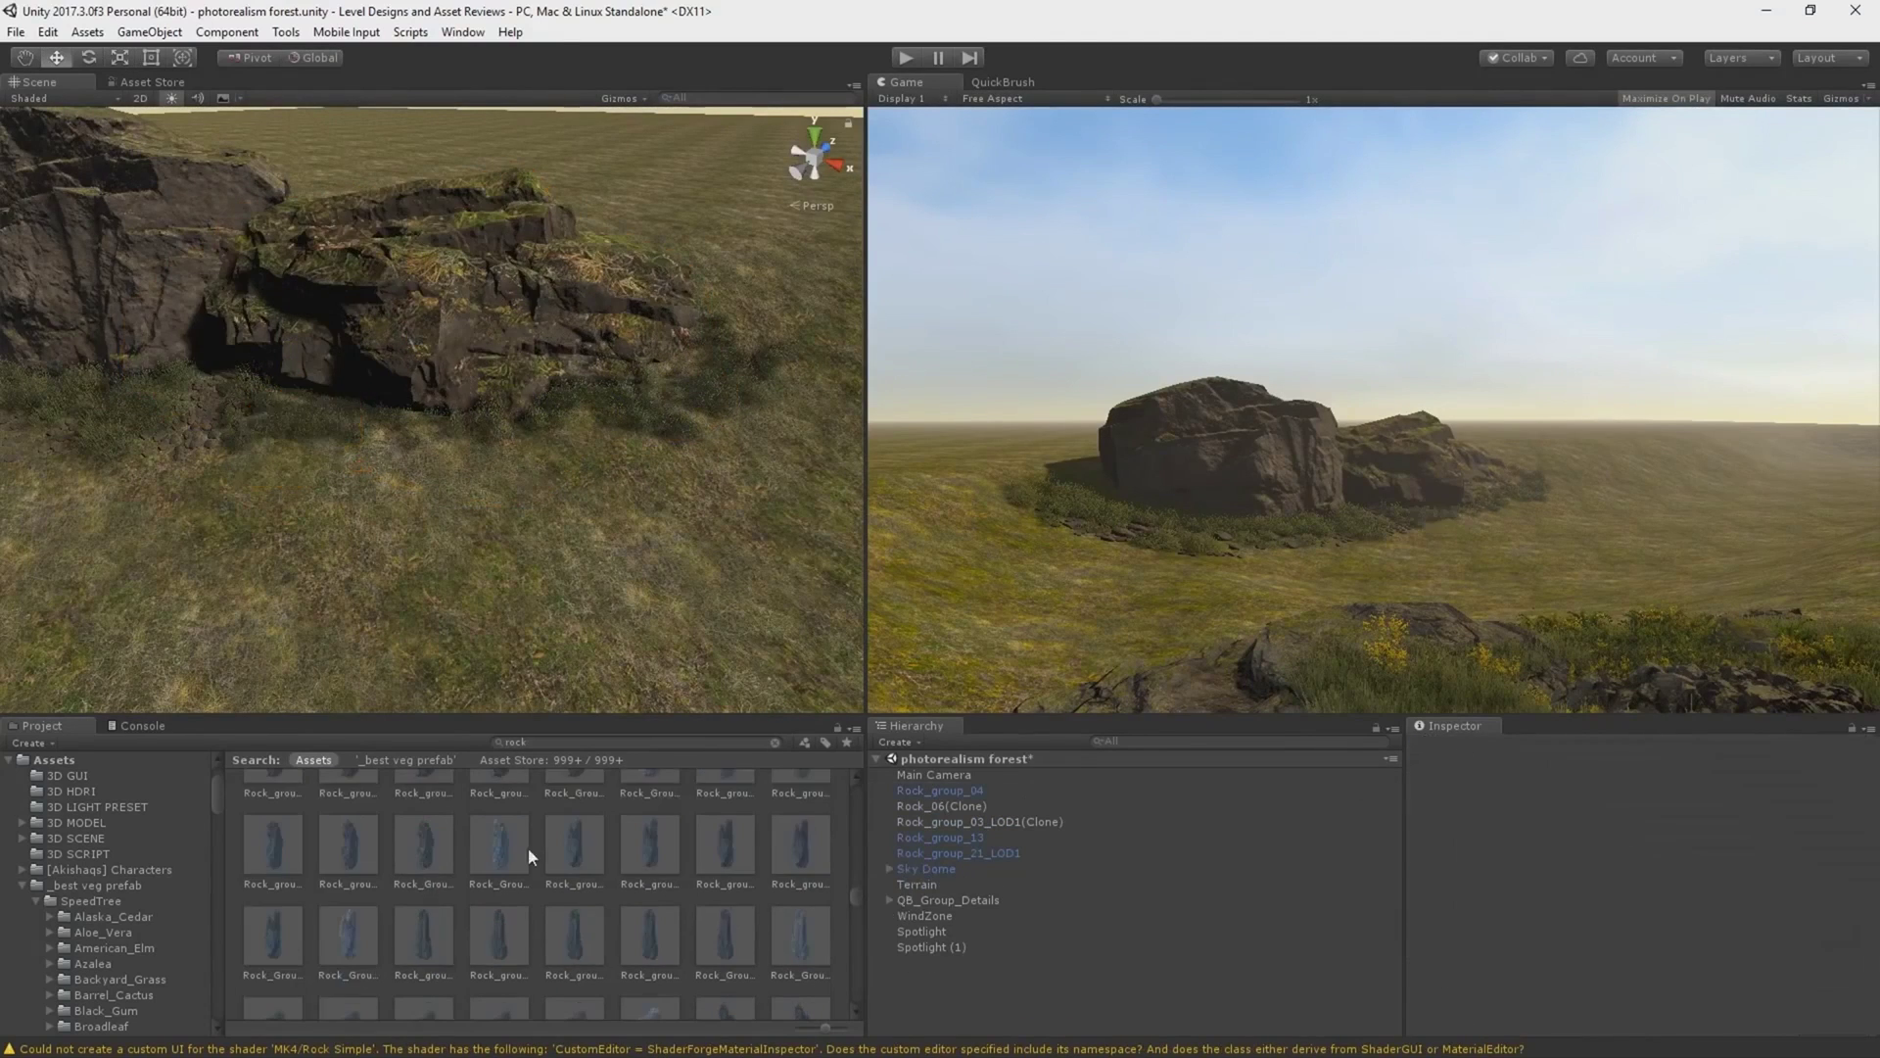
left_click_drag(527, 855, 180, 370)
key("e")
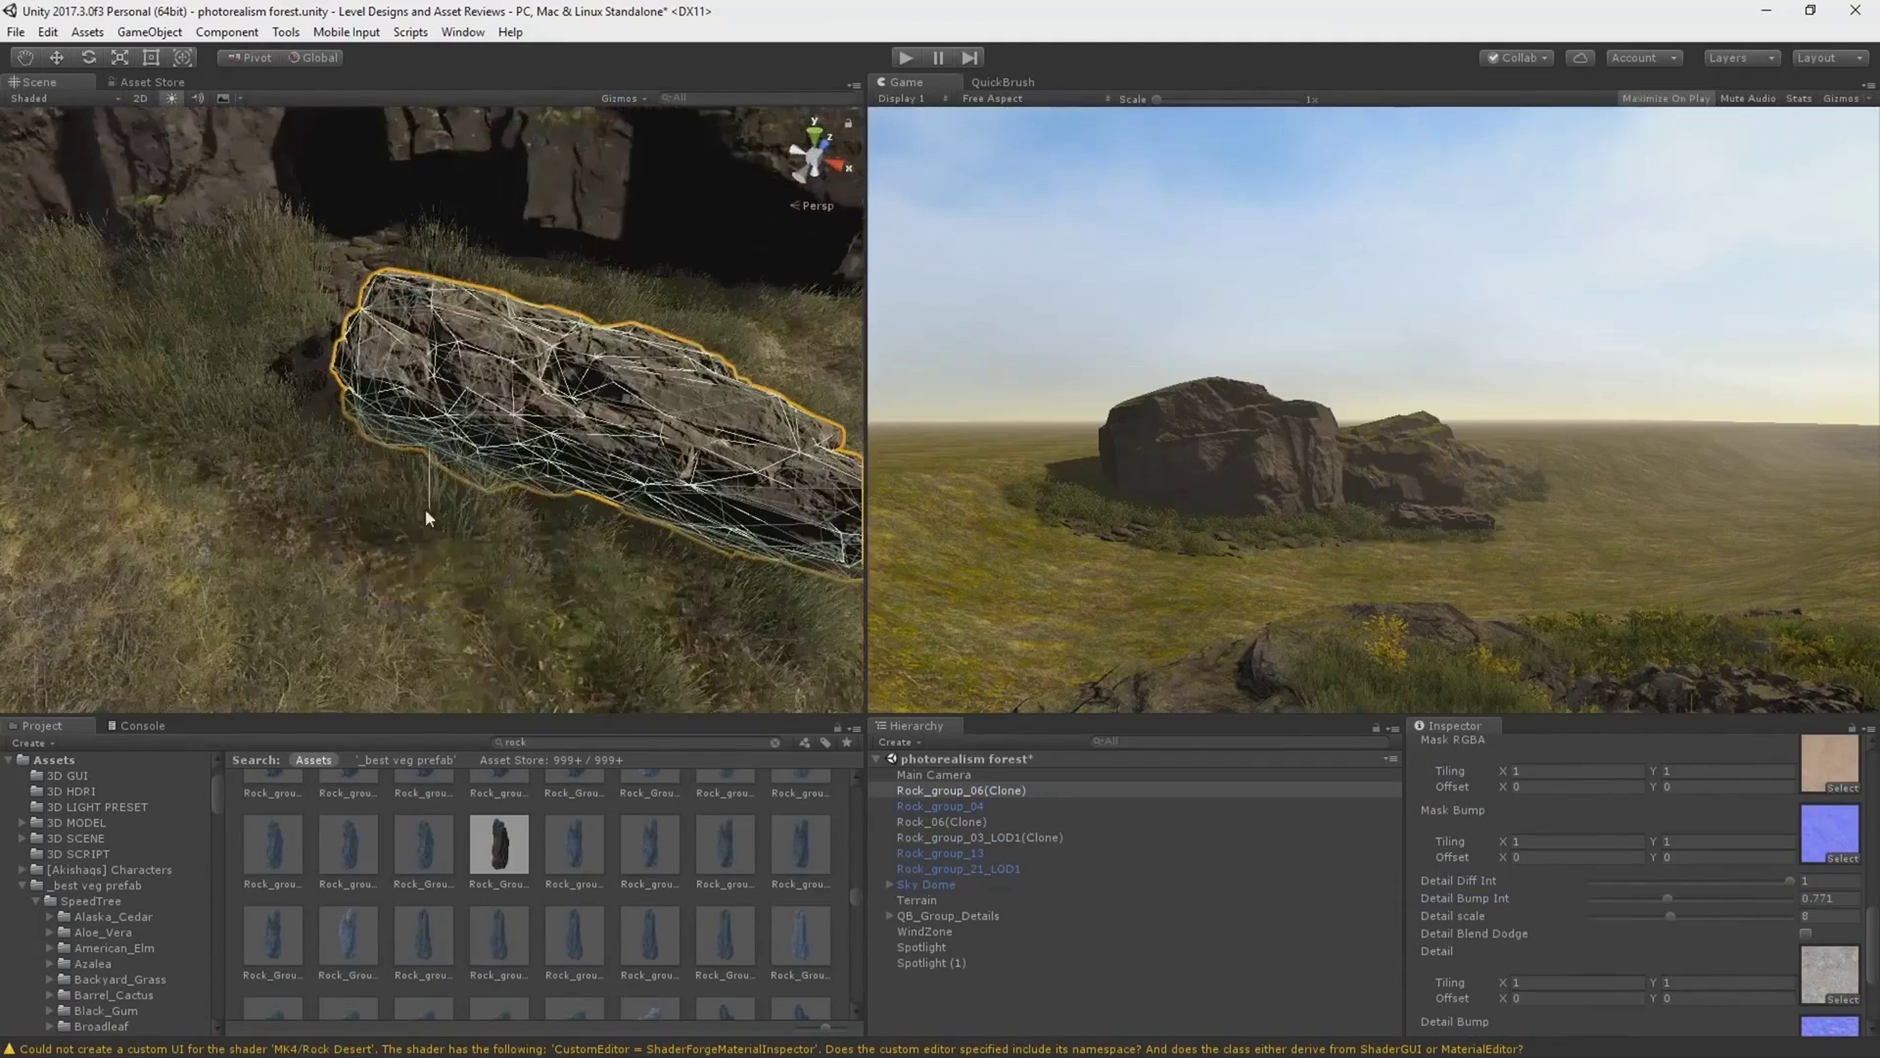
mouse_move(425, 508)
right_mouse_down()
mouse_move(150, 474)
mouse_move(259, 257)
right_mouse_up()
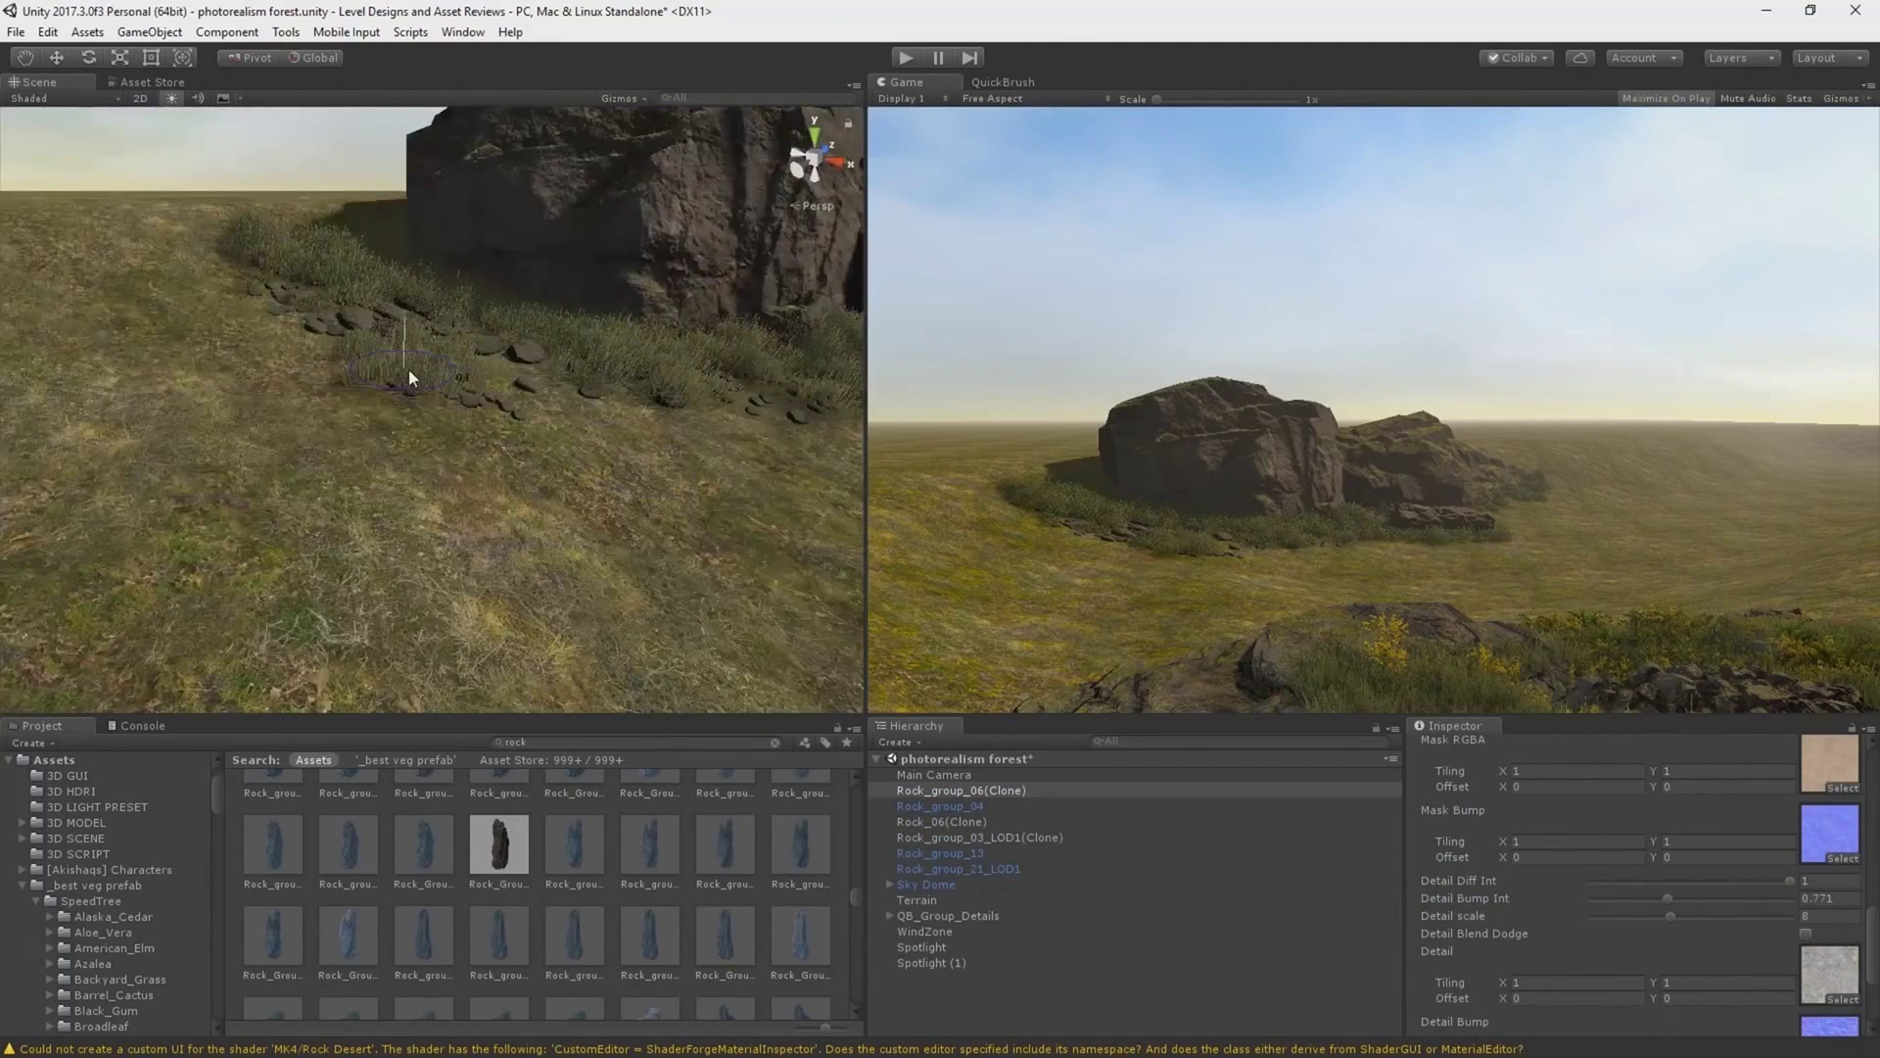
right_click_drag(409, 368, 517, 343)
right_click_drag(346, 284, 237, 439)
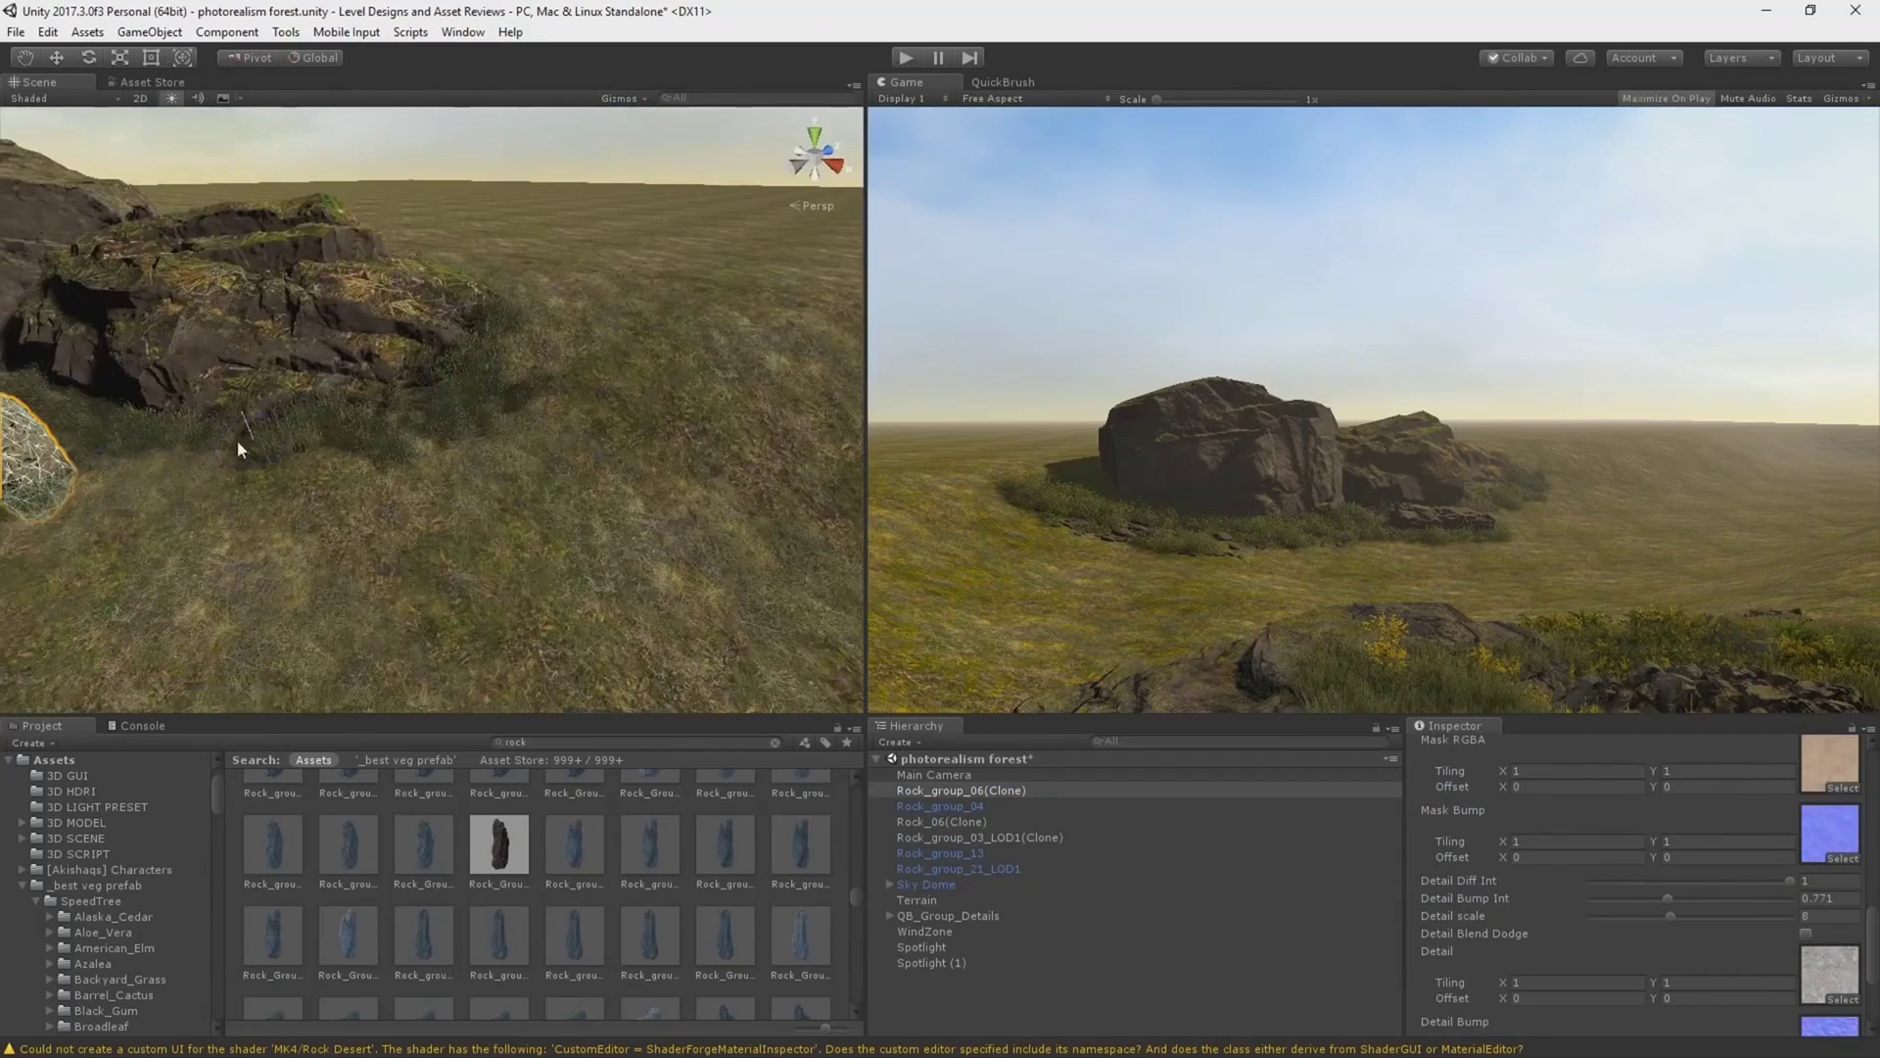
Place the tall Rock_group_10 beside the cluster and raise the sky's Rayleigh Multiplier to 7.47.
scroll(448, 844, "down", 1)
left_click_drag(441, 838, 720, 273)
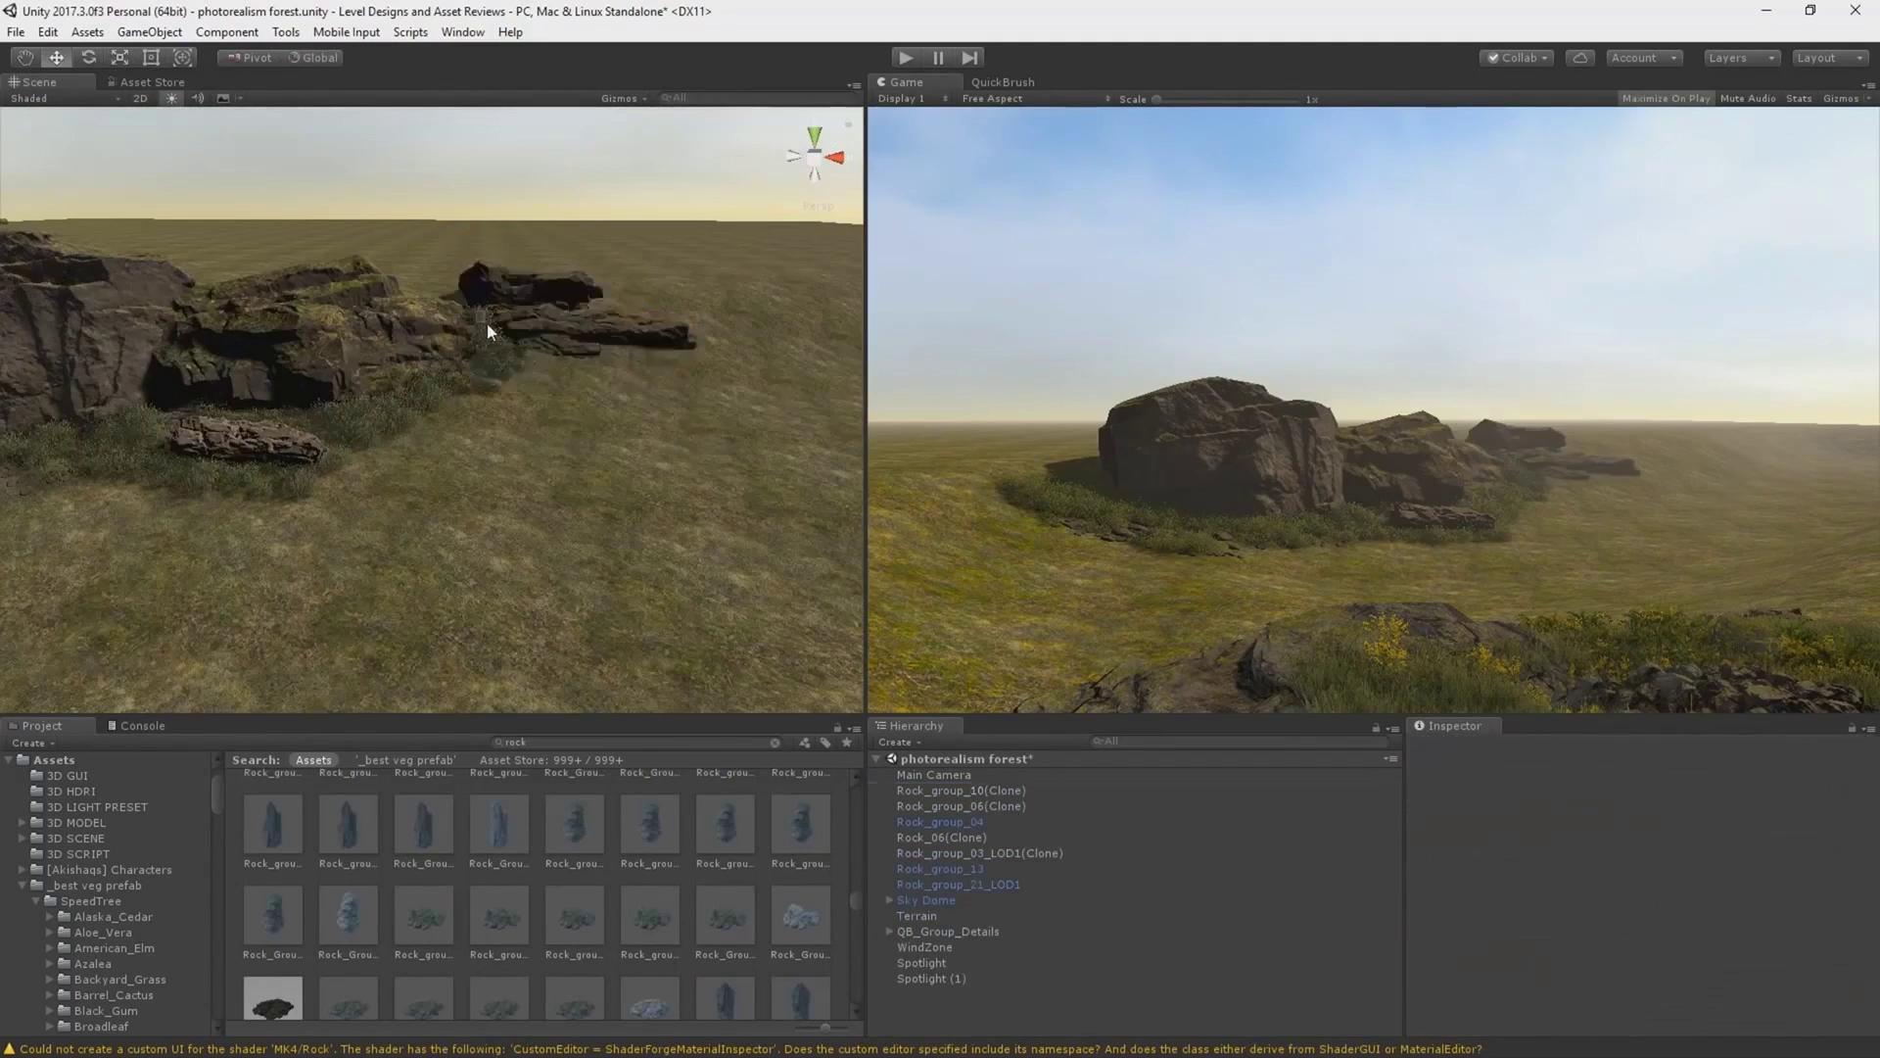
left_click(514, 308)
left_click_drag(513, 307, 450, 361)
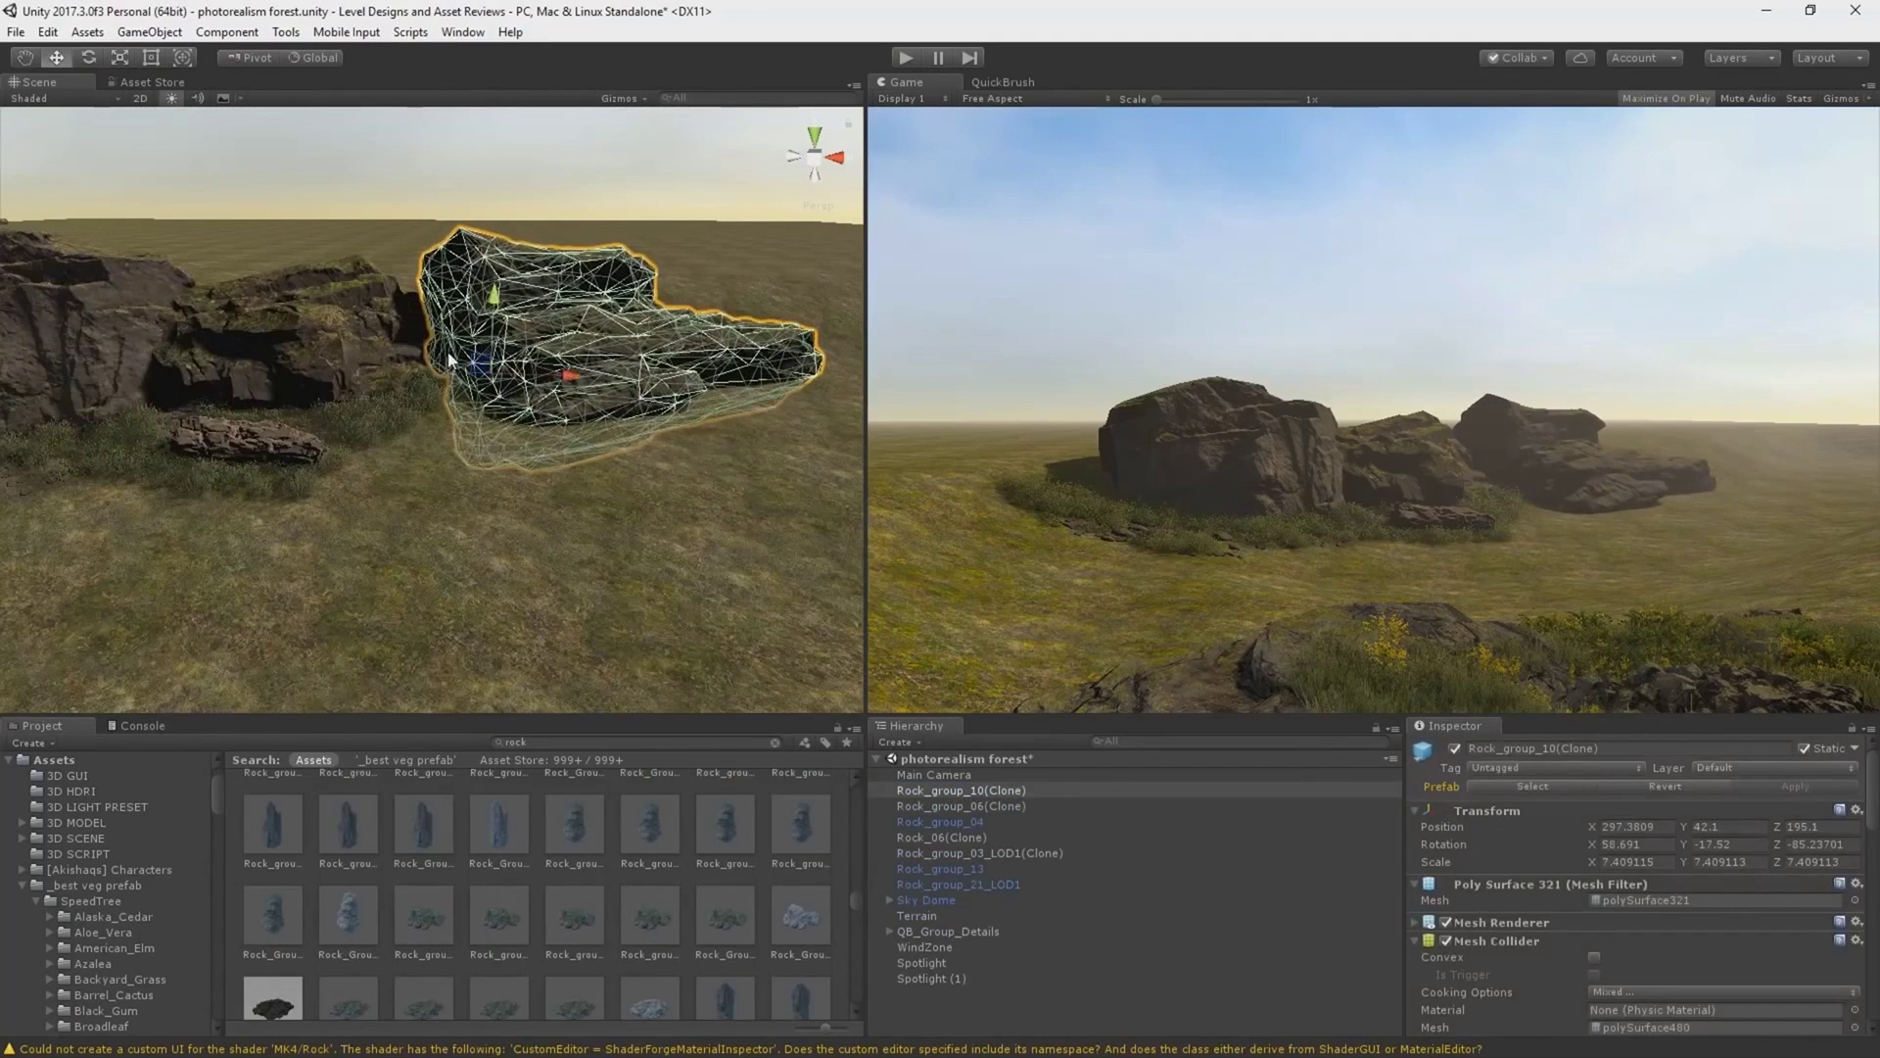
left_click(925, 899)
left_click_drag(1485, 803, 1526, 880)
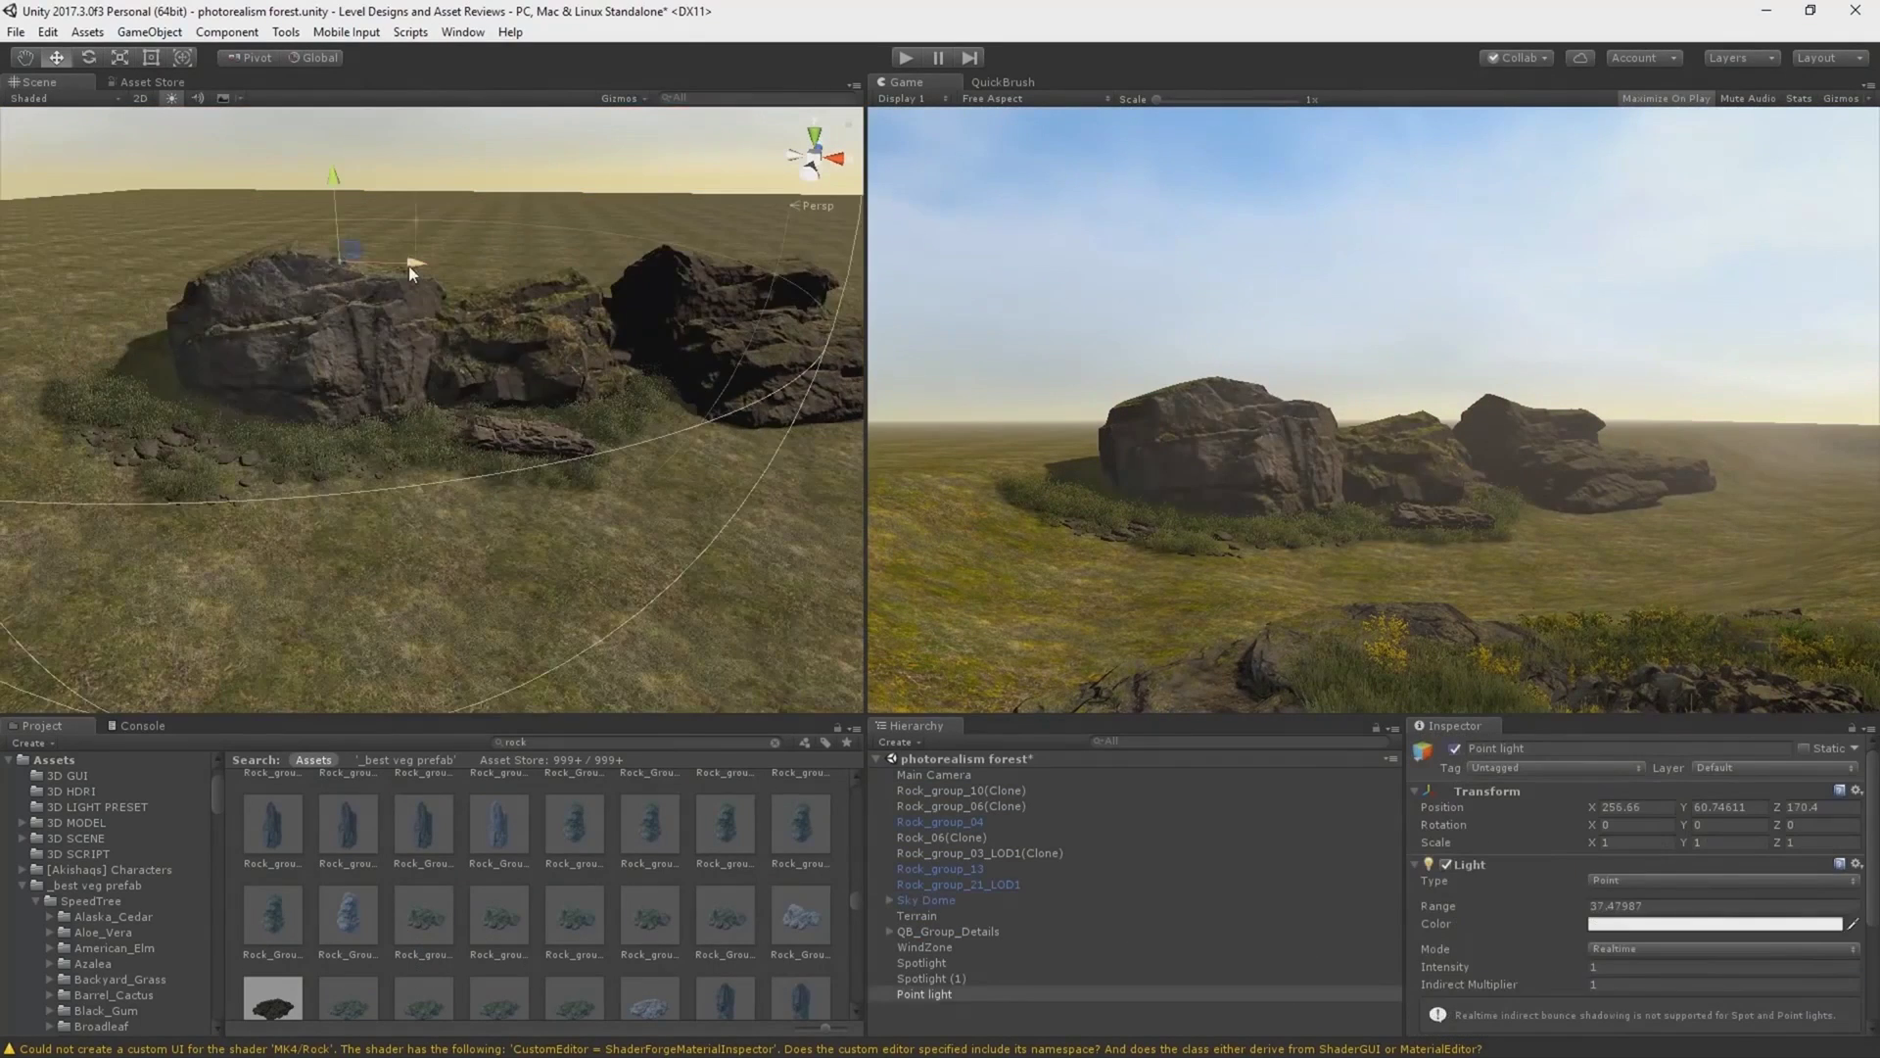
Duplicate the point light and a rock with Ctrl+D, moving and rotating them into the outcrop.
key("ctrl+d")
left_click_drag(490, 278, 652, 243)
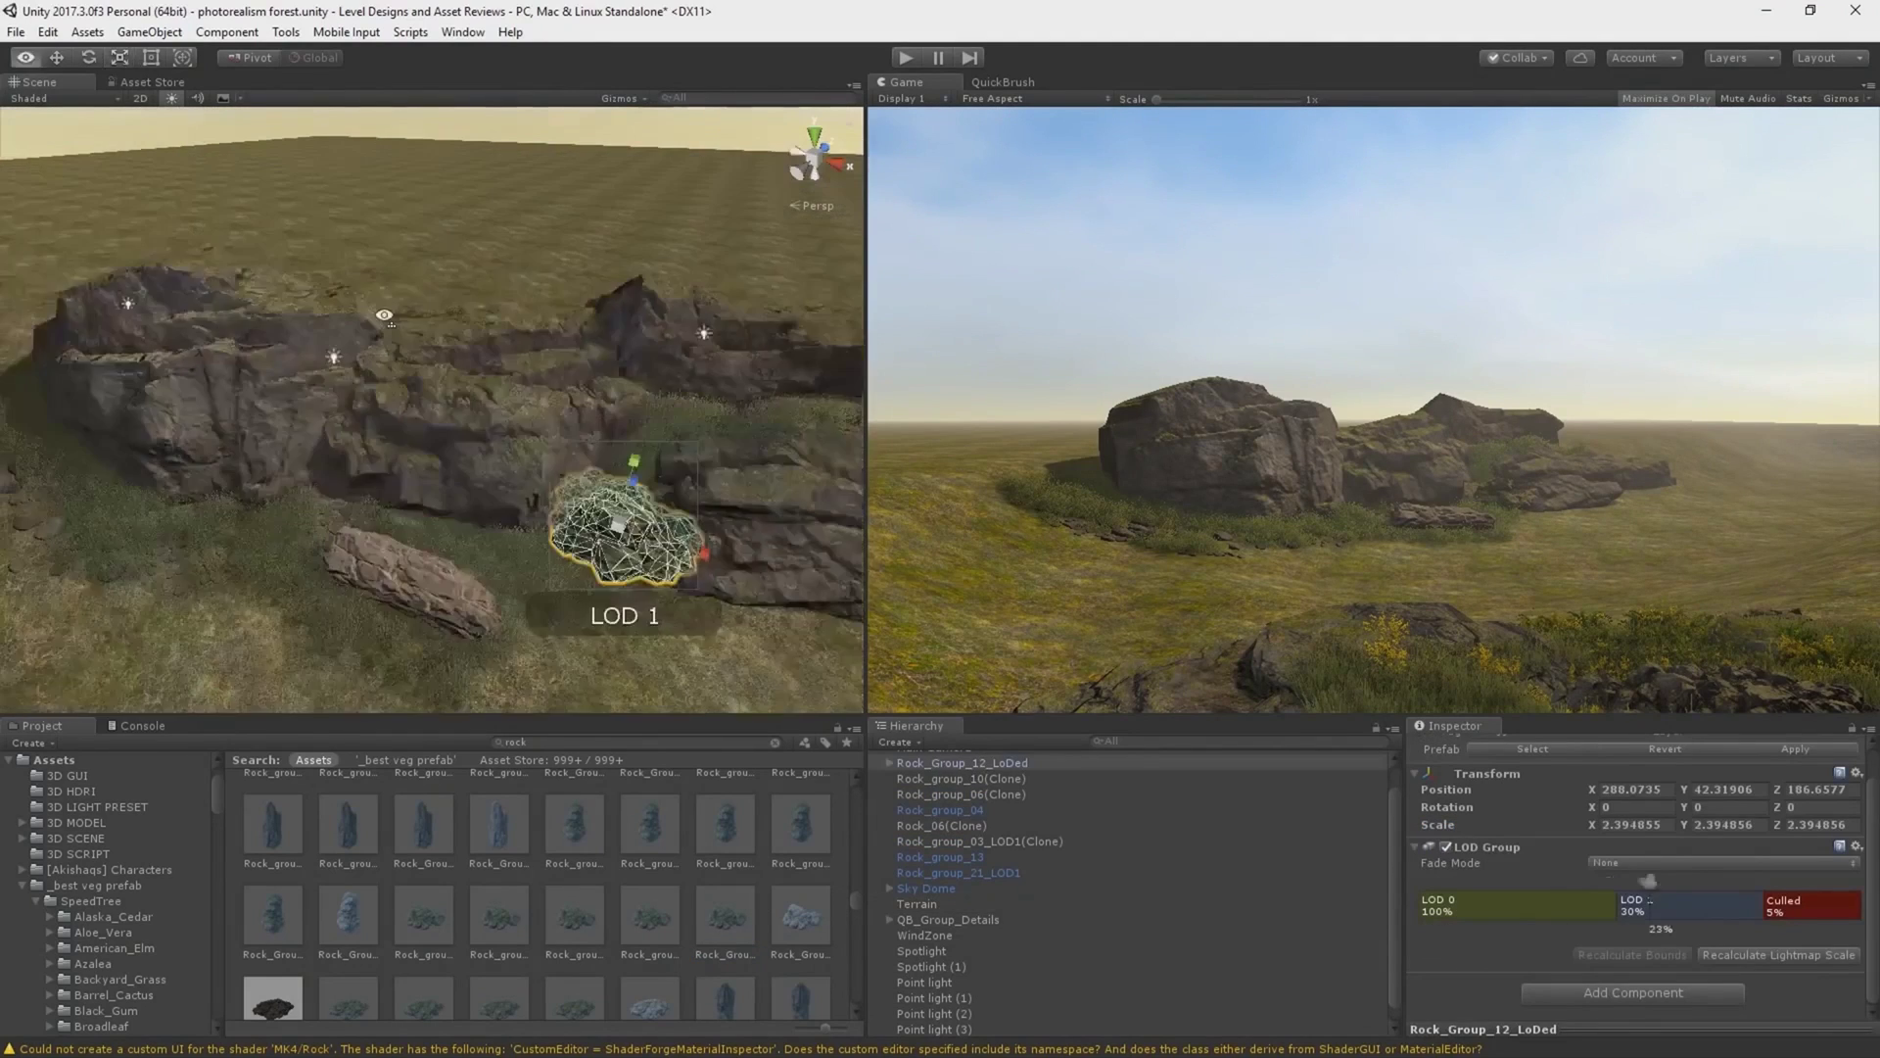
mouse_move(587, 519)
left_mouse_down()
mouse_move(341, 439)
mouse_move(212, 444)
left_mouse_up()
key("e")
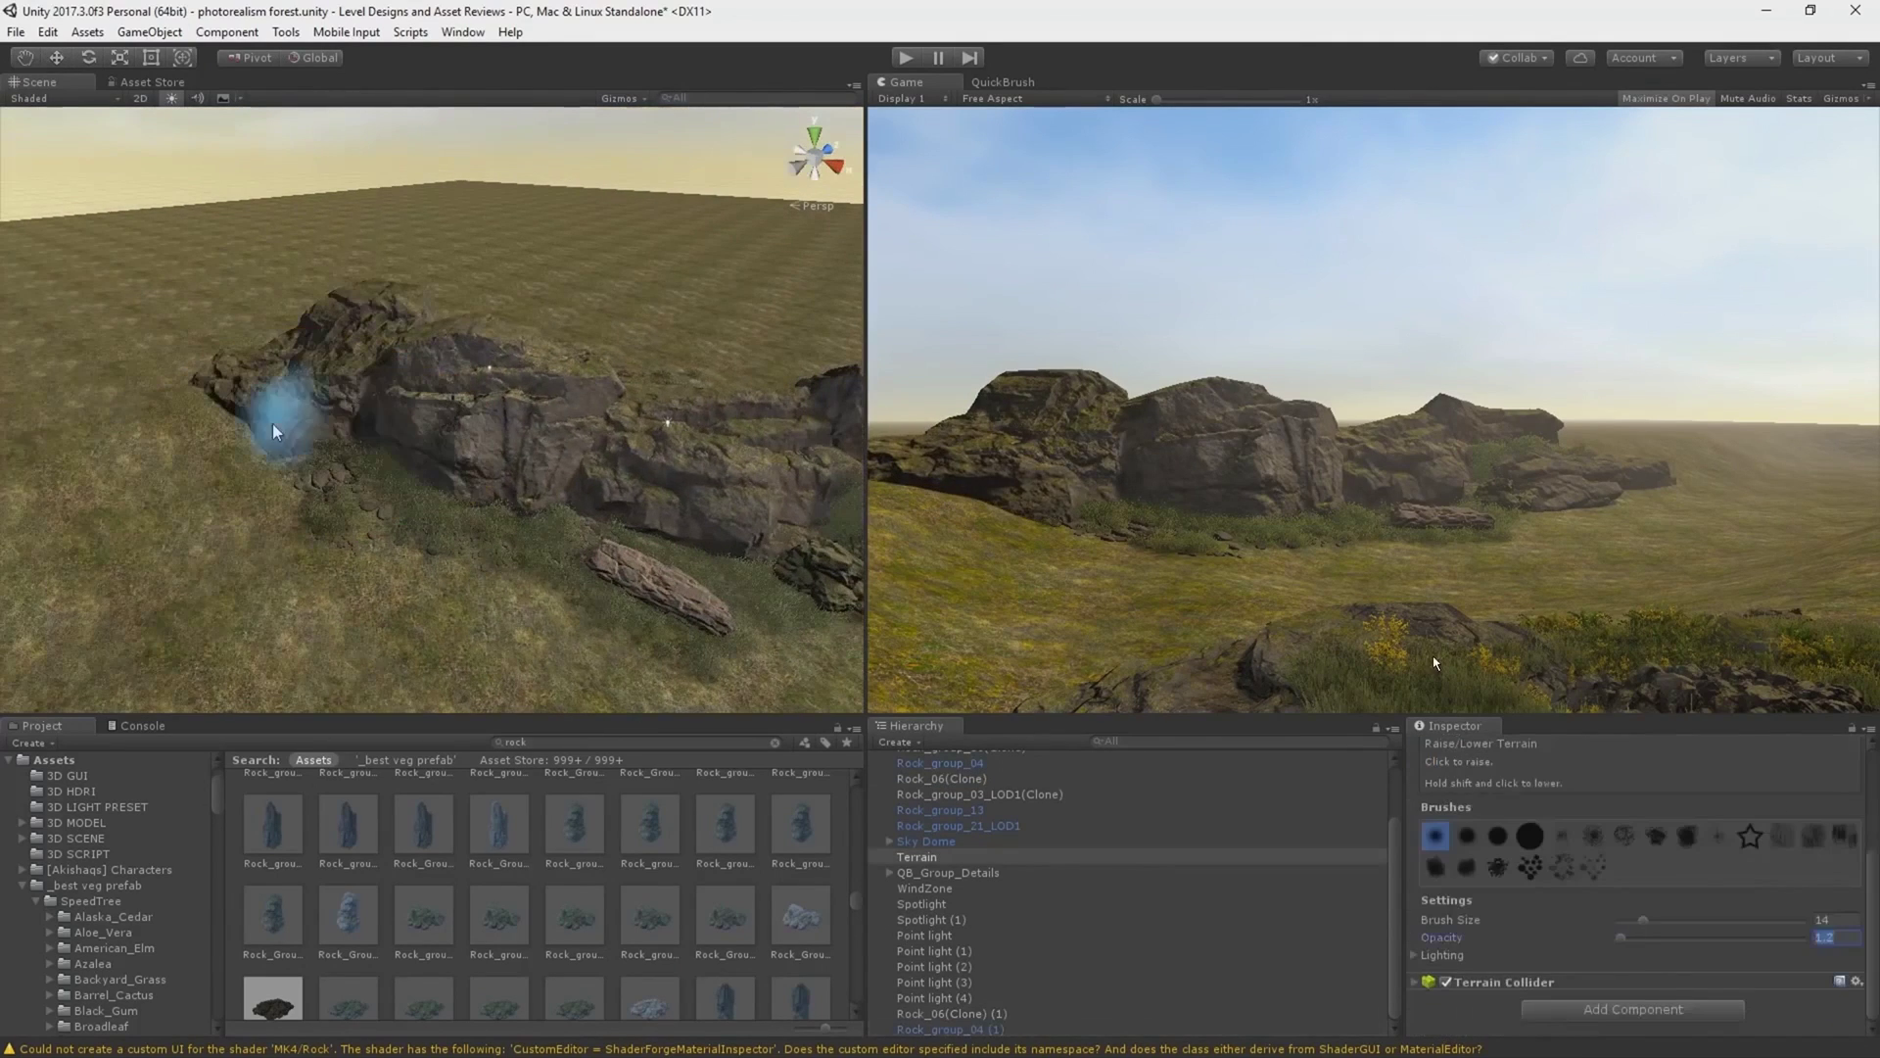
Add the dark ground texture to the terrain's texture list.
left_click(691, 749)
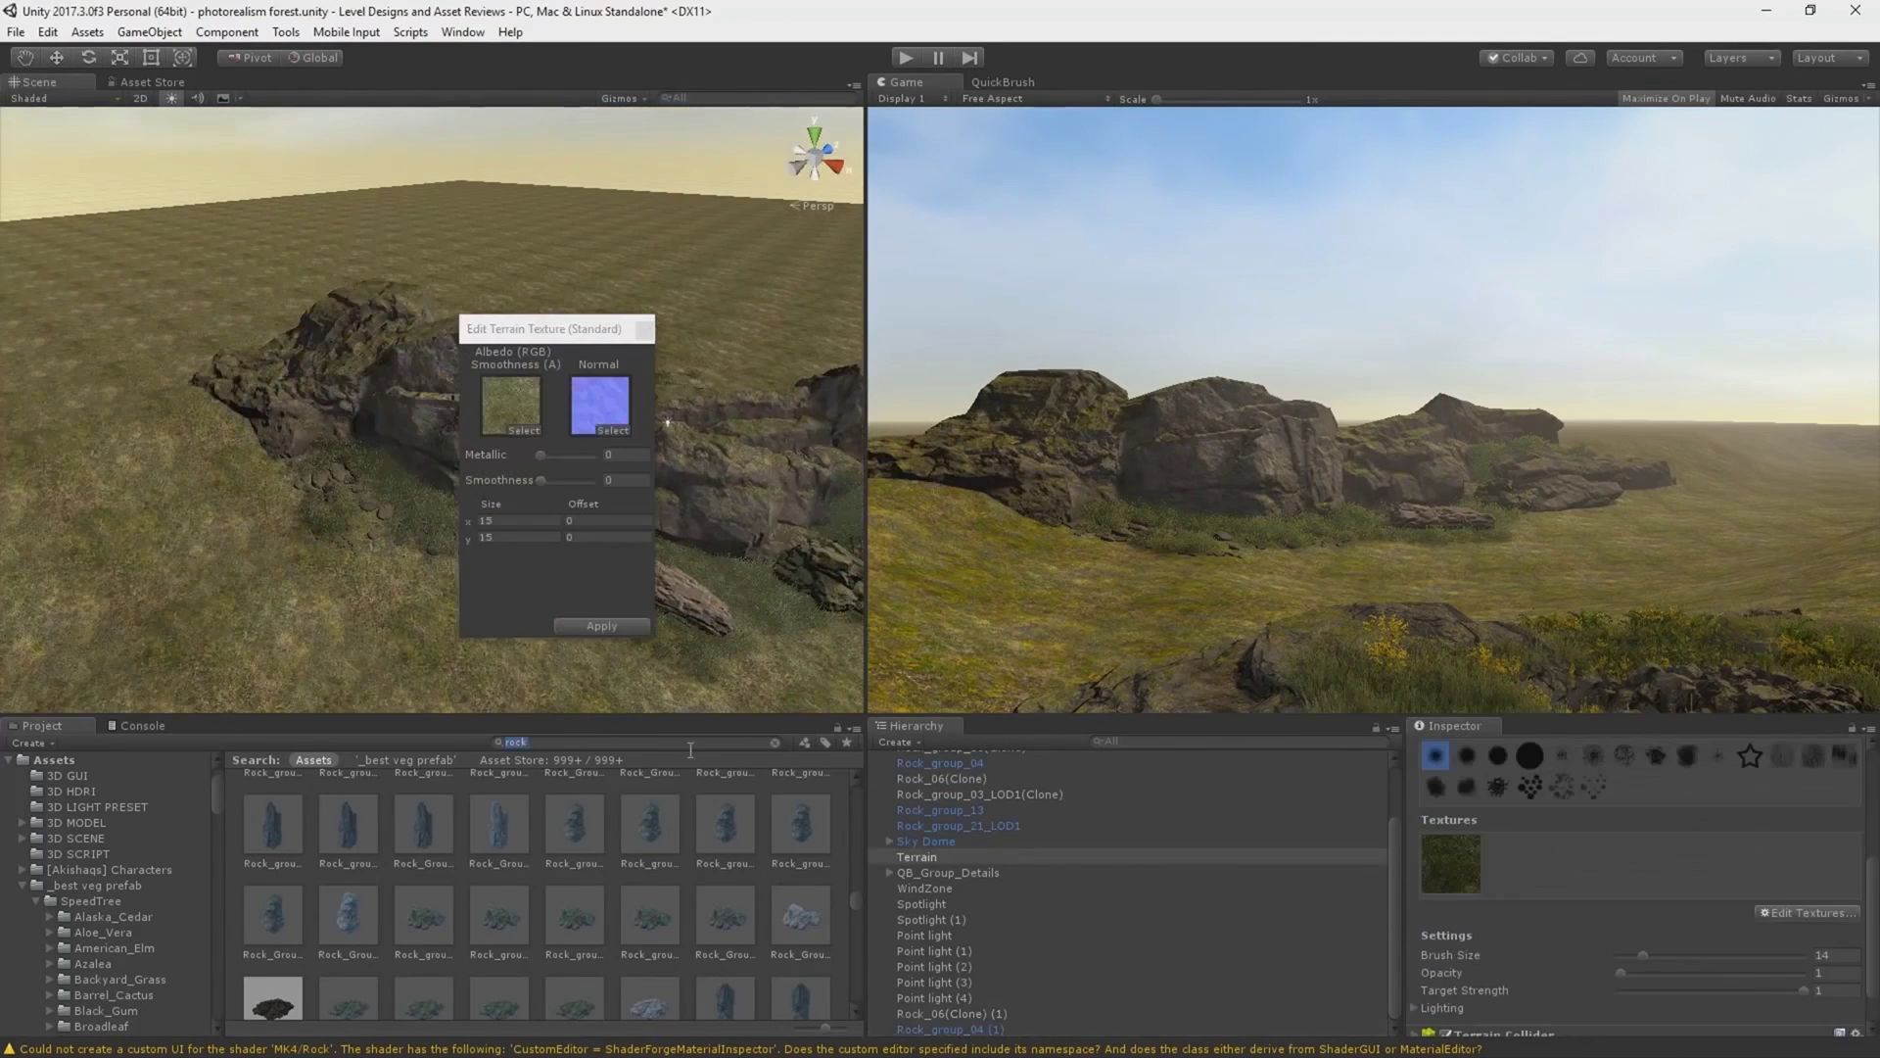
type("ground")
left_click_drag(423, 841, 511, 401)
left_click(601, 625)
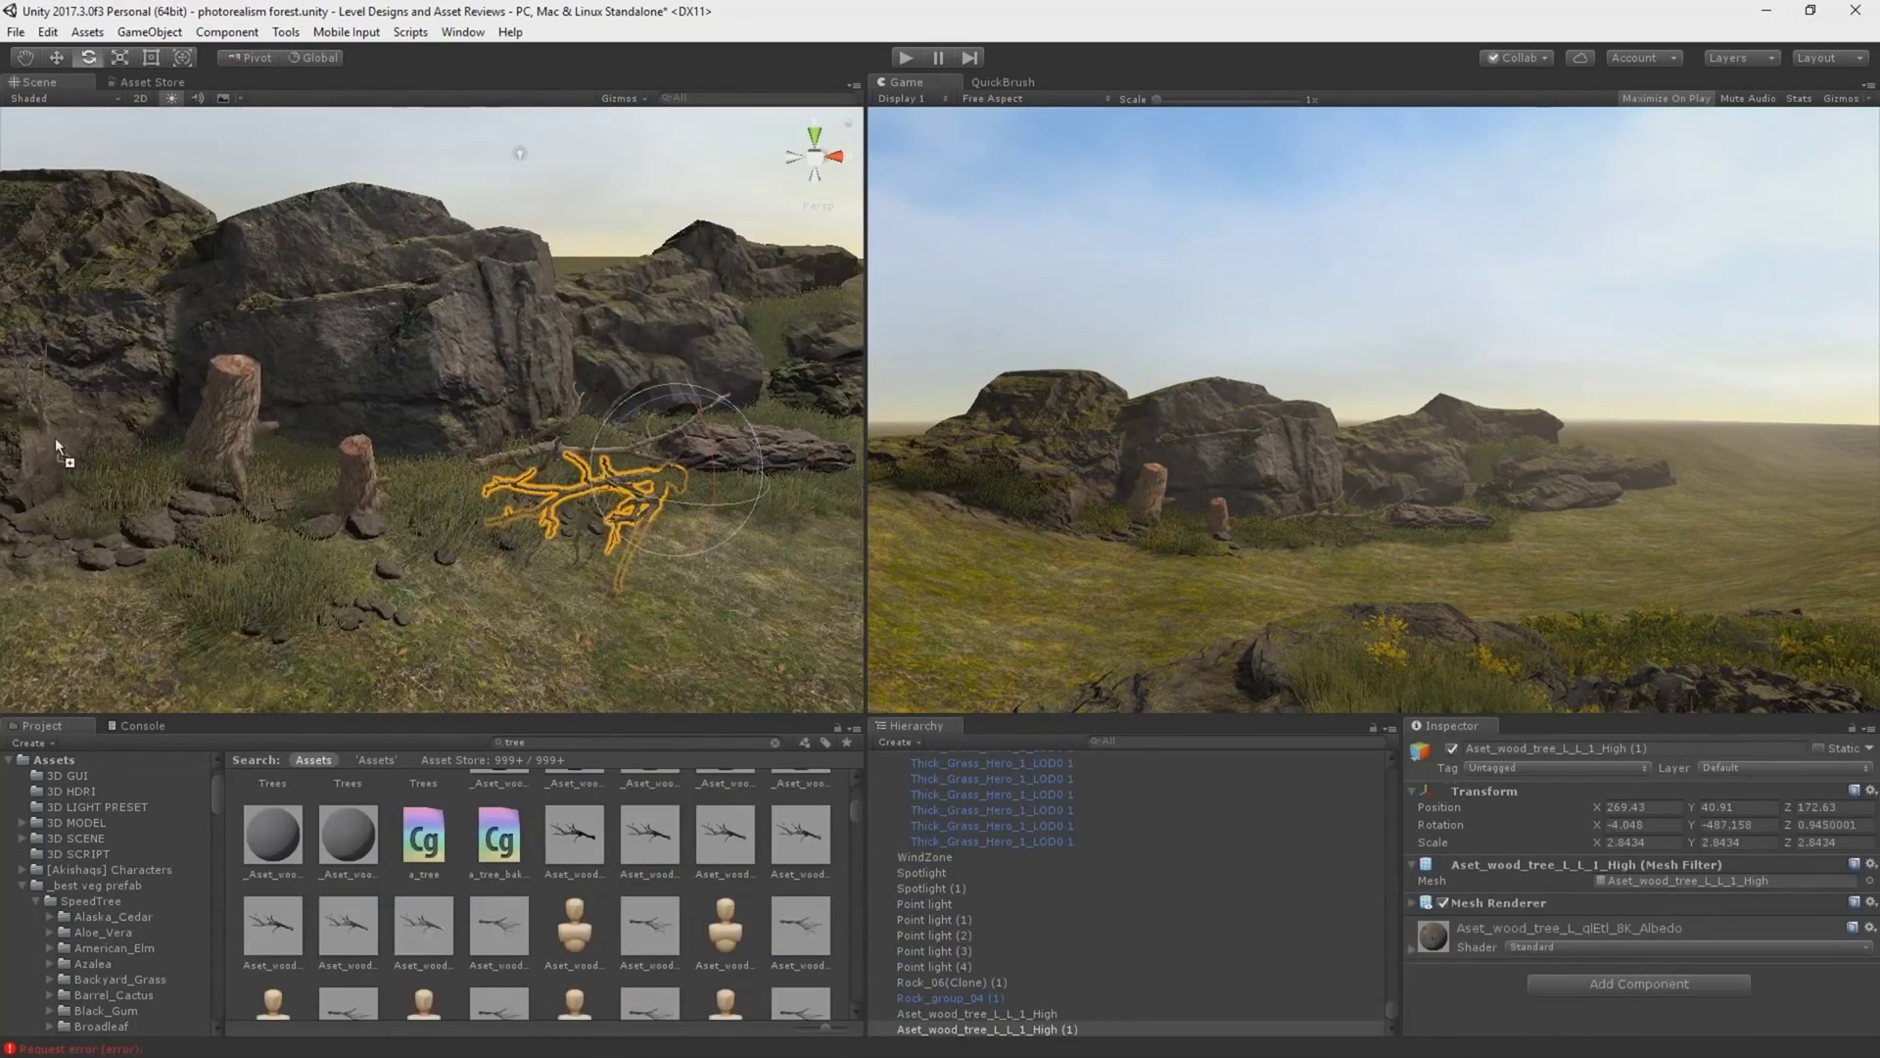
Place a fallen wood-tree piece among the stumps, nudge a rock, and re-aim the main camera.
left_click_drag(568, 499, 108, 475)
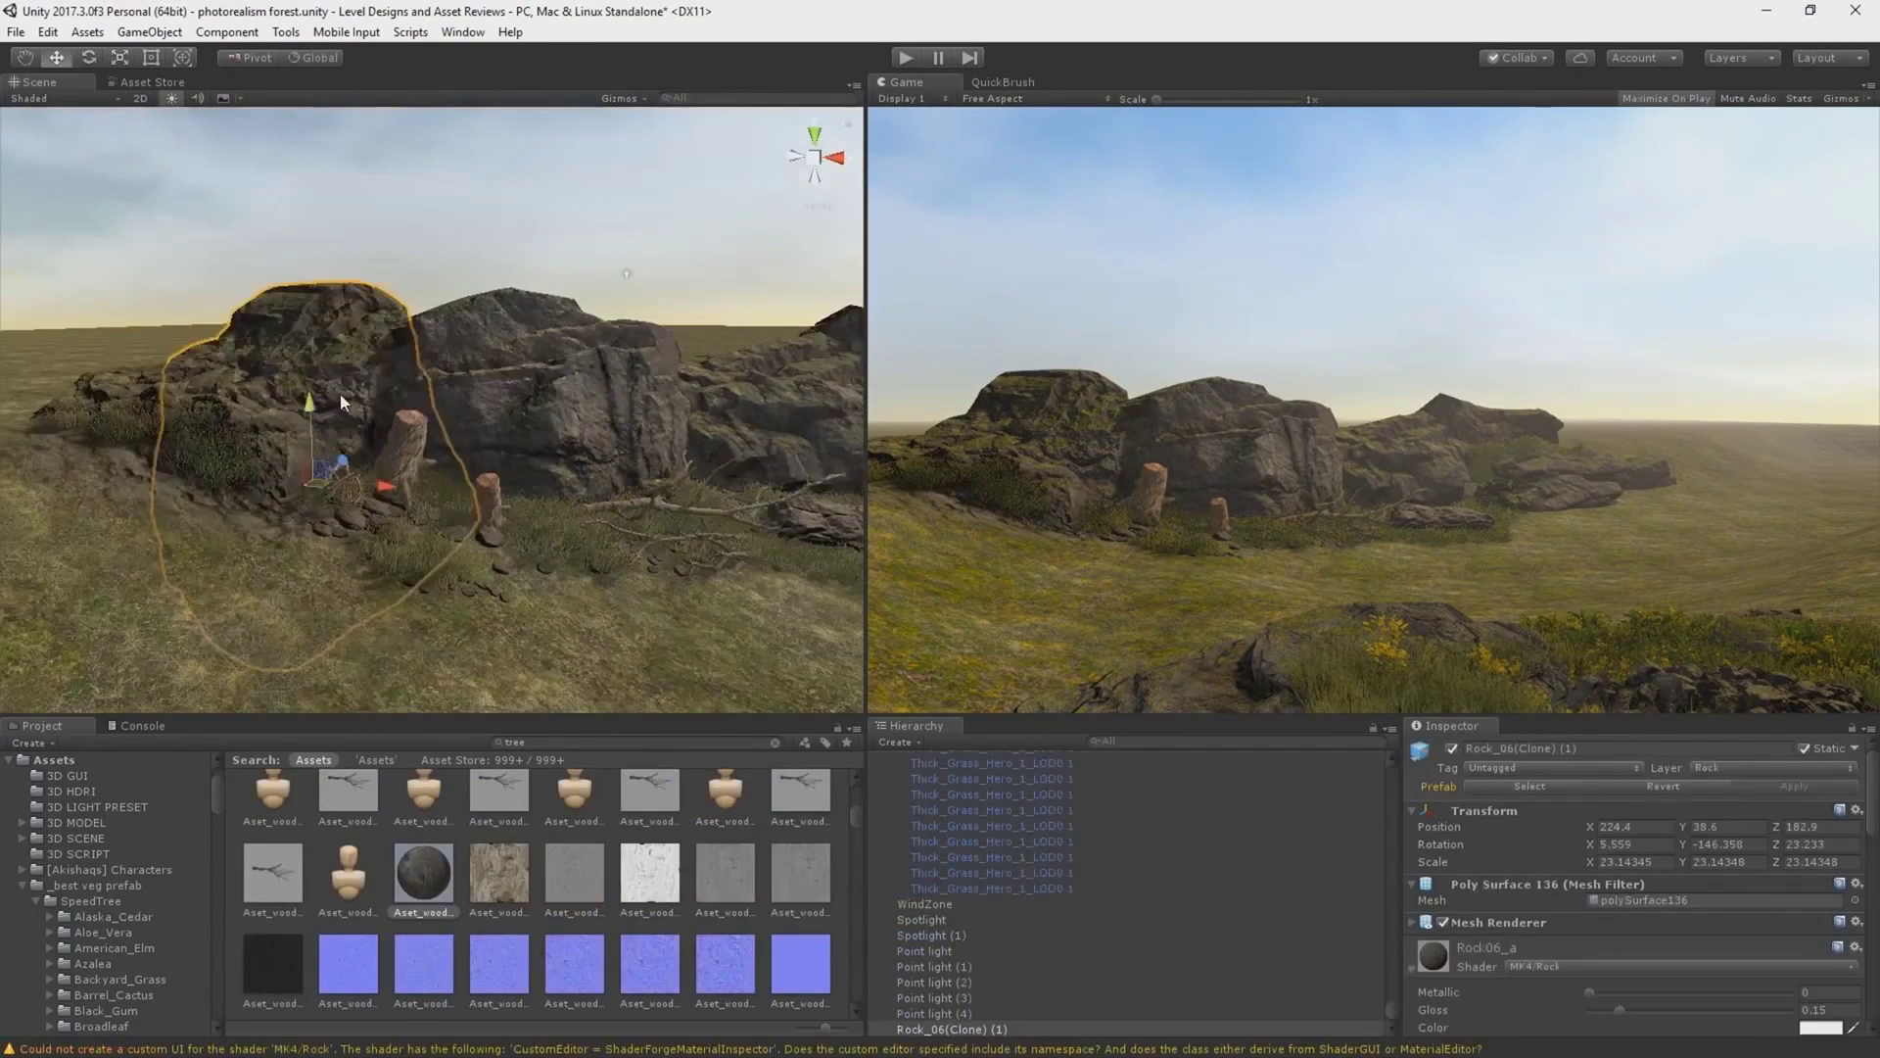
left_click(322, 392)
left_click_drag(280, 499, 287, 500)
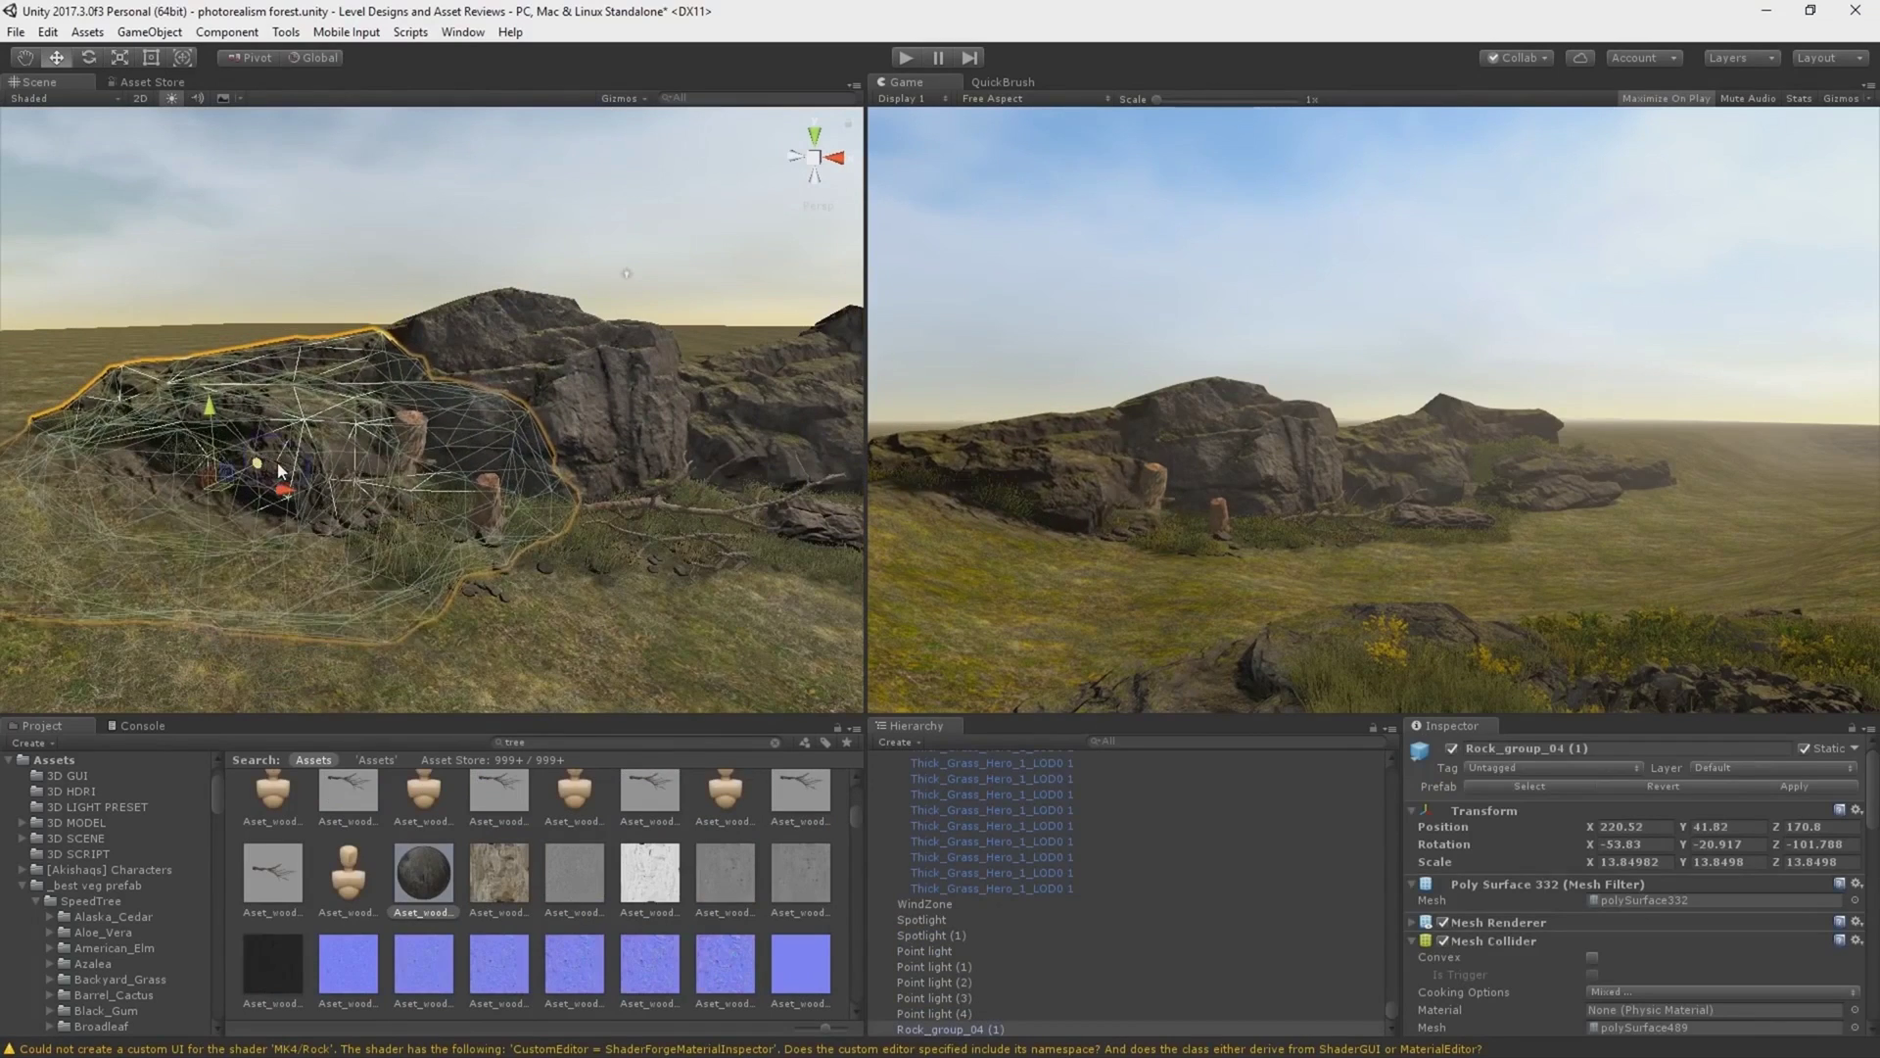
key("f")
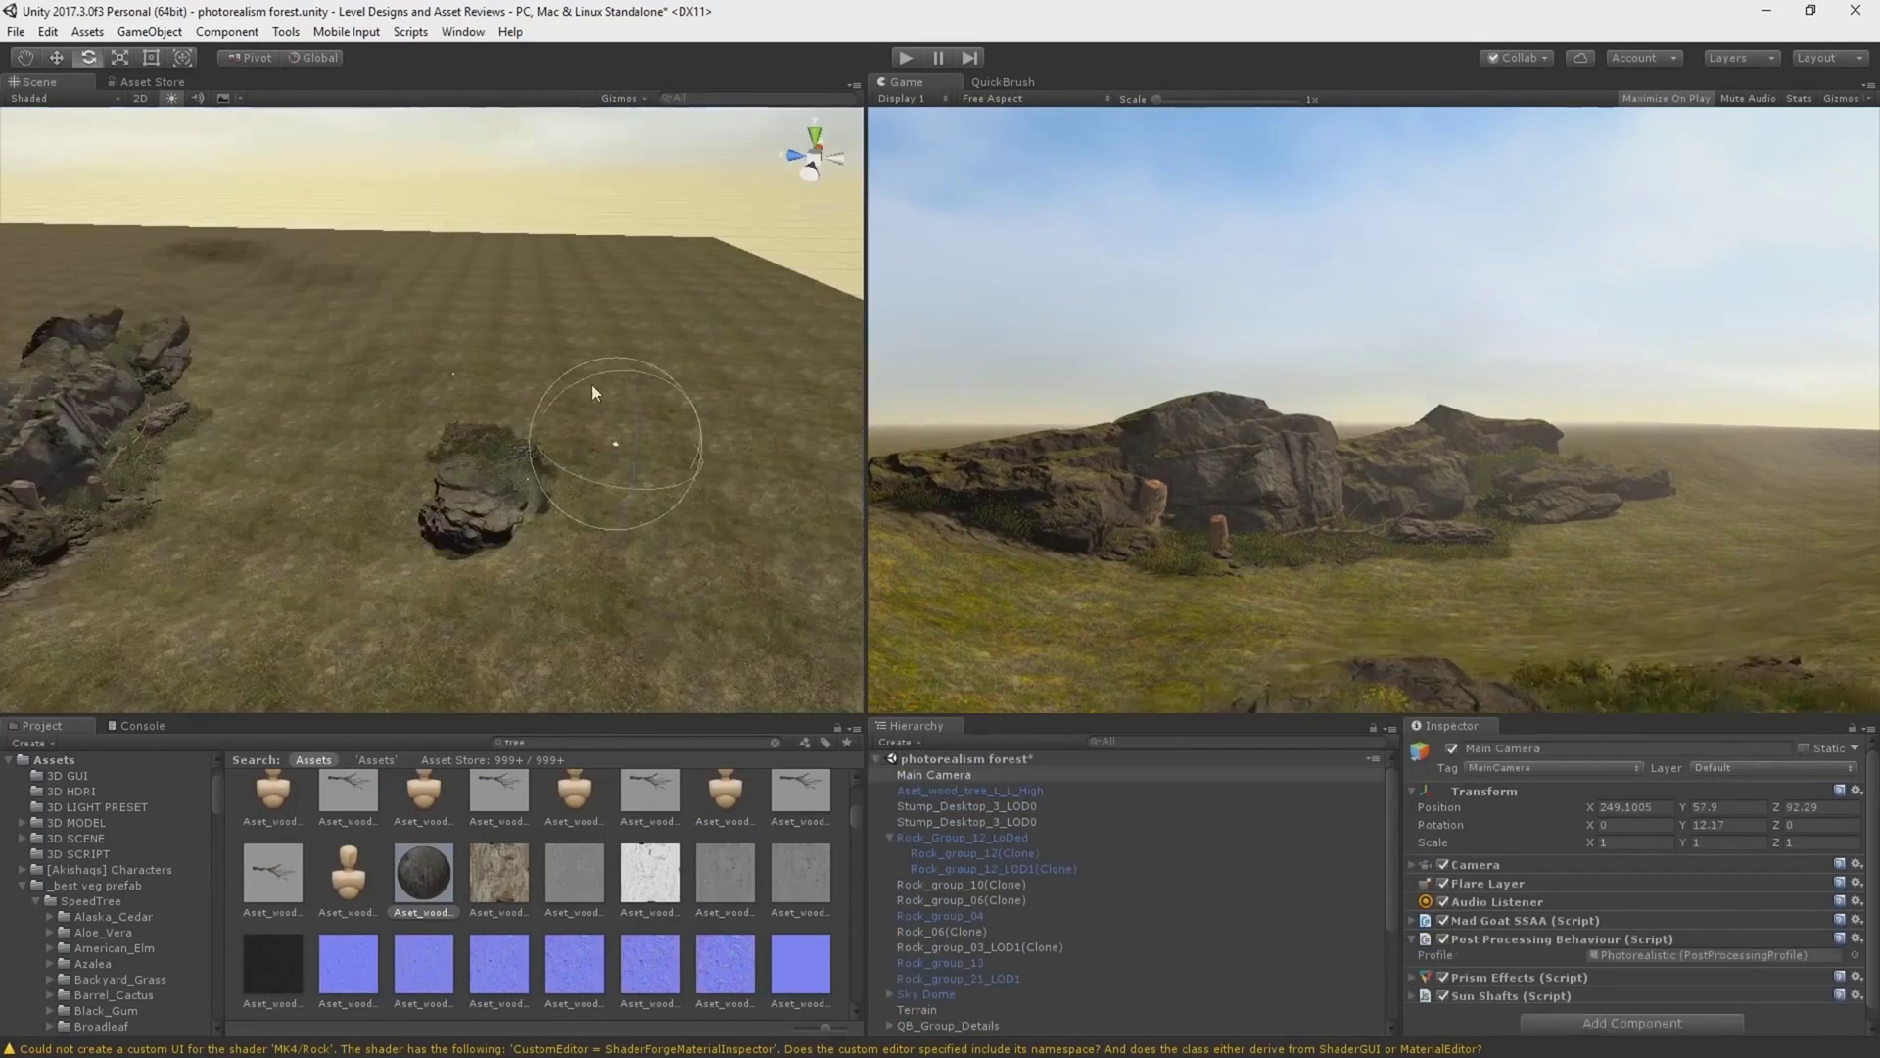
left_click(313, 56)
left_click_drag(636, 356, 590, 374)
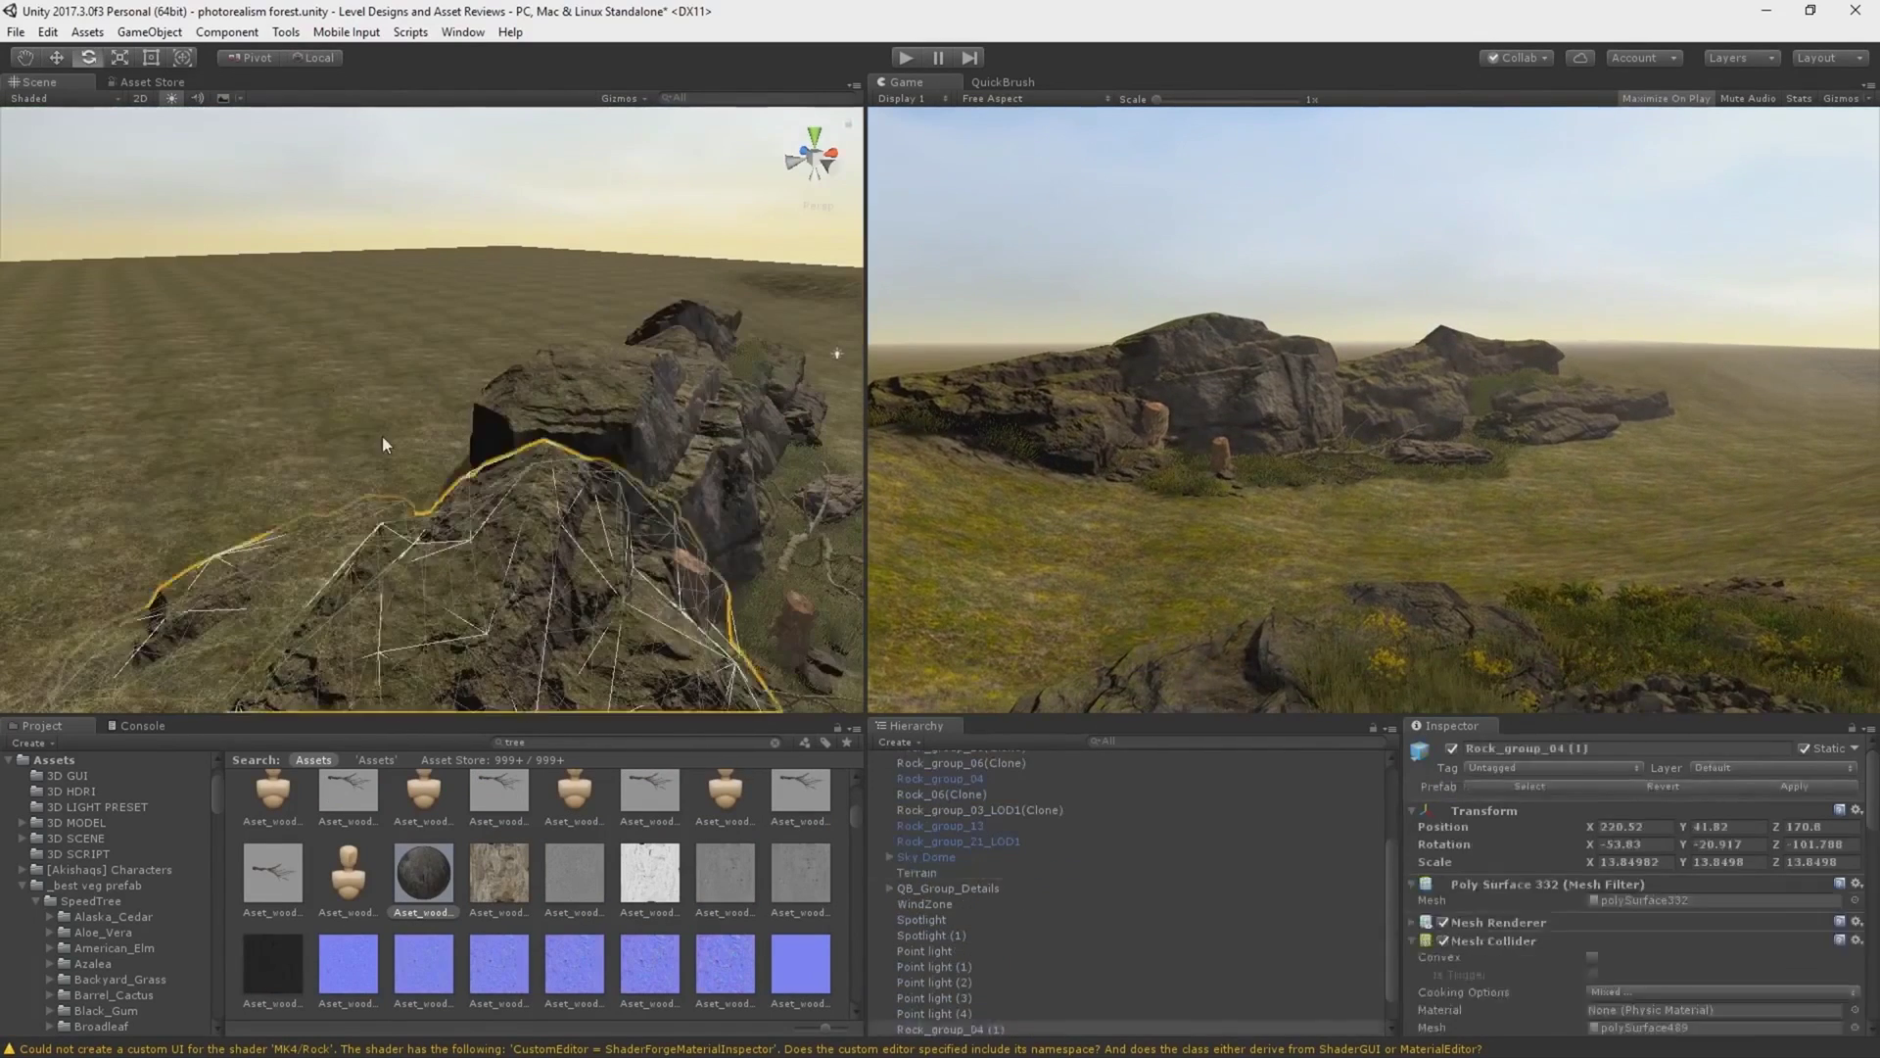
Raise the terrain along the rock ridge.
left_click(412, 431)
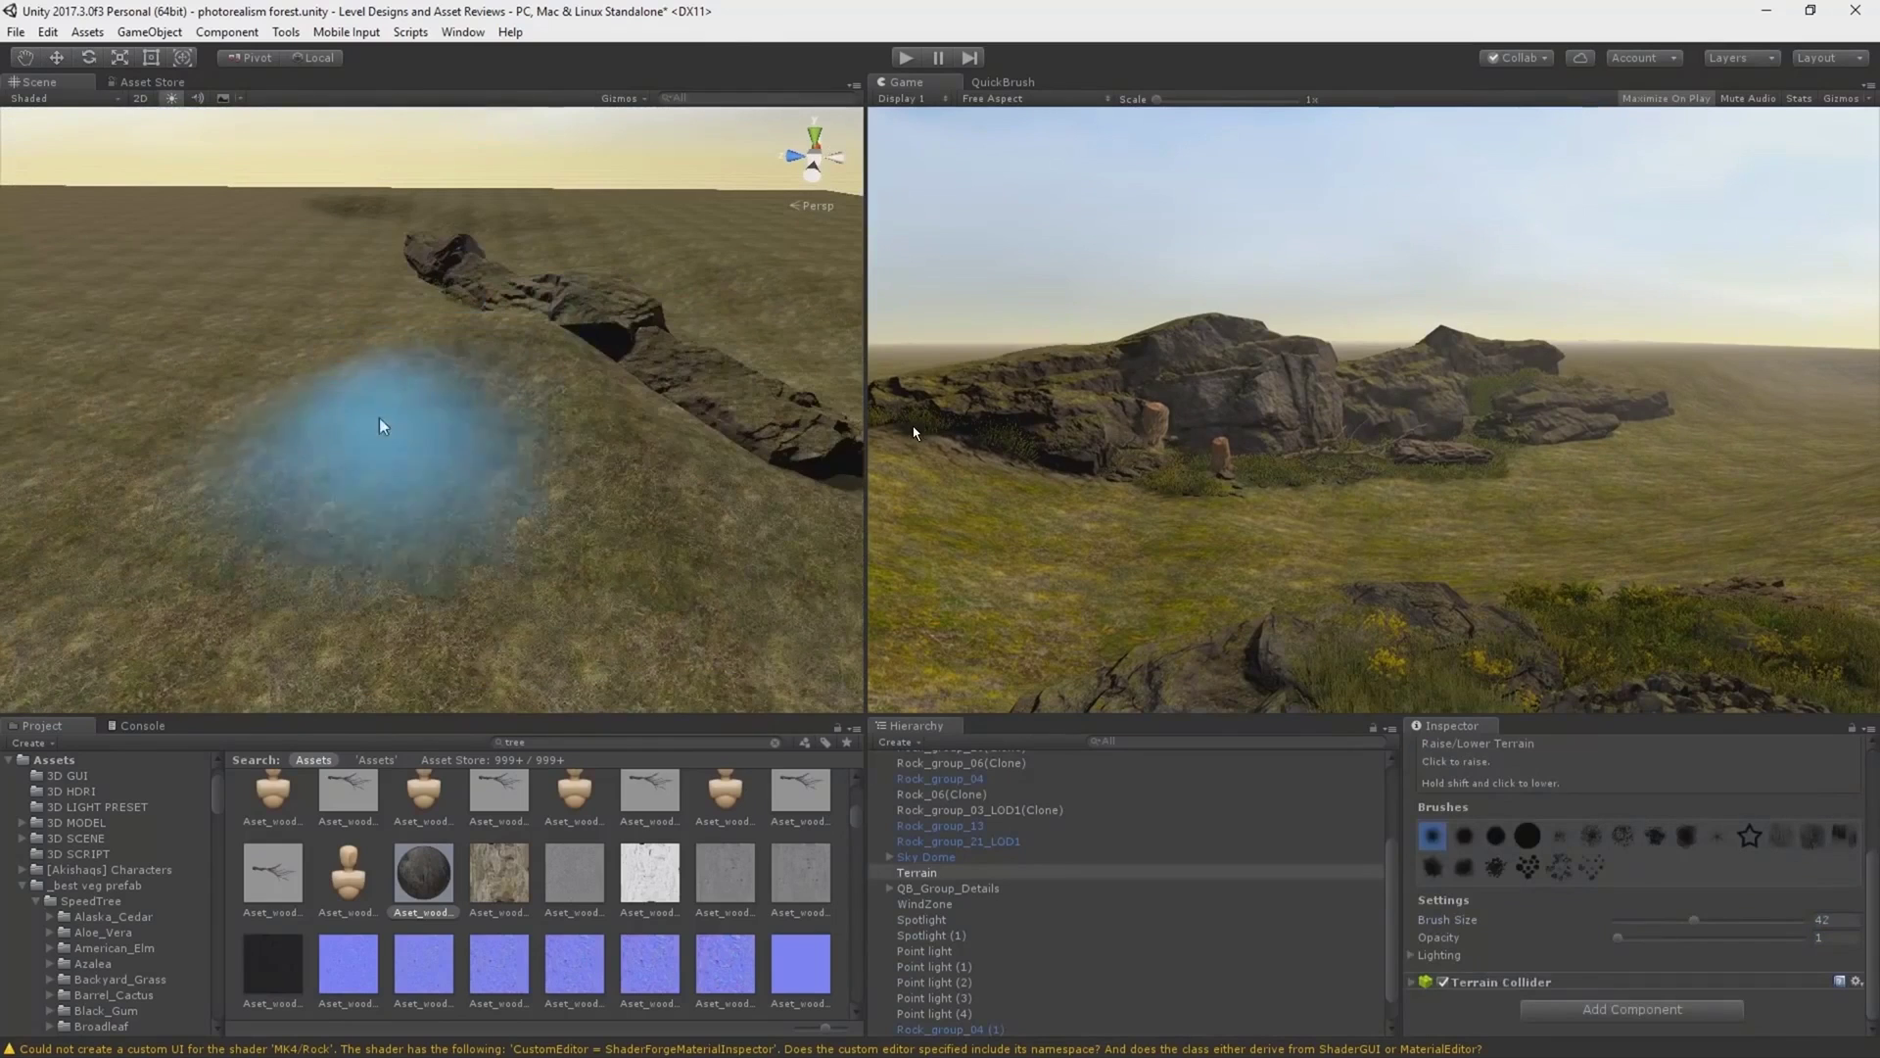
mouse_move(382, 426)
right_mouse_down()
mouse_move(705, 431)
mouse_move(336, 314)
mouse_move(378, 398)
mouse_move(338, 354)
right_mouse_up()
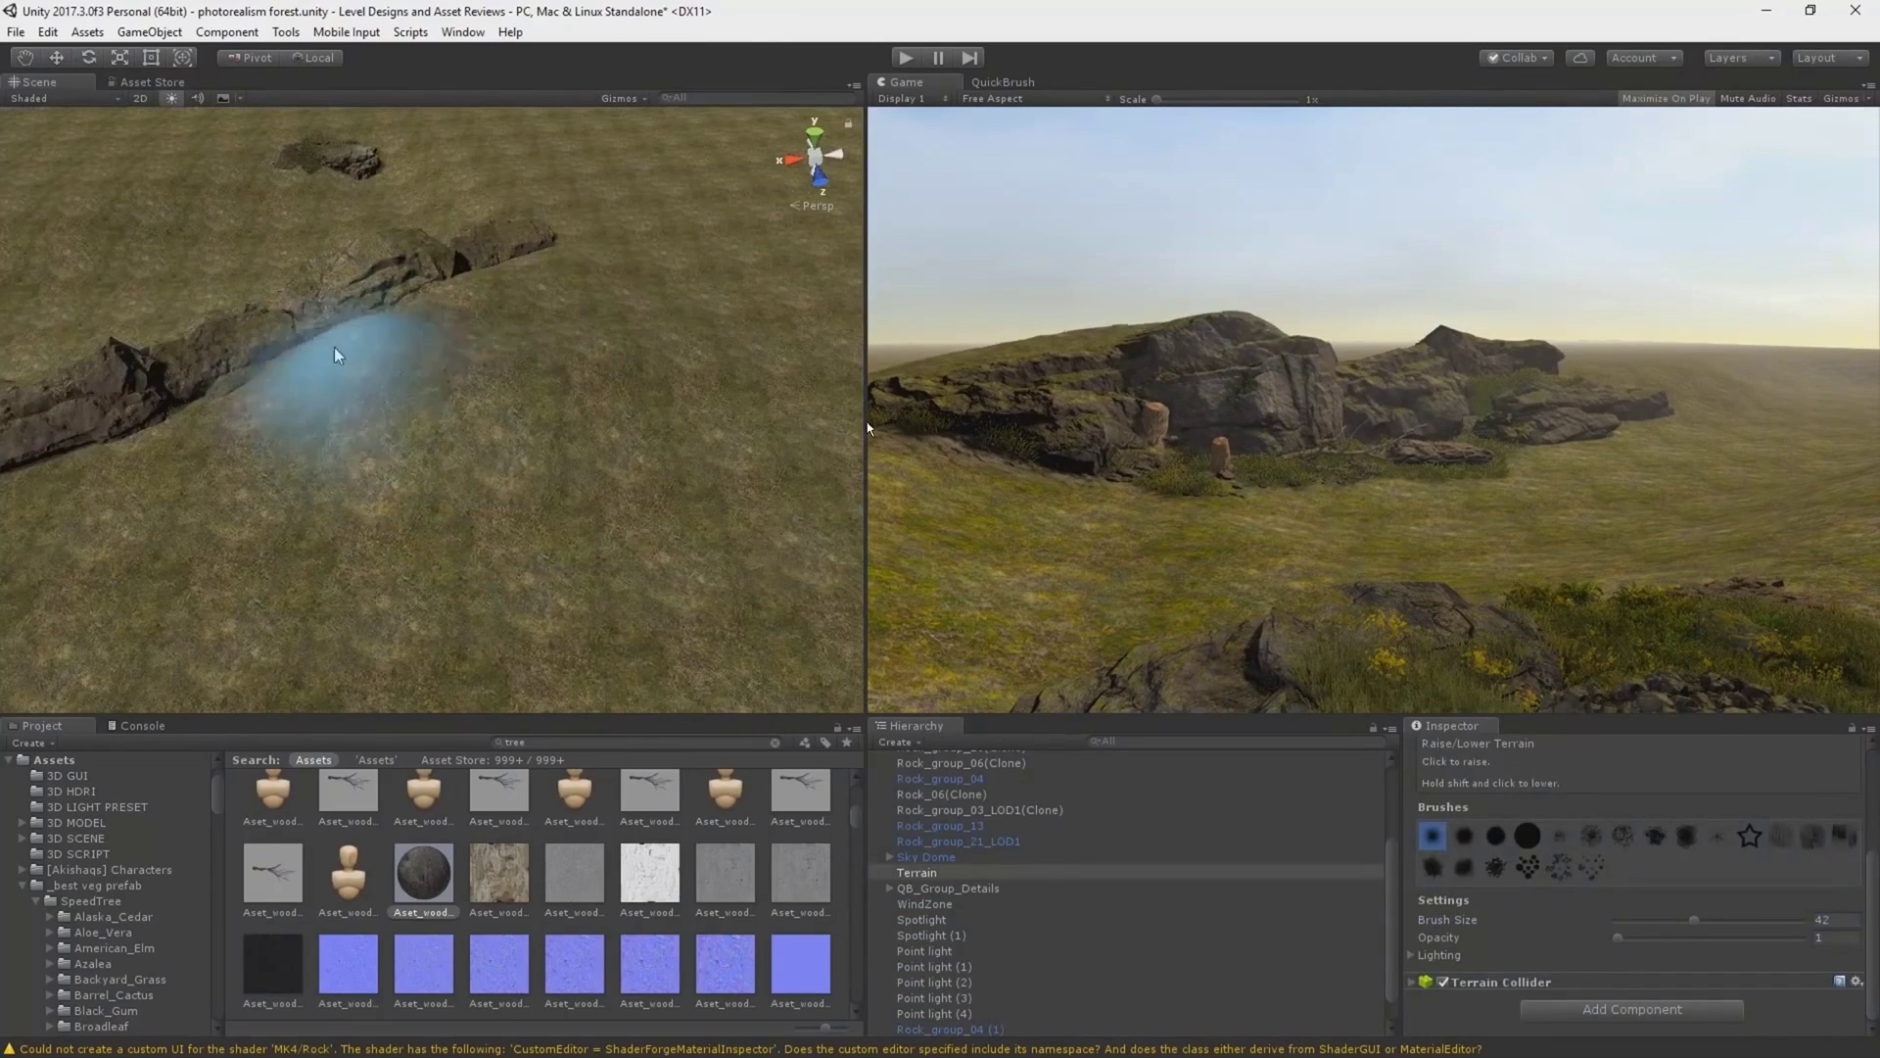
mouse_move(483, 440)
right_mouse_down()
mouse_move(525, 408)
mouse_move(490, 503)
mouse_move(306, 417)
right_mouse_up()
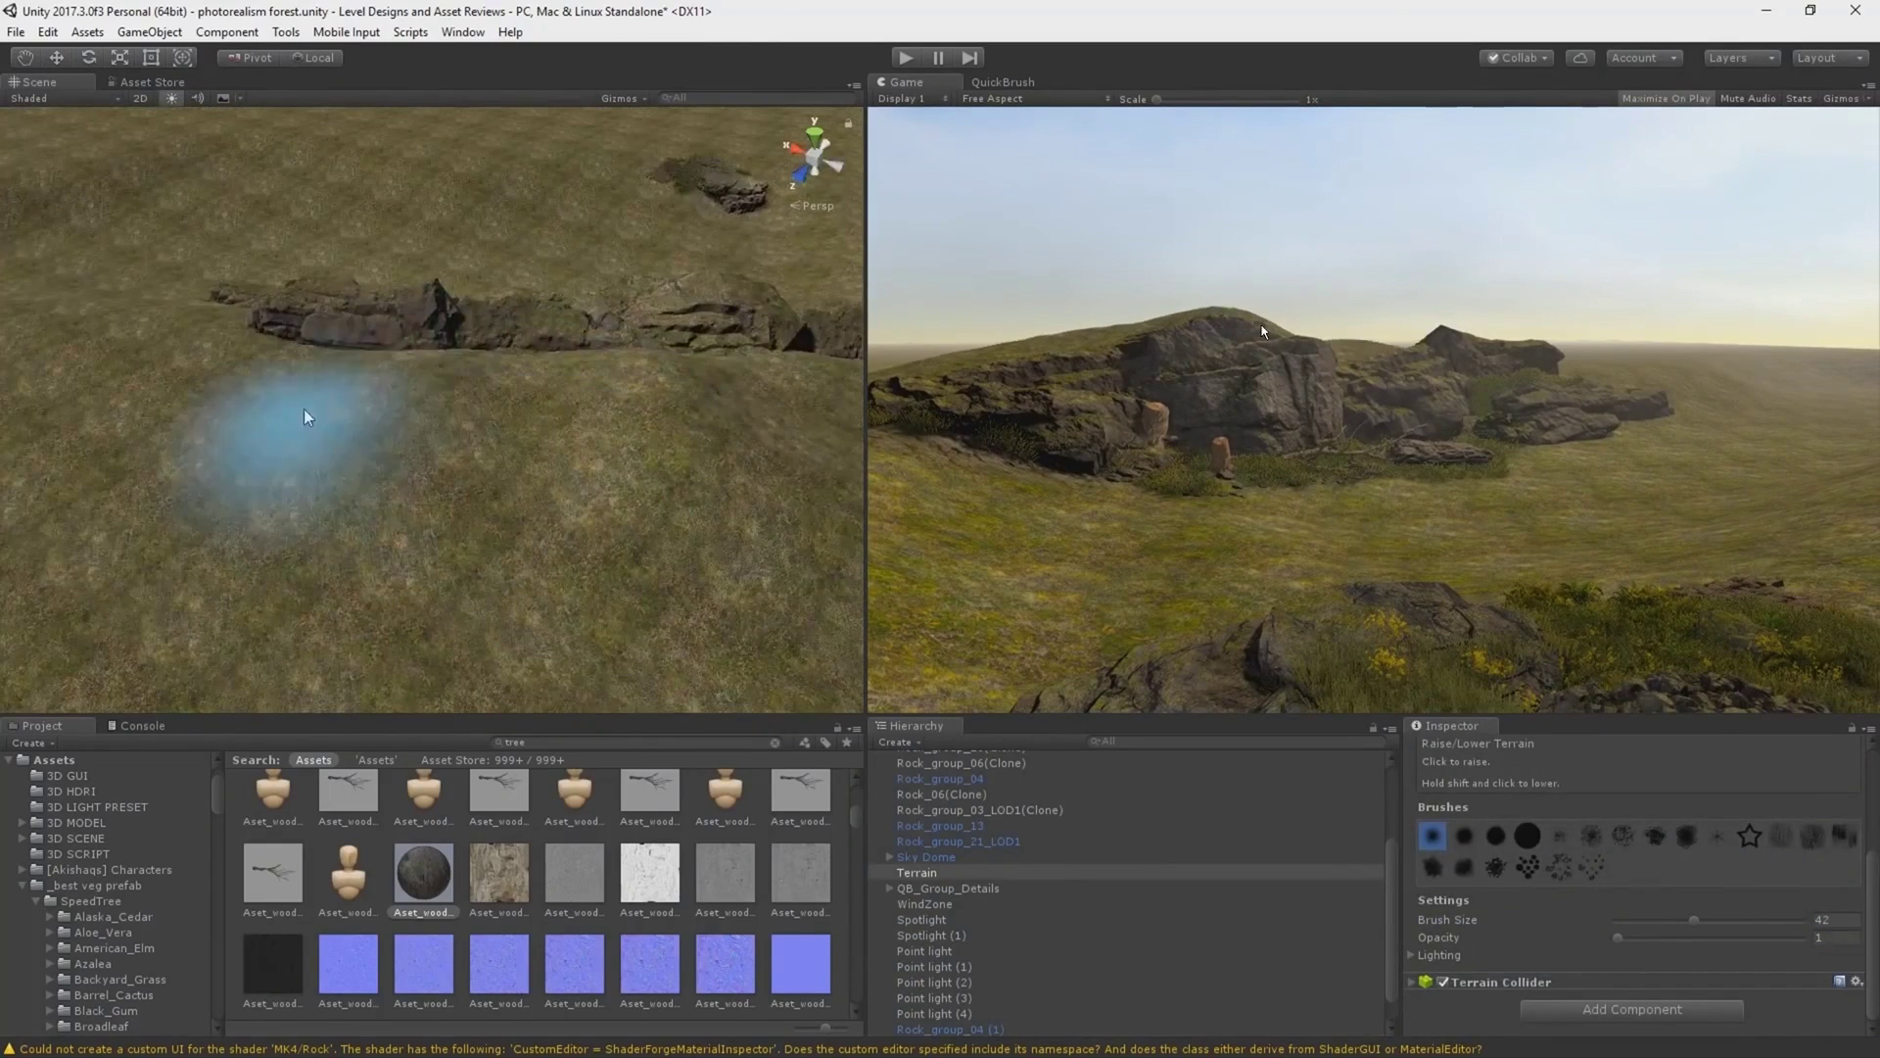
mouse_move(243, 343)
right_mouse_down()
mouse_move(189, 378)
mouse_move(837, 626)
mouse_move(495, 391)
mouse_move(508, 362)
right_mouse_up()
key("shift+e")
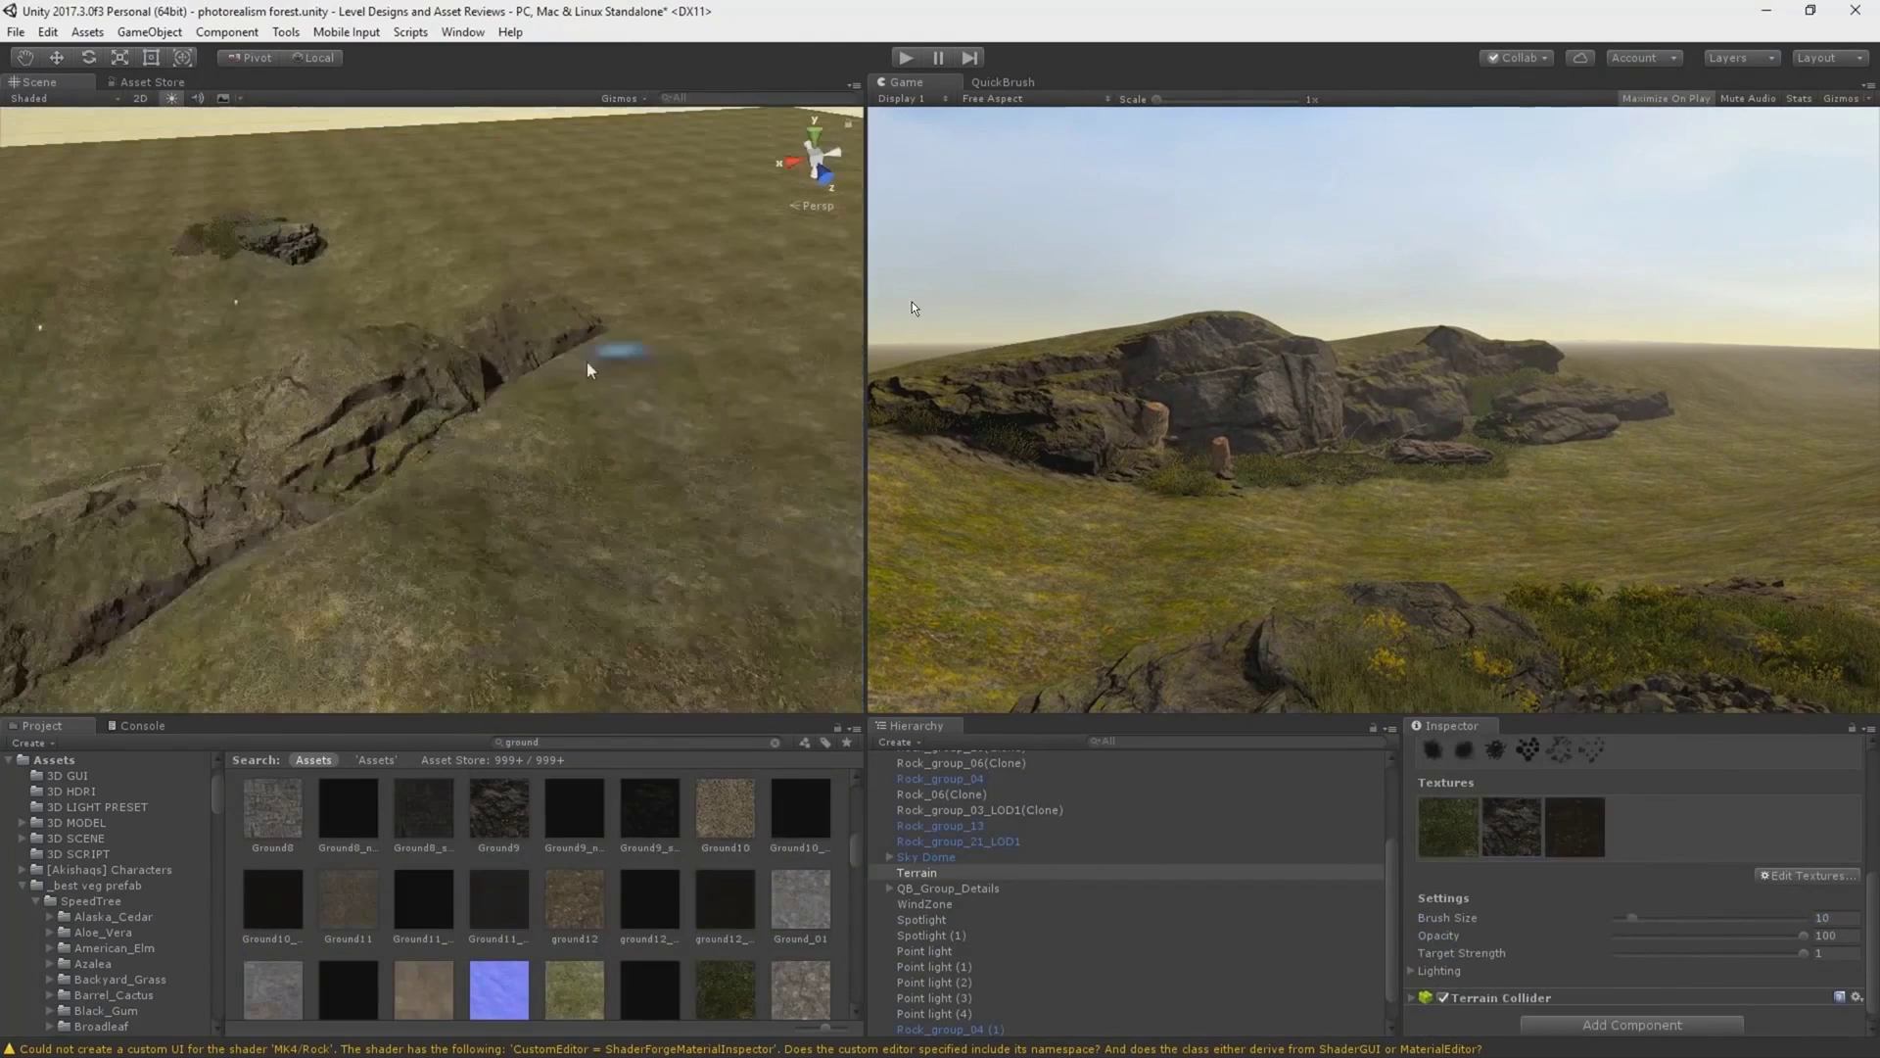
mouse_move(643, 513)
right_mouse_down()
mouse_move(748, 441)
mouse_move(167, 399)
right_mouse_up()
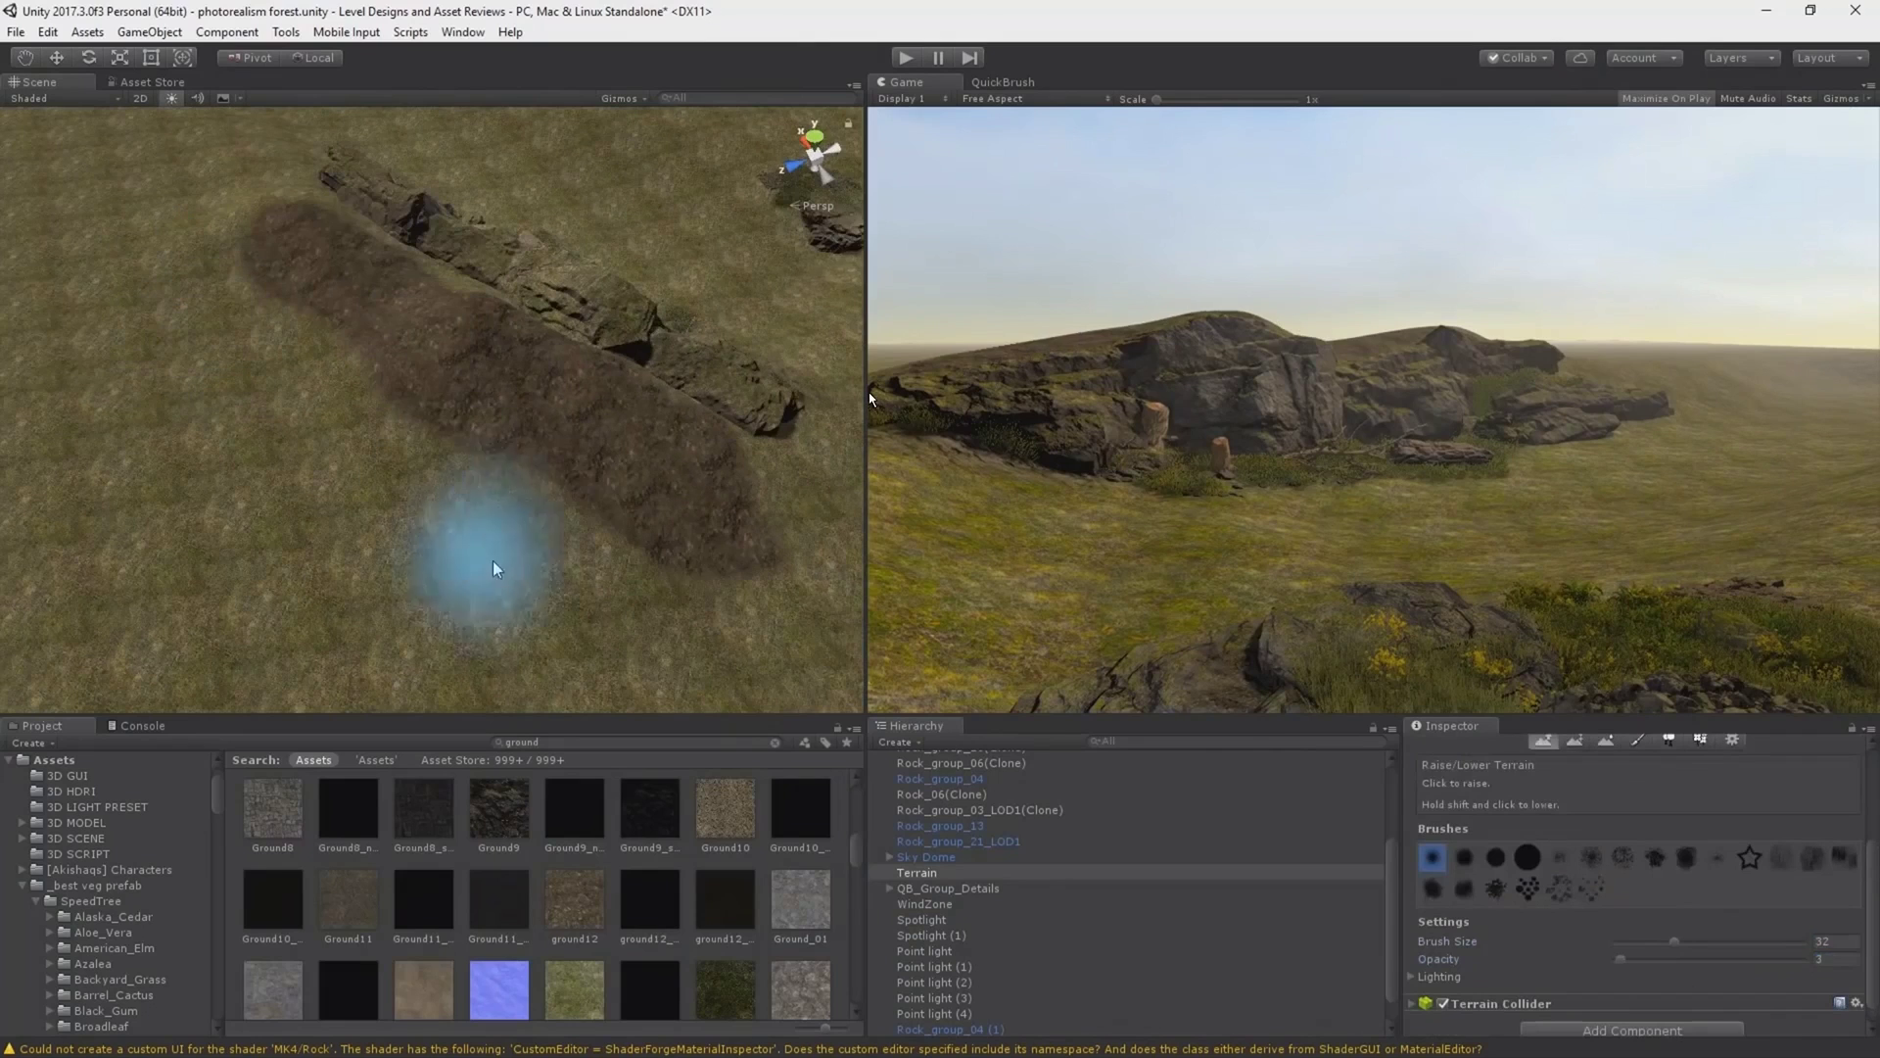
Paint a flat plateau beside the rocks and smooth its edges into a rounded hill.
key("shift+w")
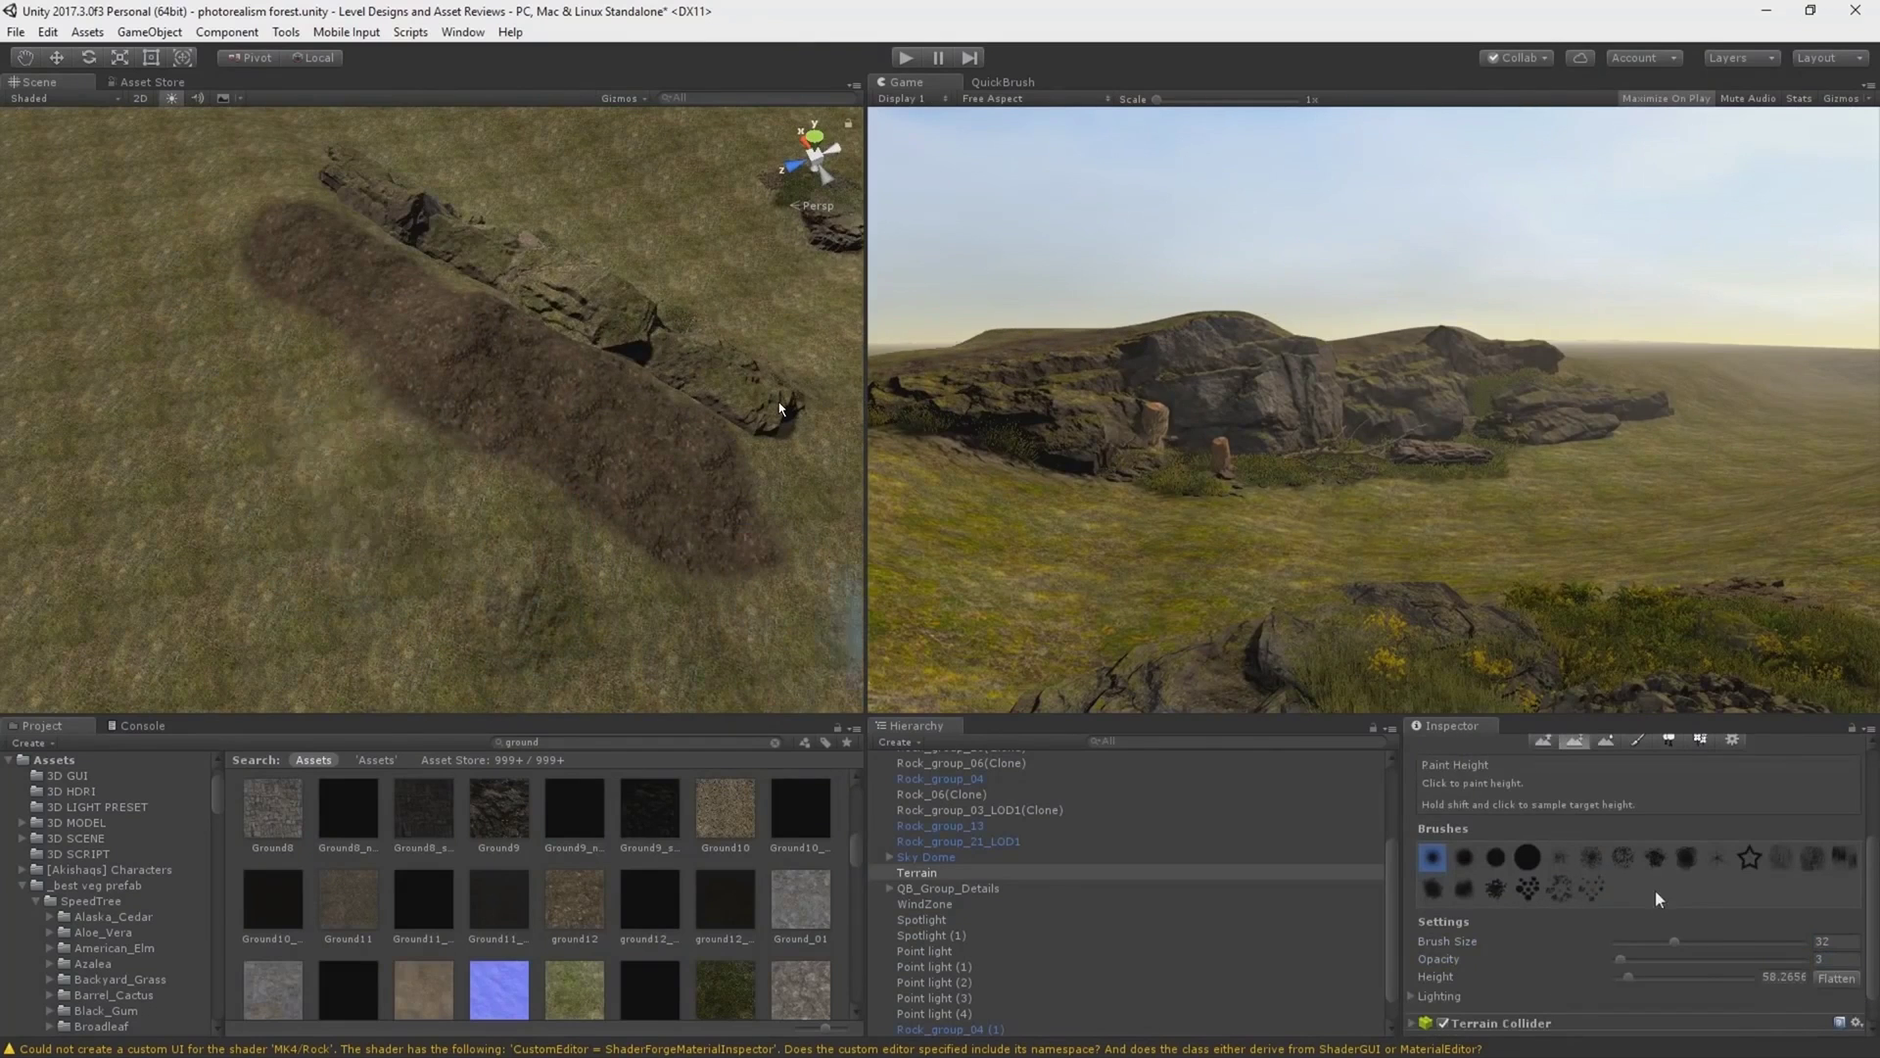
mouse_move(232, 339)
left_mouse_down()
mouse_move(825, 602)
mouse_move(487, 391)
mouse_move(521, 647)
mouse_move(460, 322)
mouse_move(771, 662)
mouse_move(265, 509)
mouse_move(105, 189)
left_mouse_up()
key("shift+e")
left_click_drag(125, 252, 272, 621)
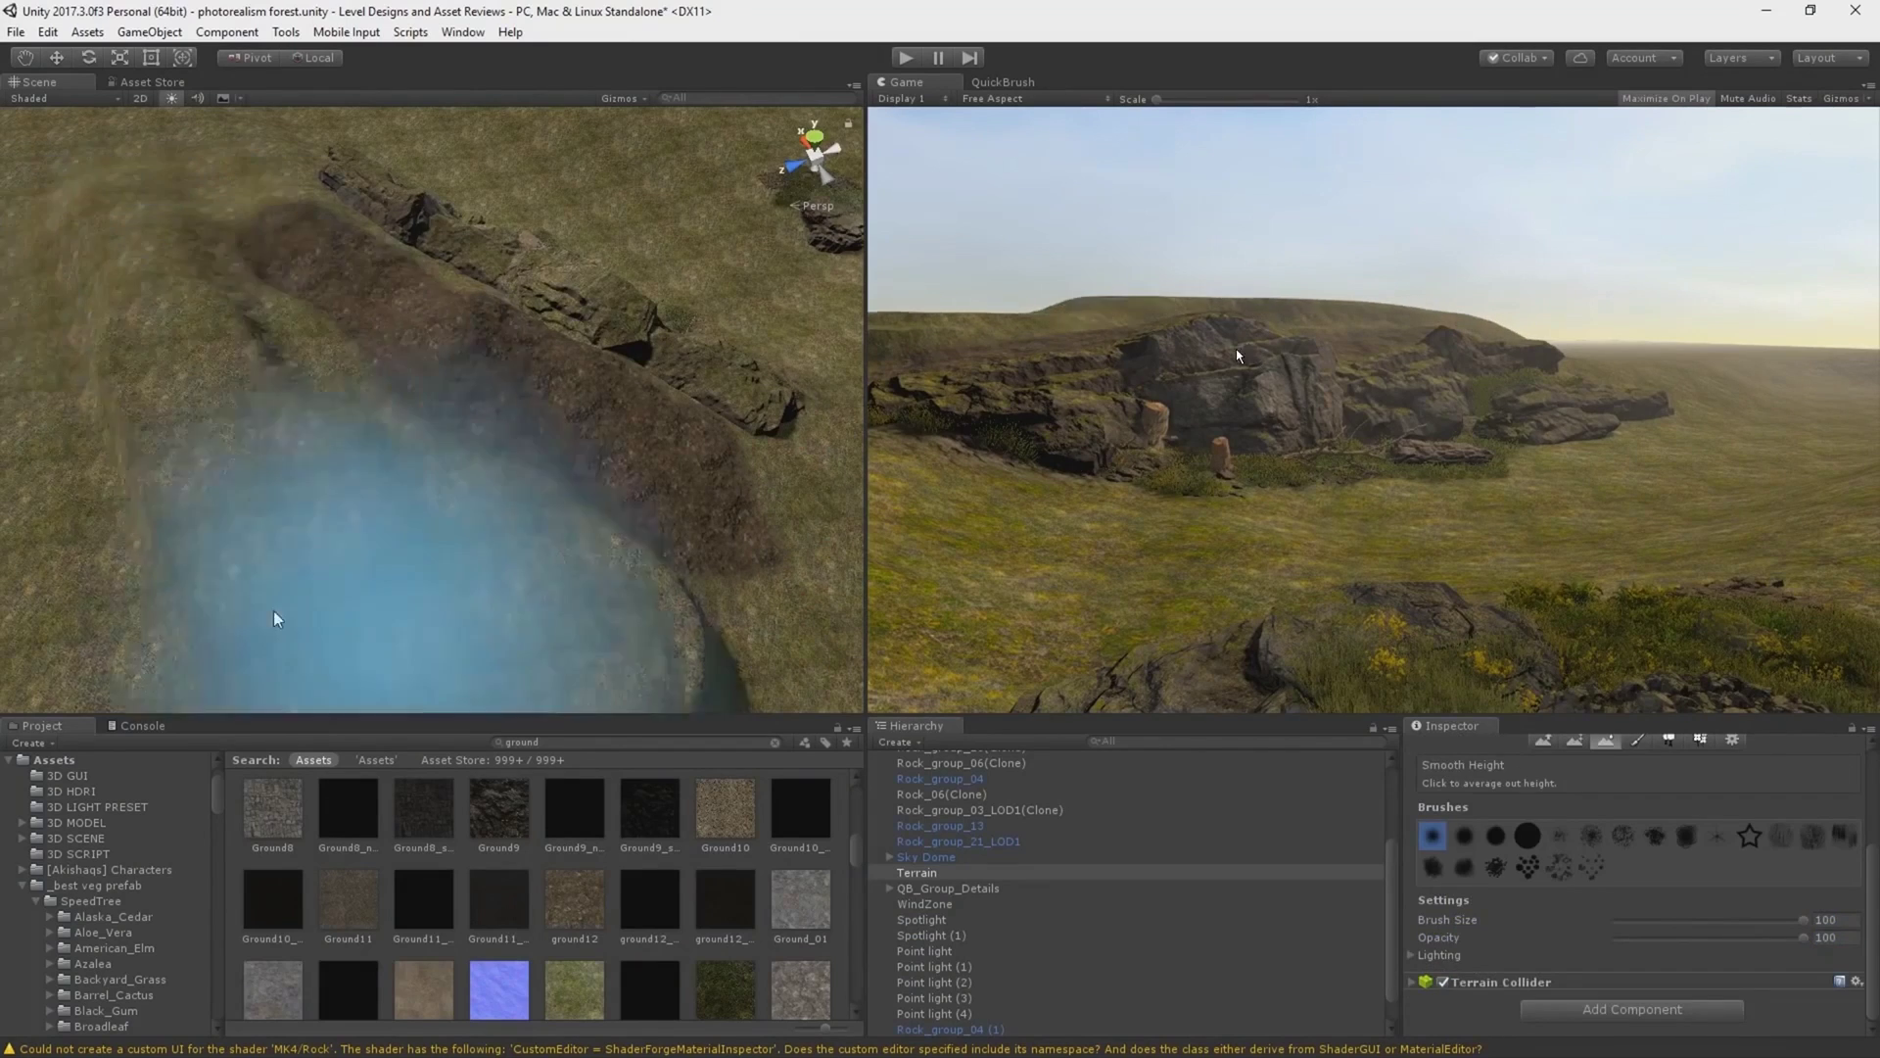
right_click_drag(272, 621, 437, 404)
mouse_move(438, 404)
left_mouse_down()
mouse_move(294, 421)
mouse_move(450, 483)
left_mouse_up()
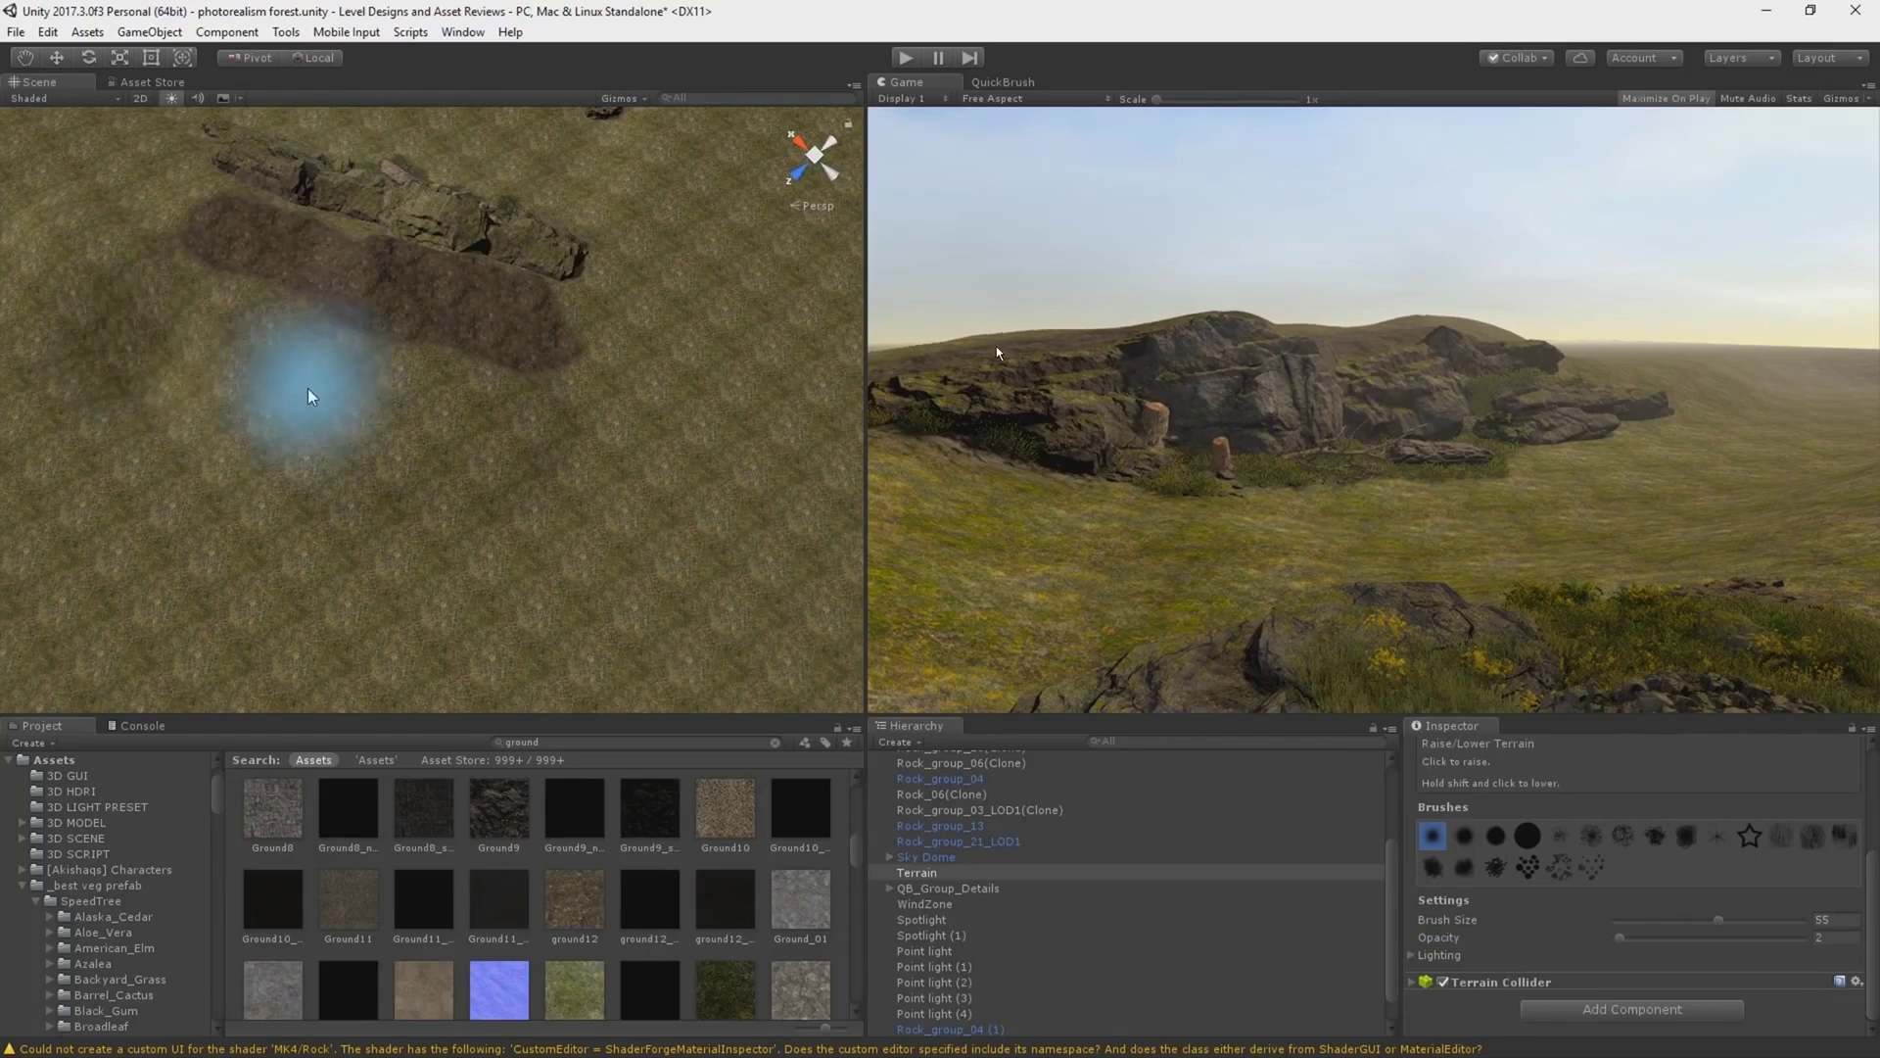
key("shift+w")
right_click_drag(308, 388, 361, 336)
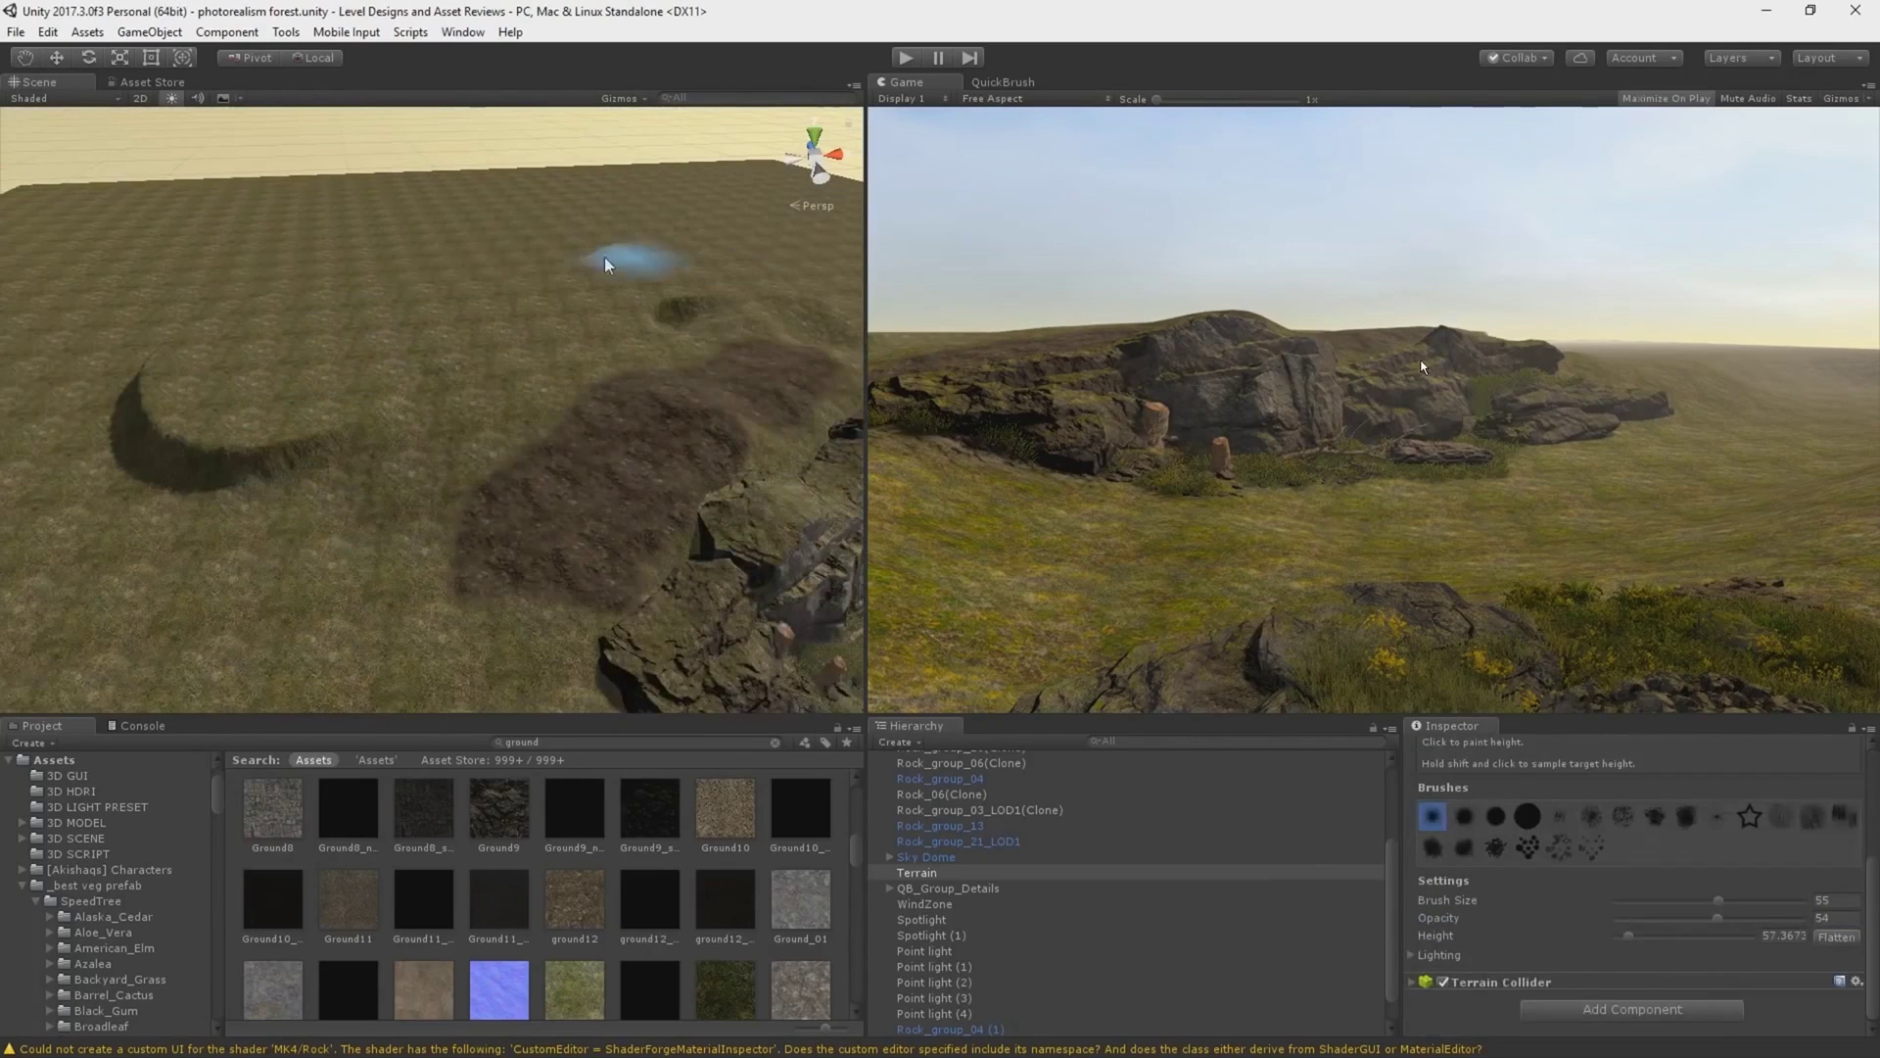
right_click_drag(605, 264, 576, 286)
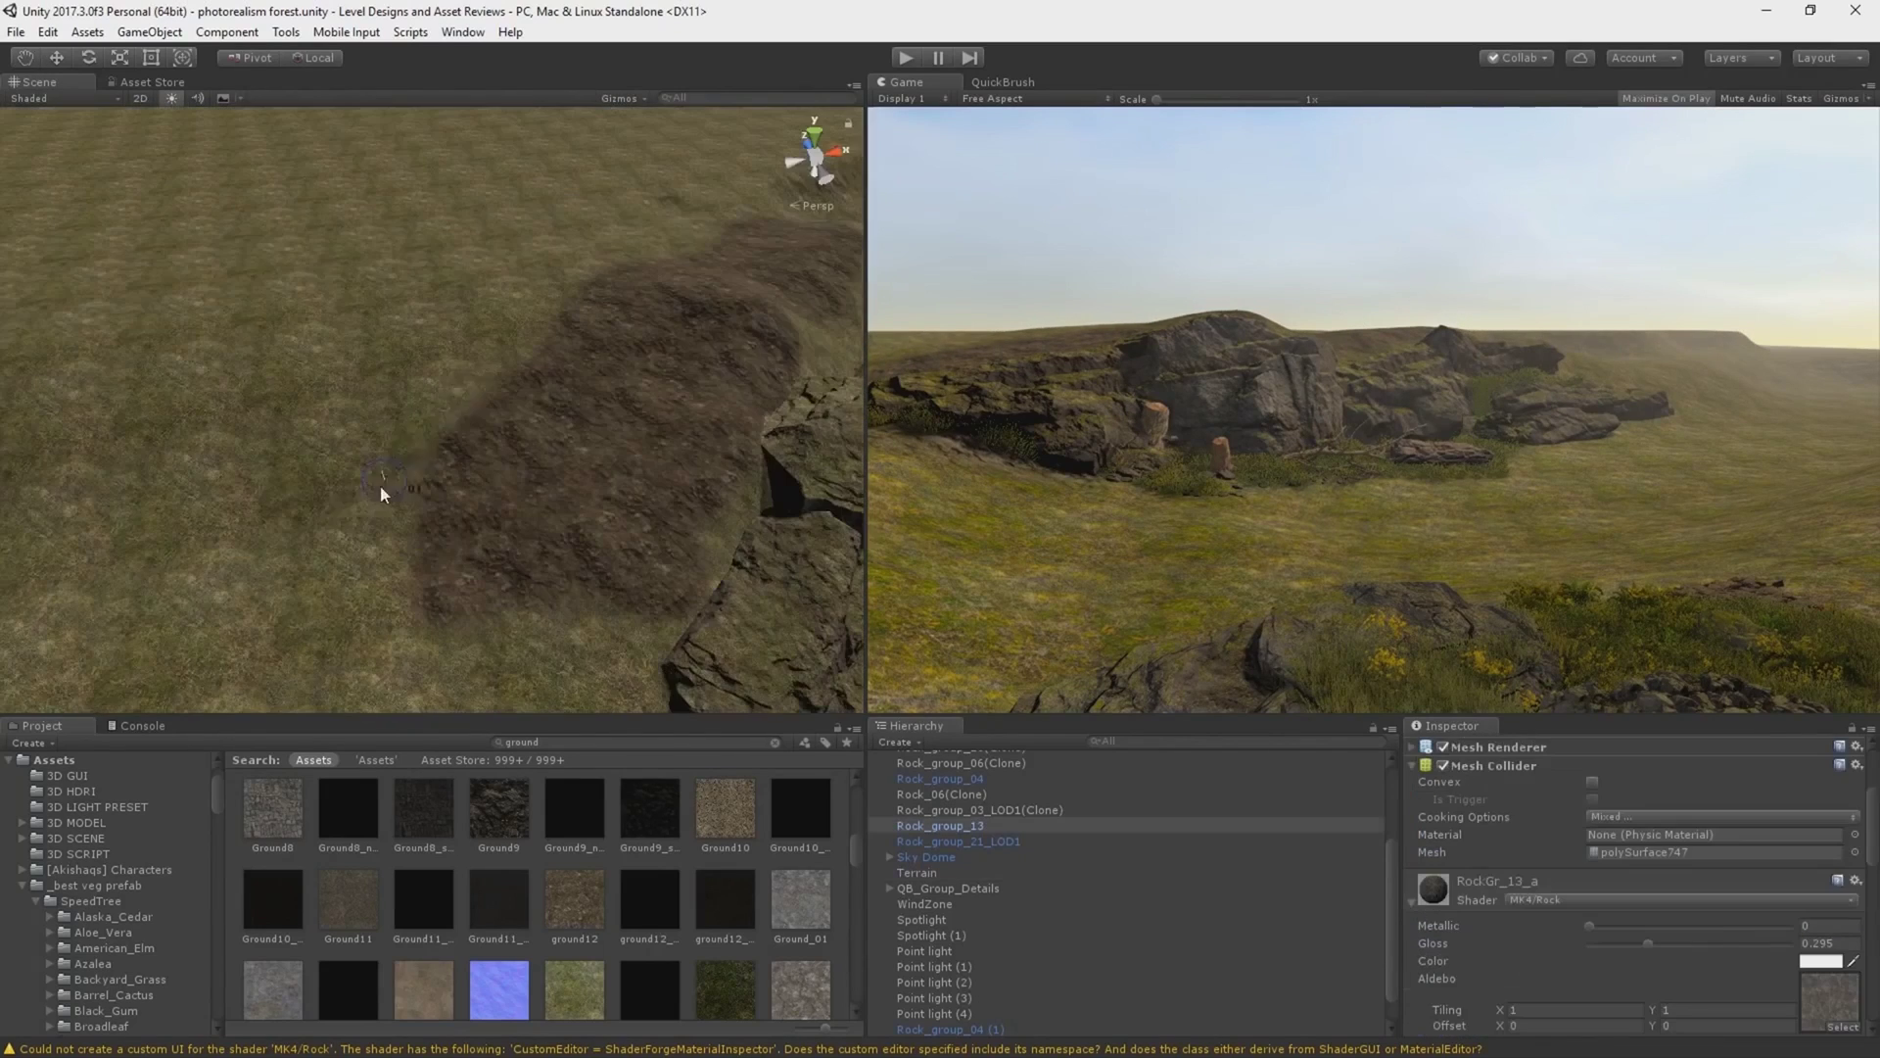
left_click(1002, 82)
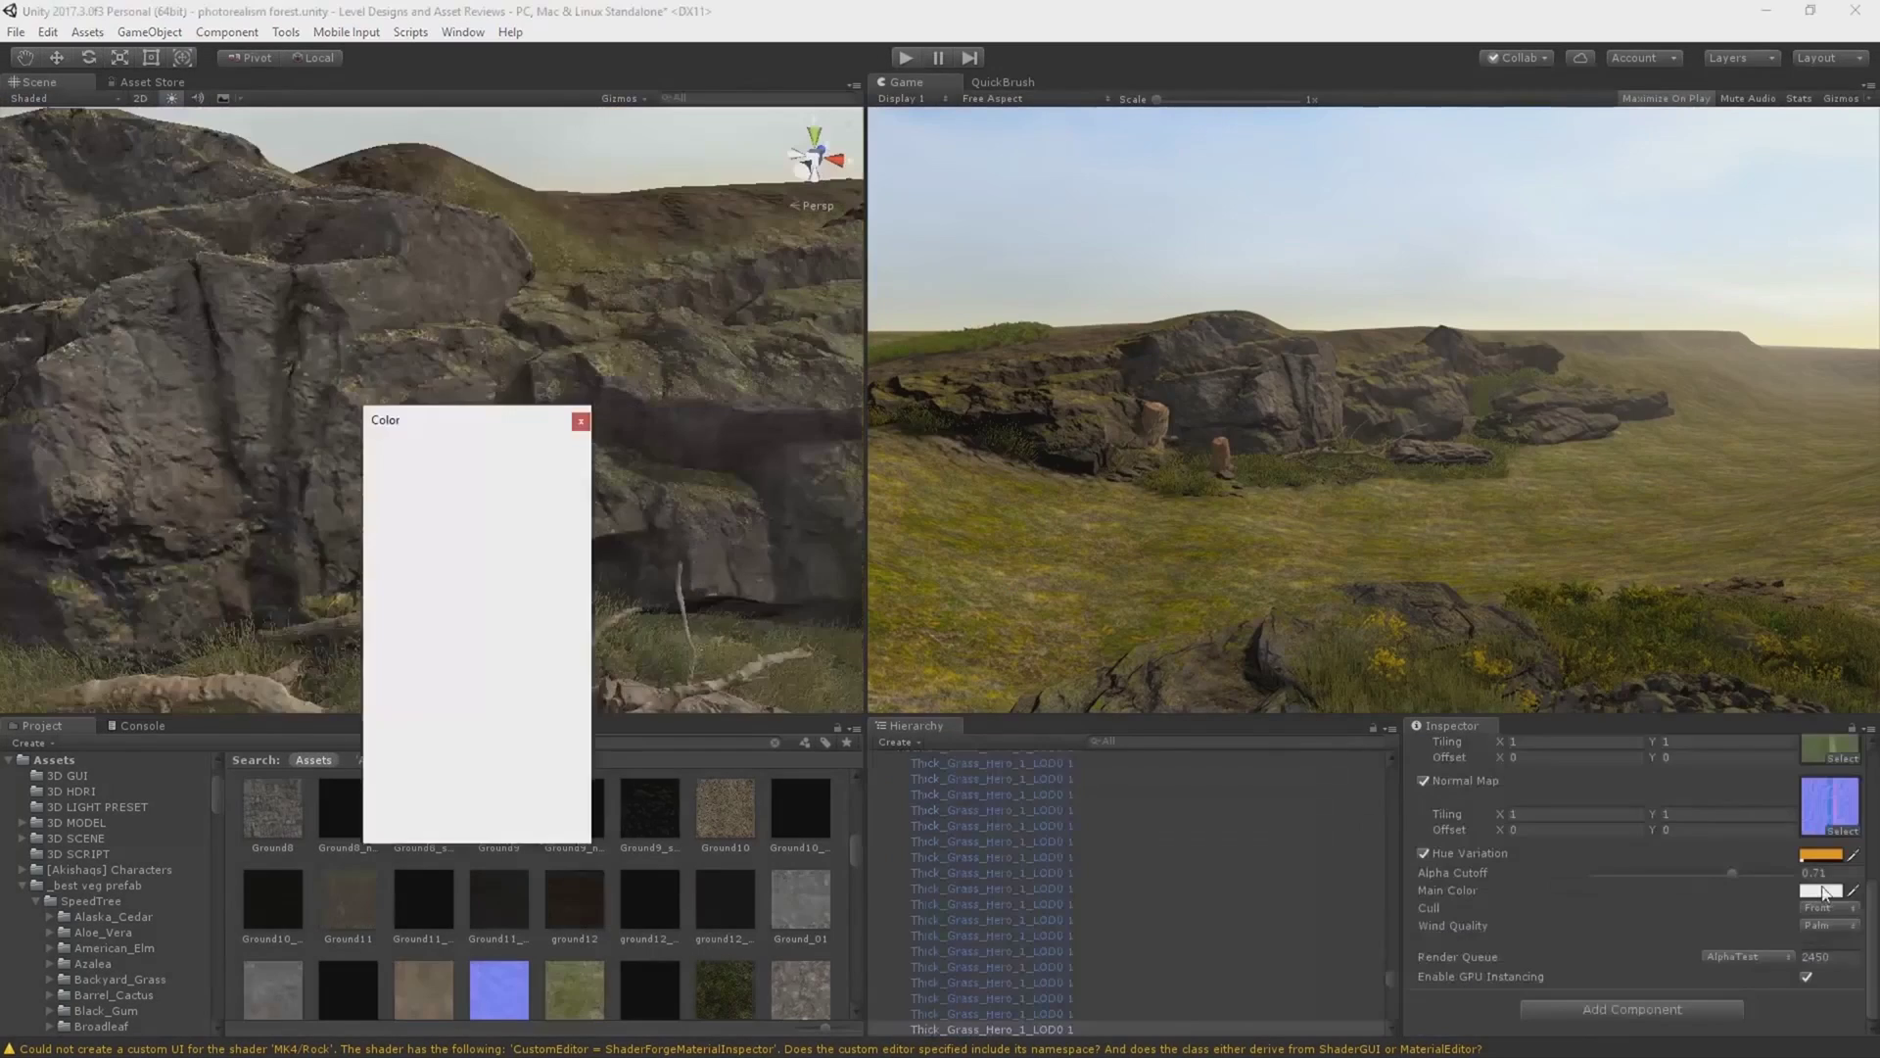
Tint the grass light green and place an Elderberry bush and a Rough_Grass clump.
left_click_drag(610, 567, 587, 607)
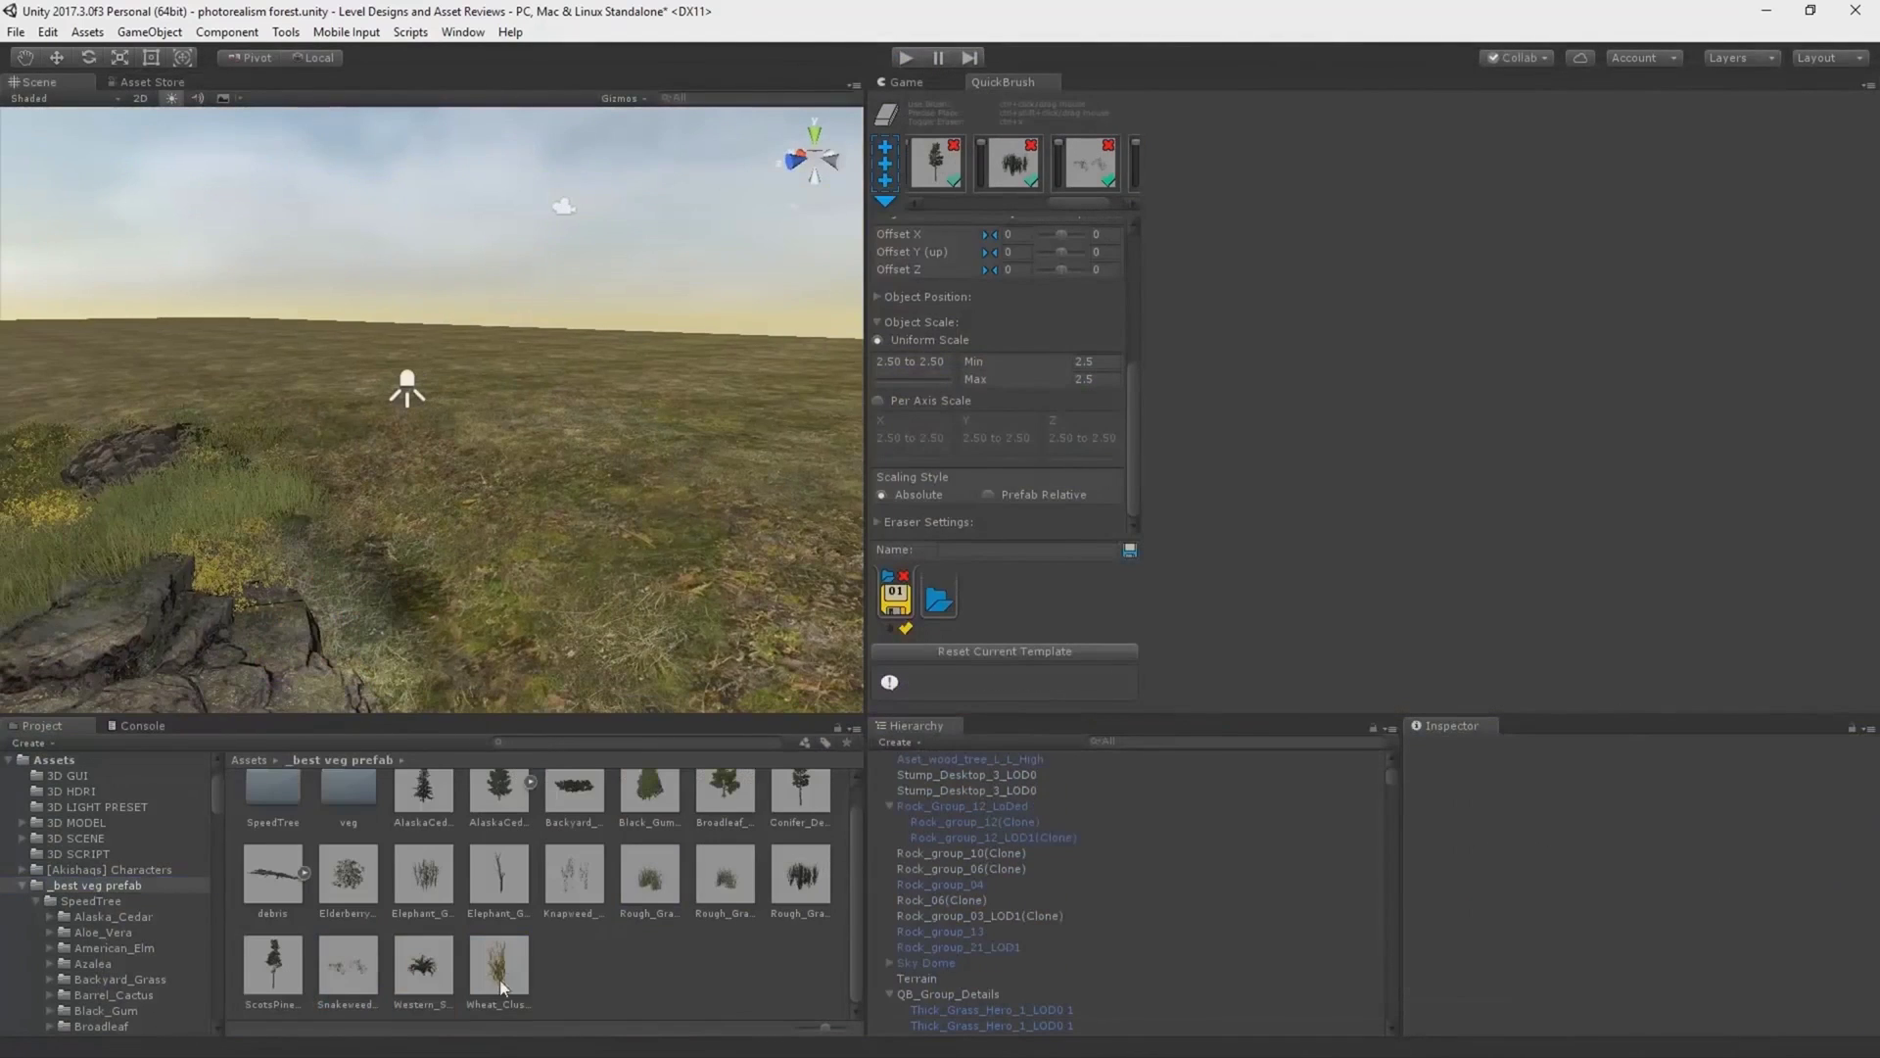
left_click_drag(347, 901, 395, 573)
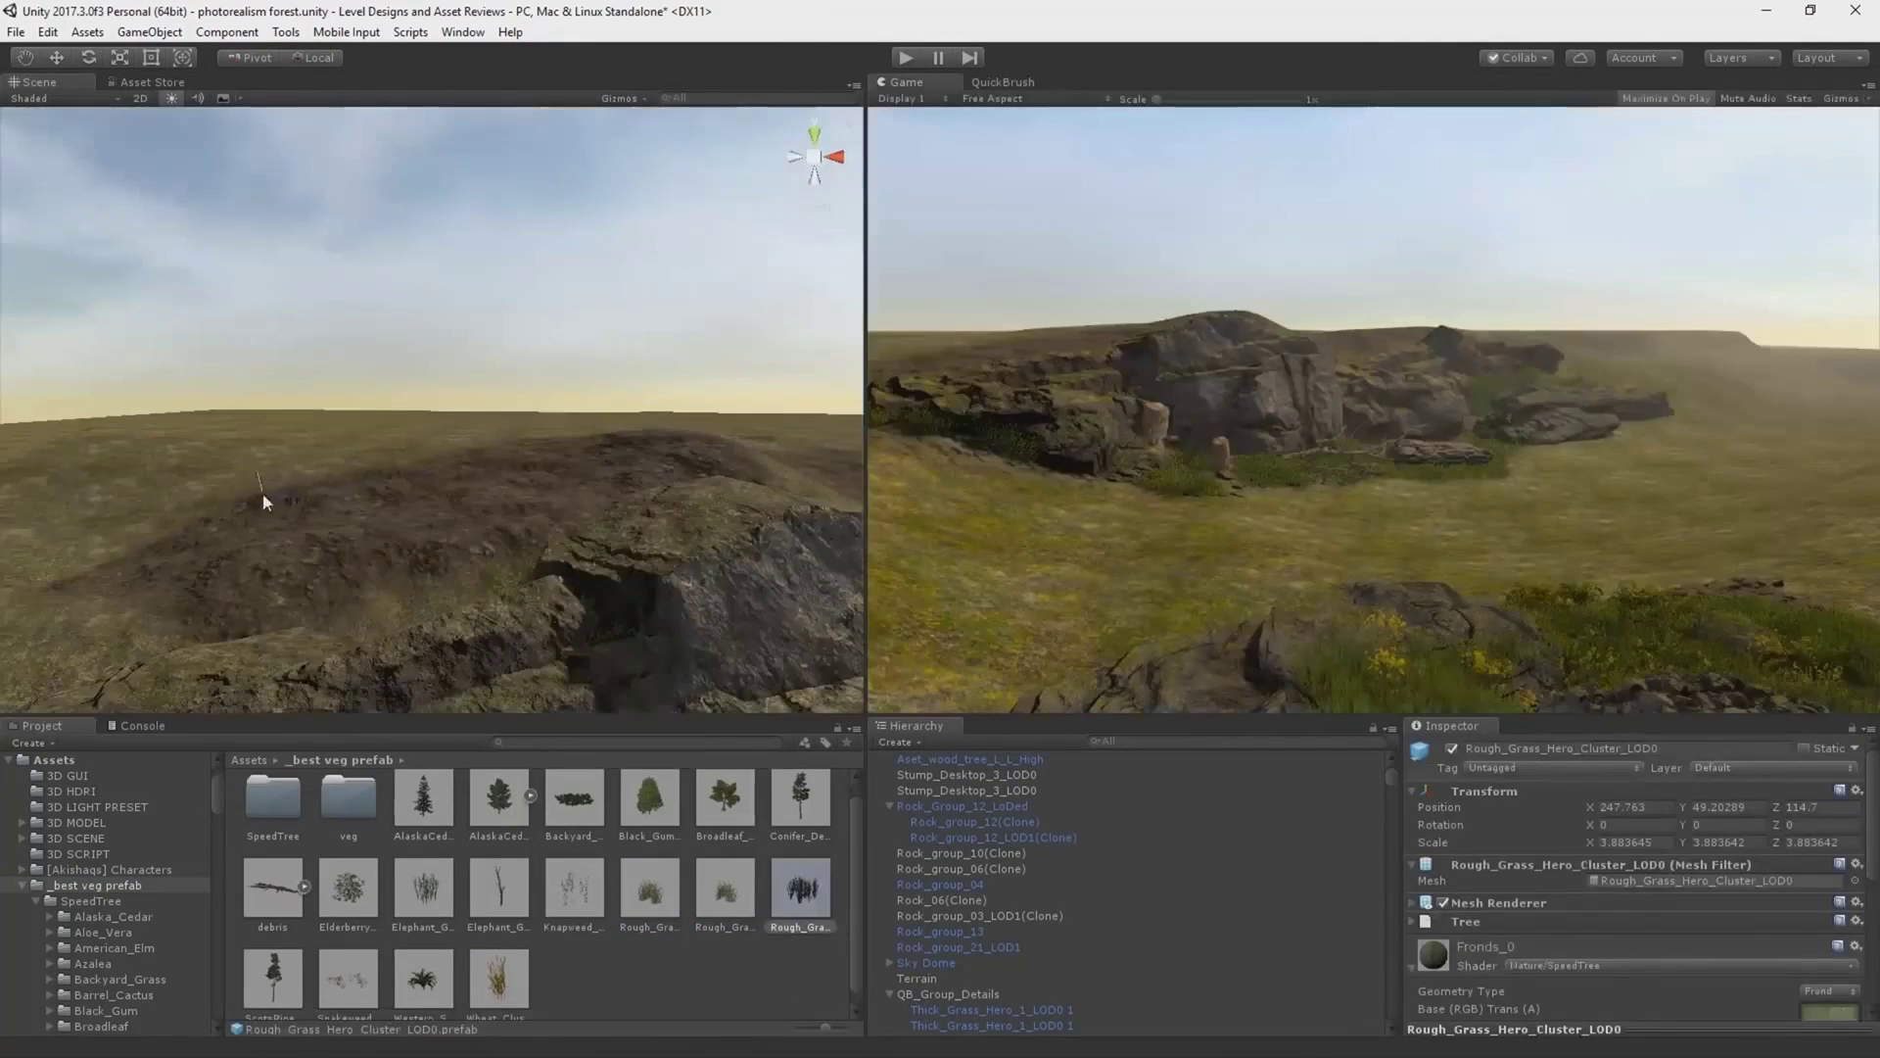
left_click_drag(262, 492, 492, 379)
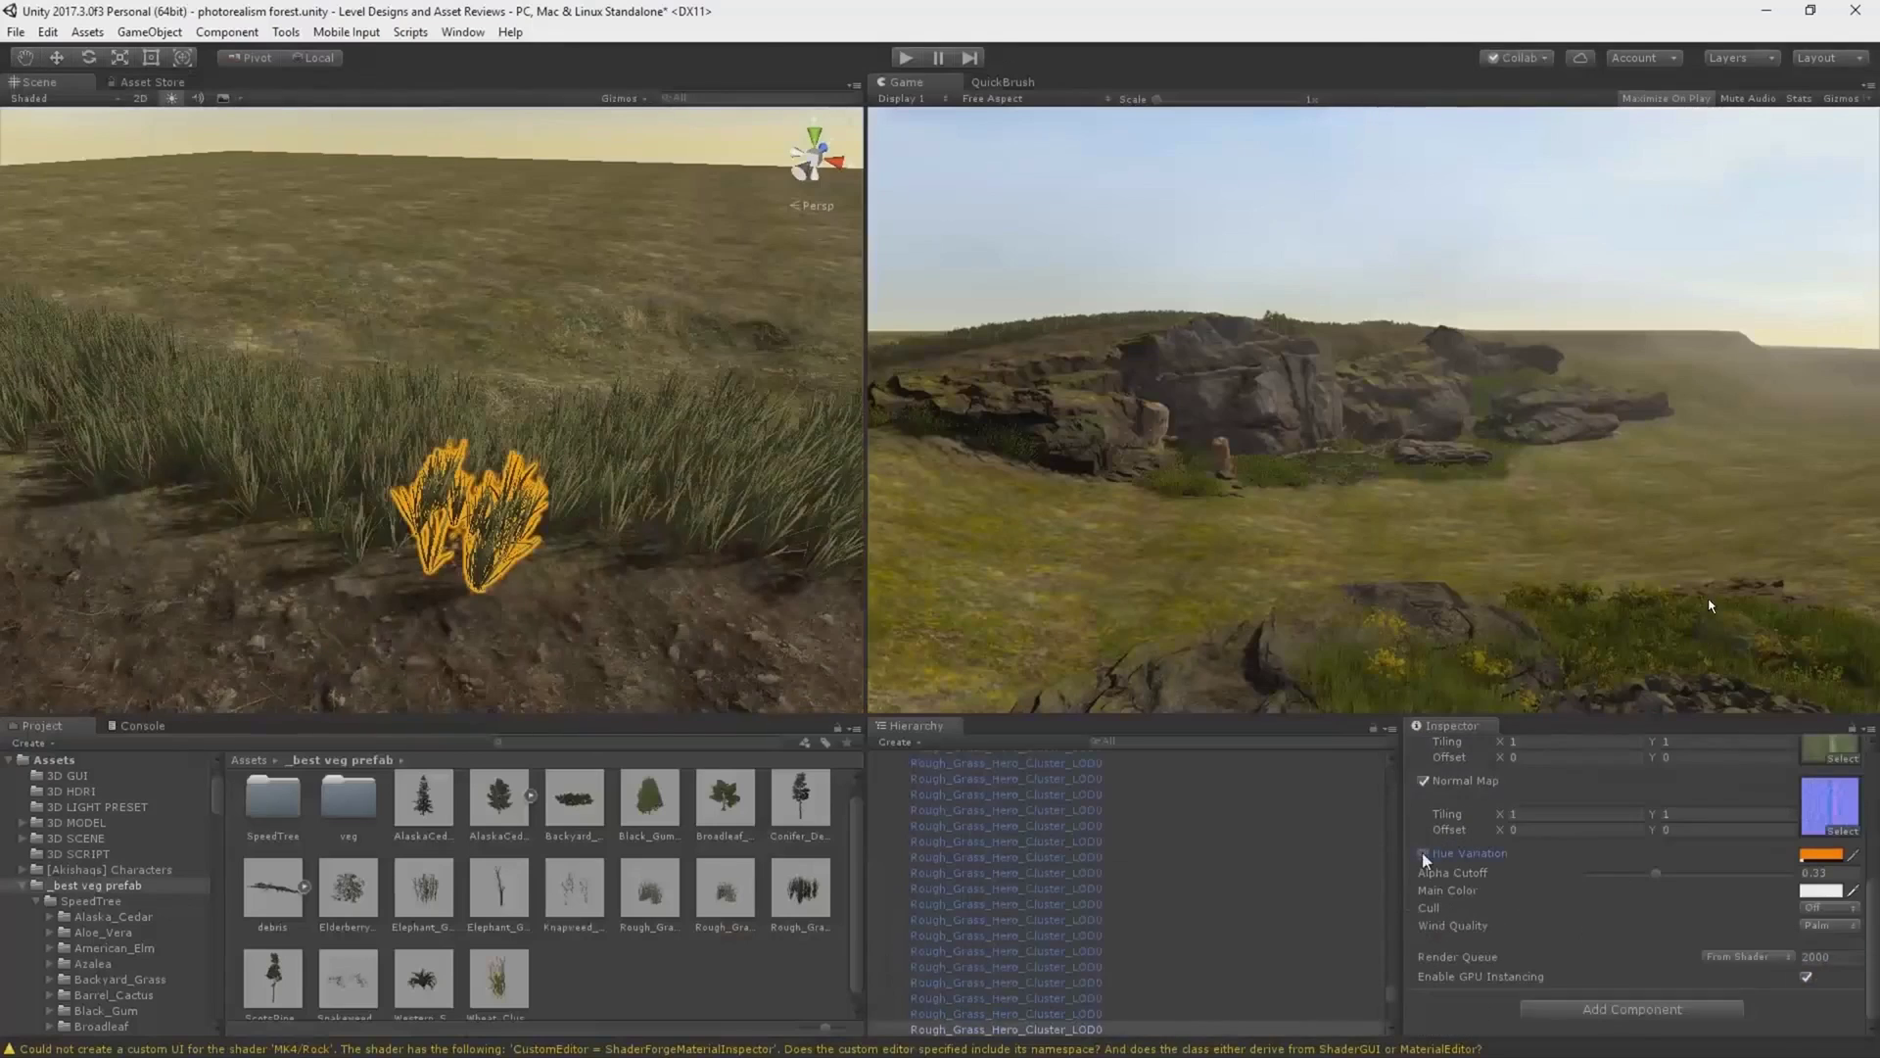
Preview the game, then paint grass clumps across the terrain with QuickBrush.
left_click(905, 56)
left_click(905, 57)
right_click_drag(744, 225, 572, 209)
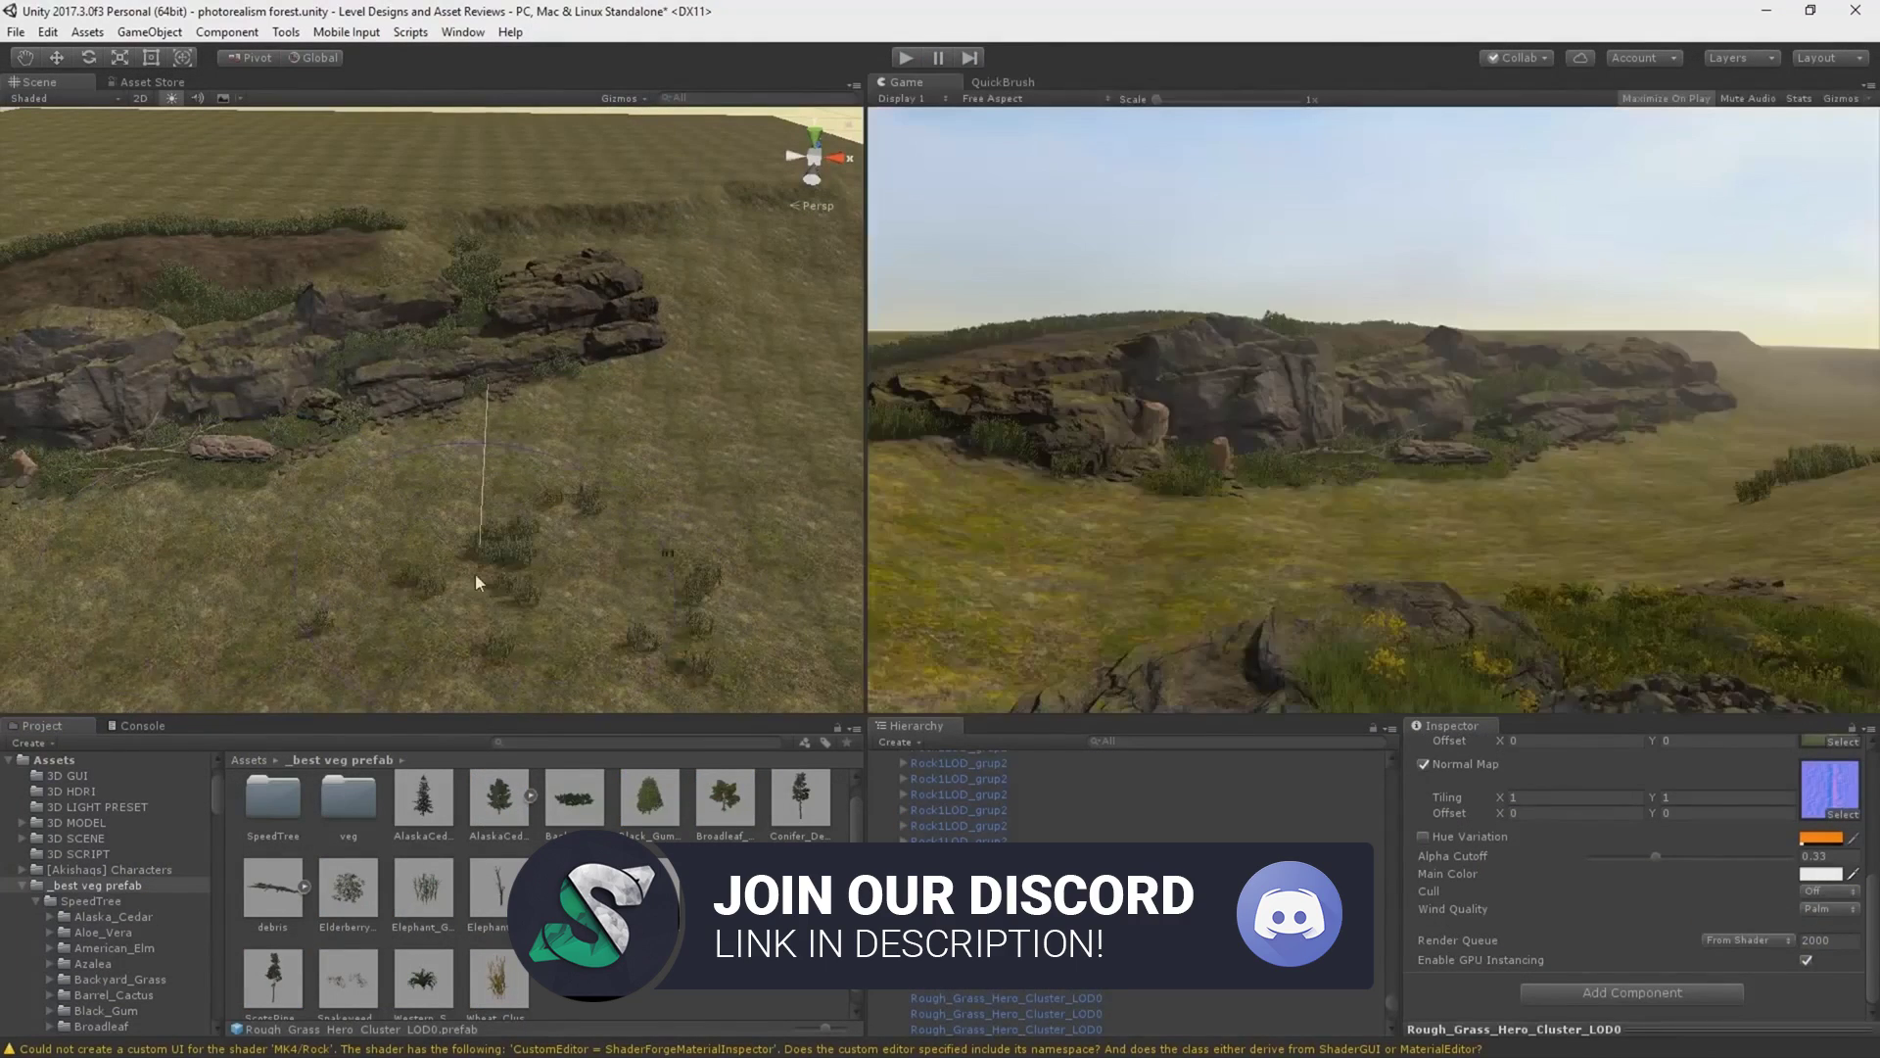
right_click_drag(474, 573, 450, 468)
mouse_move(449, 468)
left_mouse_down()
mouse_move(802, 484)
mouse_move(772, 363)
left_mouse_up()
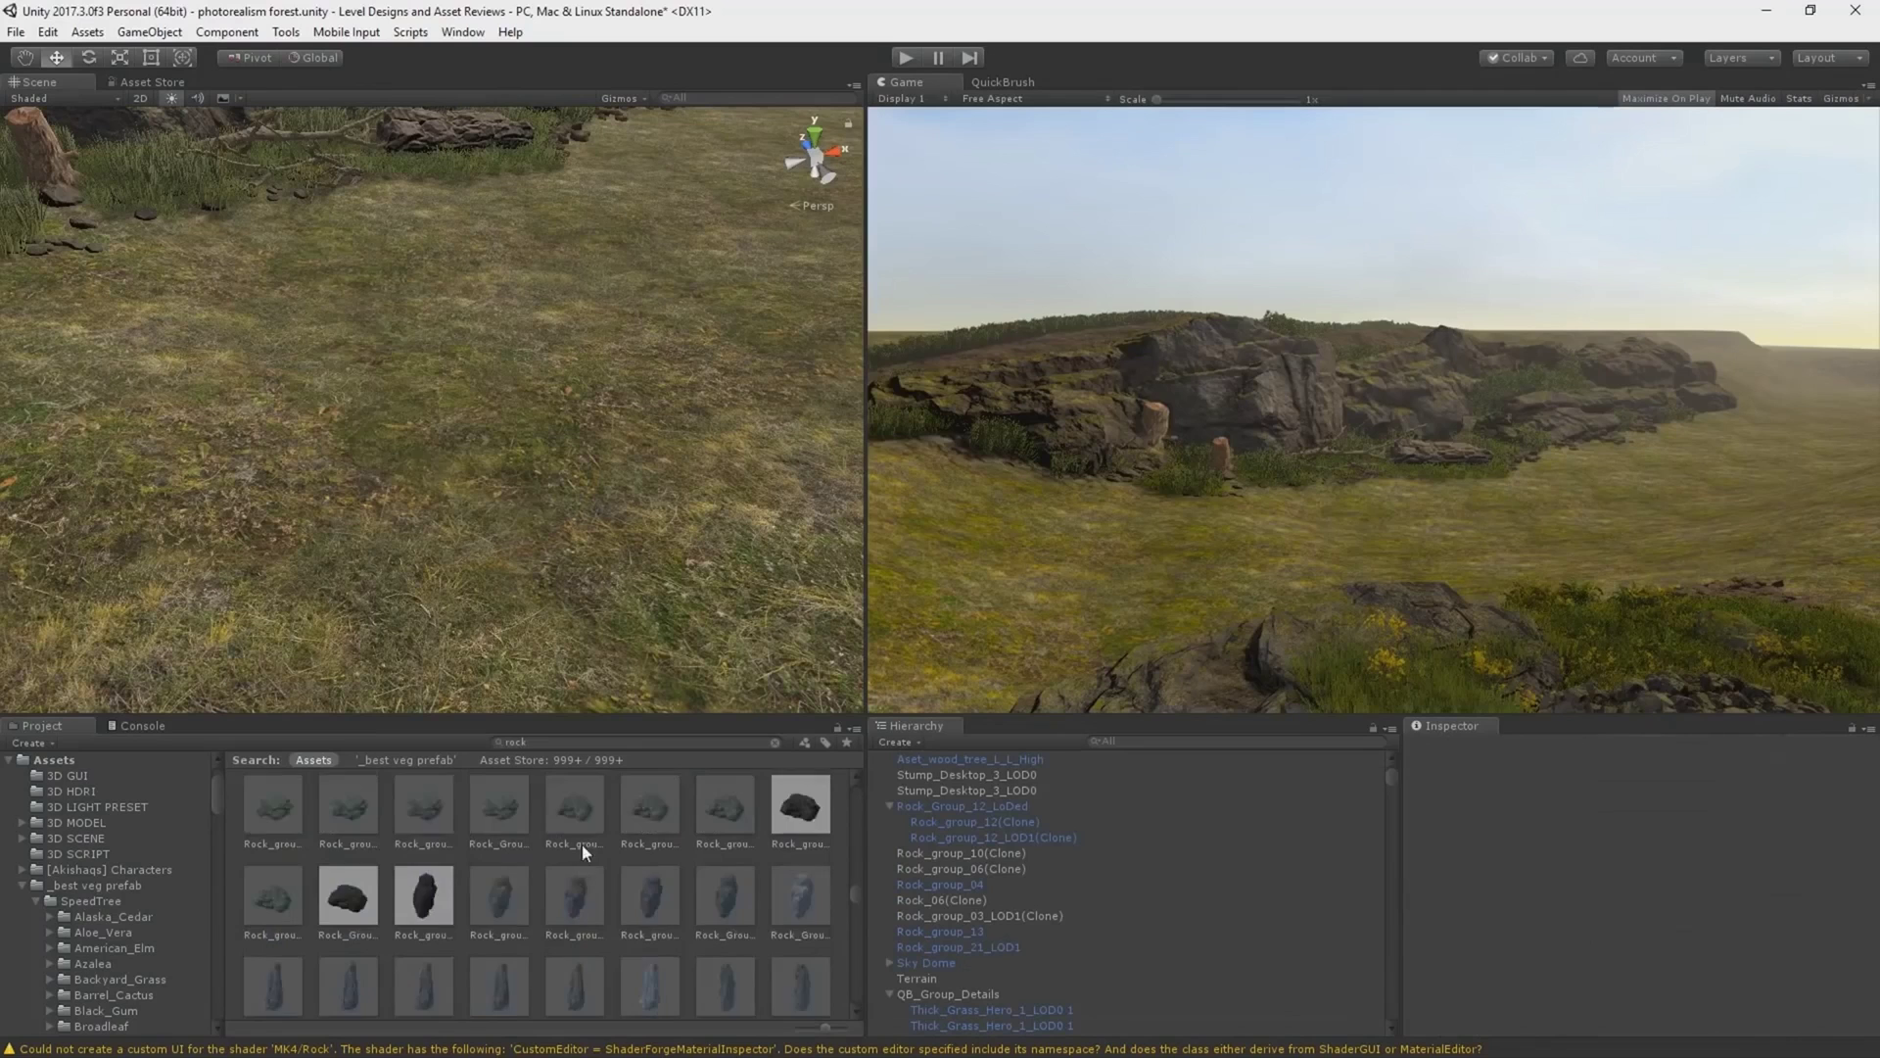
Scatter small RockSm rocks onto the grassy ground with QuickBrush.
left_click_drag(581, 843, 449, 437)
key("ctrl+z")
key("ctrl+z")
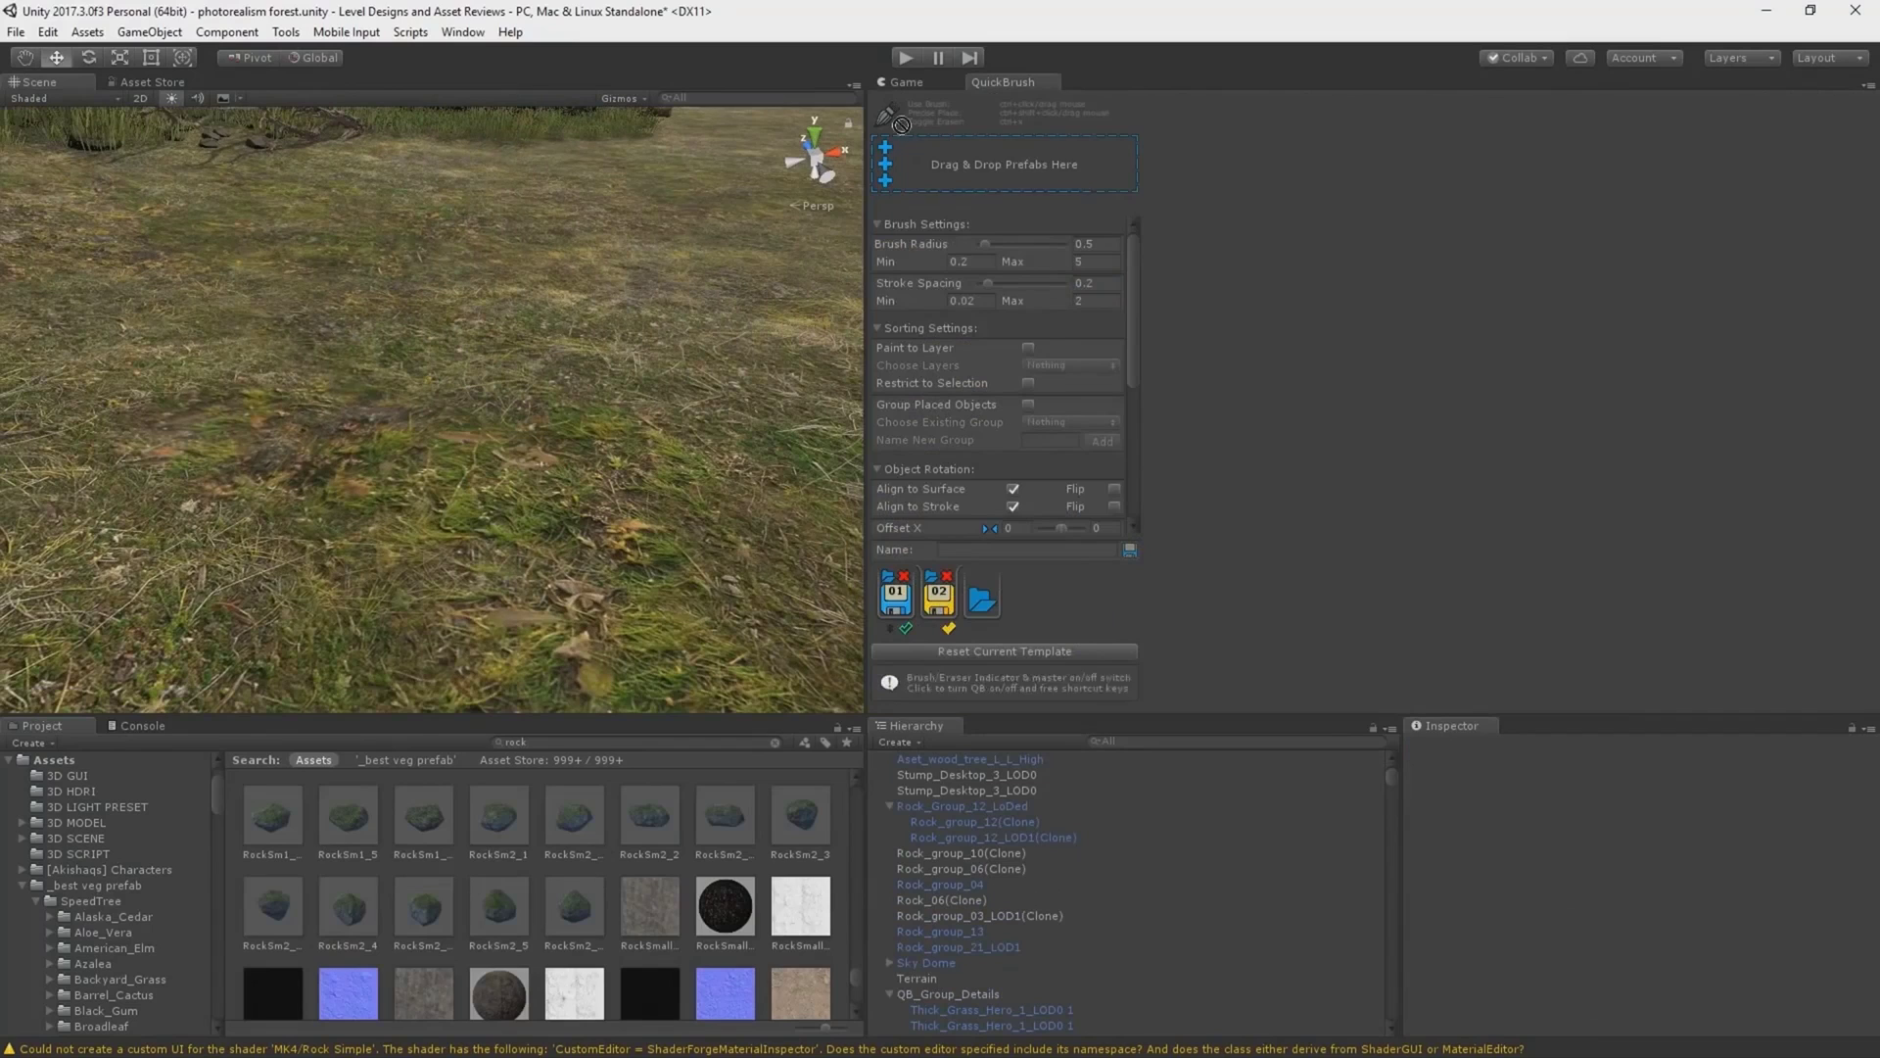
scroll(571, 866, "up", 3)
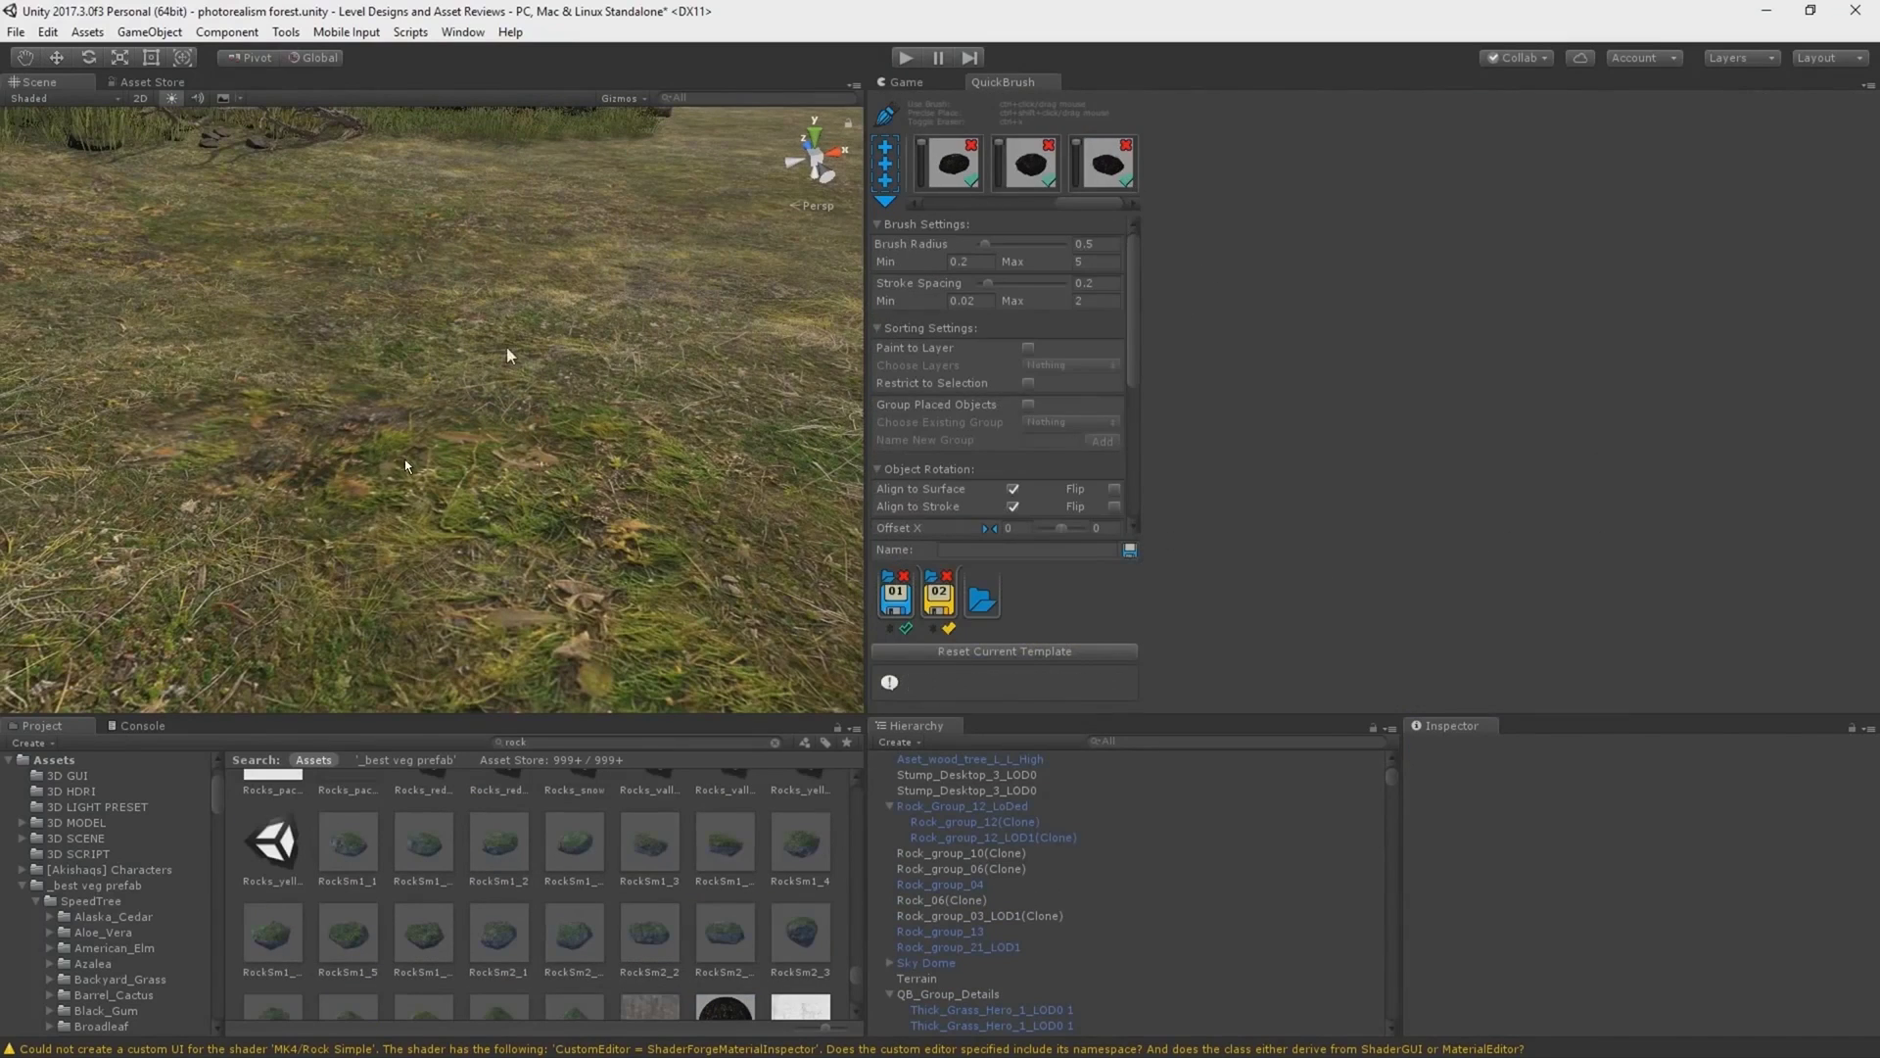
left_click(1072, 365)
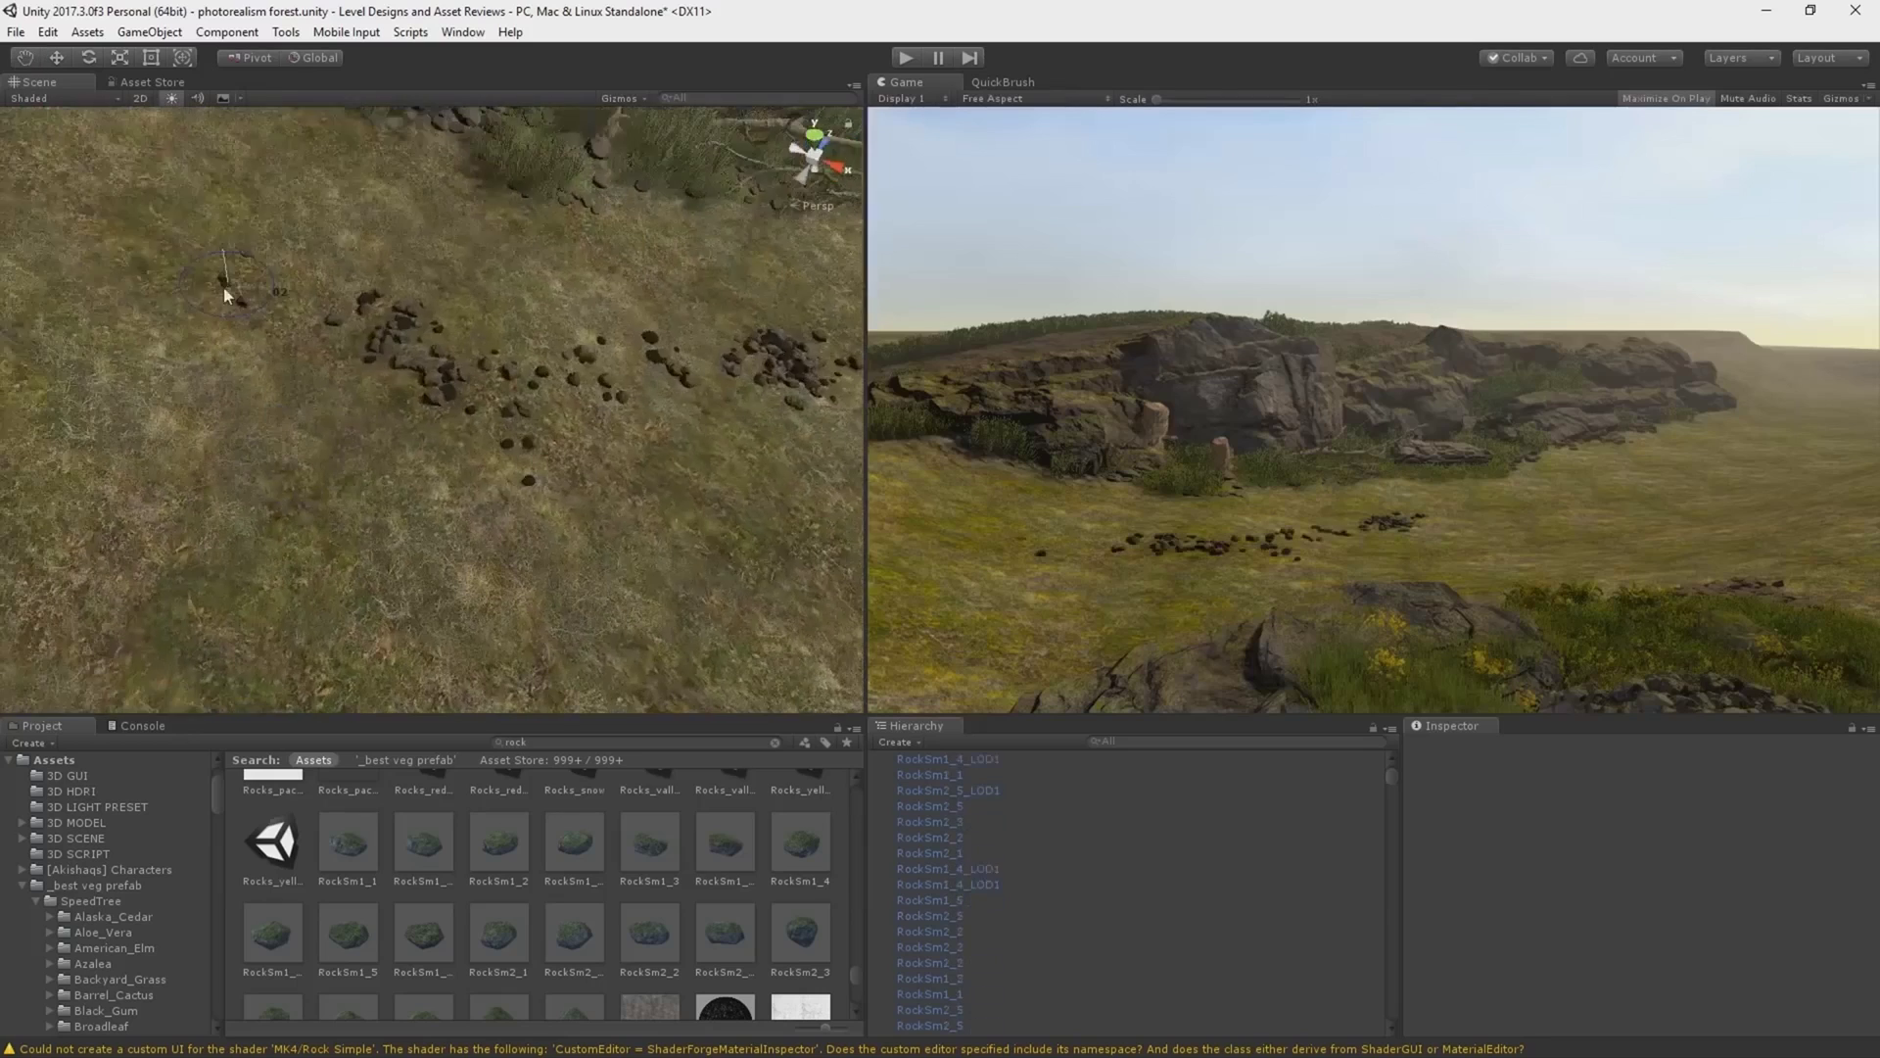
Select a painted rock and adjust its material's detail settings.
left_click(781, 519)
key("f")
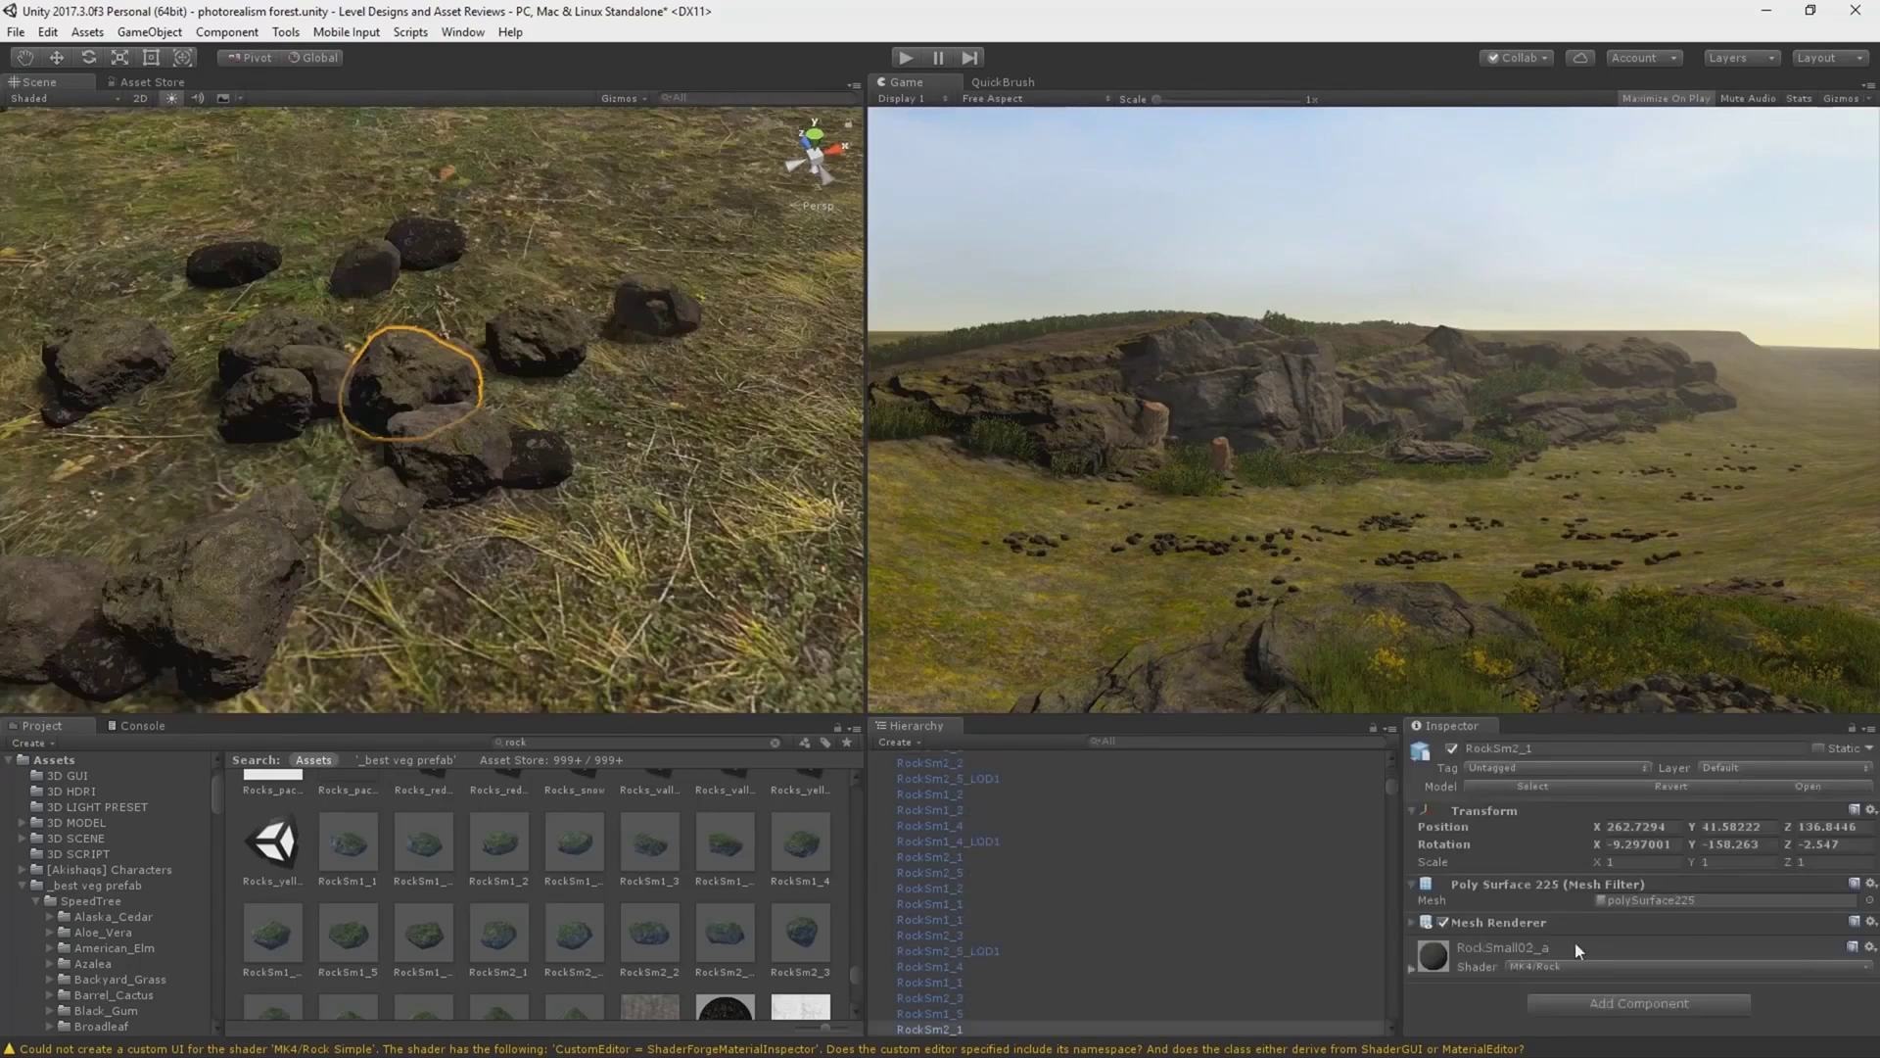
scroll(1692, 888, "down", 3)
scroll(1693, 889, "down", 5)
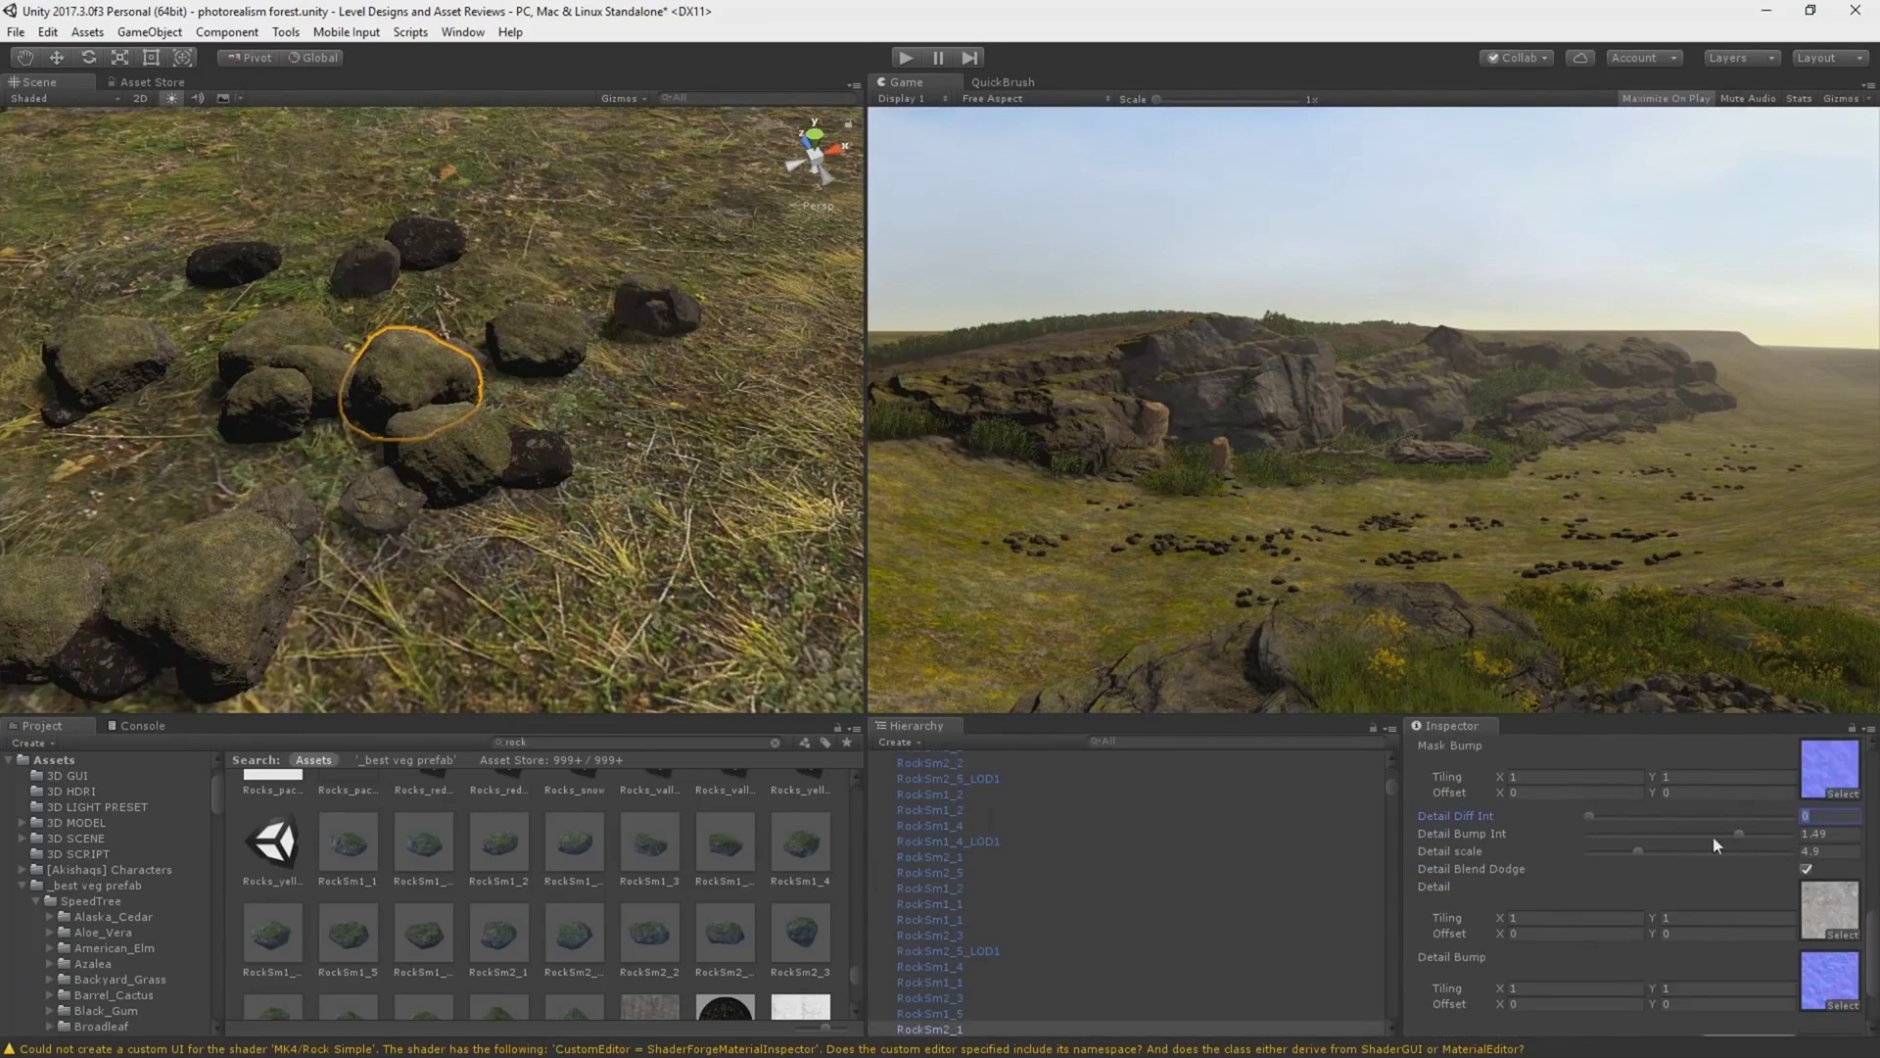
scroll(1625, 881, "up", 10)
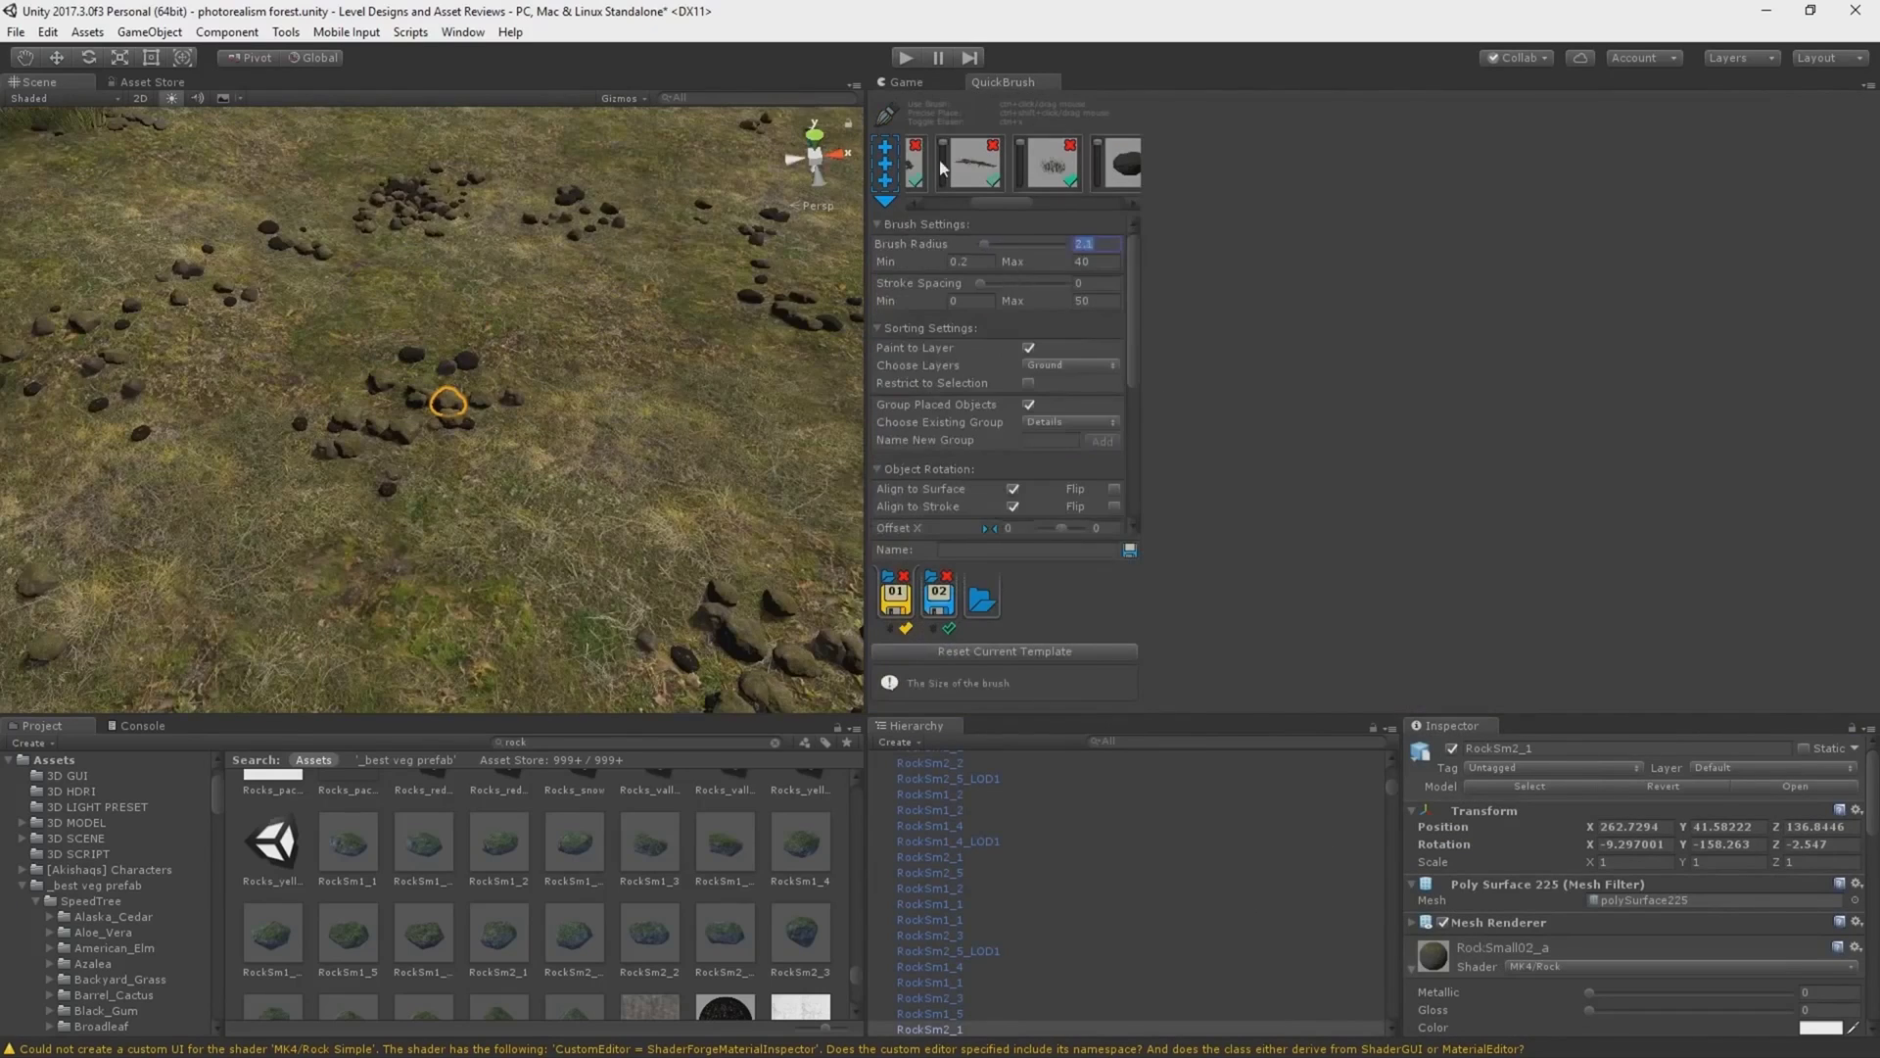
key("ctrl+2")
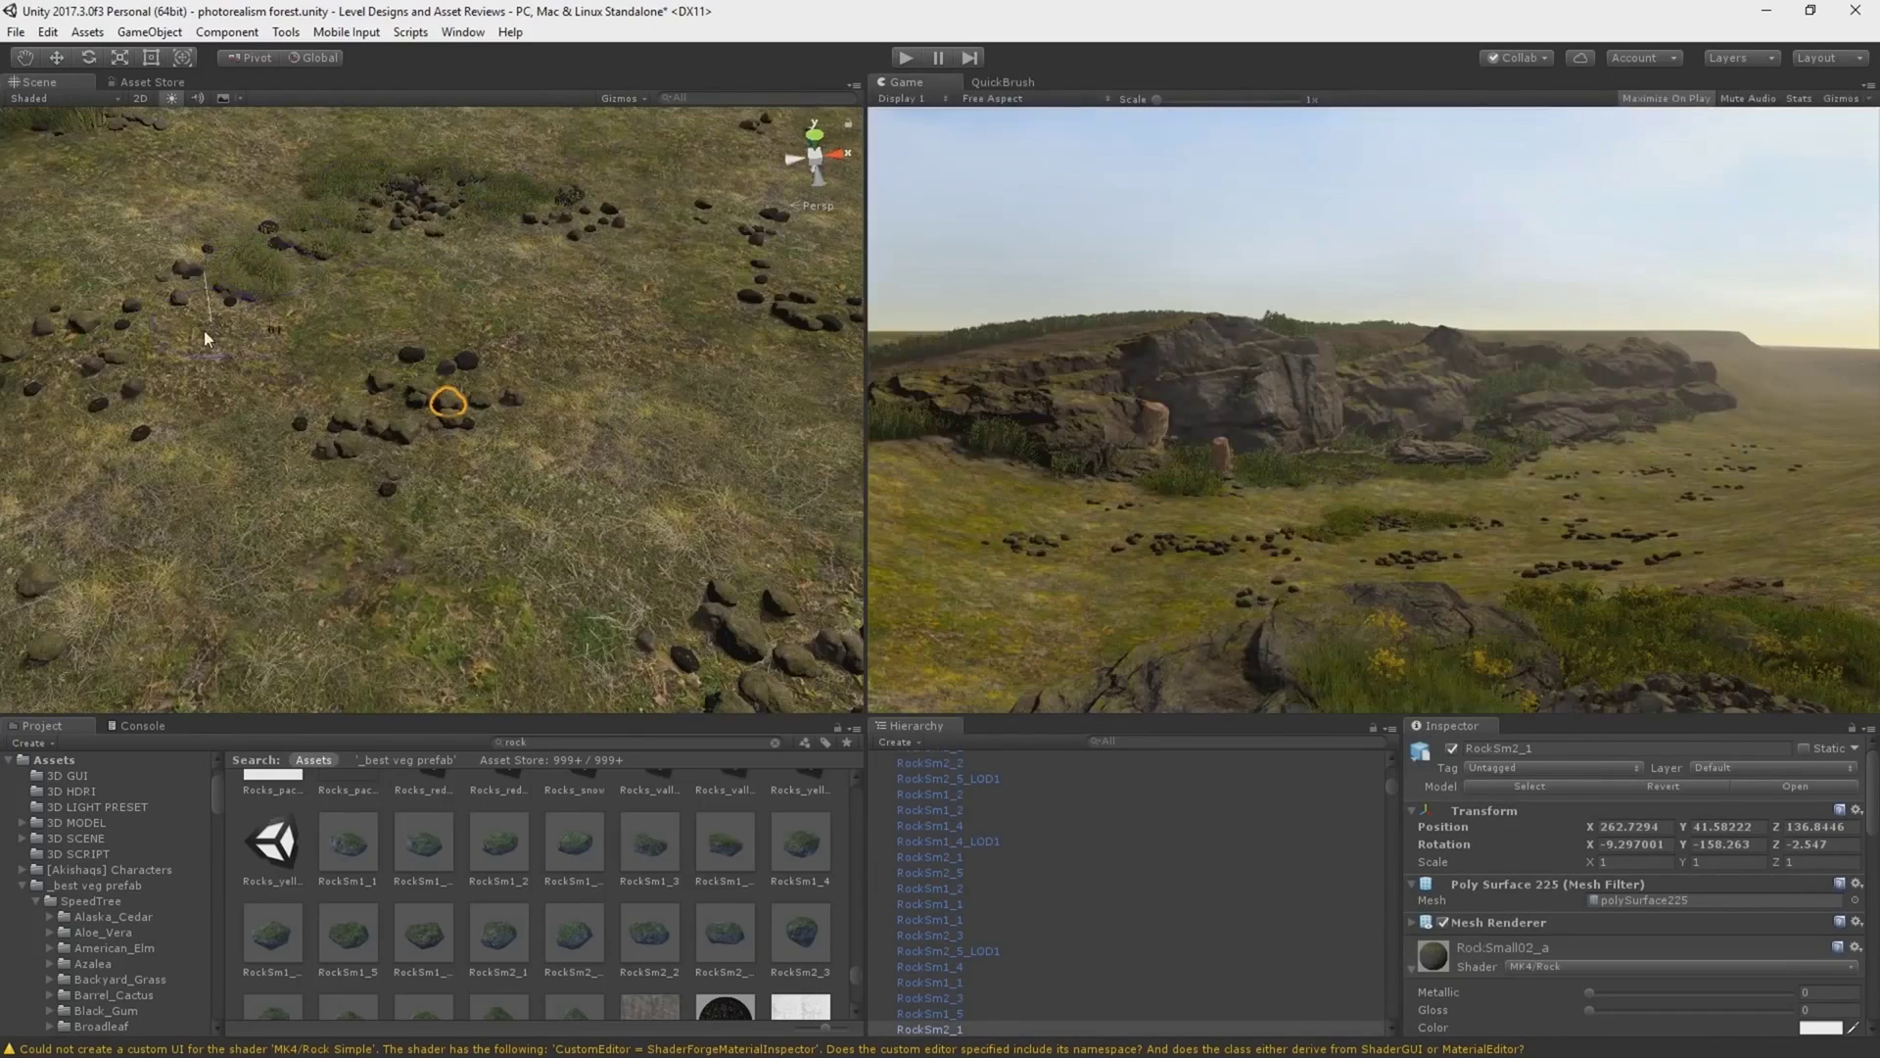
Paint more rock clumps along the ground below the cliffs.
right_click_drag(204, 331, 194, 288)
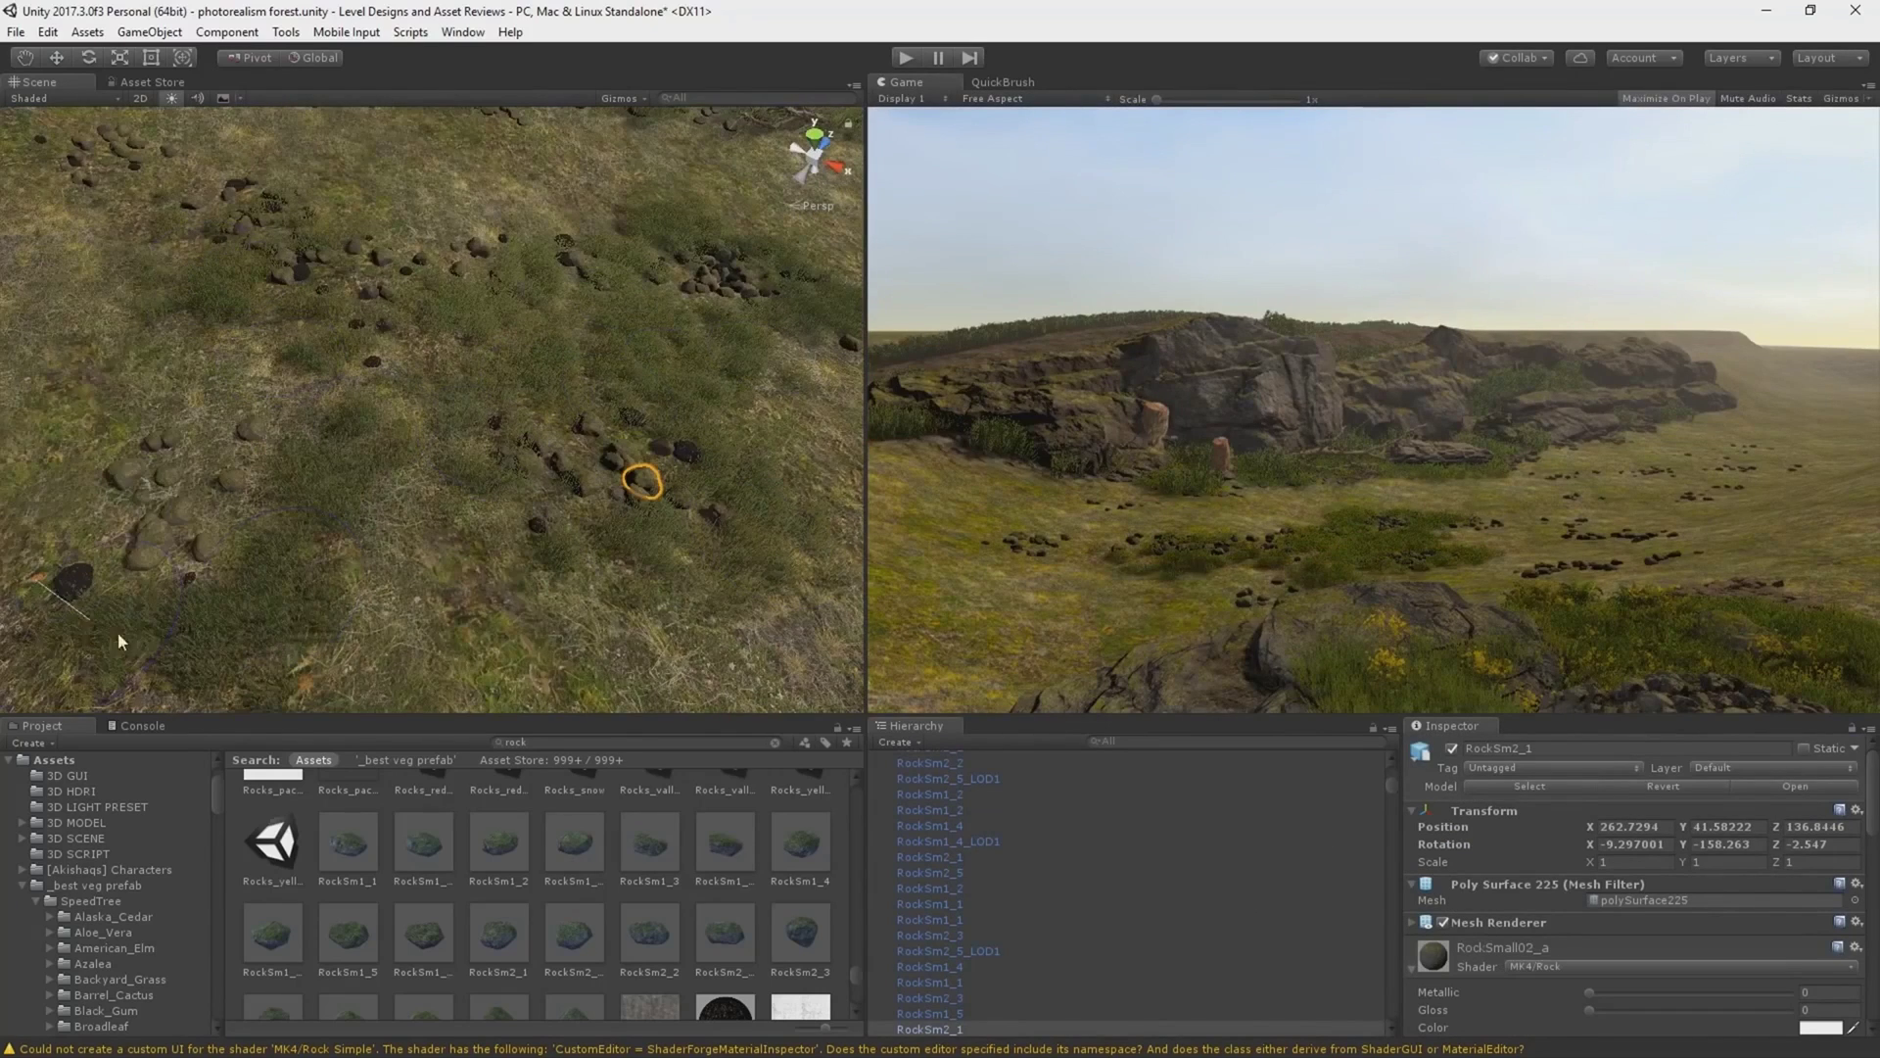
right_click_drag(117, 632, 207, 309)
right_click_drag(157, 375, 230, 385)
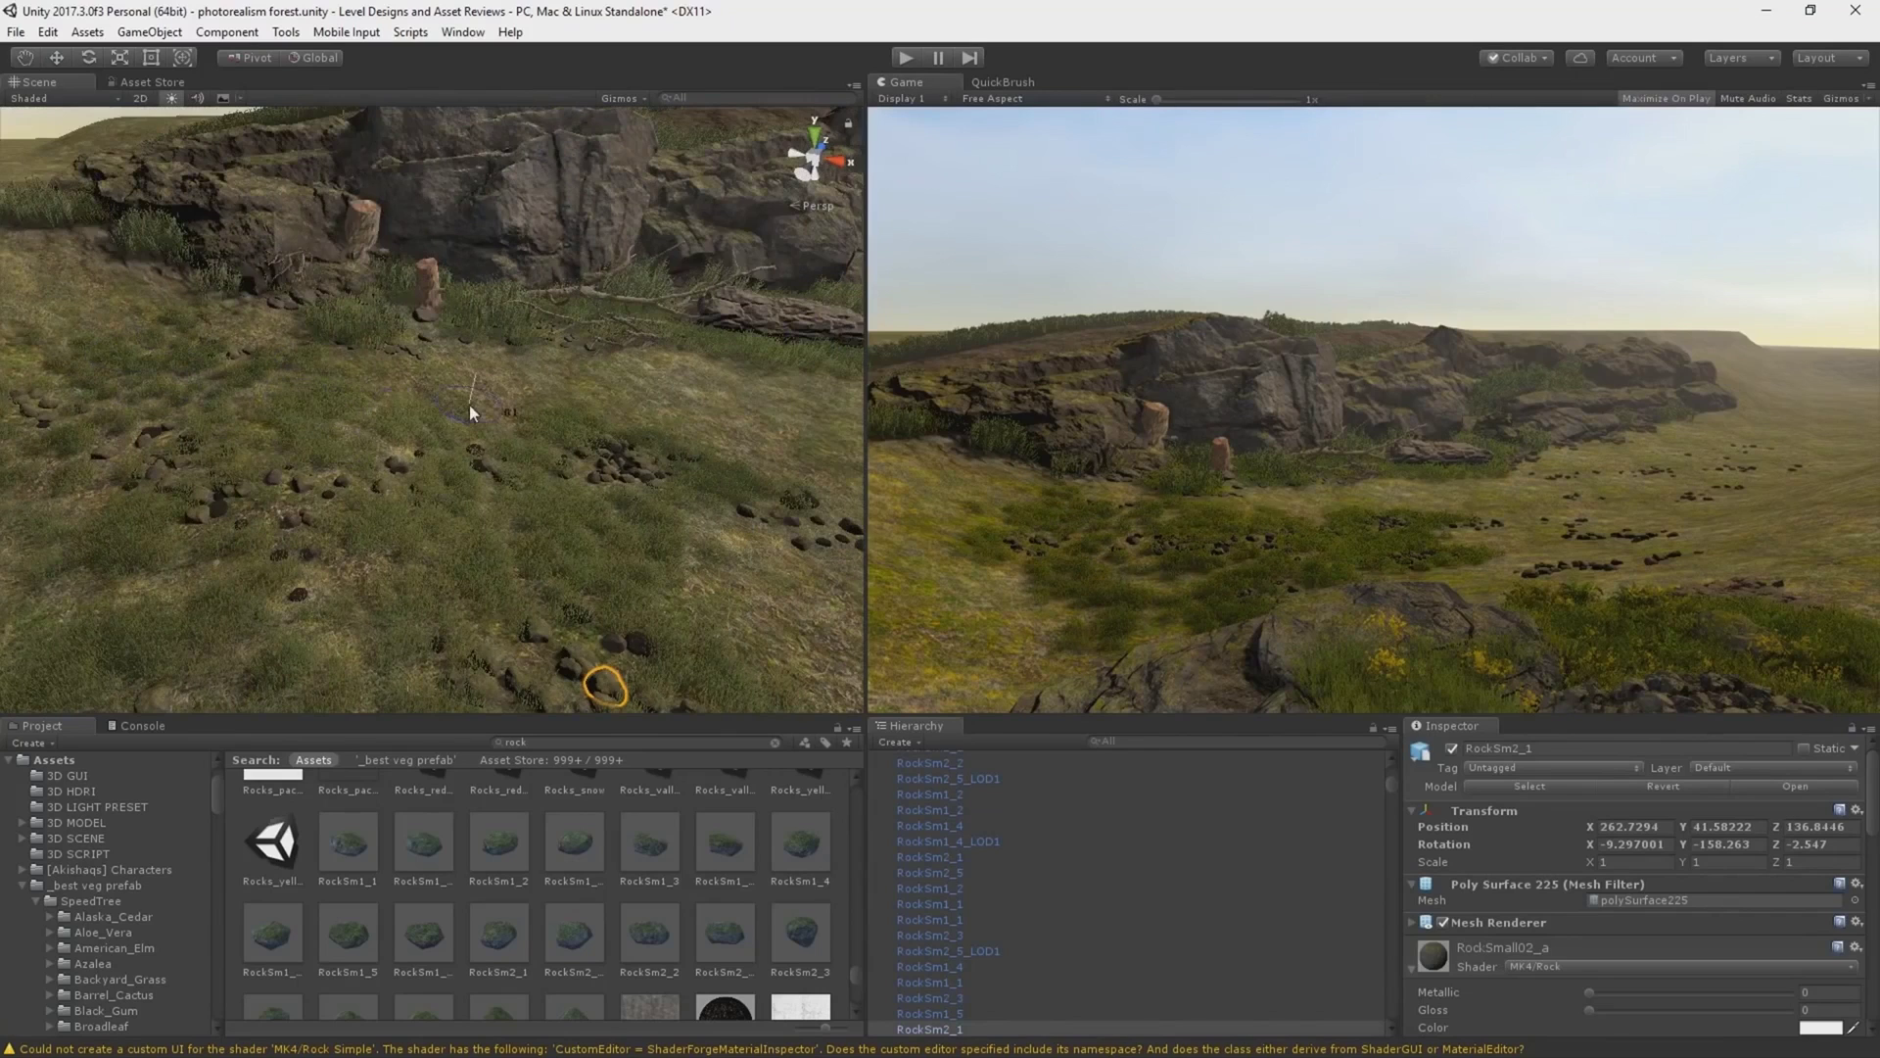
right_click_drag(470, 411, 490, 370)
right_click_drag(697, 368, 509, 417)
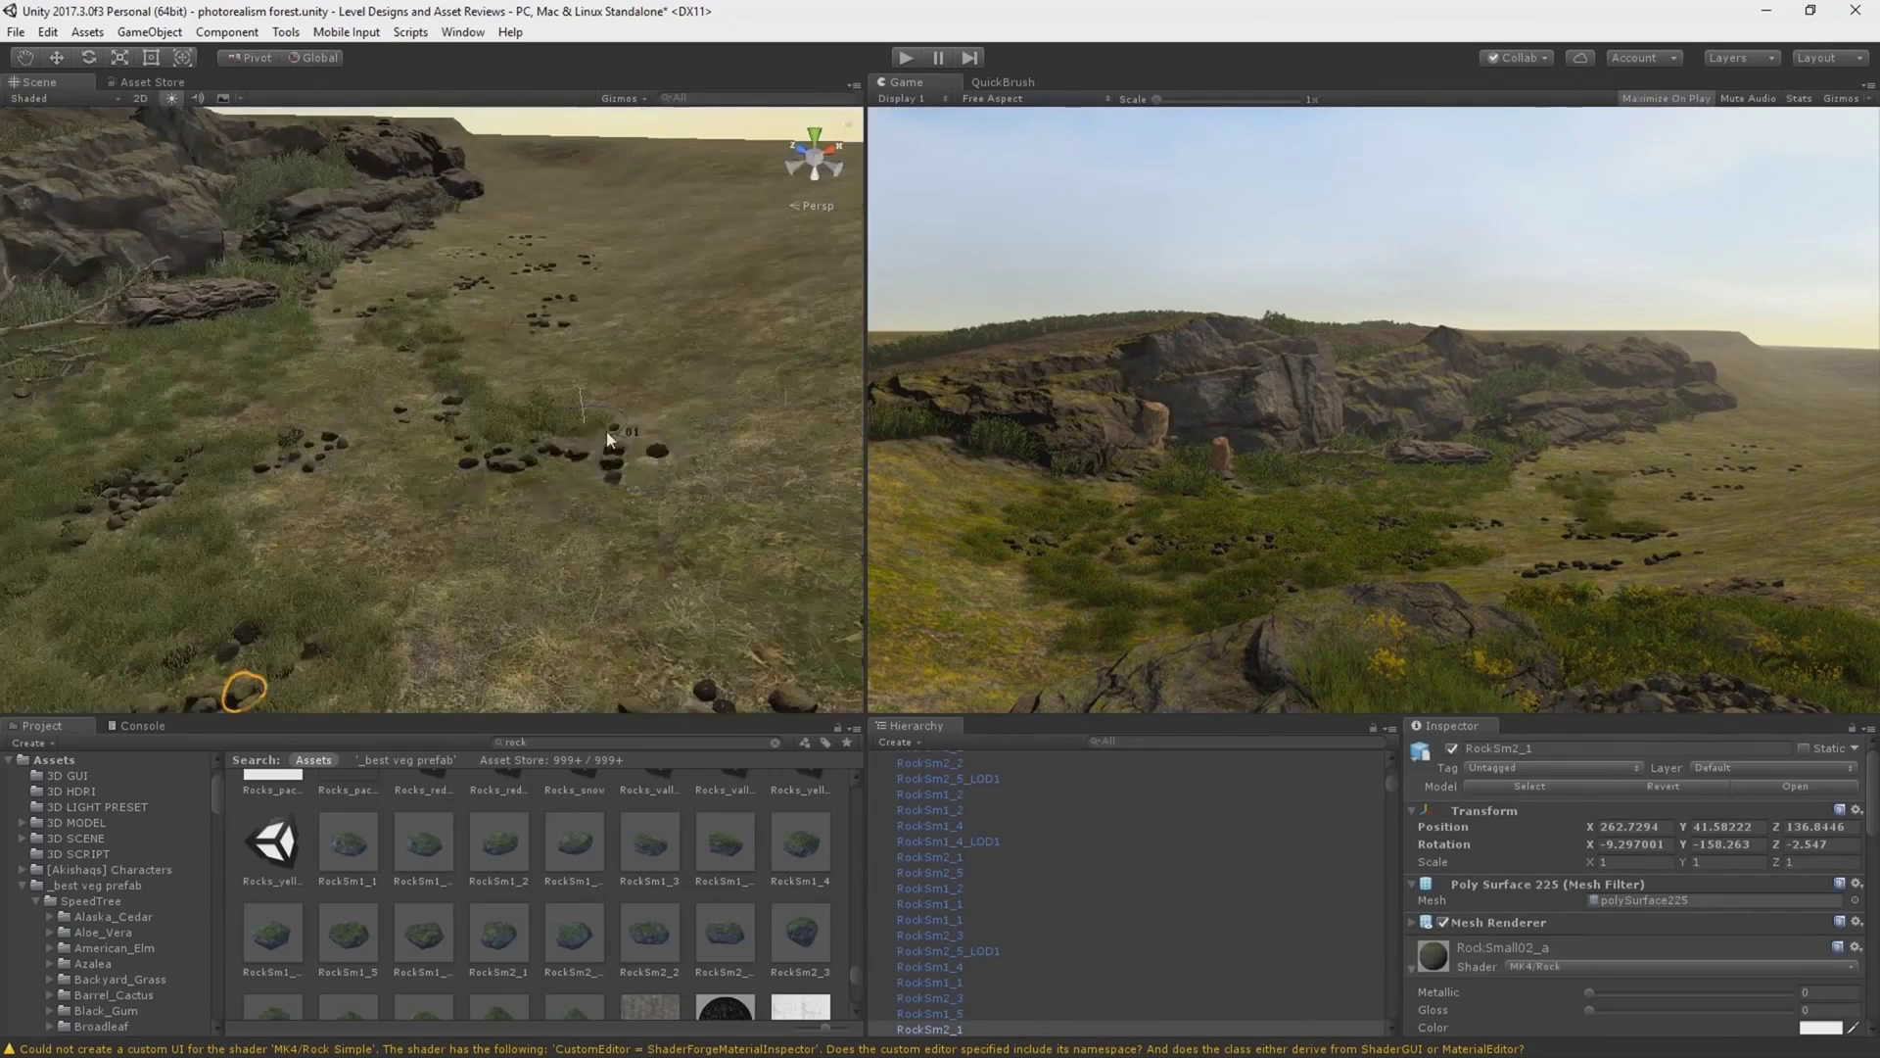
right_click_drag(290, 419, 290, 466)
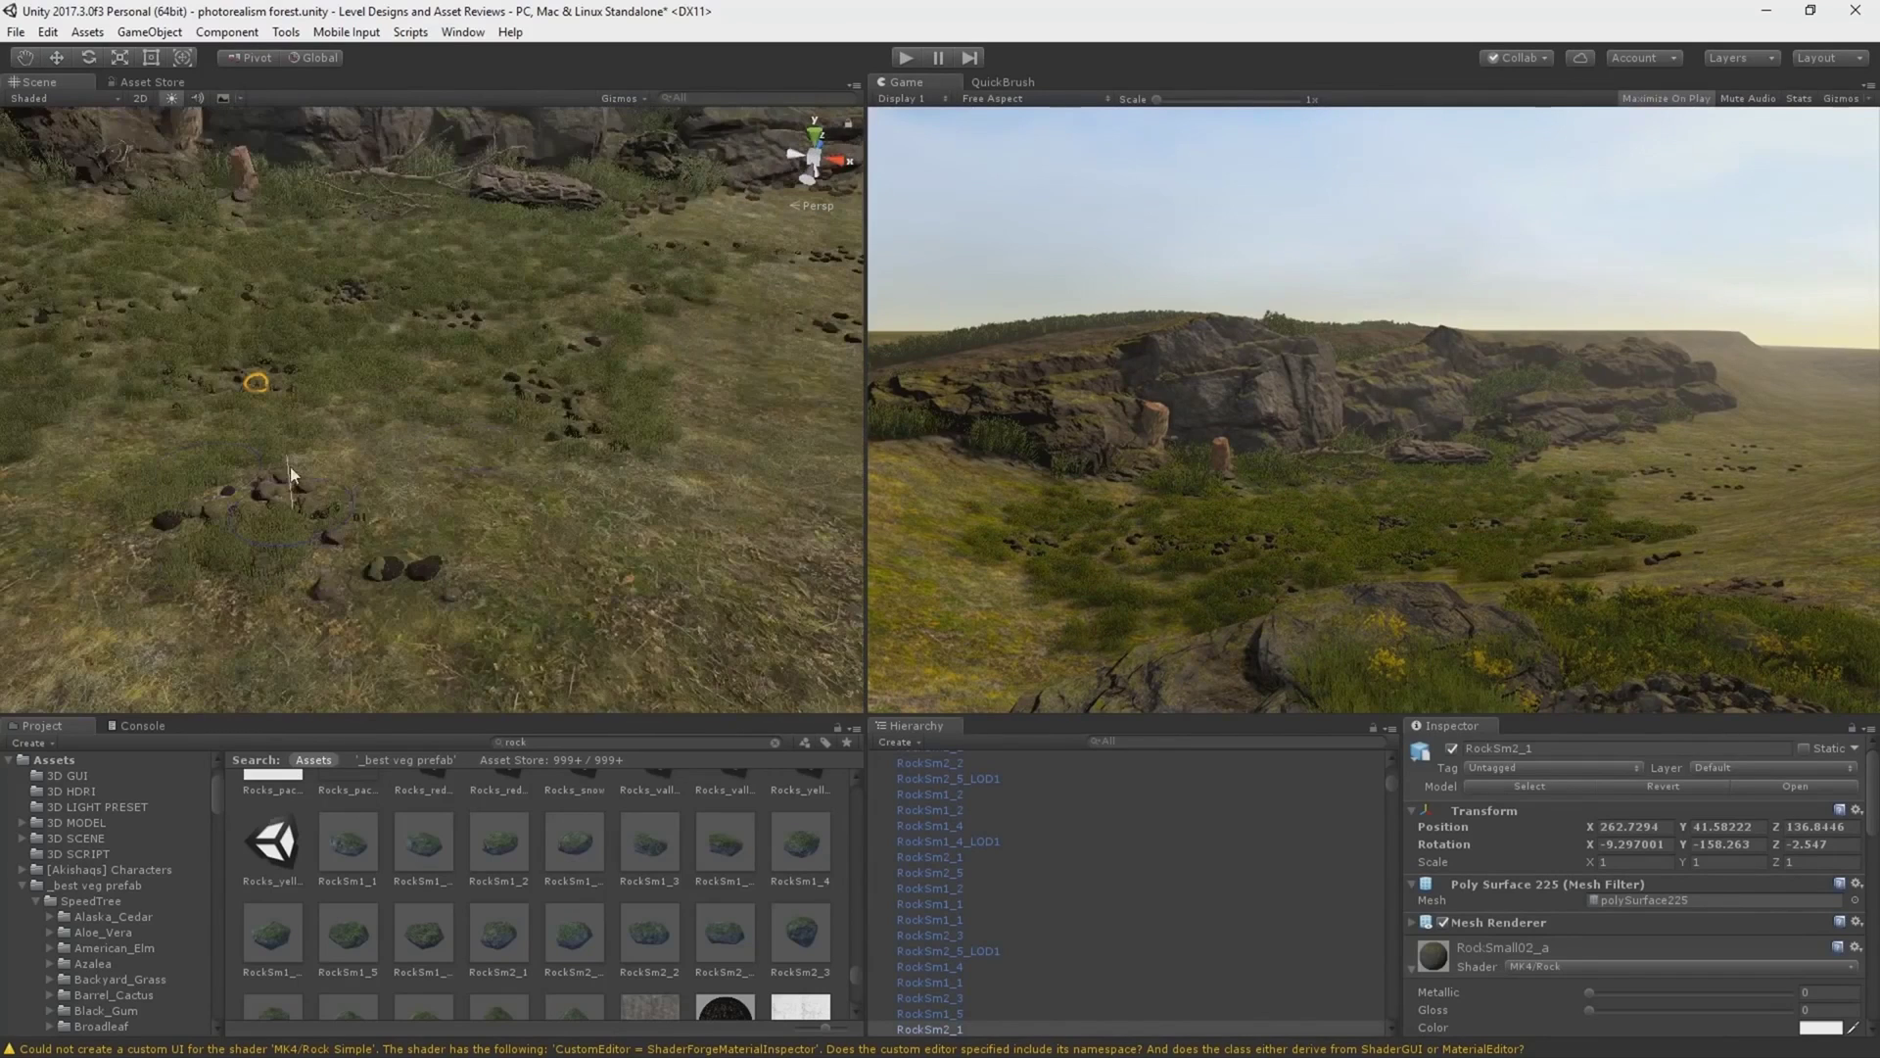
right_click_drag(448, 460, 589, 244)
mouse_move(590, 250)
left_mouse_down()
mouse_move(653, 279)
mouse_move(717, 236)
mouse_move(649, 228)
left_mouse_up()
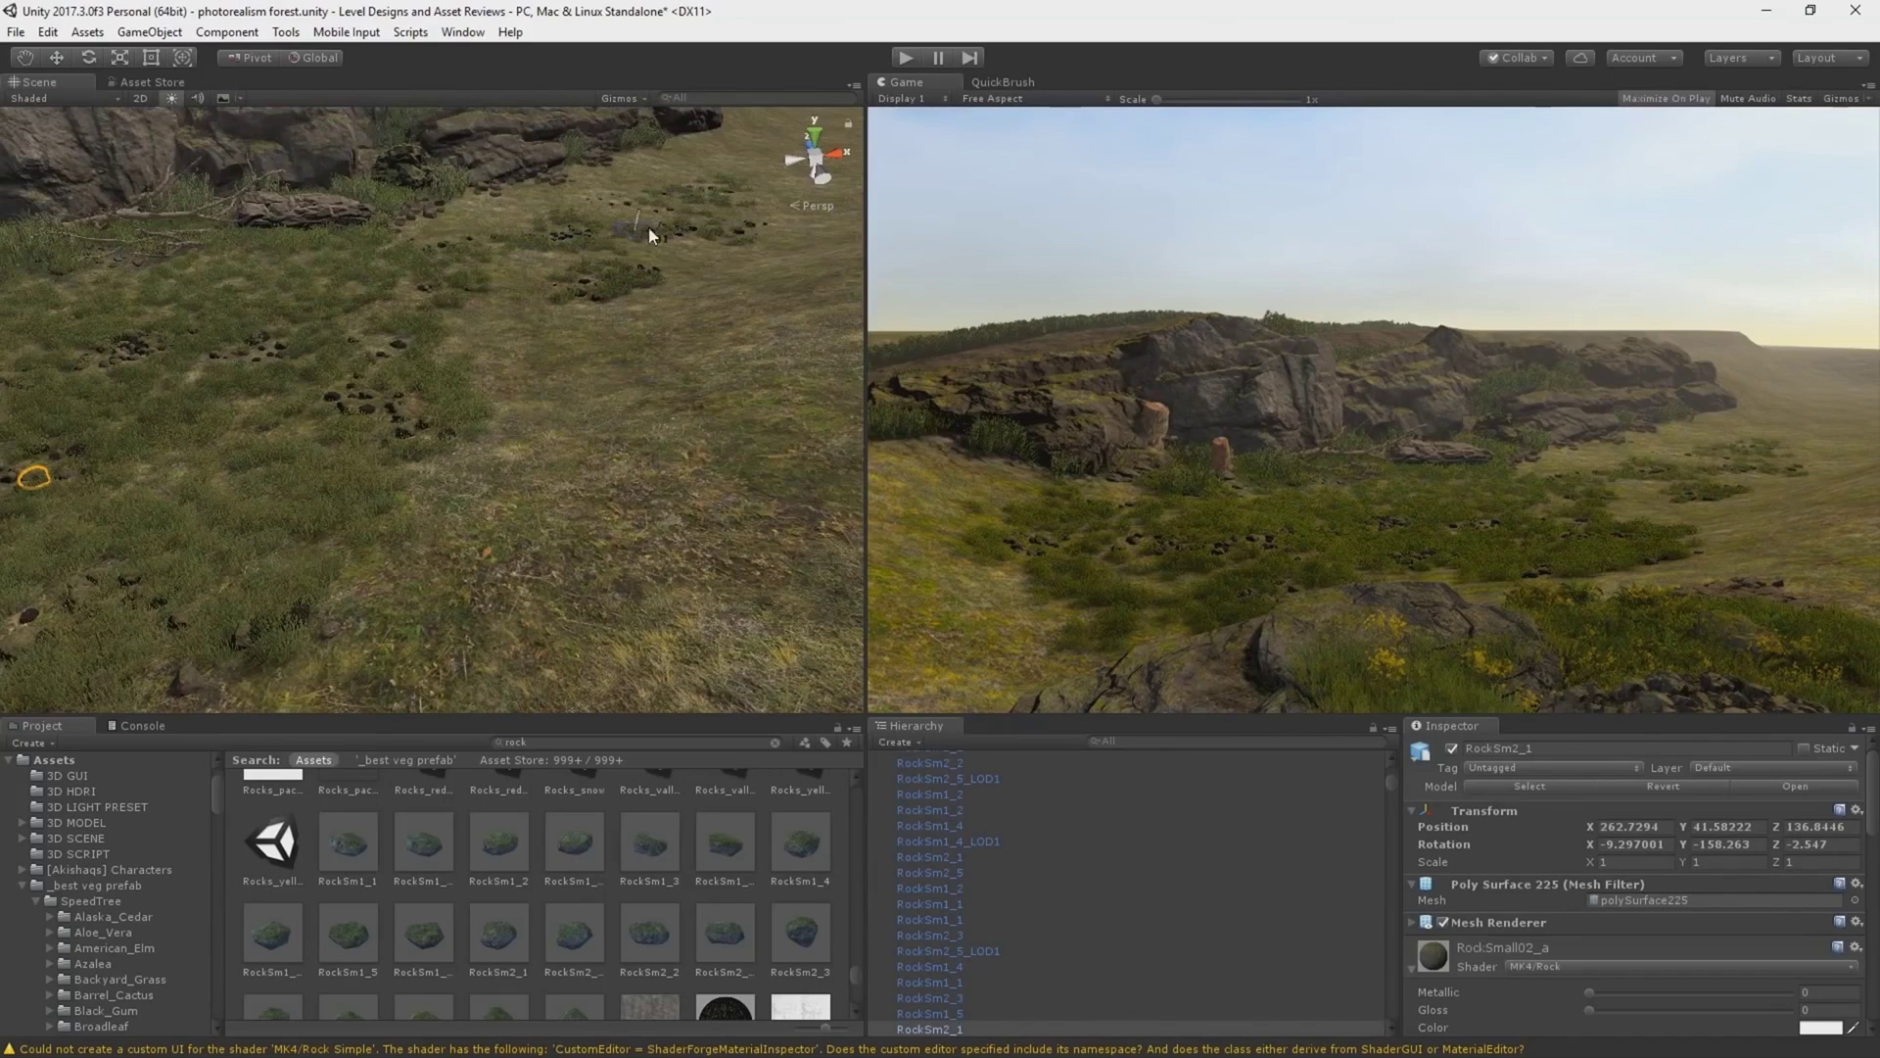
right_click_drag(576, 172, 336, 630)
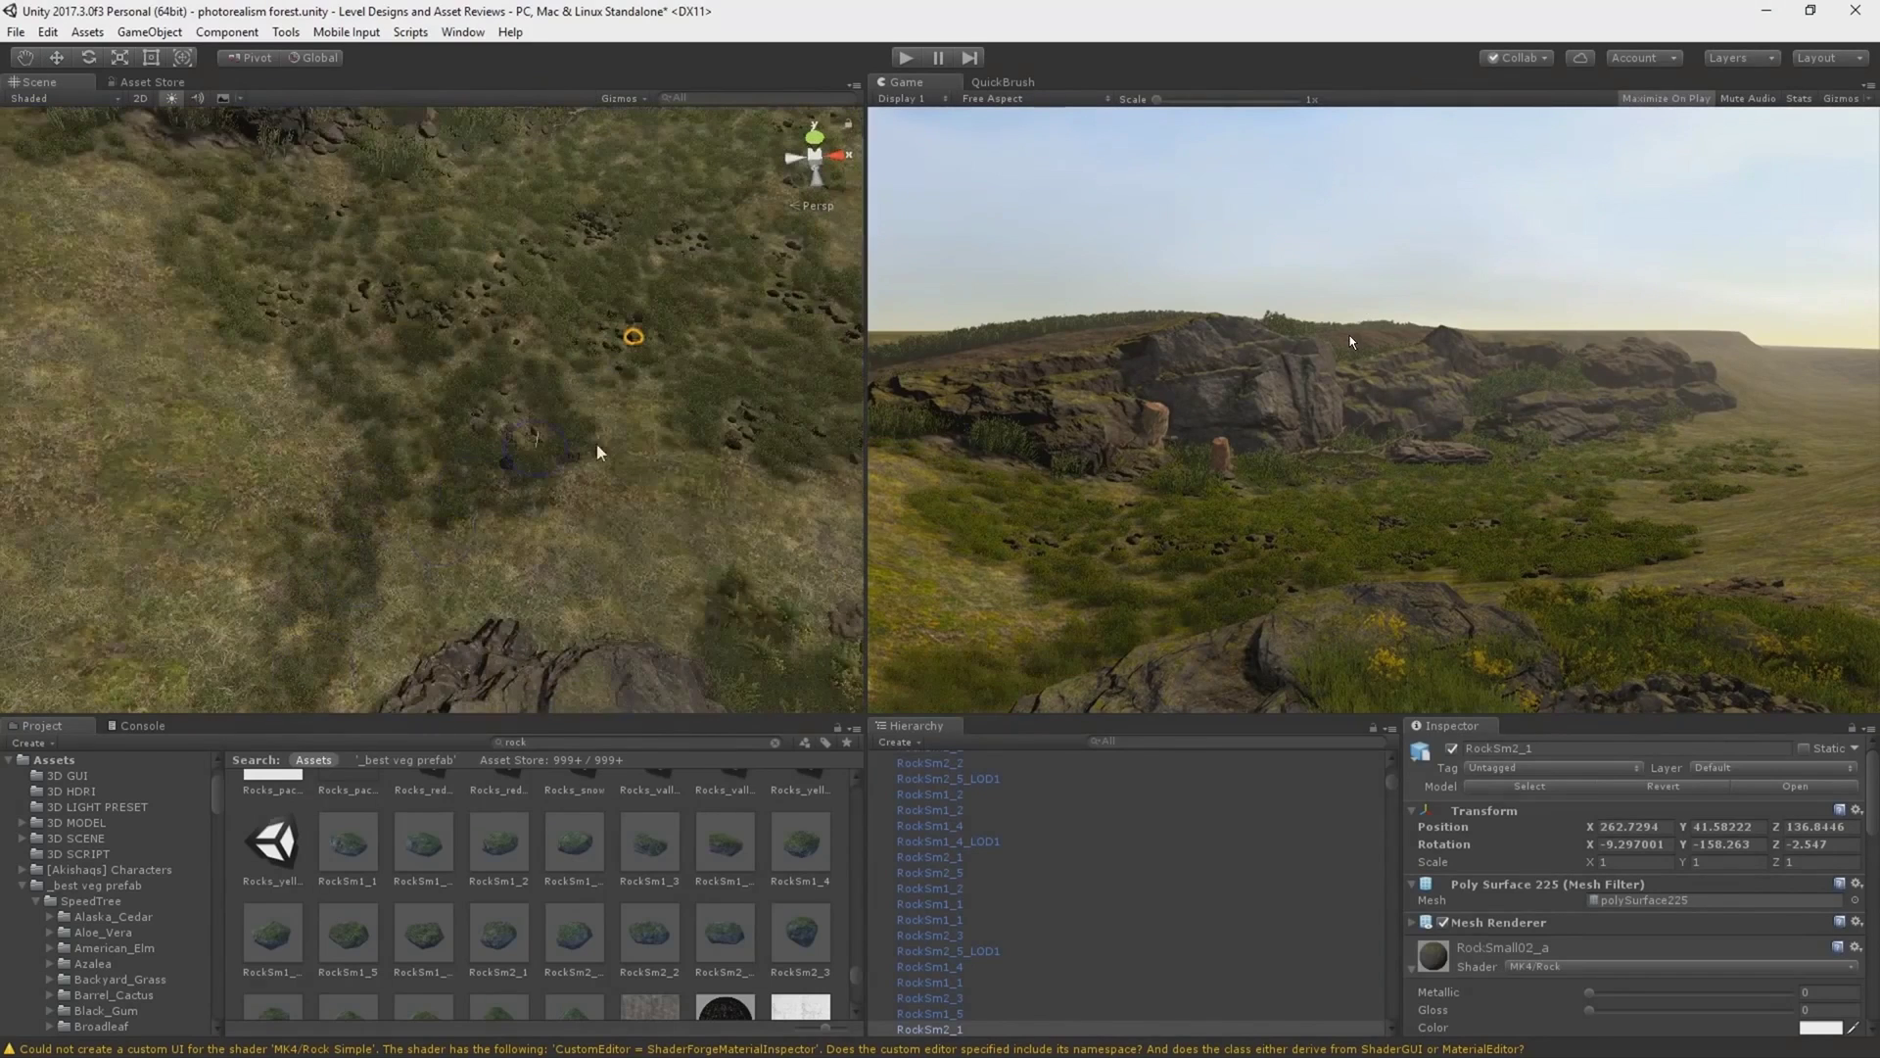
right_click_drag(597, 445, 701, 370)
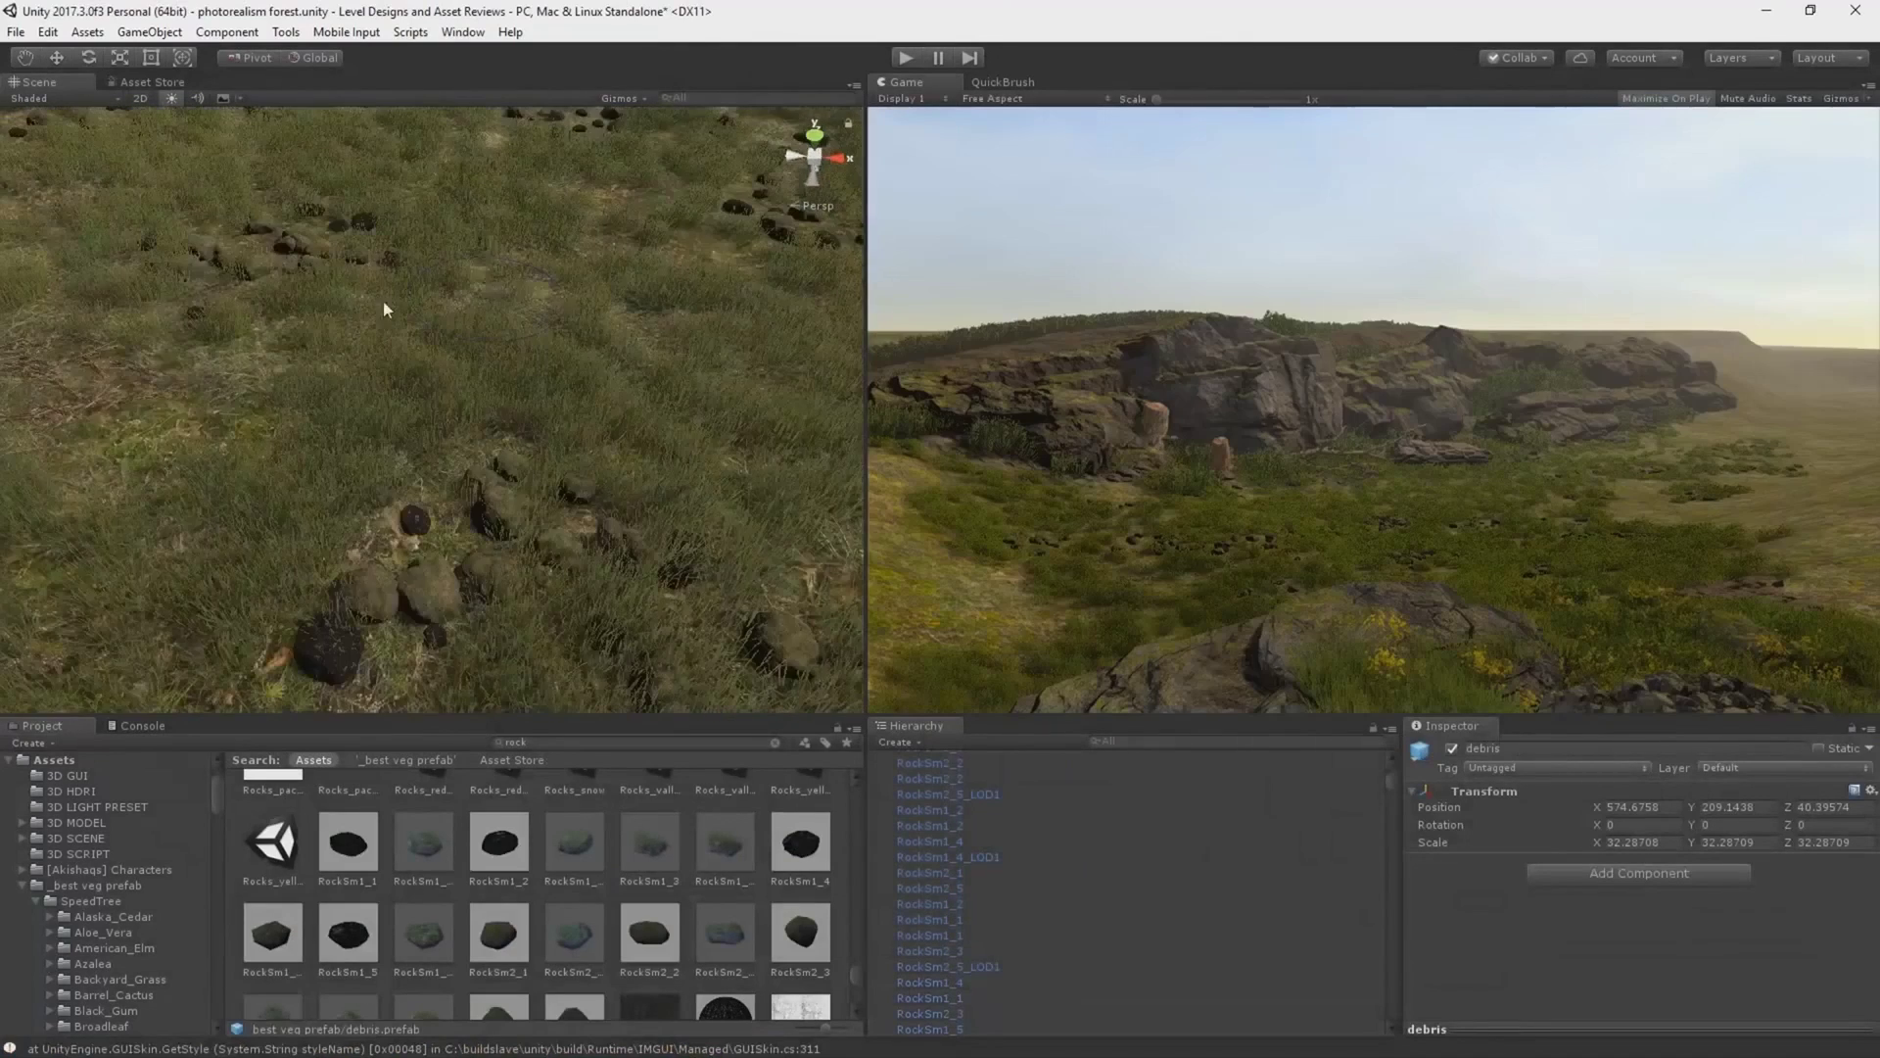
right_click_drag(386, 306, 472, 307)
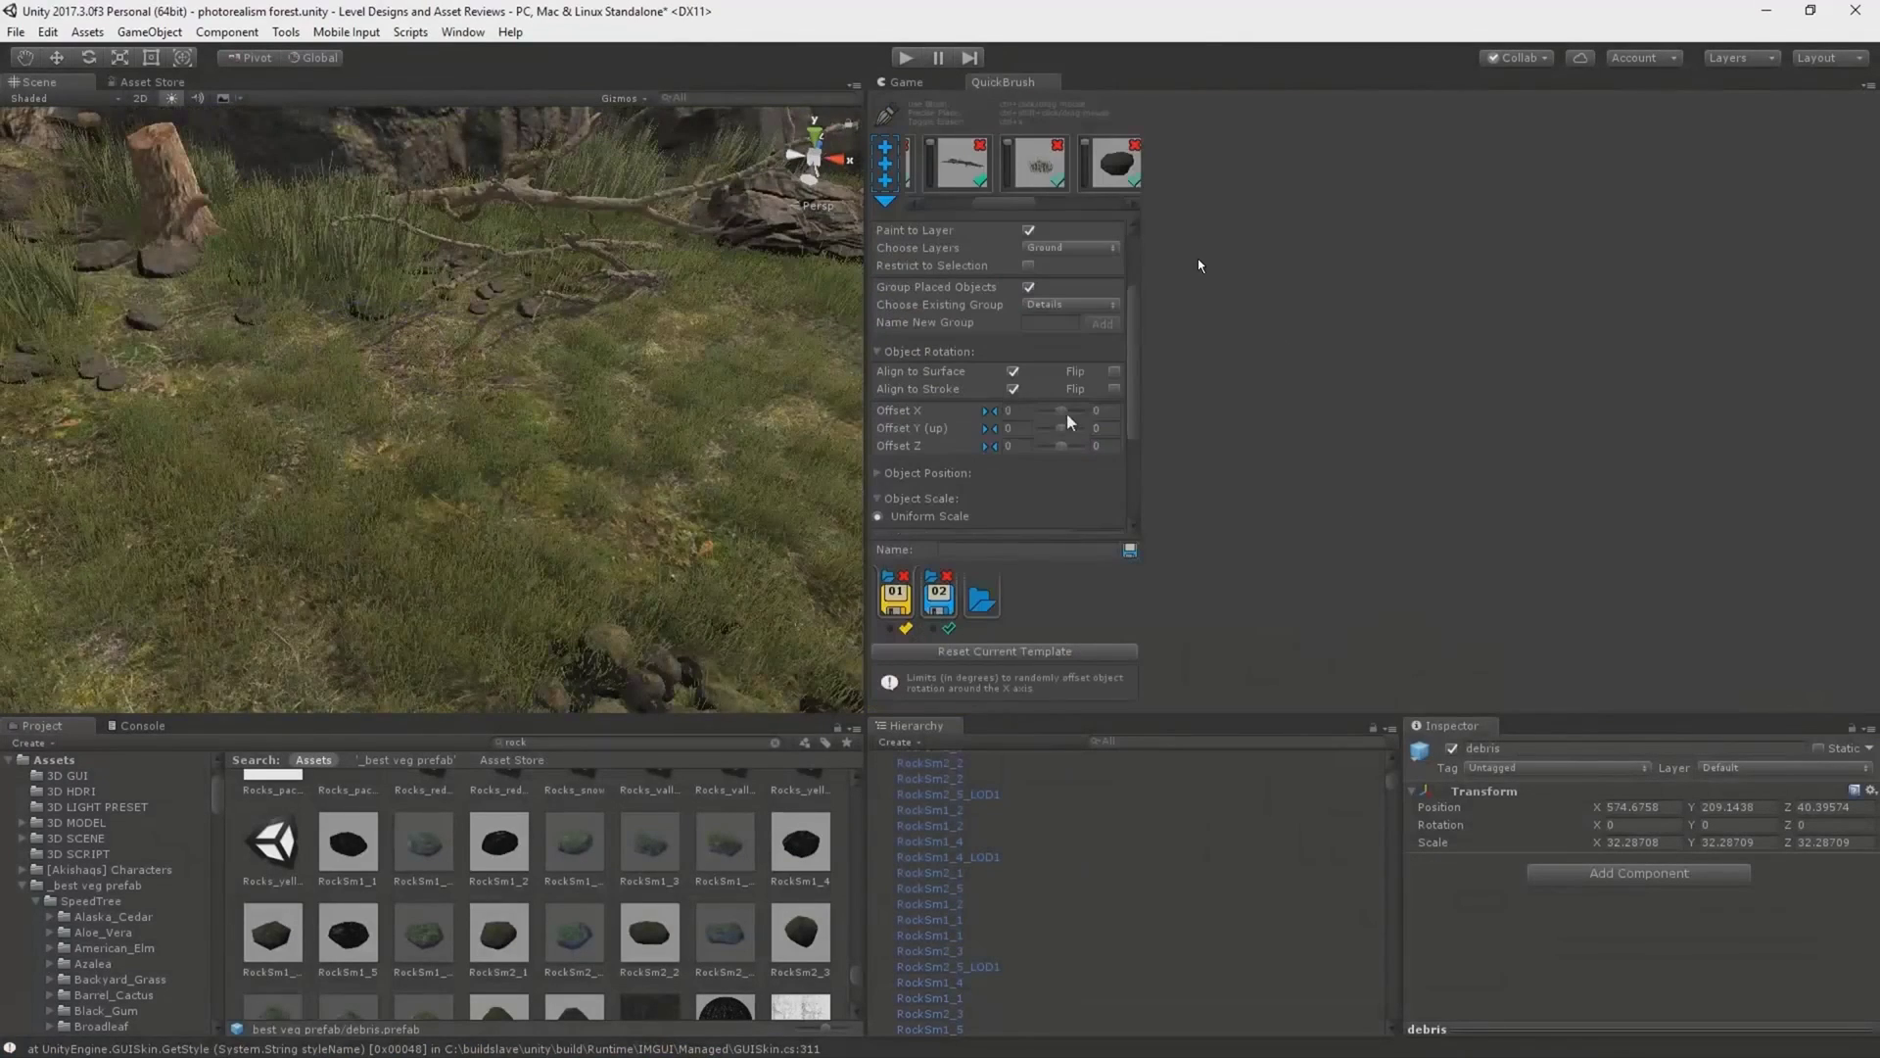
Set the rock brush's X offset upper limit to 100 and check the game view.
left_click(1103, 411)
type("100")
key("Return")
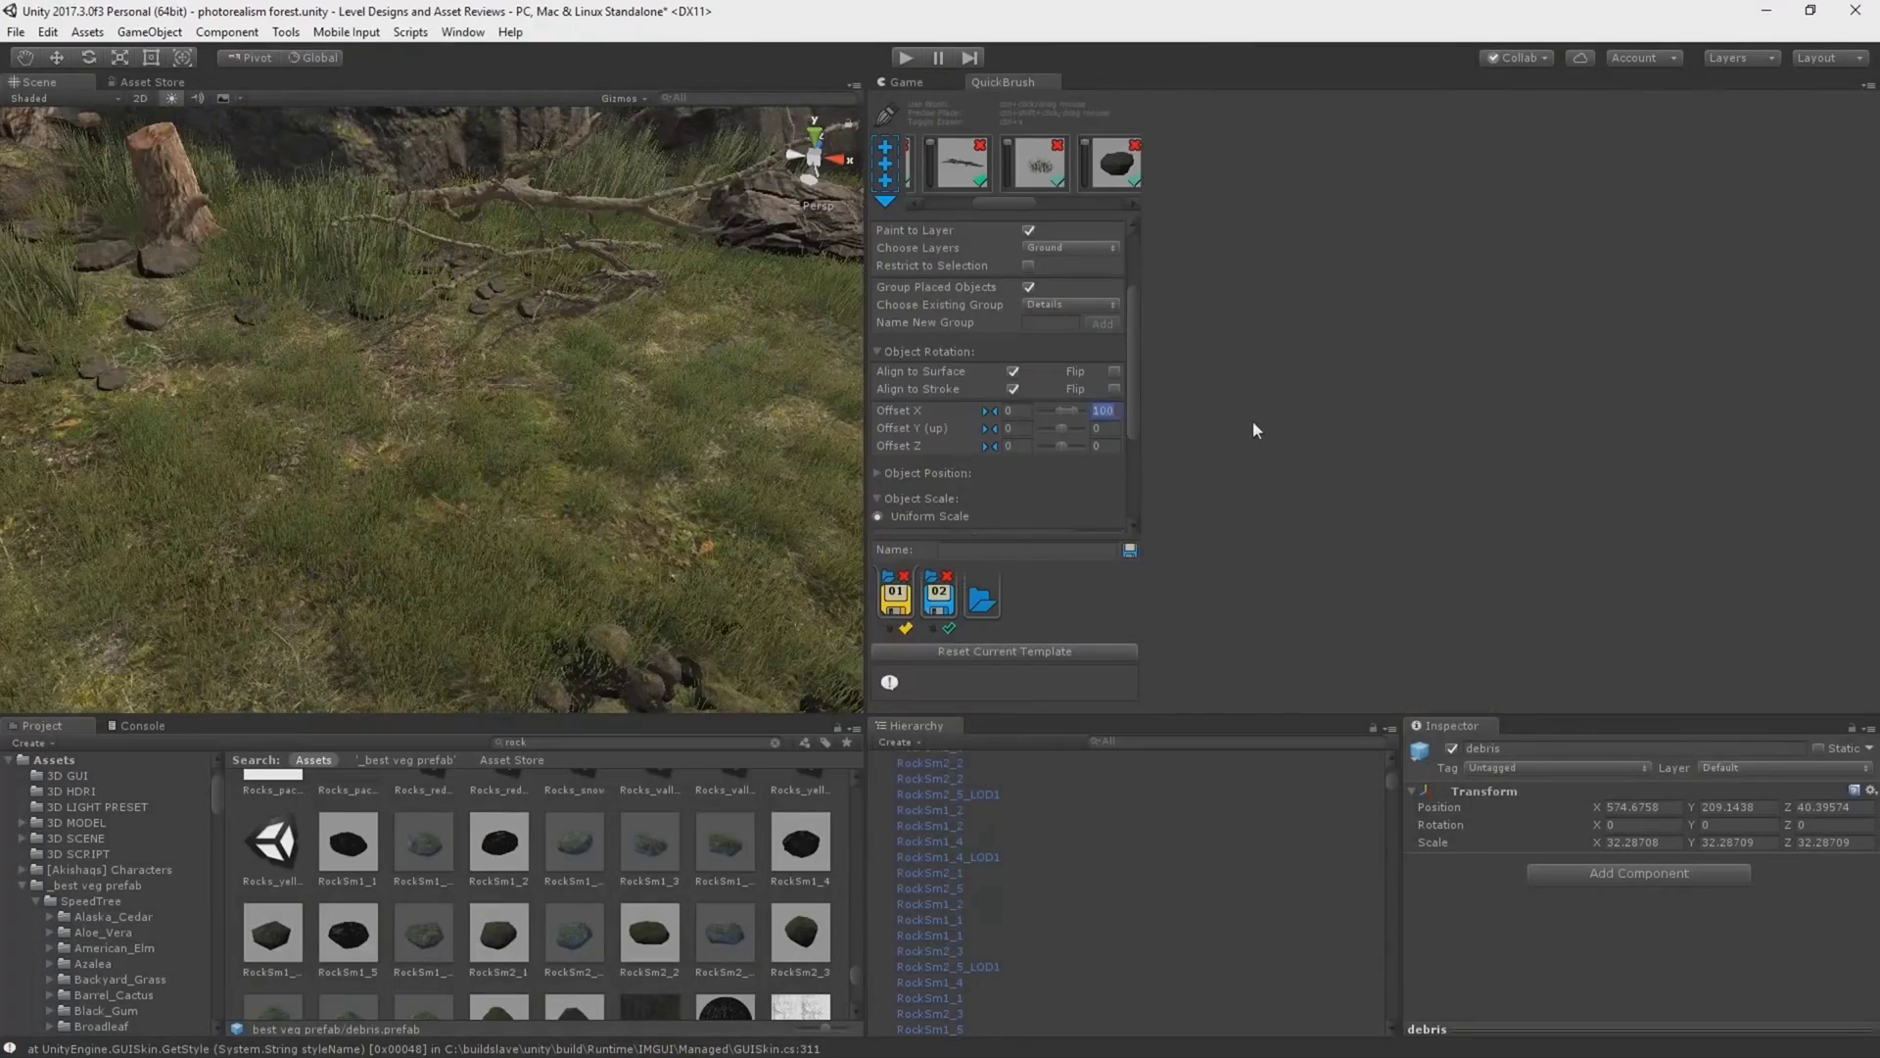
left_click(906, 83)
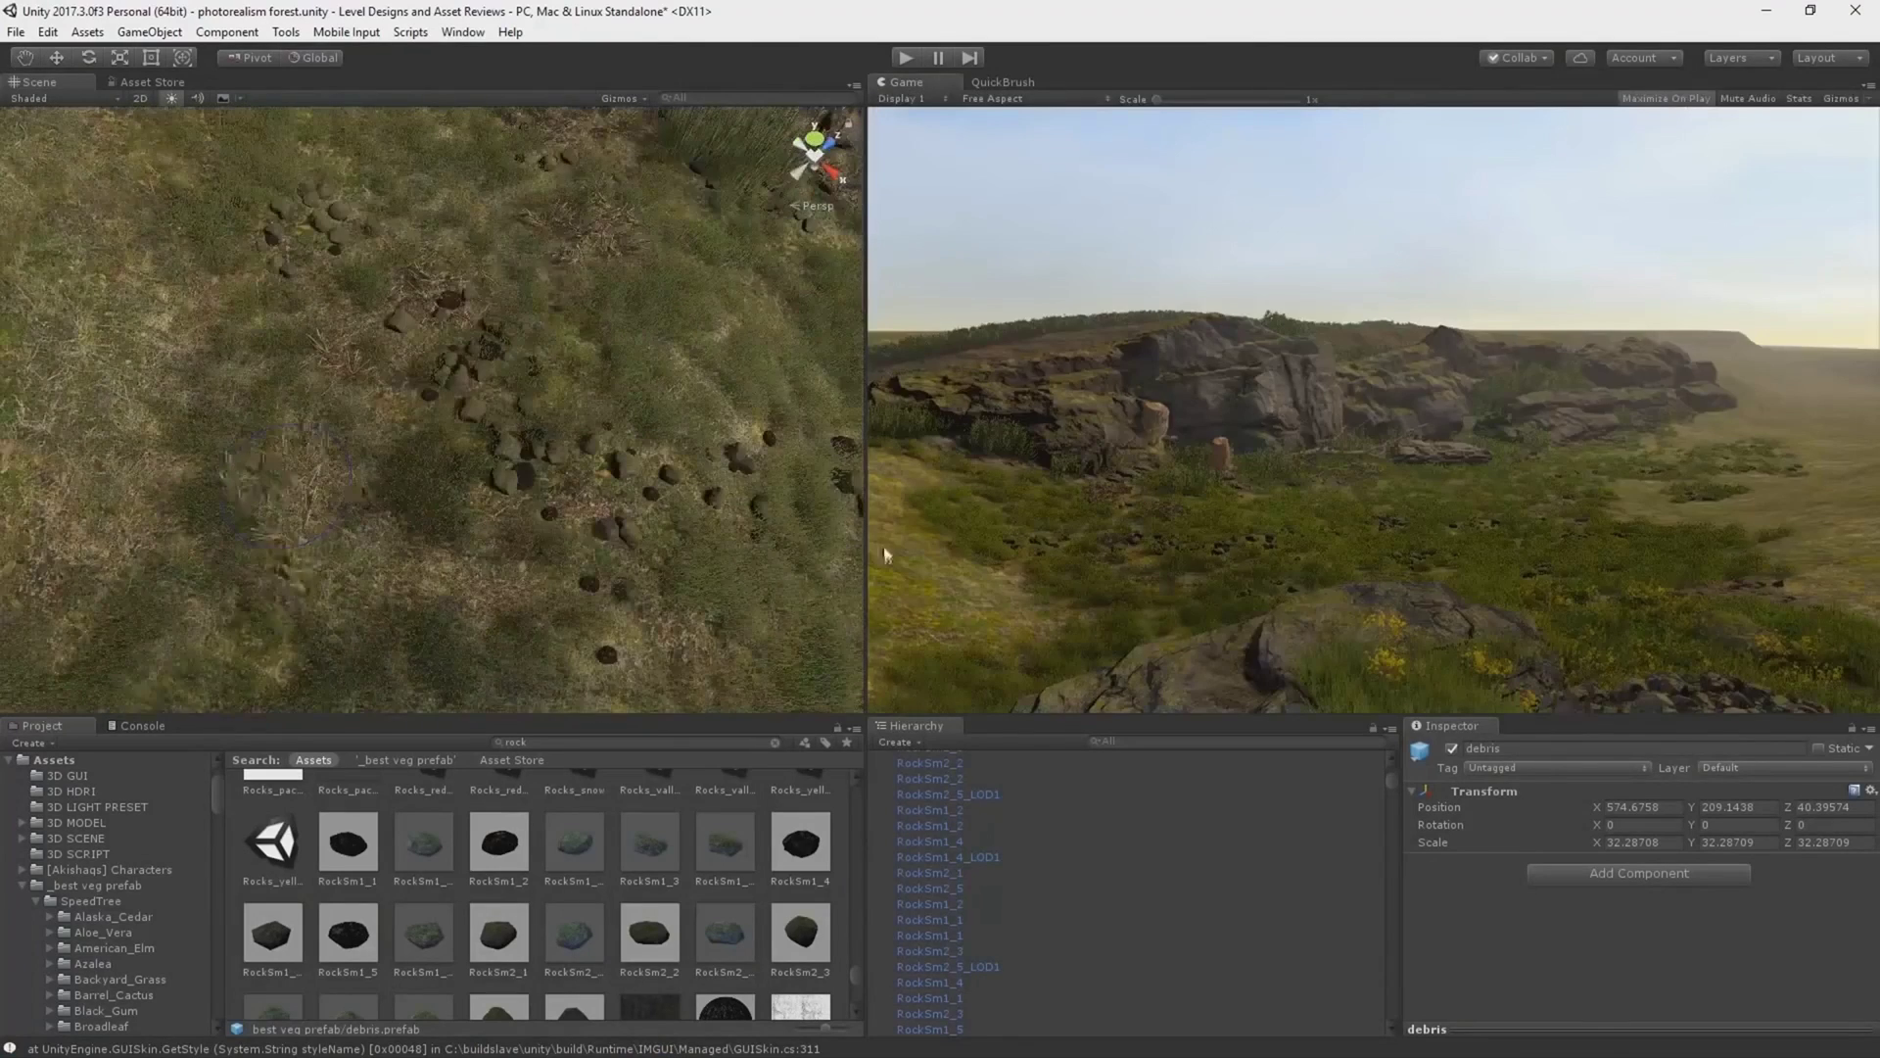
right_click_drag(886, 555, 396, 480)
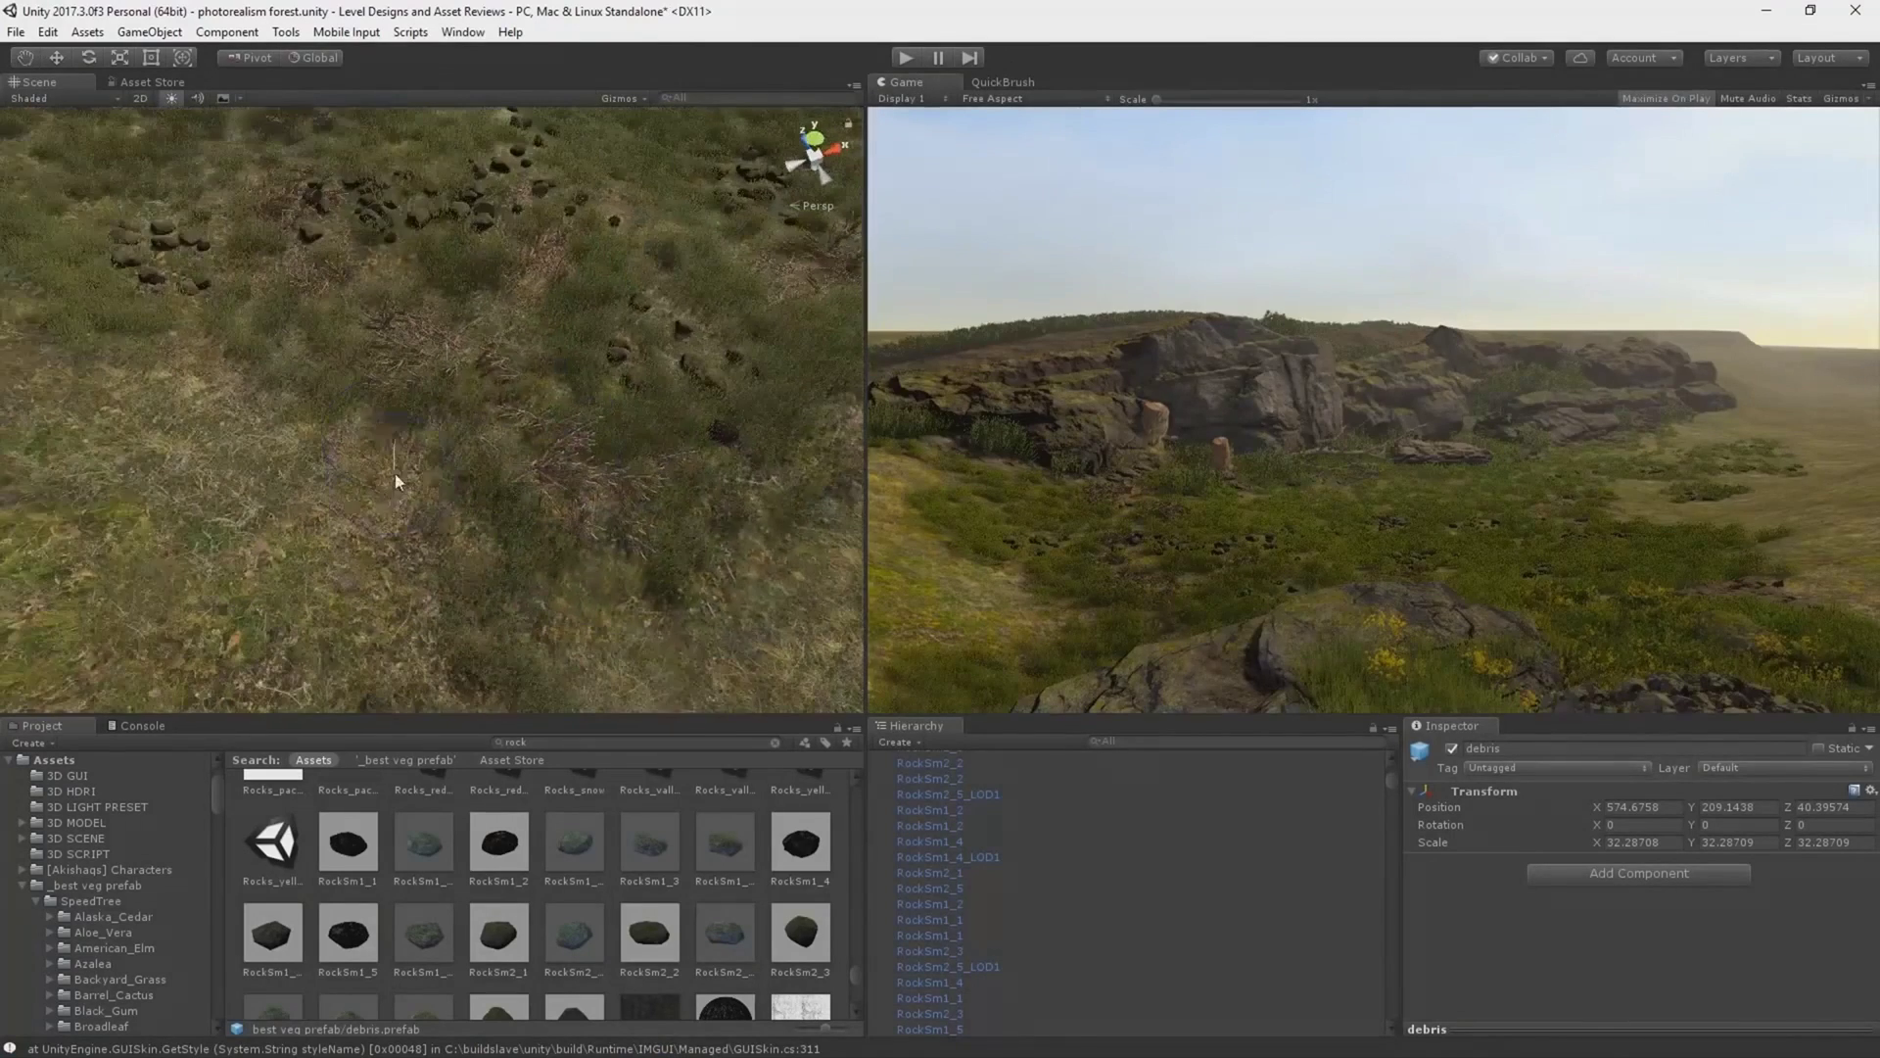
Fly the scene camera over the grassland toward the rock cliff with the game preview restored.
left_click(1003, 82)
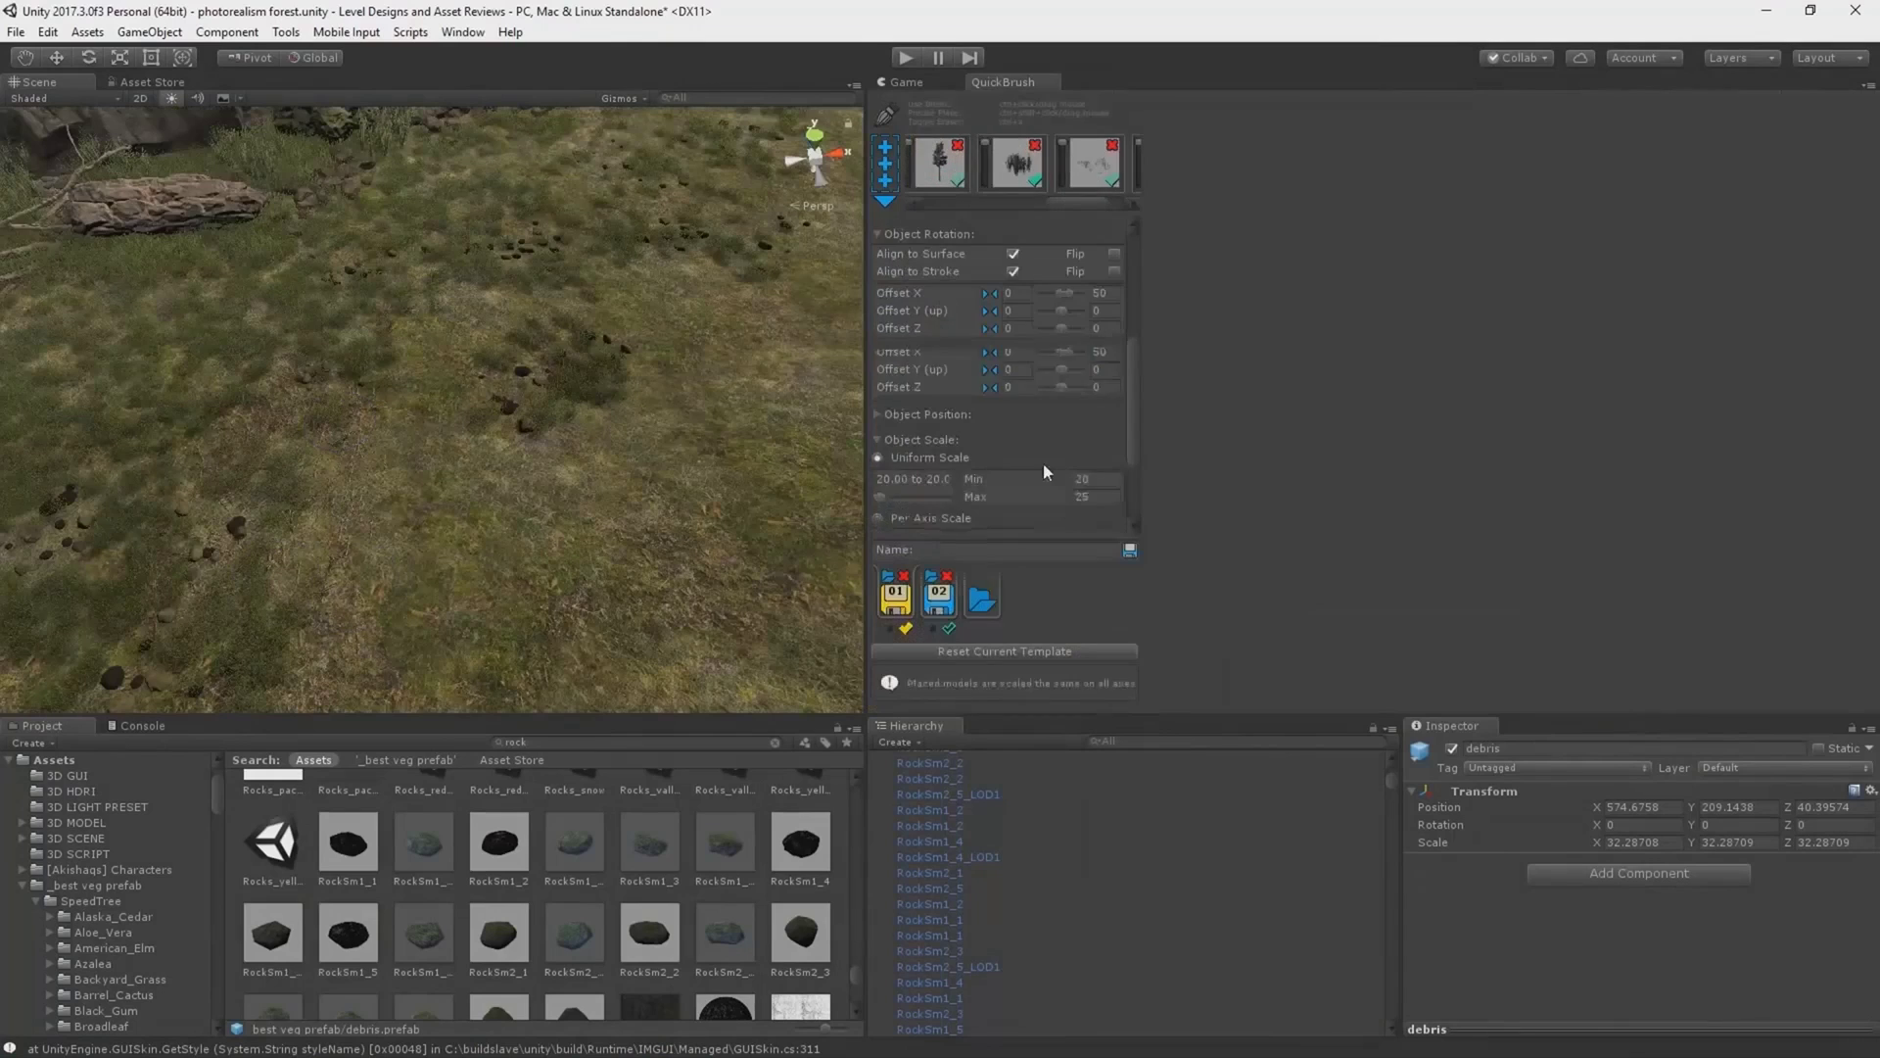
left_click(906, 82)
right_click_drag(436, 443, 343, 436)
right_click_drag(365, 554, 1238, 168)
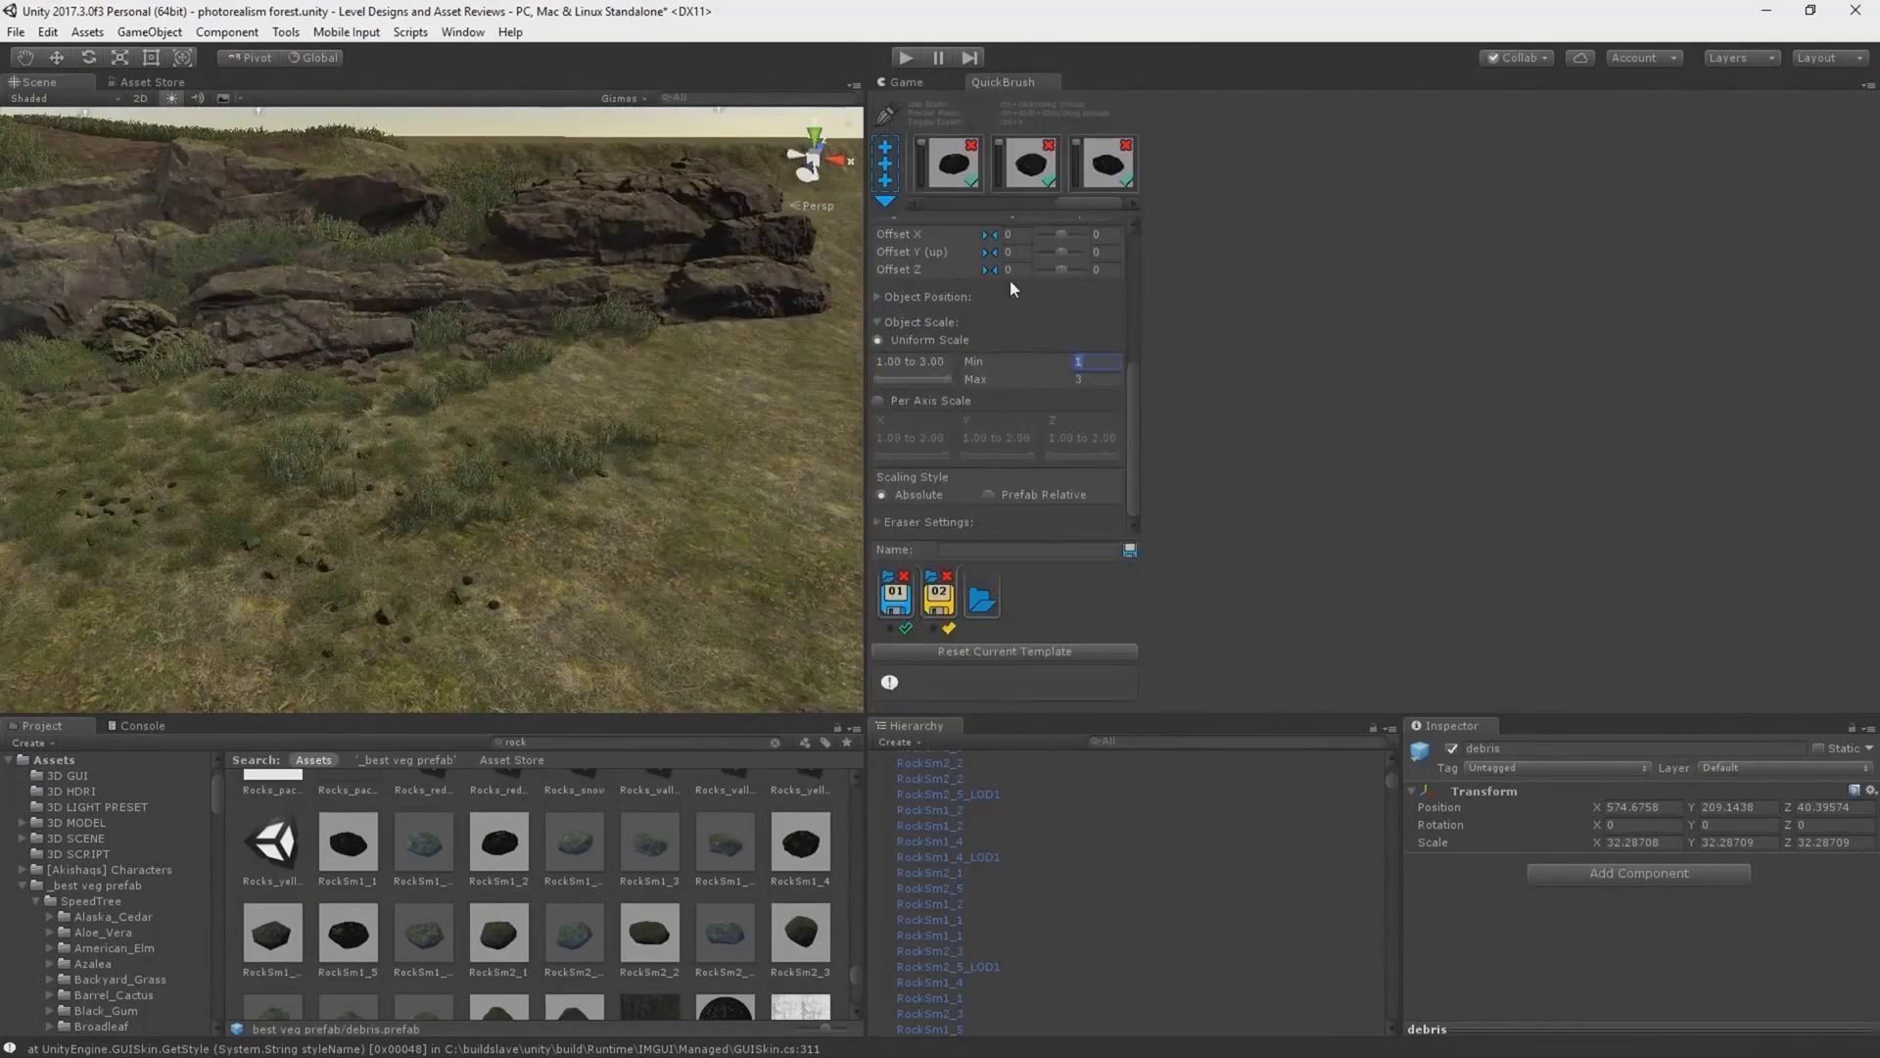
left_click(899, 82)
right_click_drag(509, 470, 422, 387)
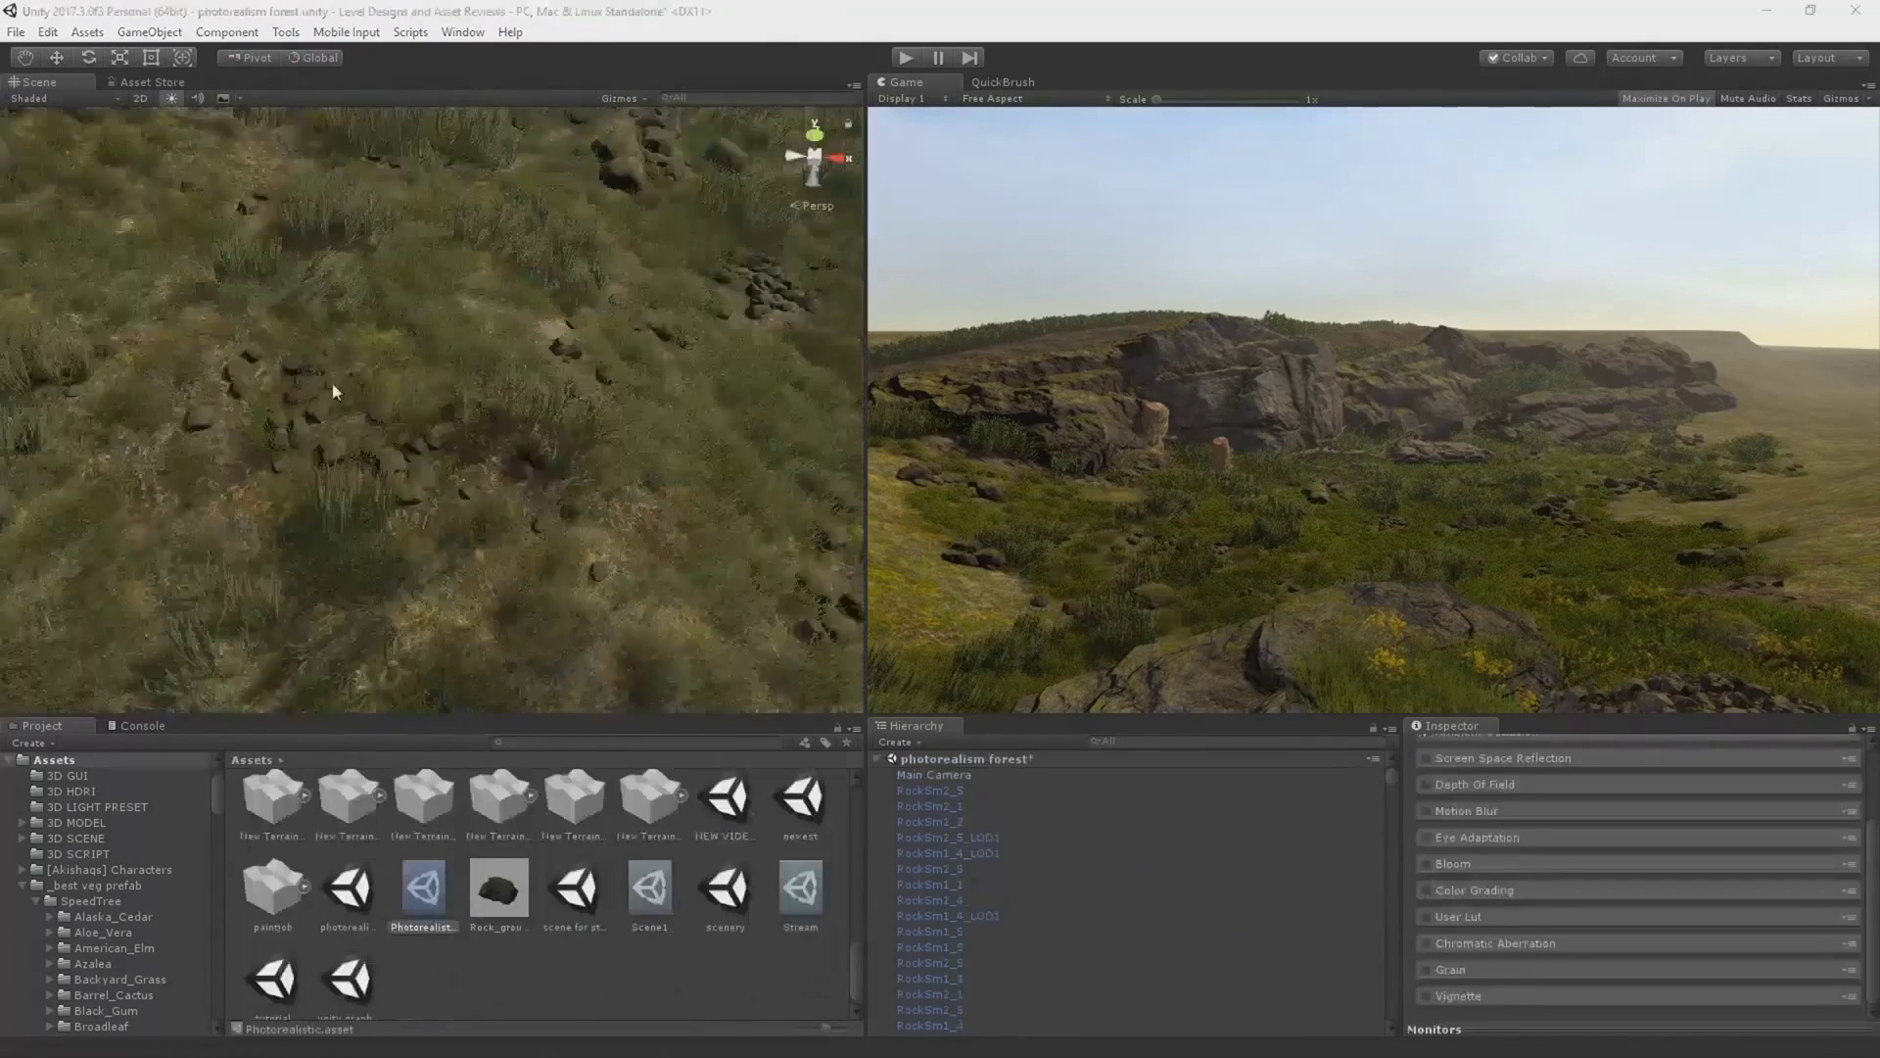
Set the rock brush's Offset Y rotation to 180 and widen its range.
right_click_drag(333, 392, 549, 558)
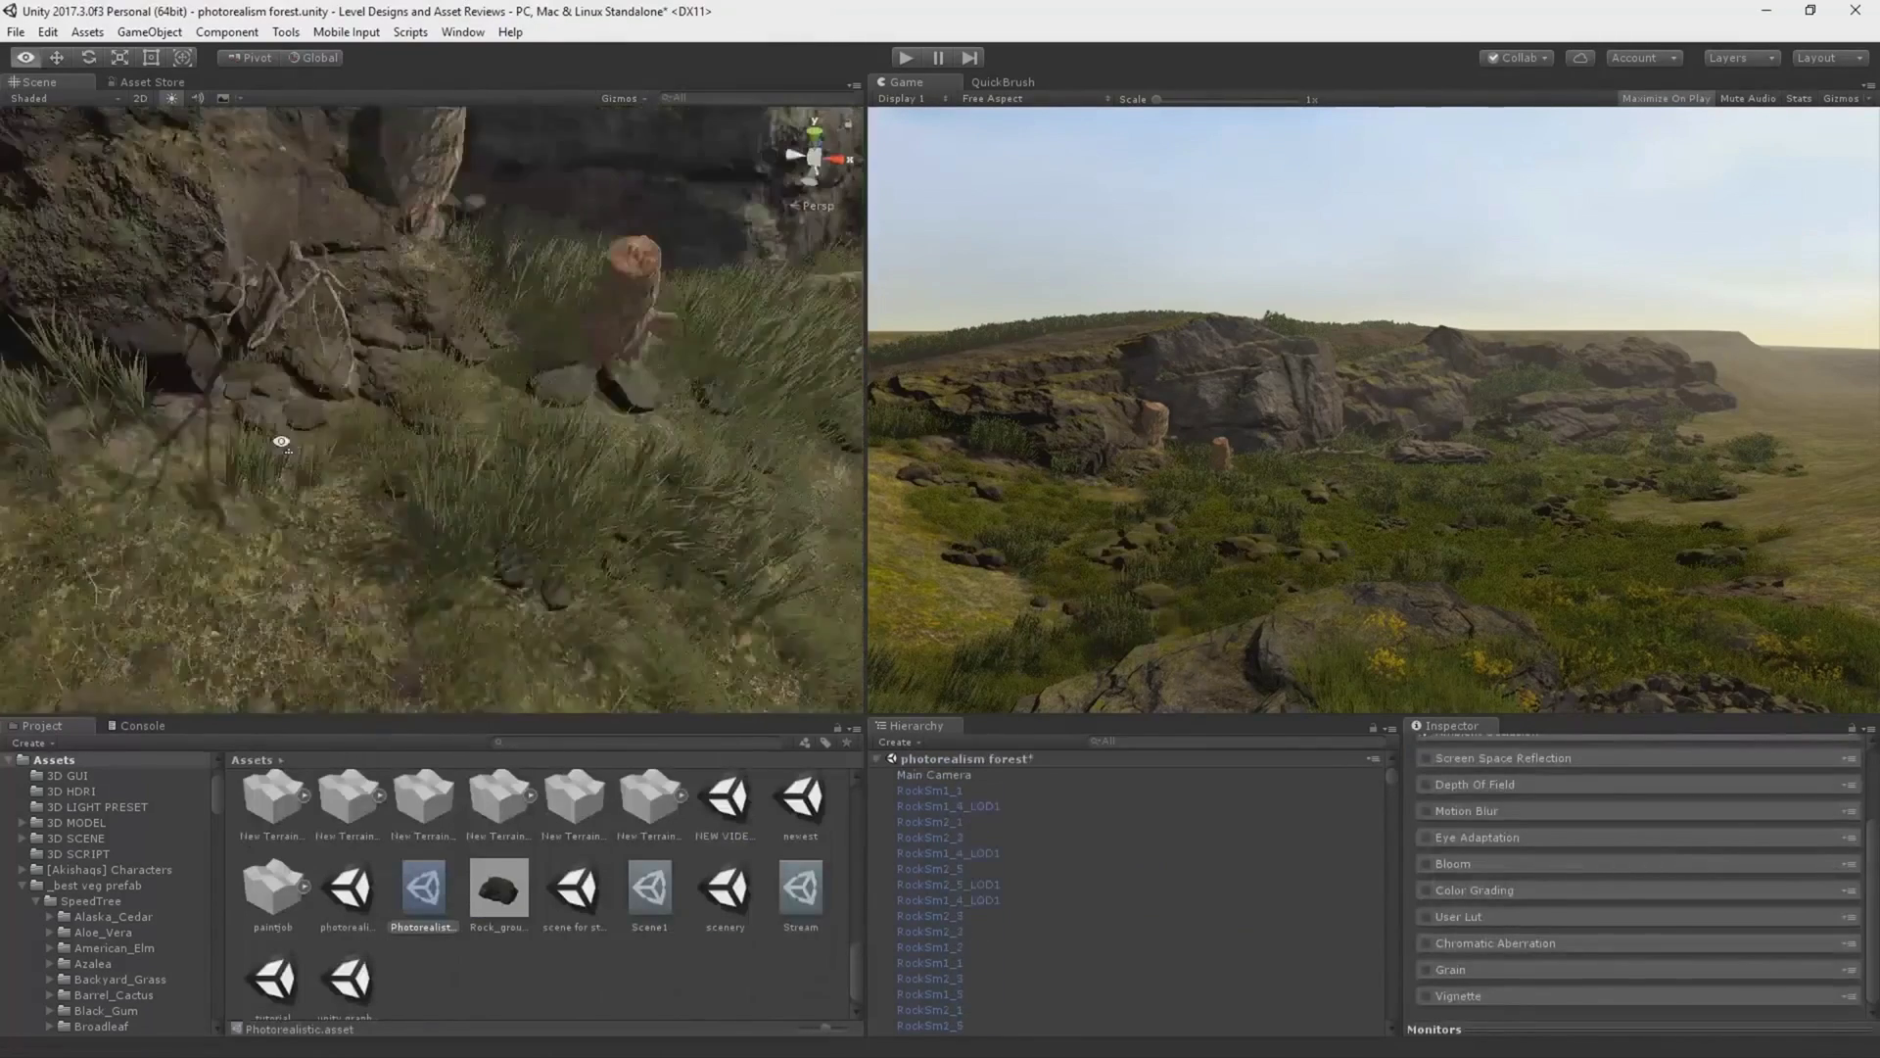
right_click_drag(281, 443, 549, 513)
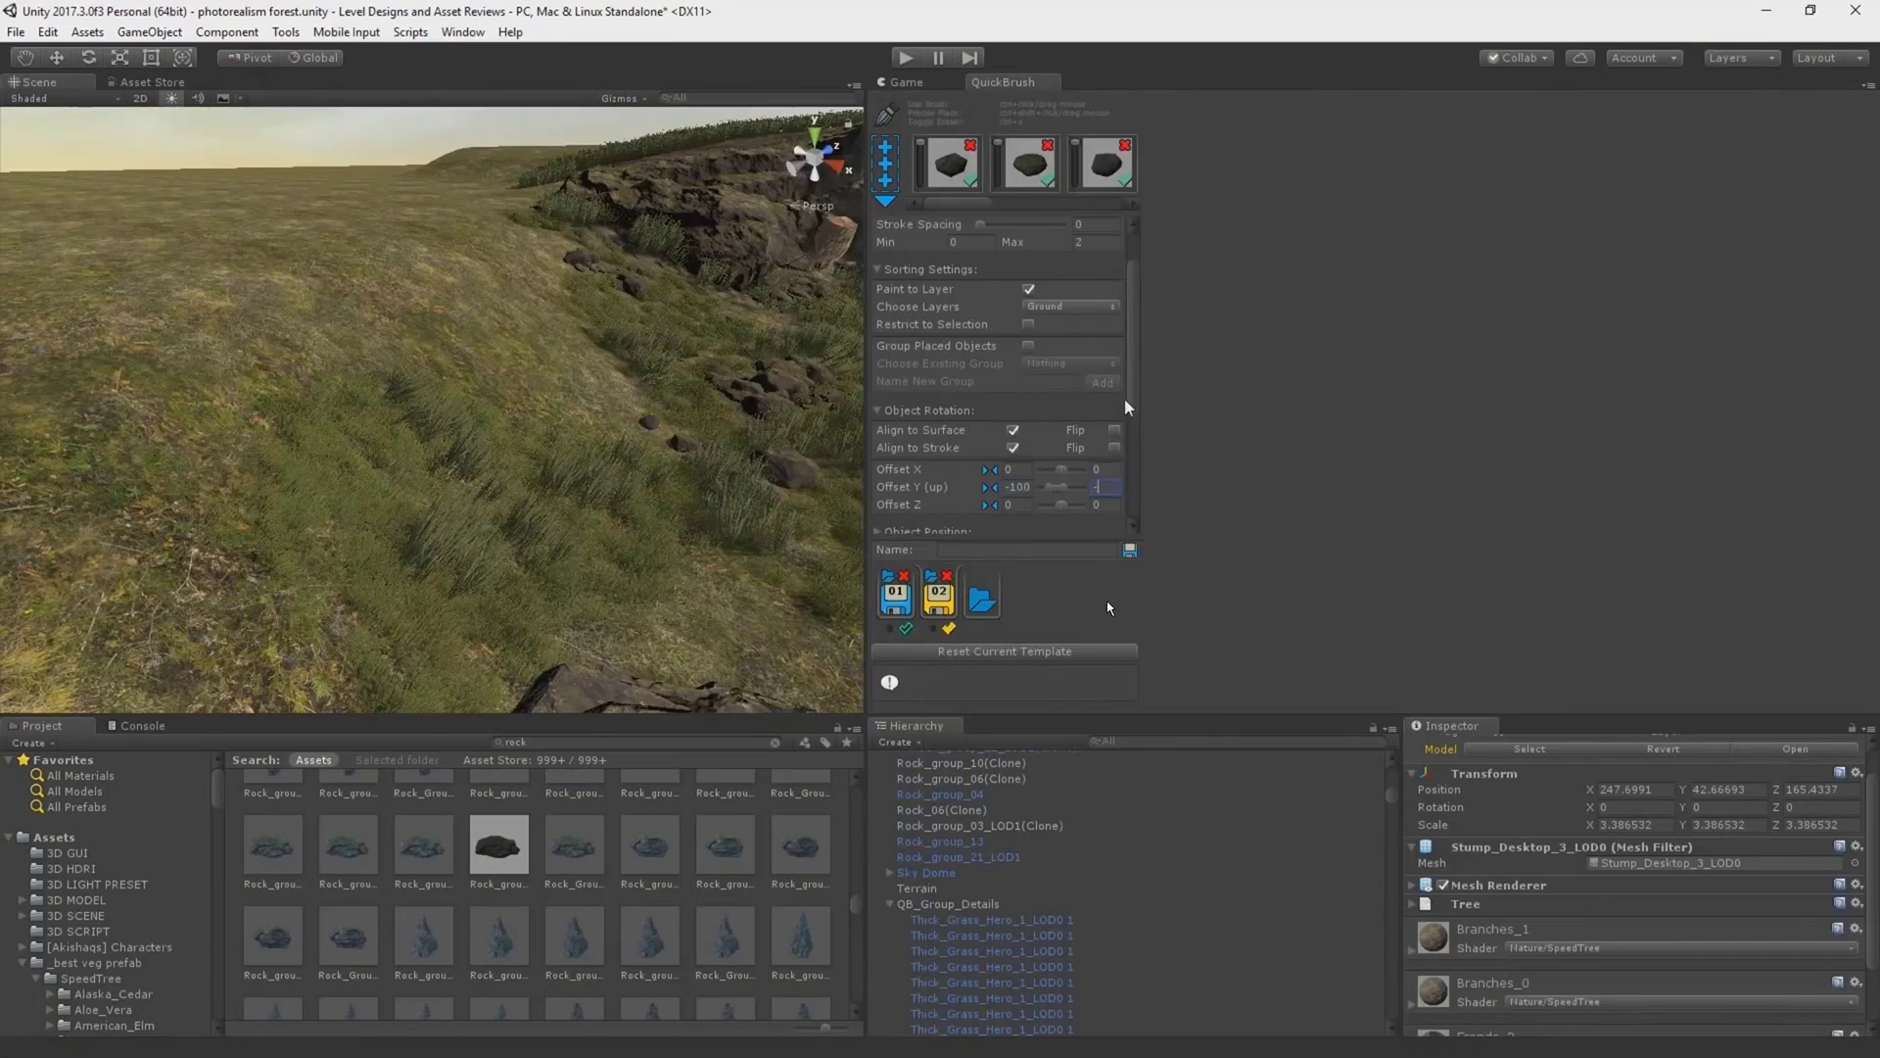
type("180")
key("Return")
left_click_drag(1049, 487, 1080, 487)
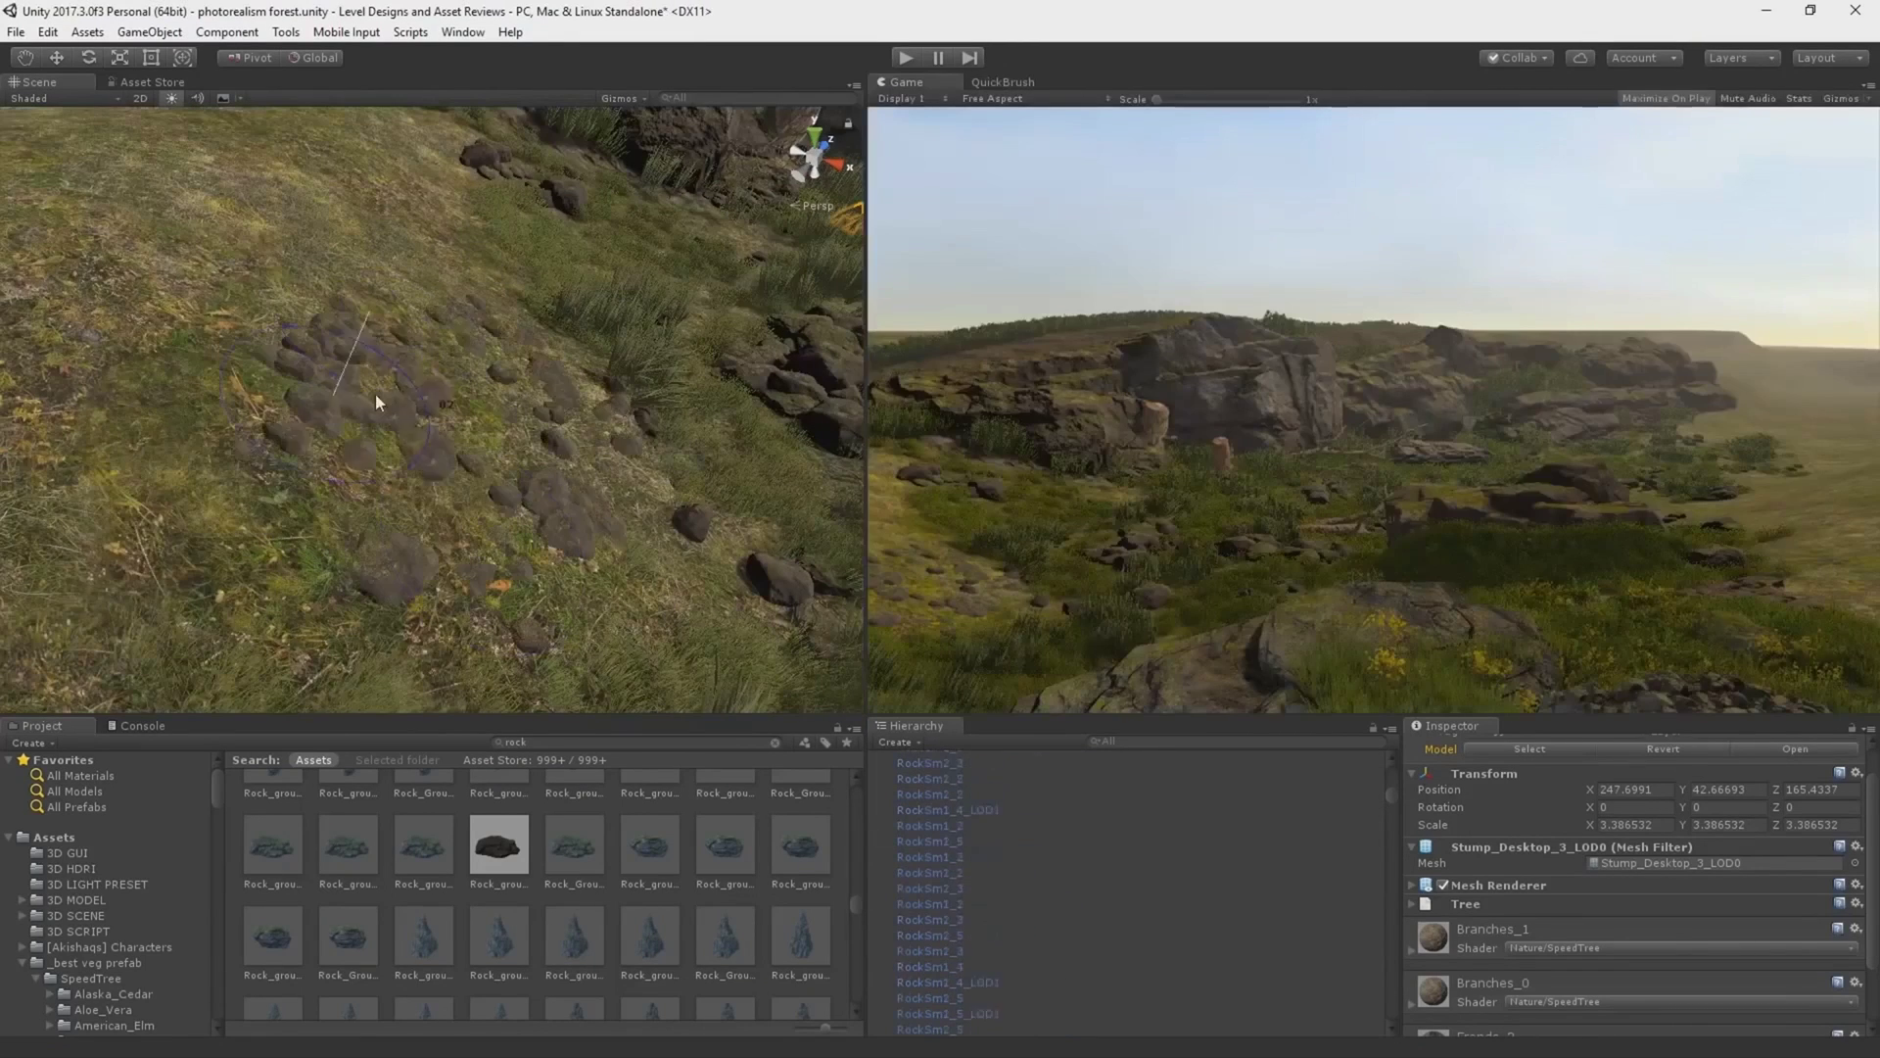
Set the brush radius to about 2.74 for painting rocks on the slope.
right_click_drag(374, 393, 230, 444)
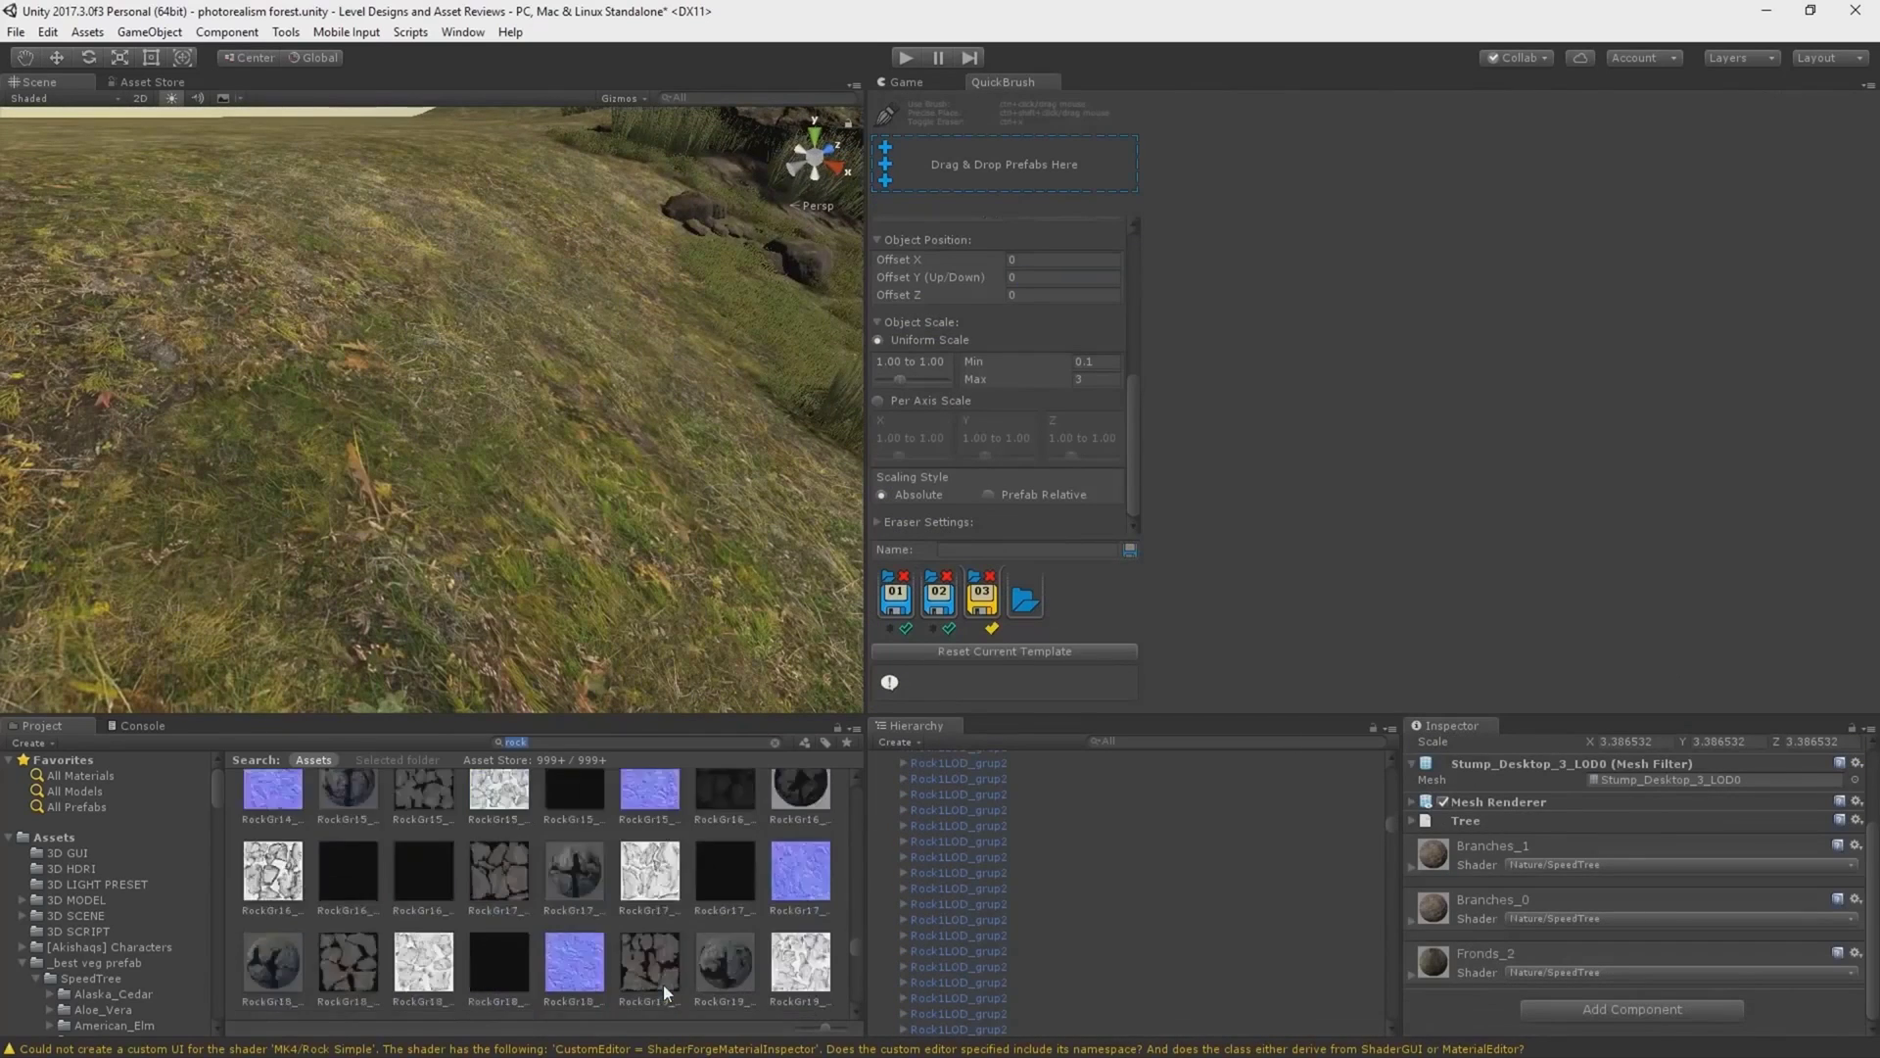
scroll(663, 985, "down", 10)
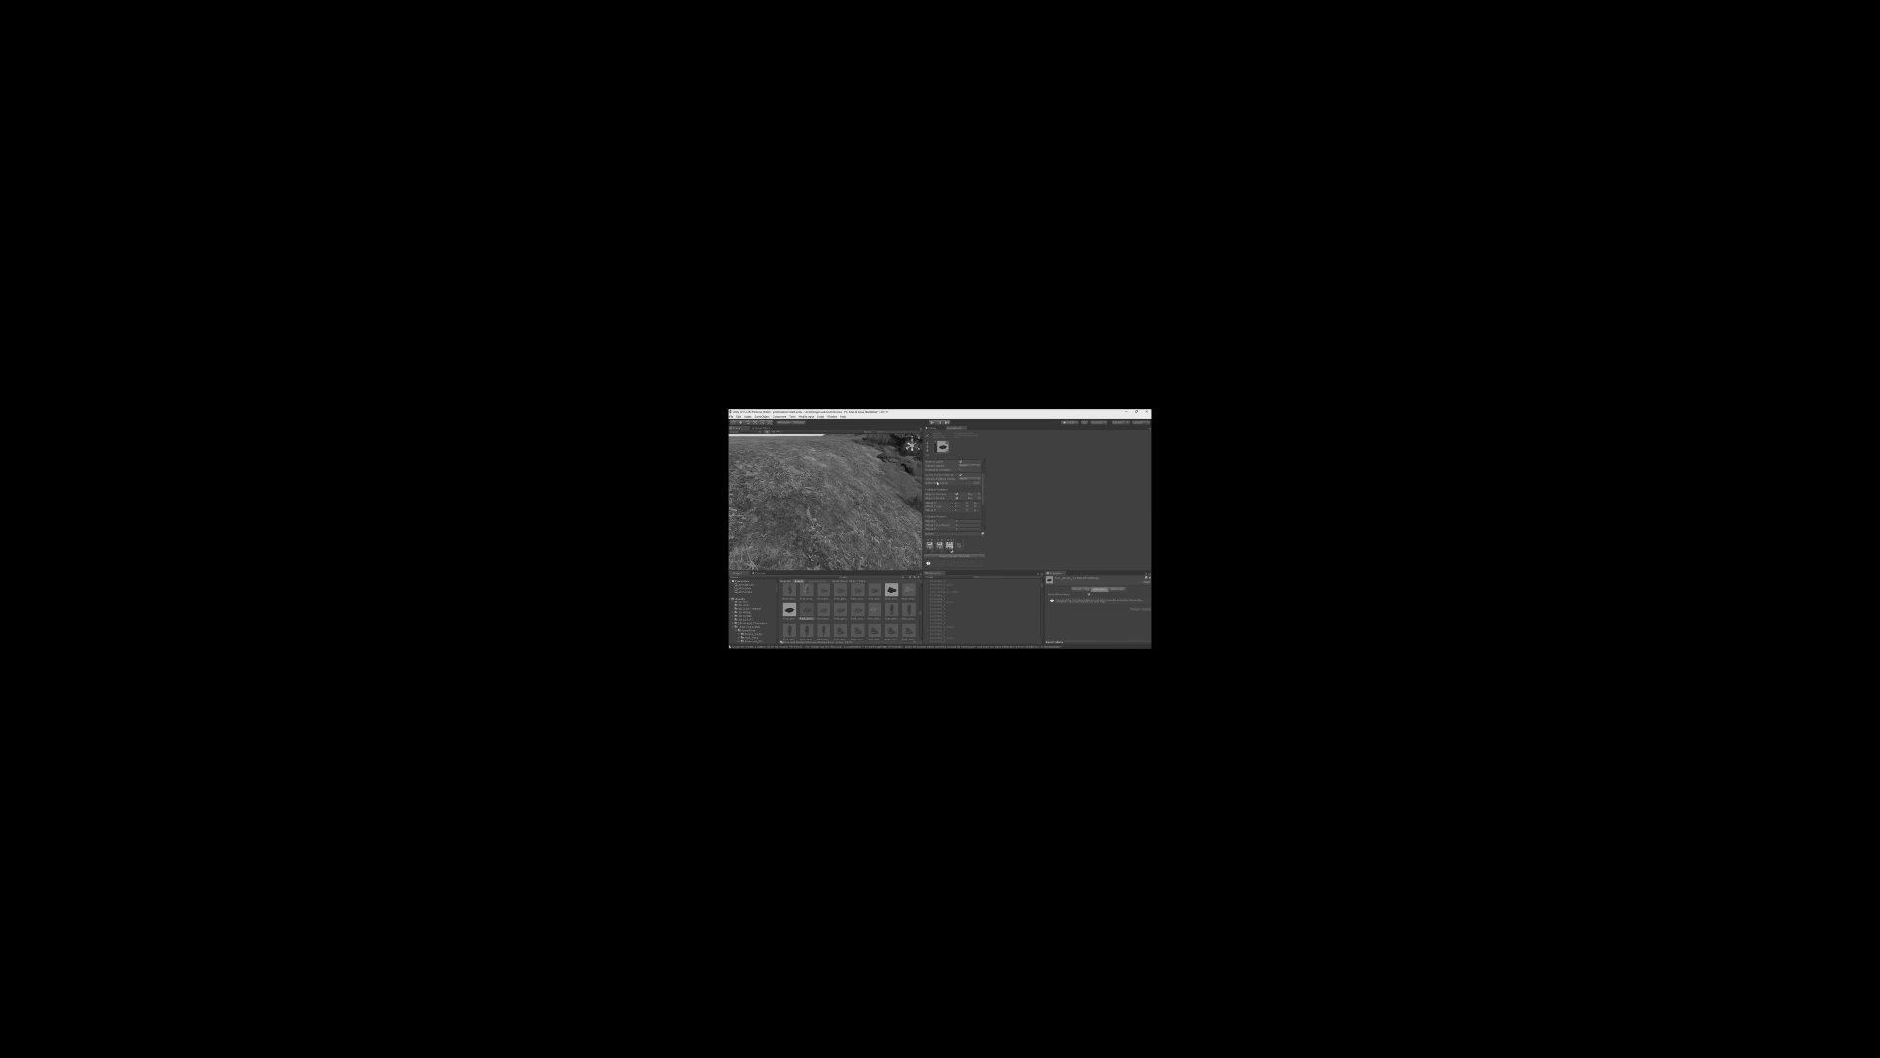
left_click_drag(958, 464, 960, 465)
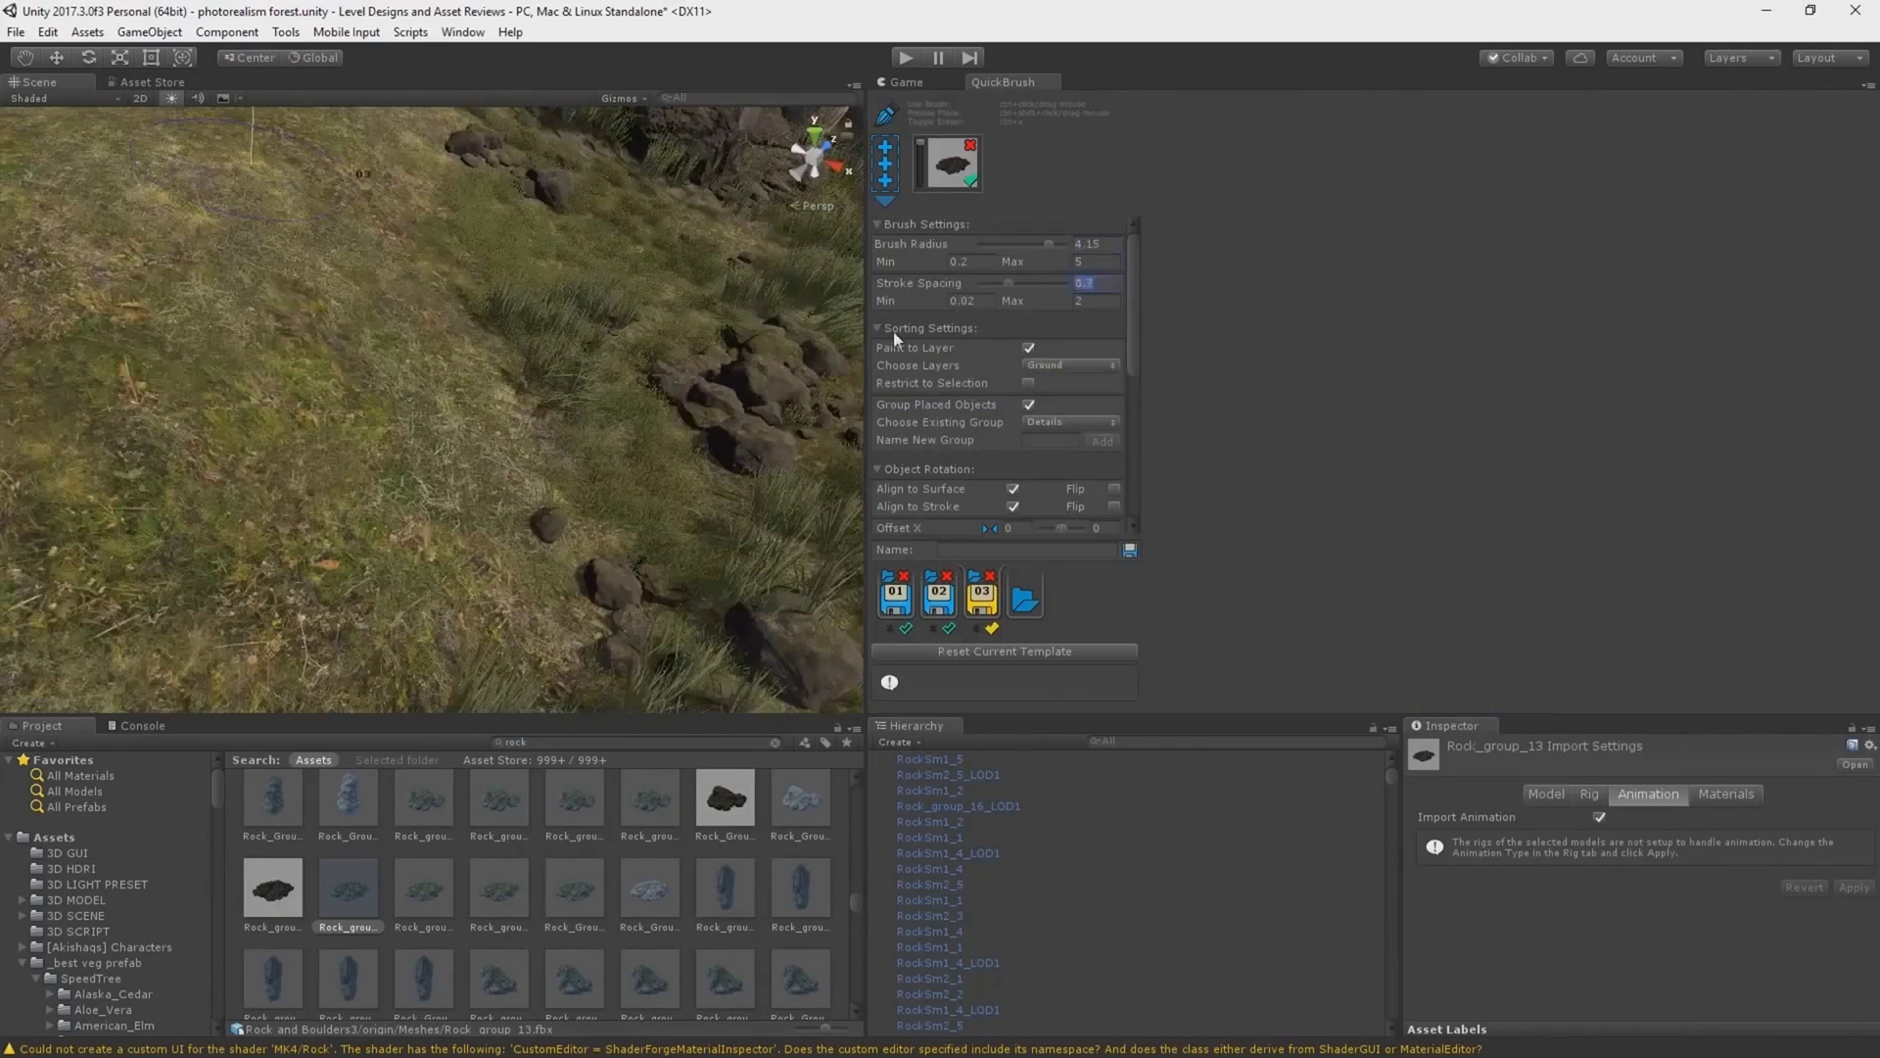
scroll(999, 373, "down", 5)
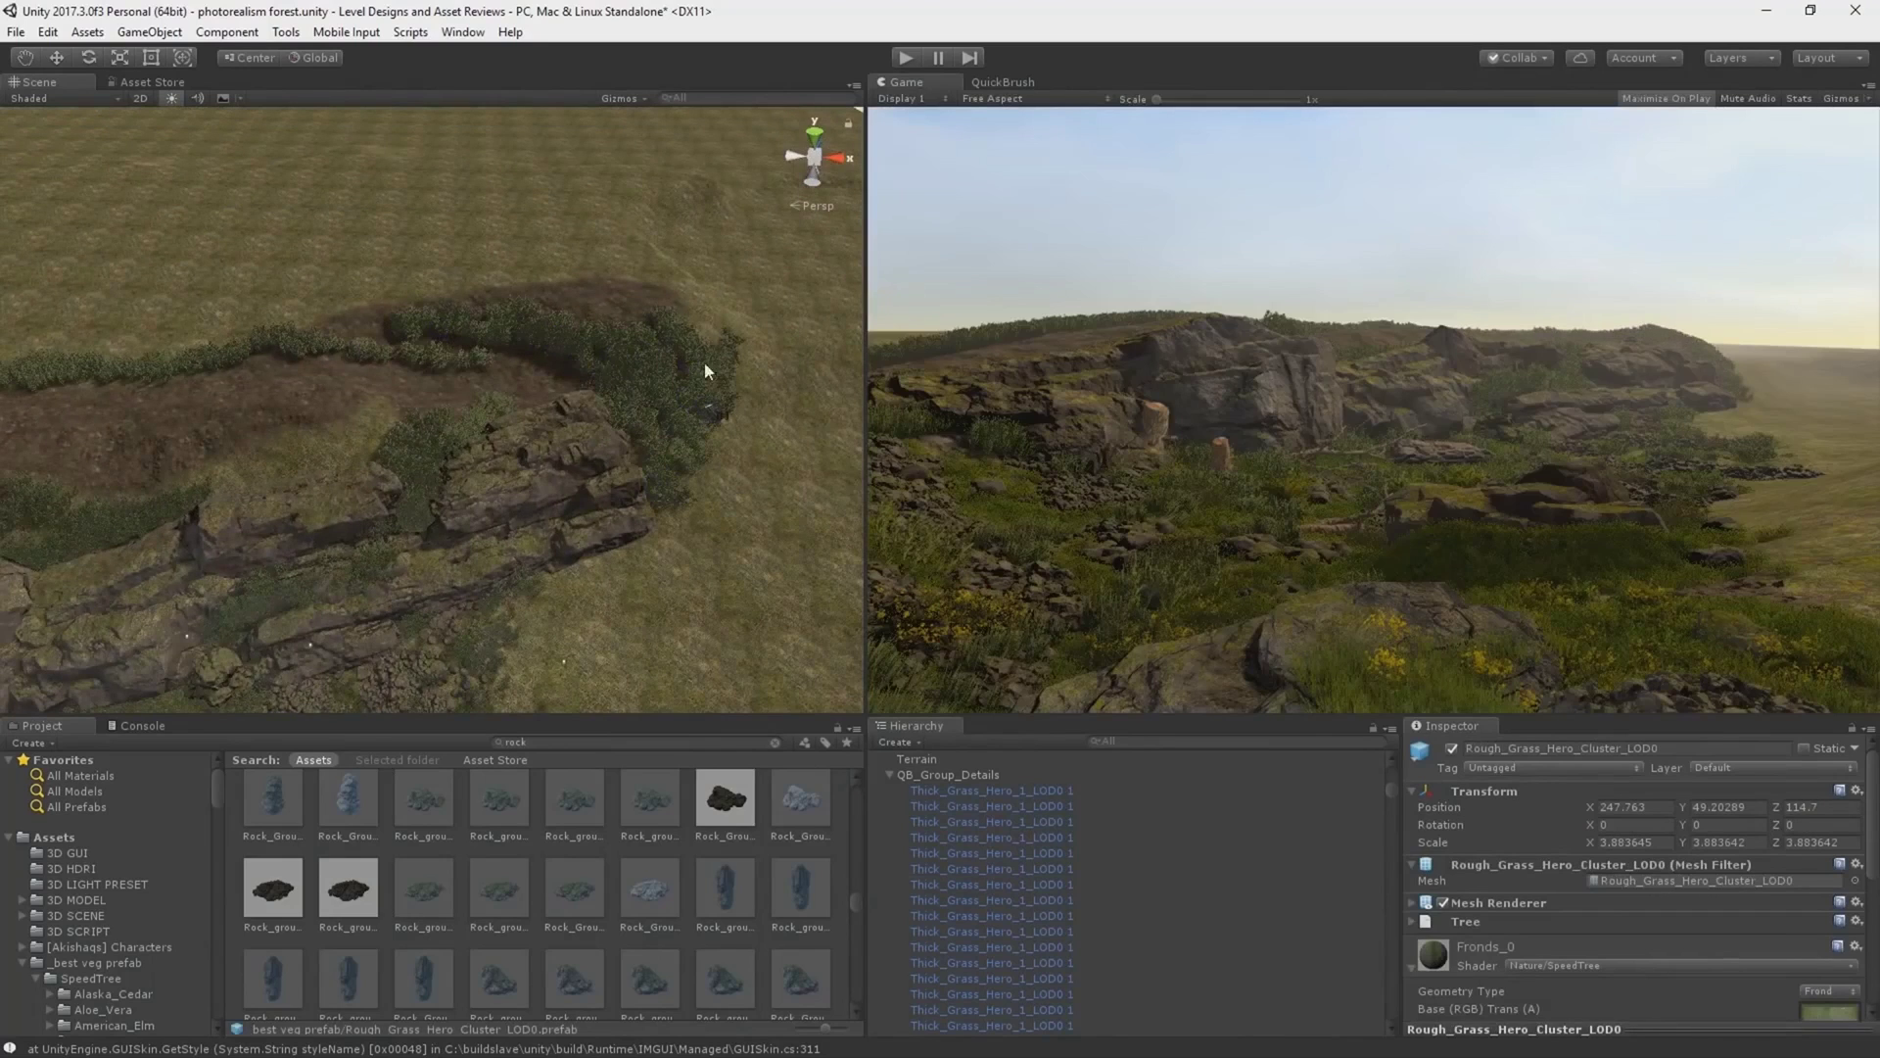
Select a tree by the cliff and move it down along the terrain.
left_click(586, 539)
scroll(549, 496, "up", 6)
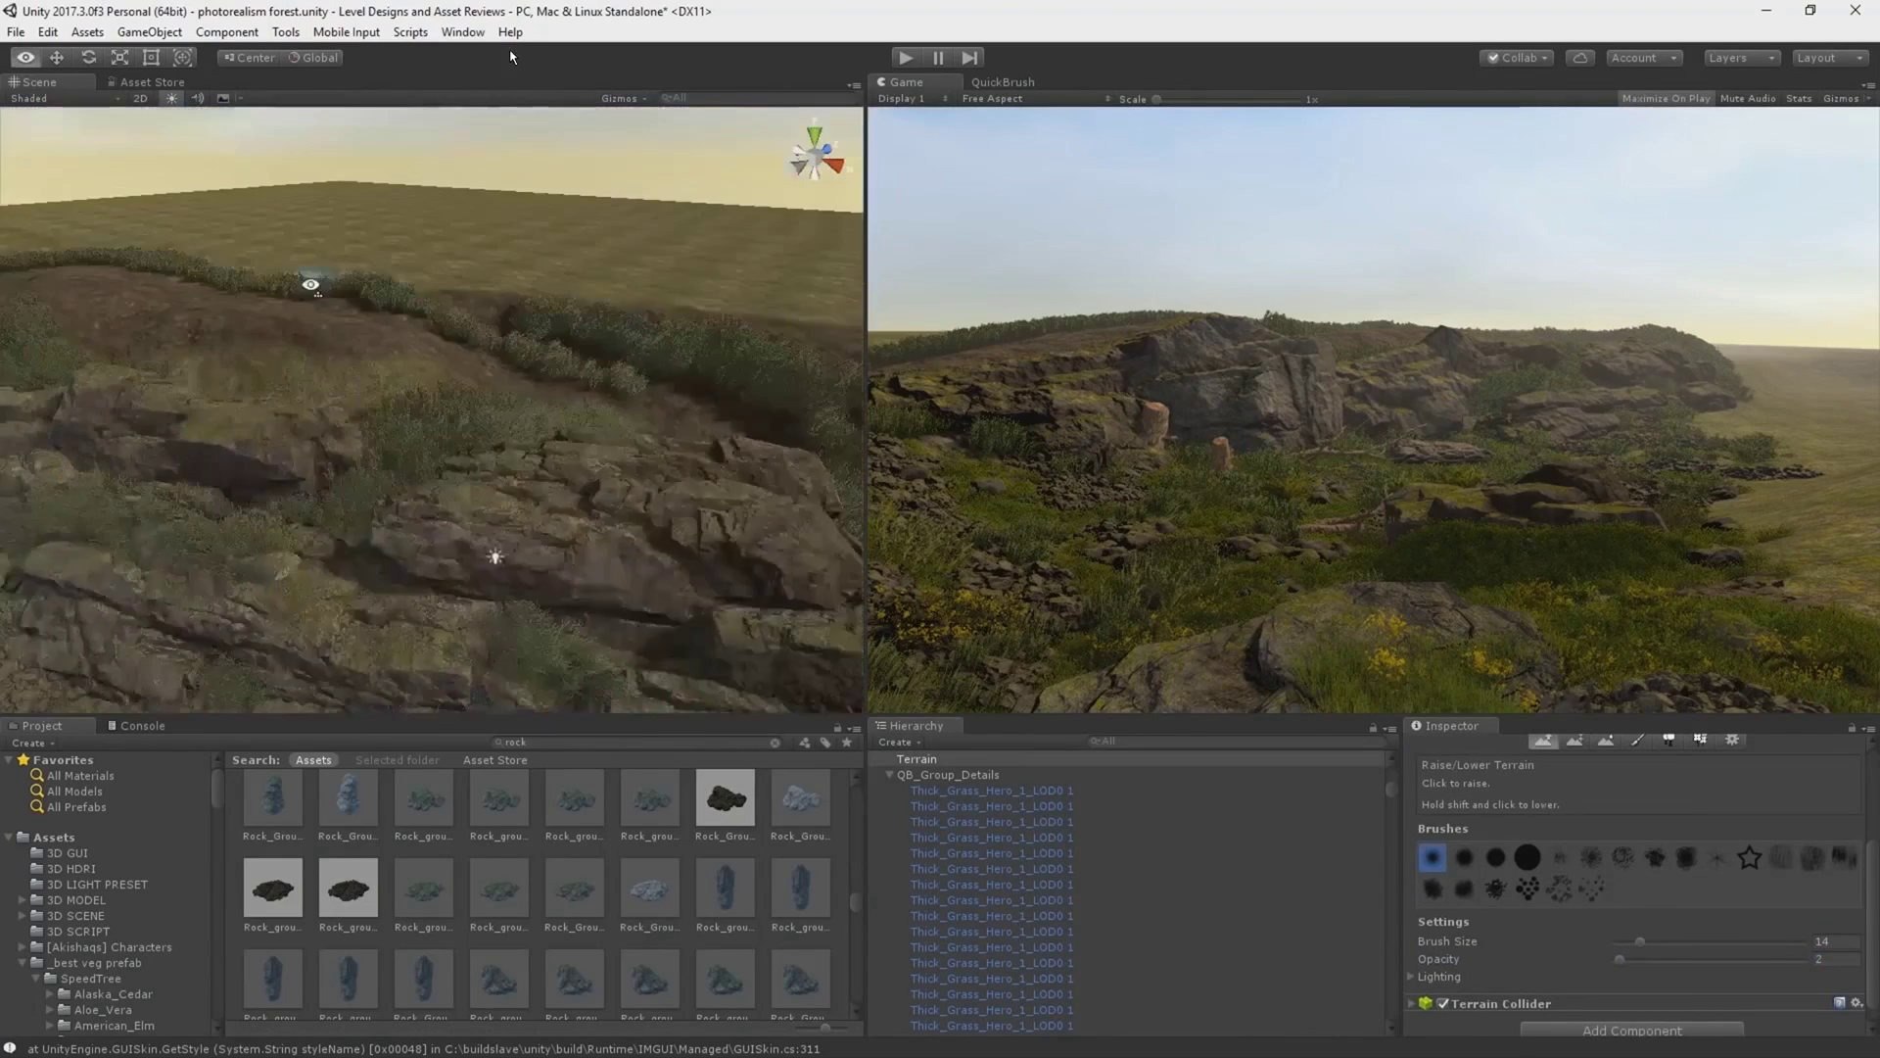
left_click(482, 515)
right_click_drag(500, 456, 619, 486)
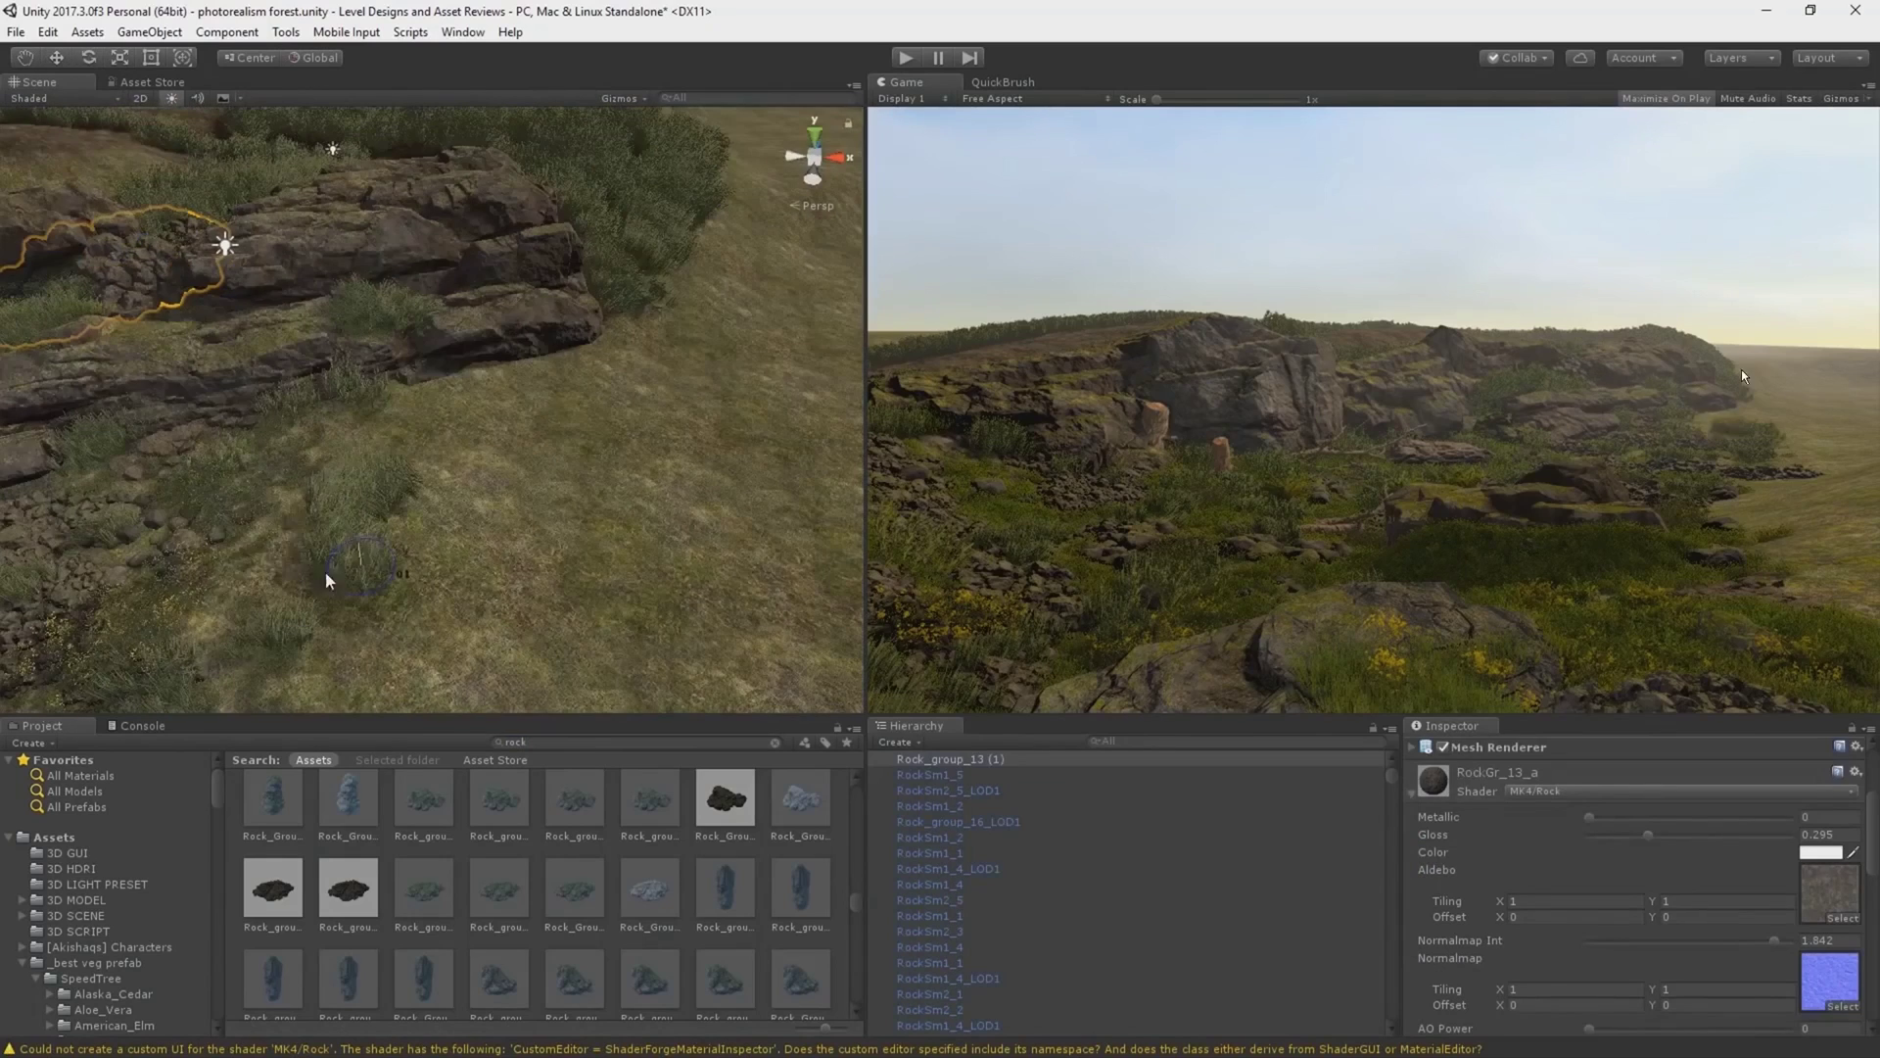
left_click(1001, 82)
left_click(906, 81)
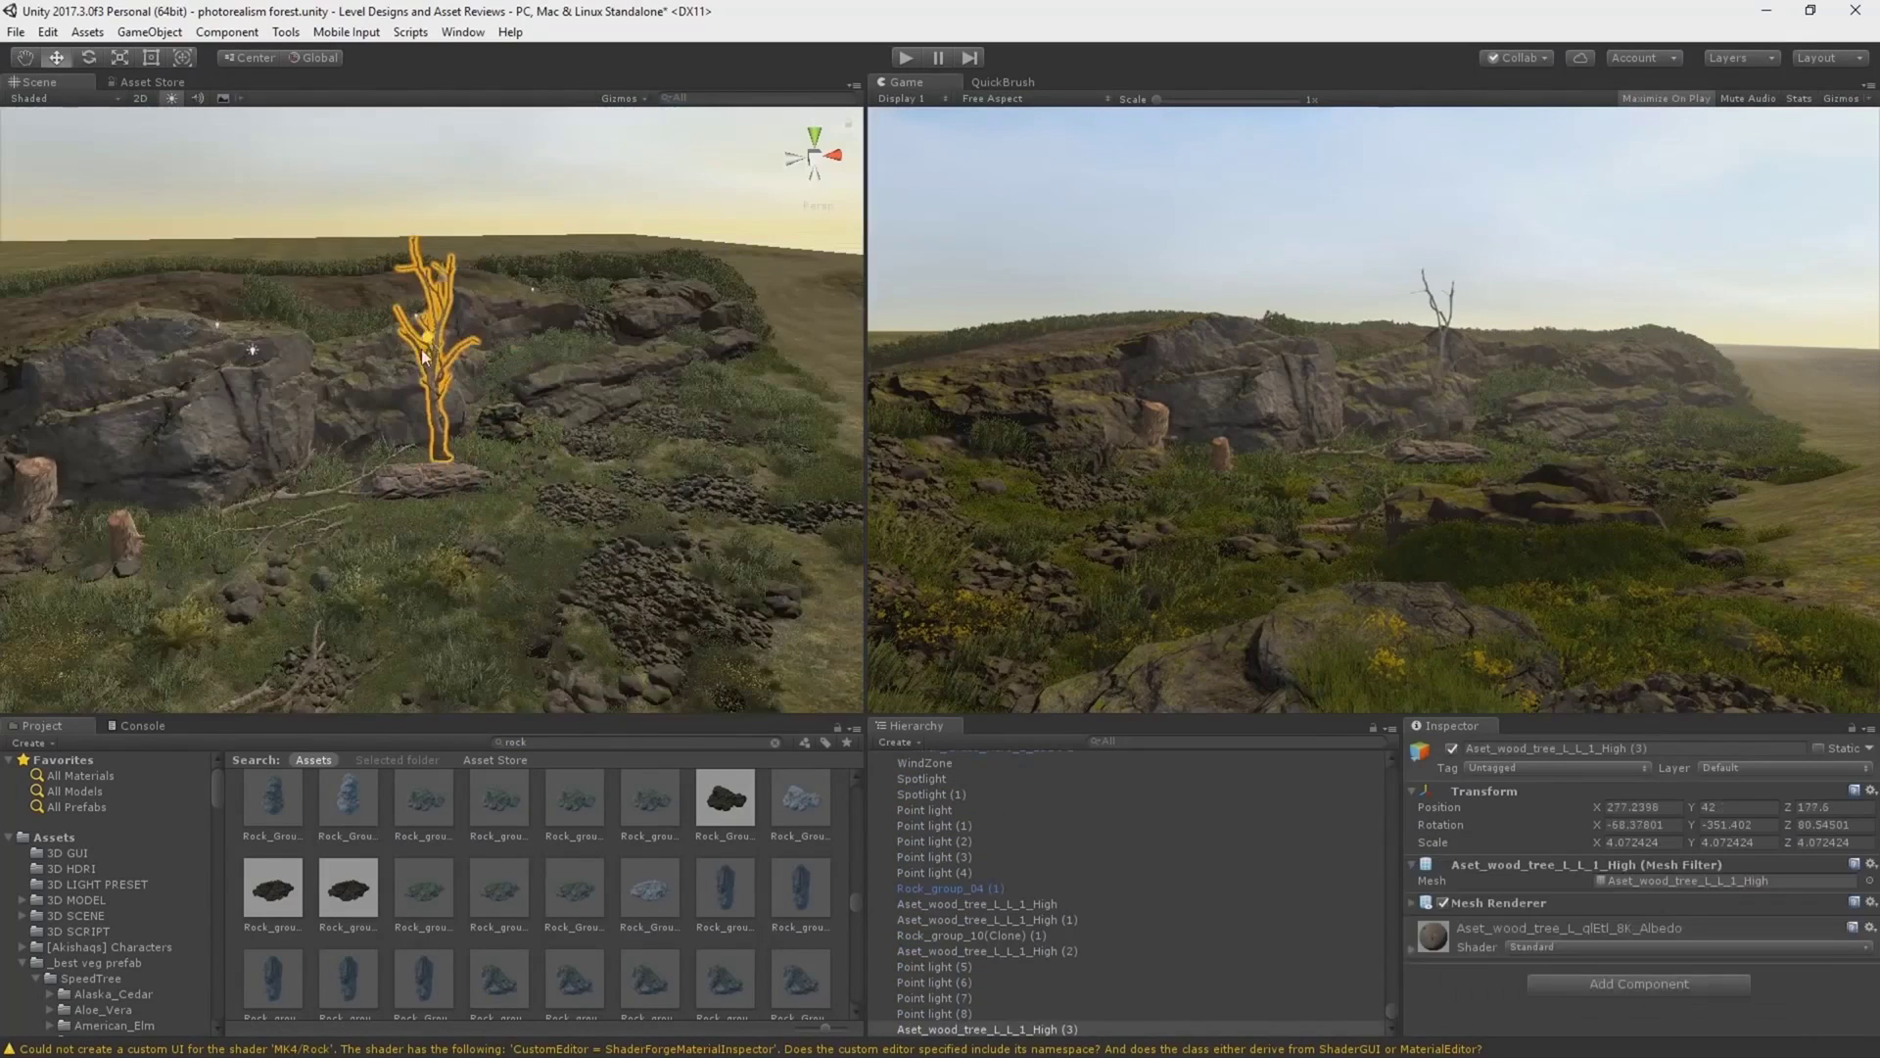
key("z")
left_click_drag(423, 356, 554, 497, "ctrl+shift")
Reposition Rock_group_14 and the stump, and enlarge and rotate Rock_group_16_LOD1 (1).
left_click(343, 327)
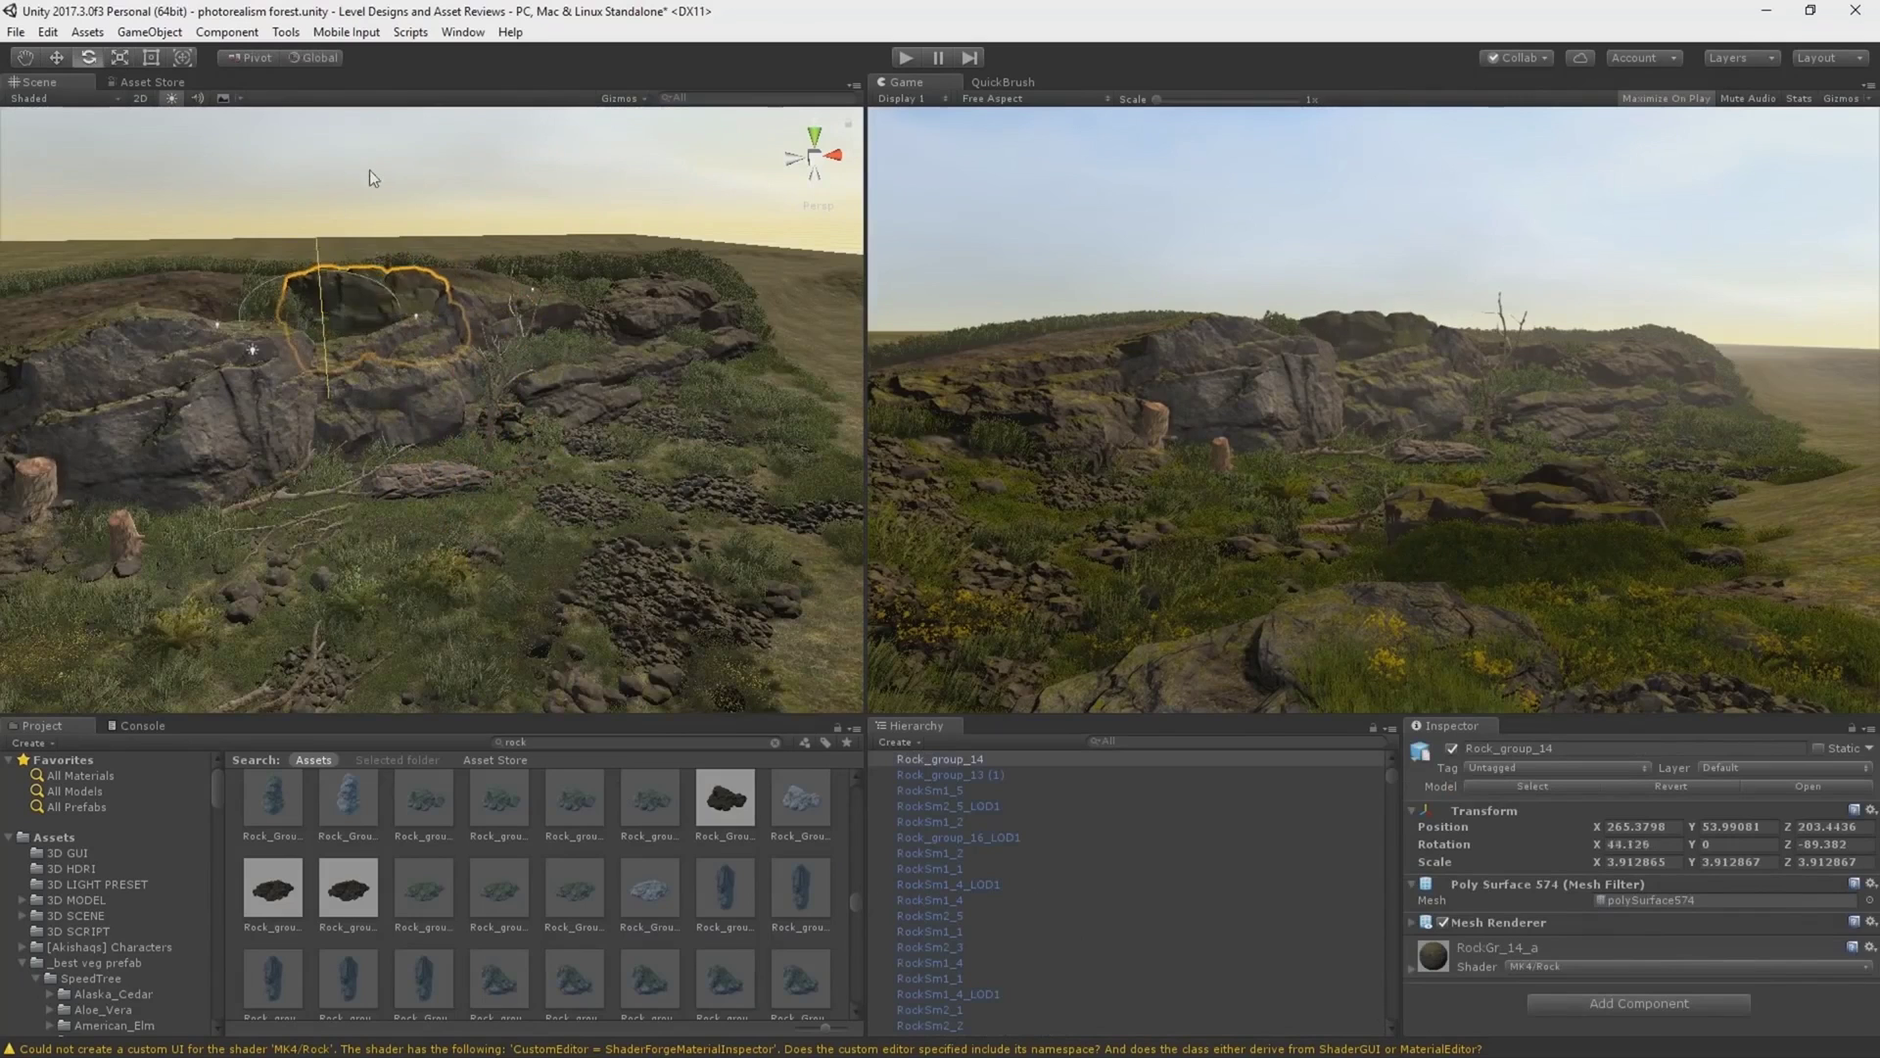
right_click_drag(369, 168, 450, 403)
key("w")
right_click_drag(311, 445, 550, 319)
left_click(599, 431)
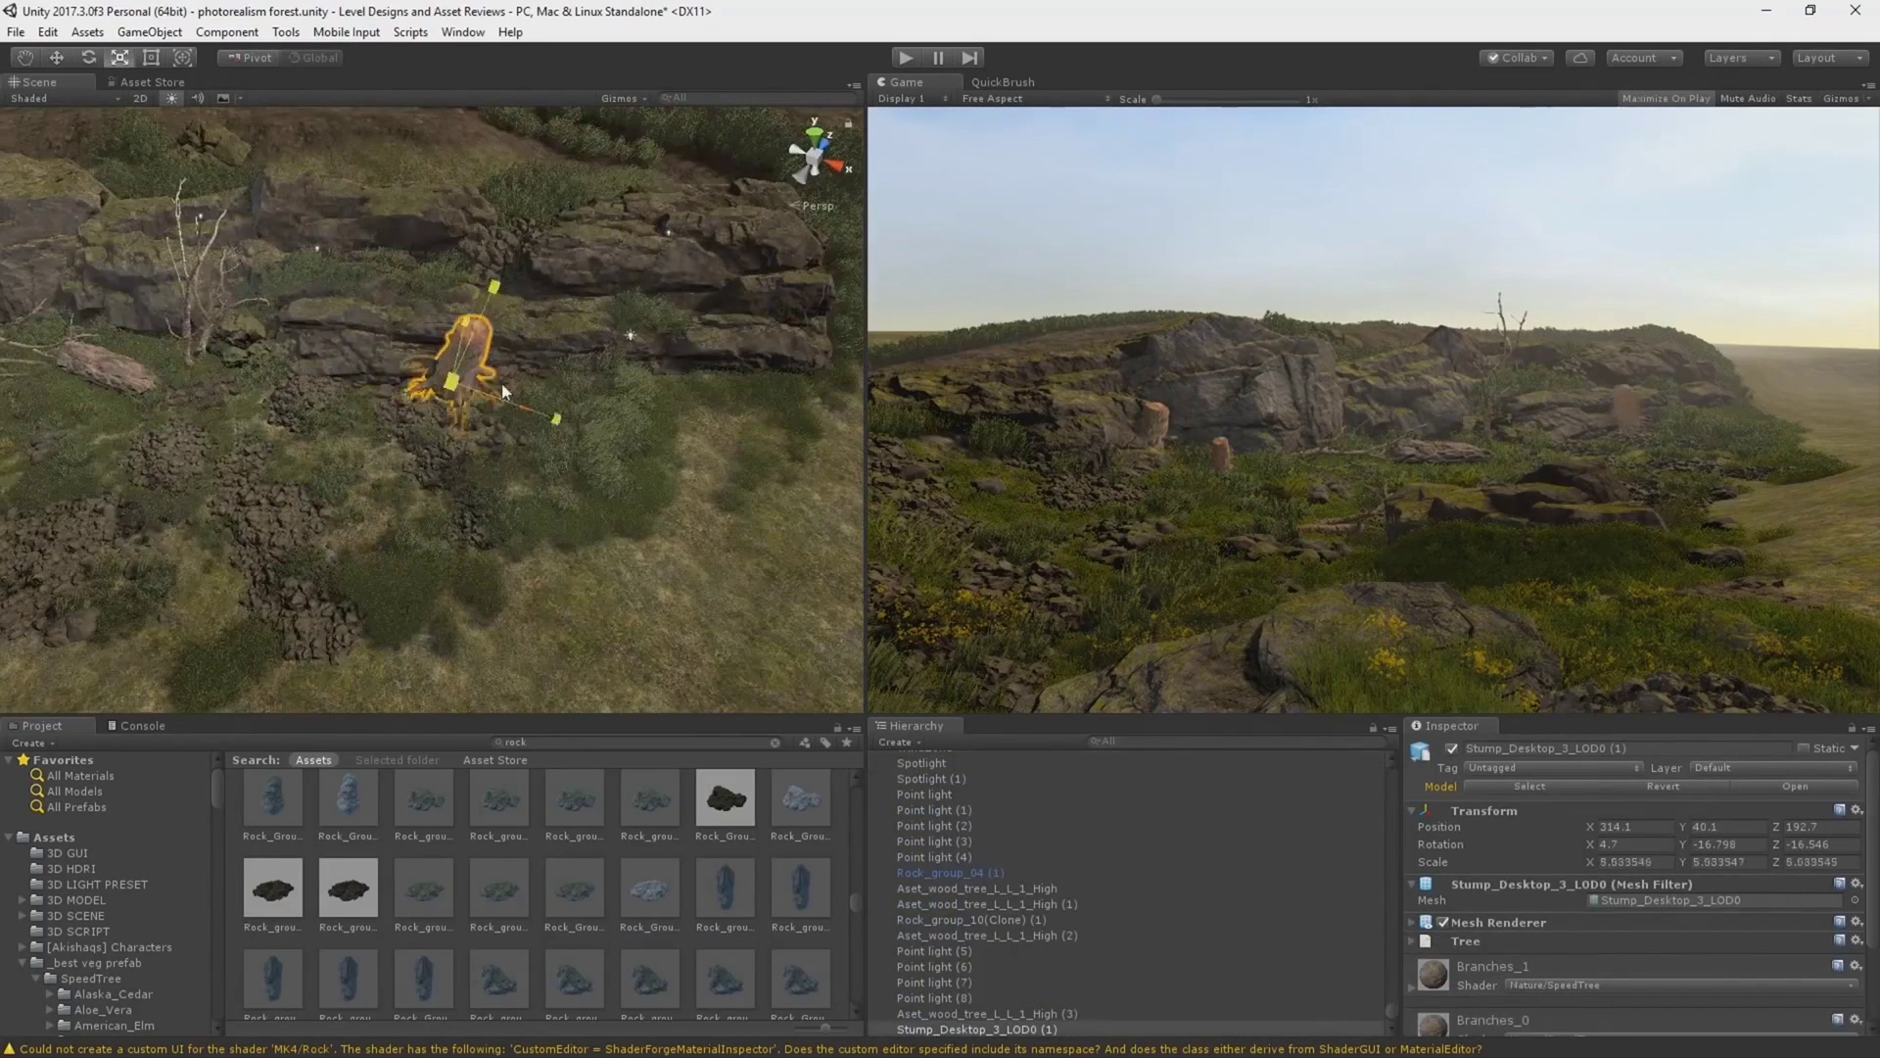
left_click(564, 387)
key("f")
left_click_drag(464, 395, 608, 337)
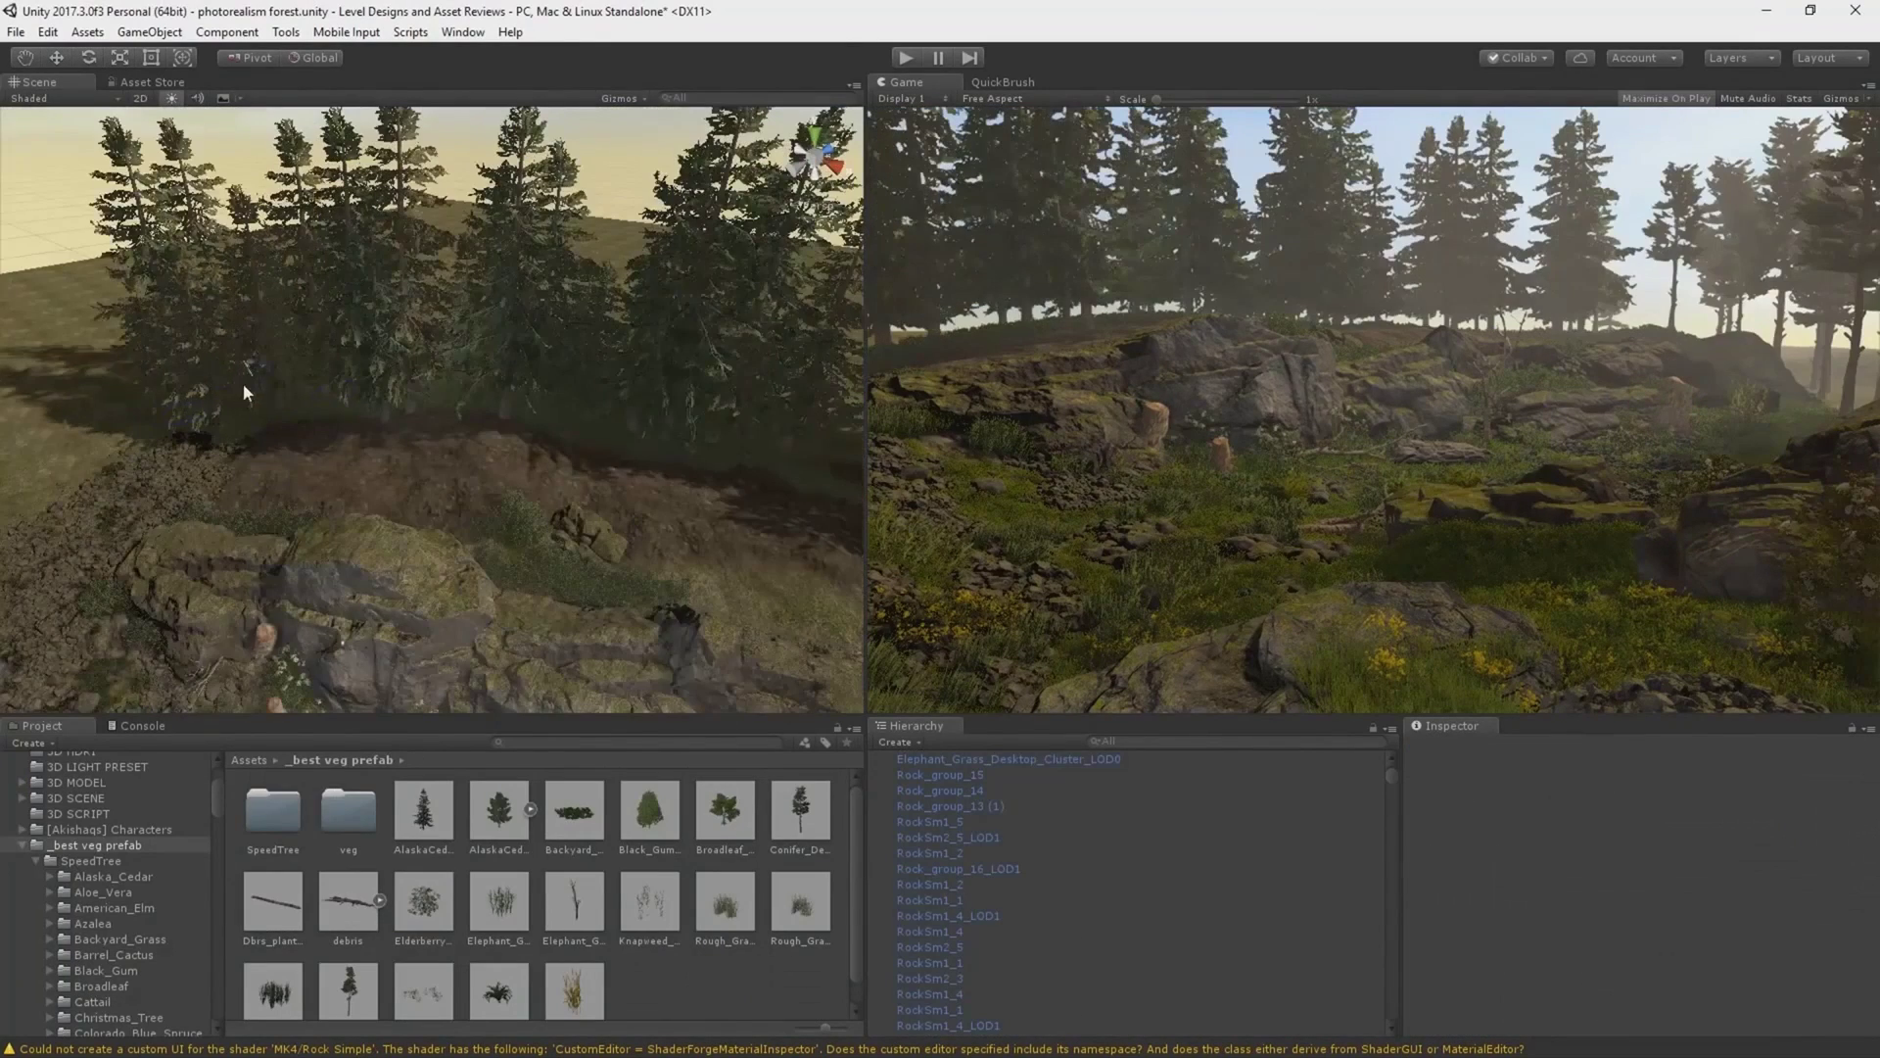
left_click_drag(243, 384, 633, 317, "alt")
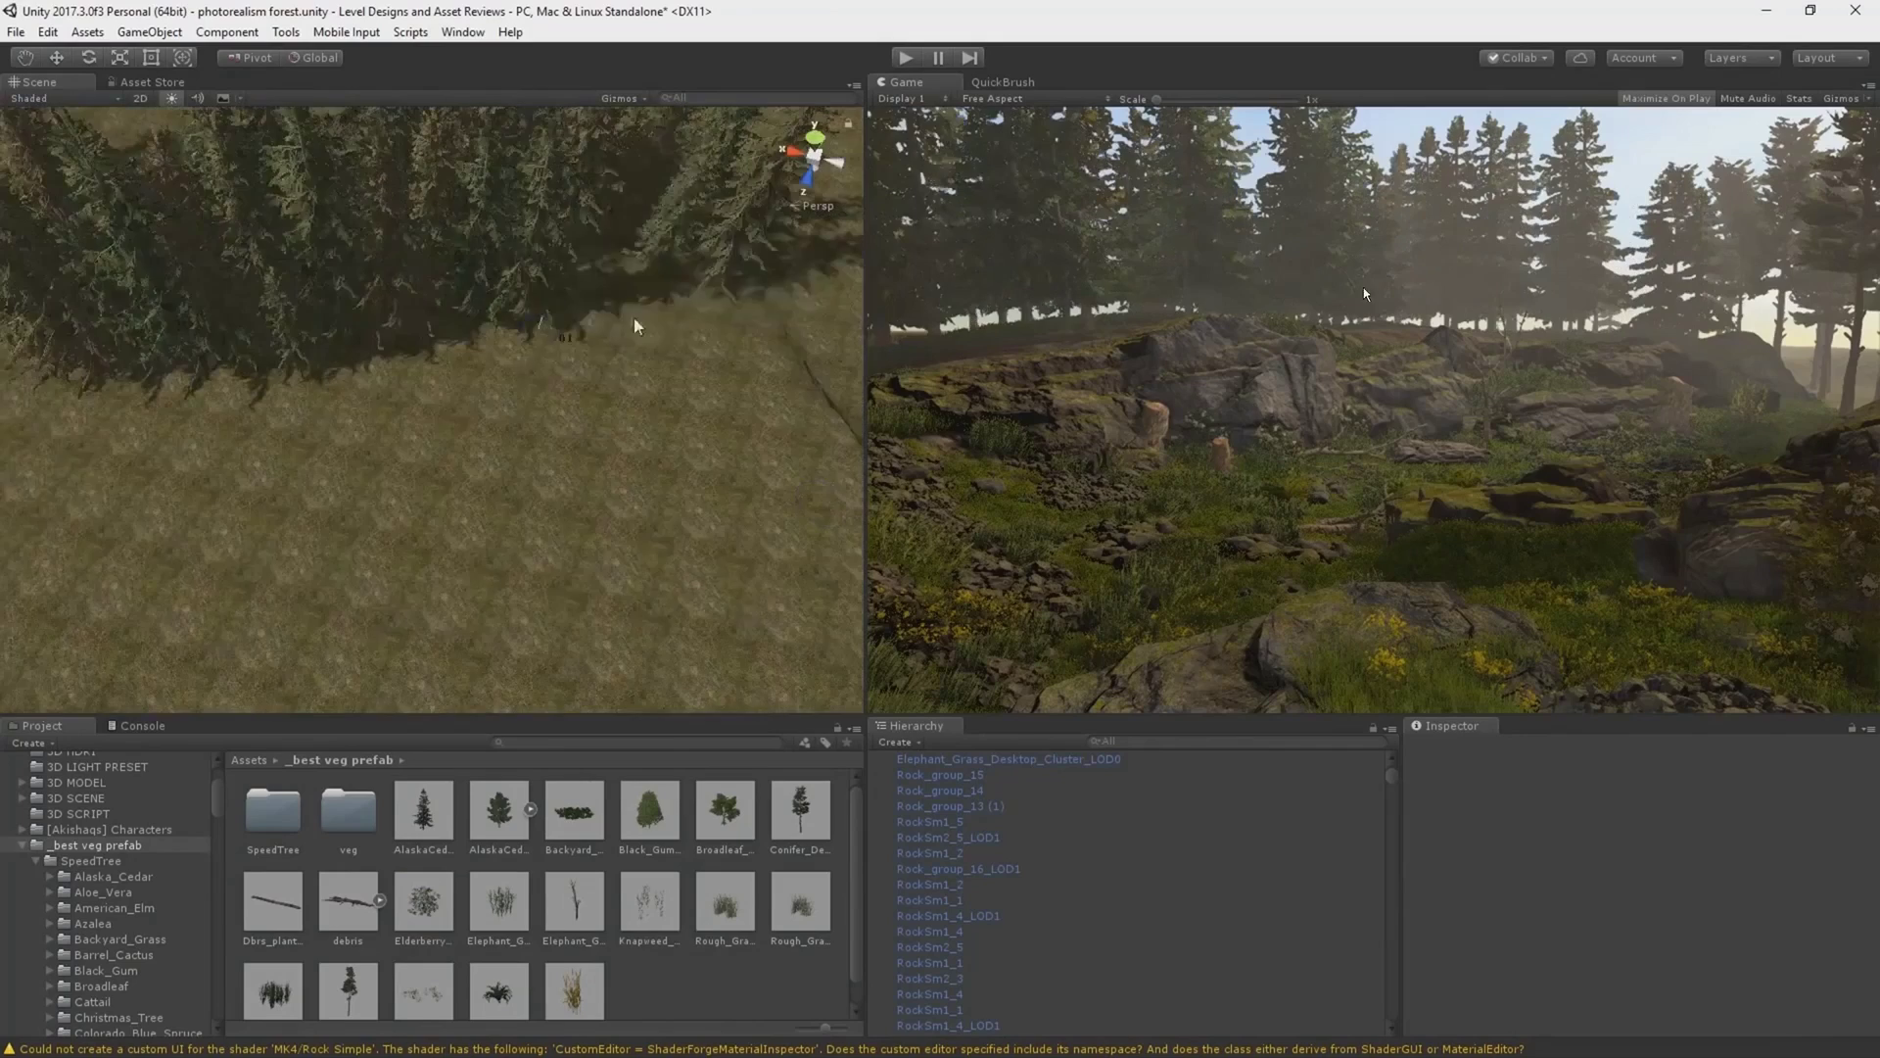
Remove the stray rock beside the trees.
left_click(436, 468)
key("f")
key("ctrl+z")
key("ctrl+z")
key("ctrl+z")
key("ctrl+z")
key("ctrl+z")
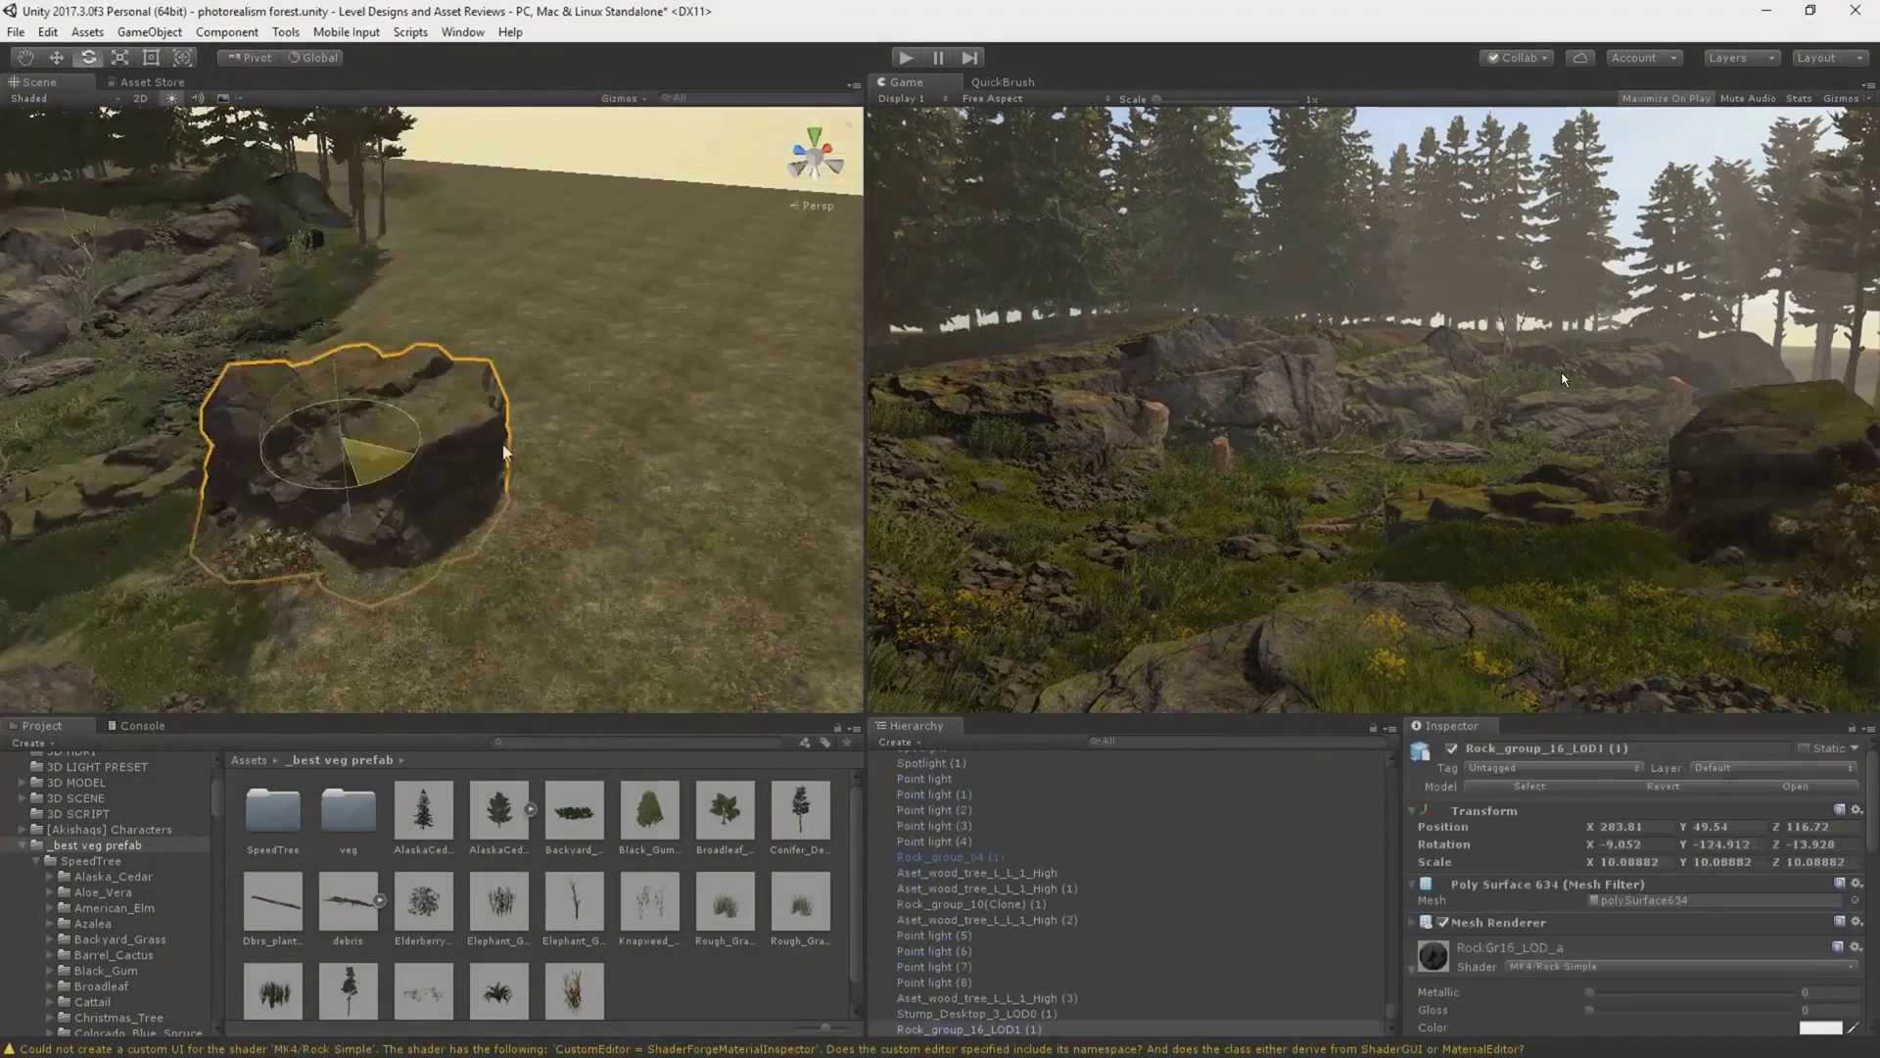
key("ctrl+z")
key("ctrl+z")
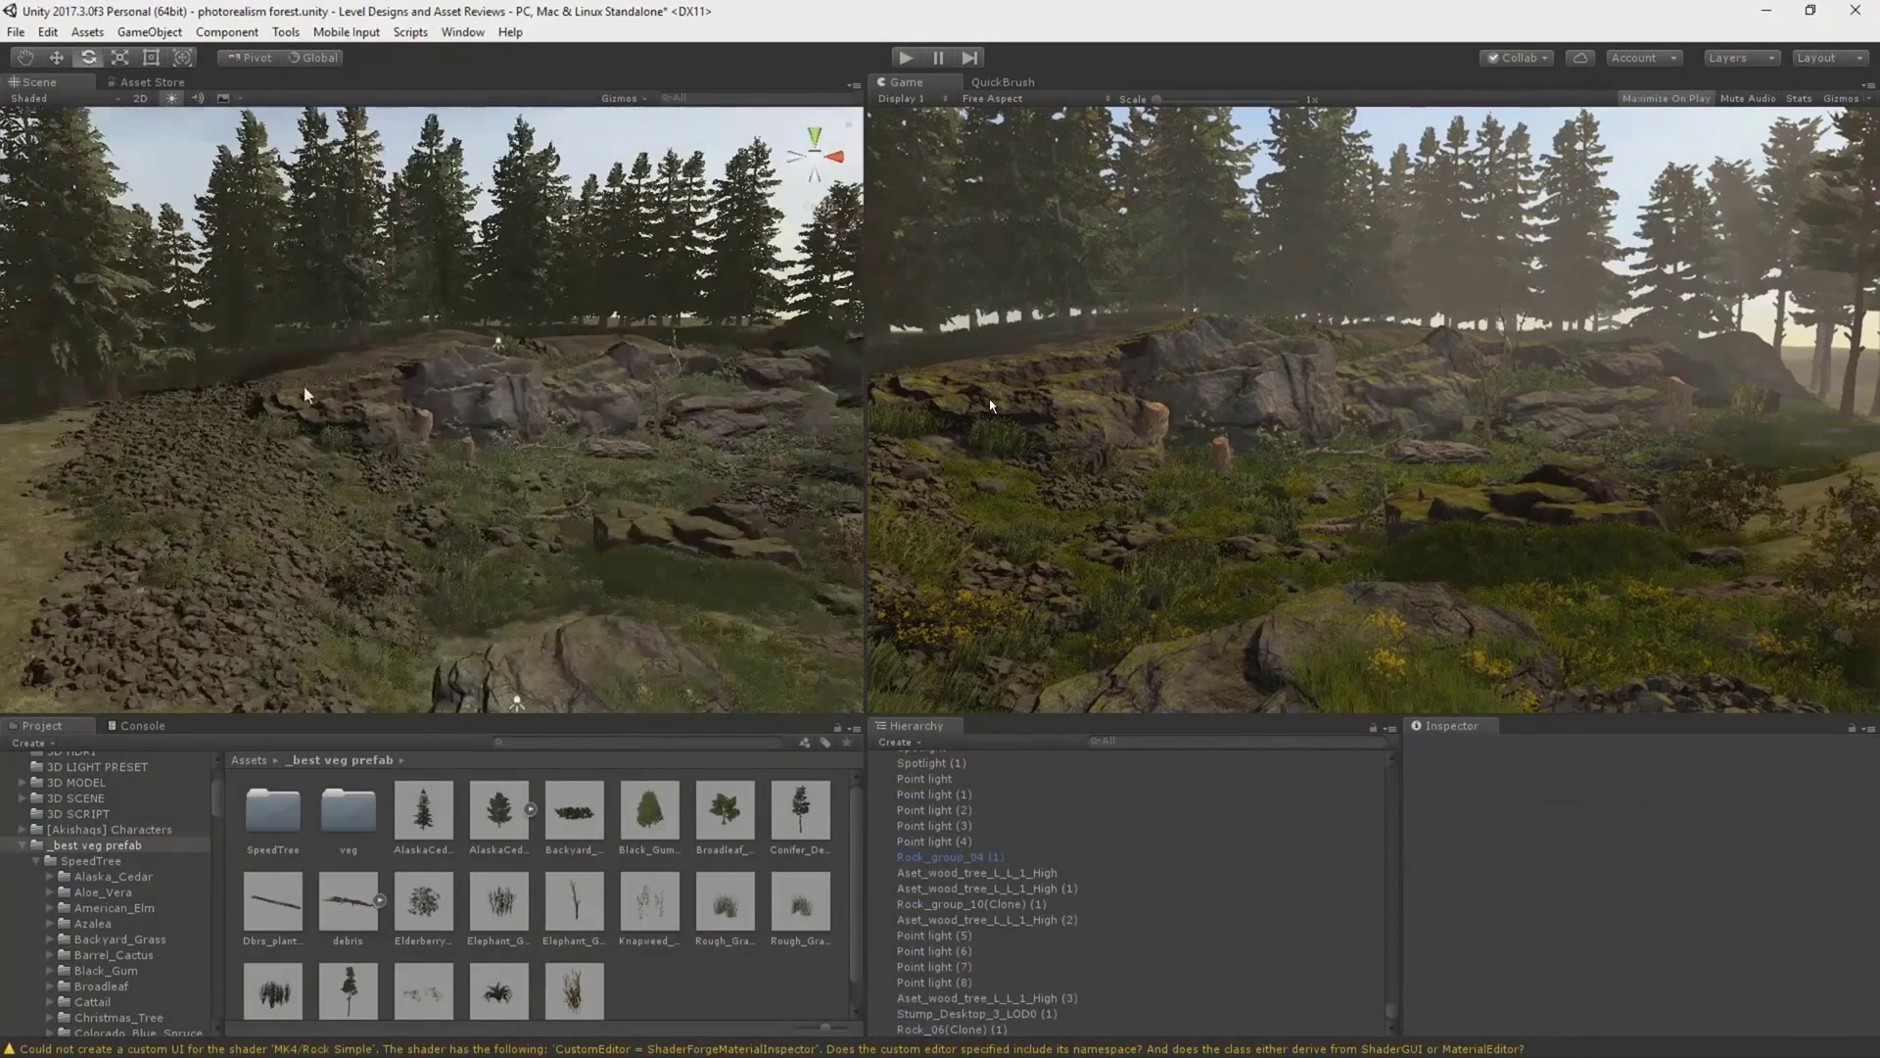
left_click_drag(419, 327, 271, 498, "alt")
Smooth the terrain height with the Smooth Height tool.
key("ctrl+z")
key("ctrl+z")
key("ctrl+z")
key("ctrl+z")
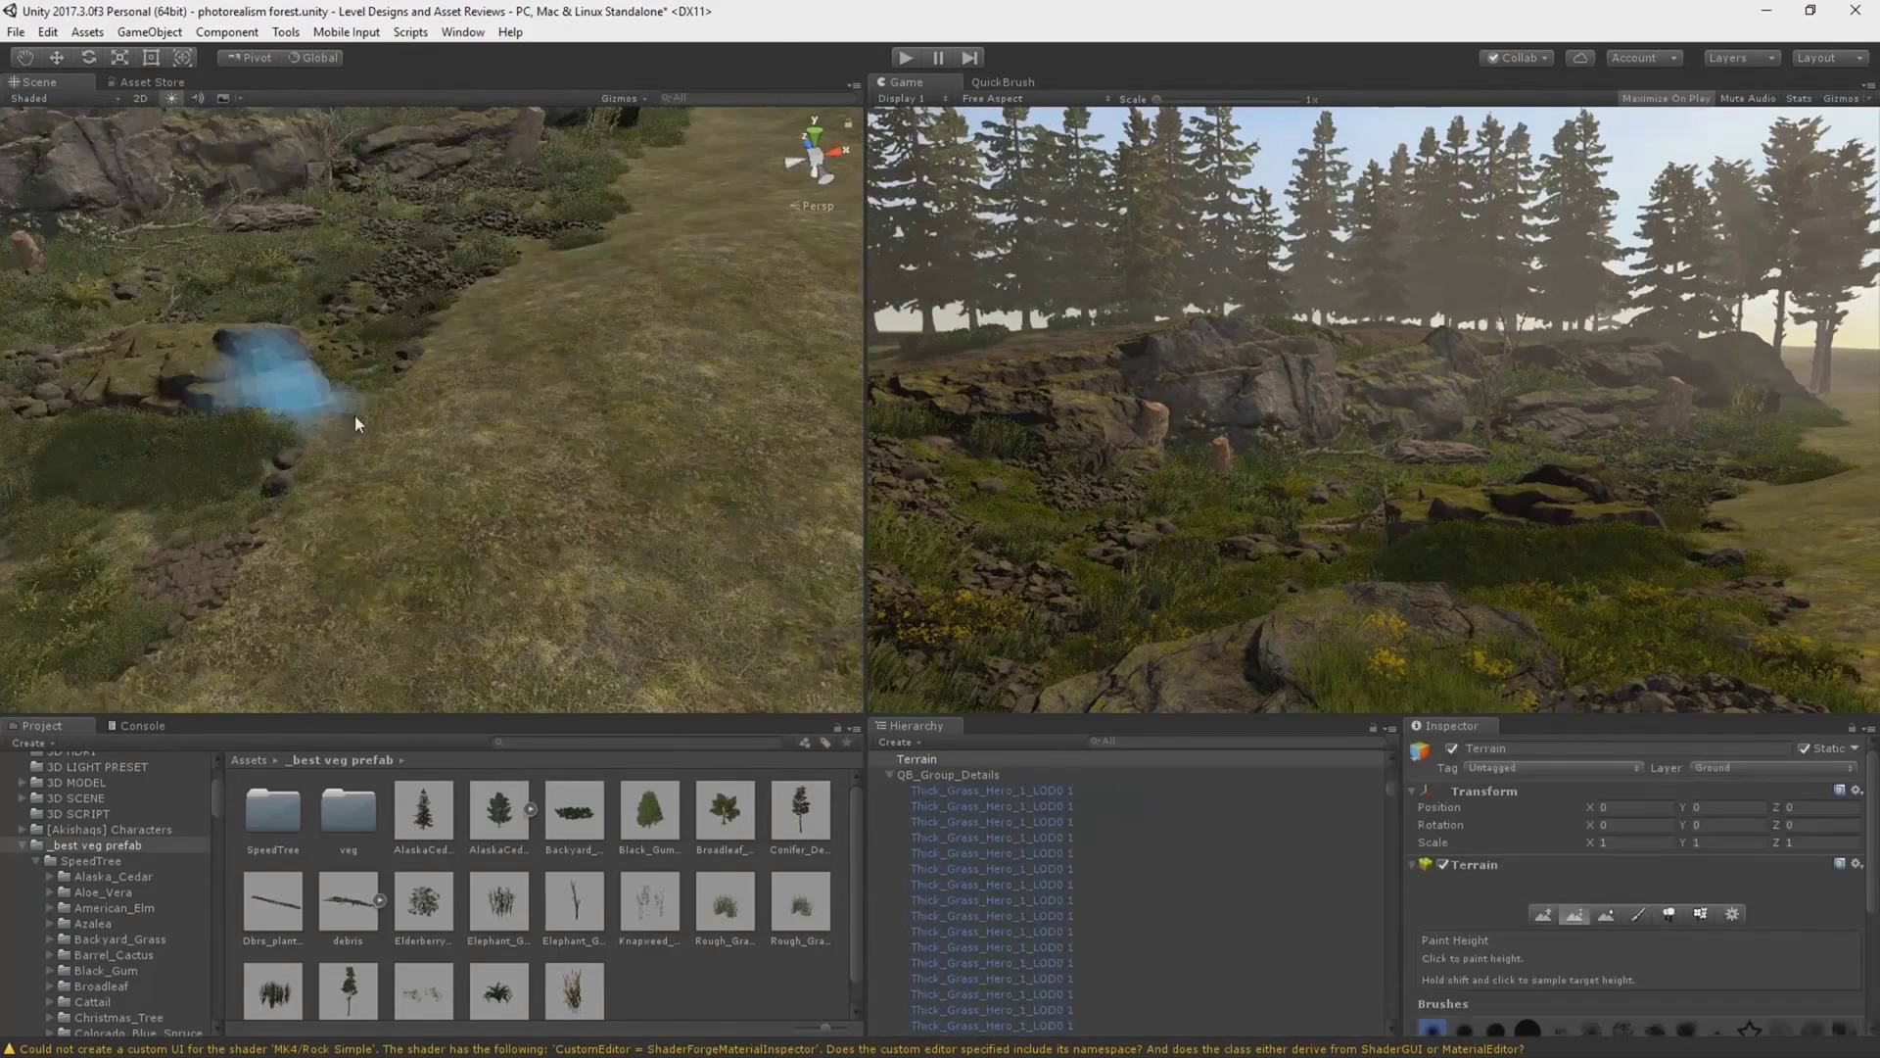
scroll(1630, 823, "down", 3)
left_click(1606, 815)
key("ctrl+z")
key("ctrl+z")
key("ctrl+z")
key("ctrl+z")
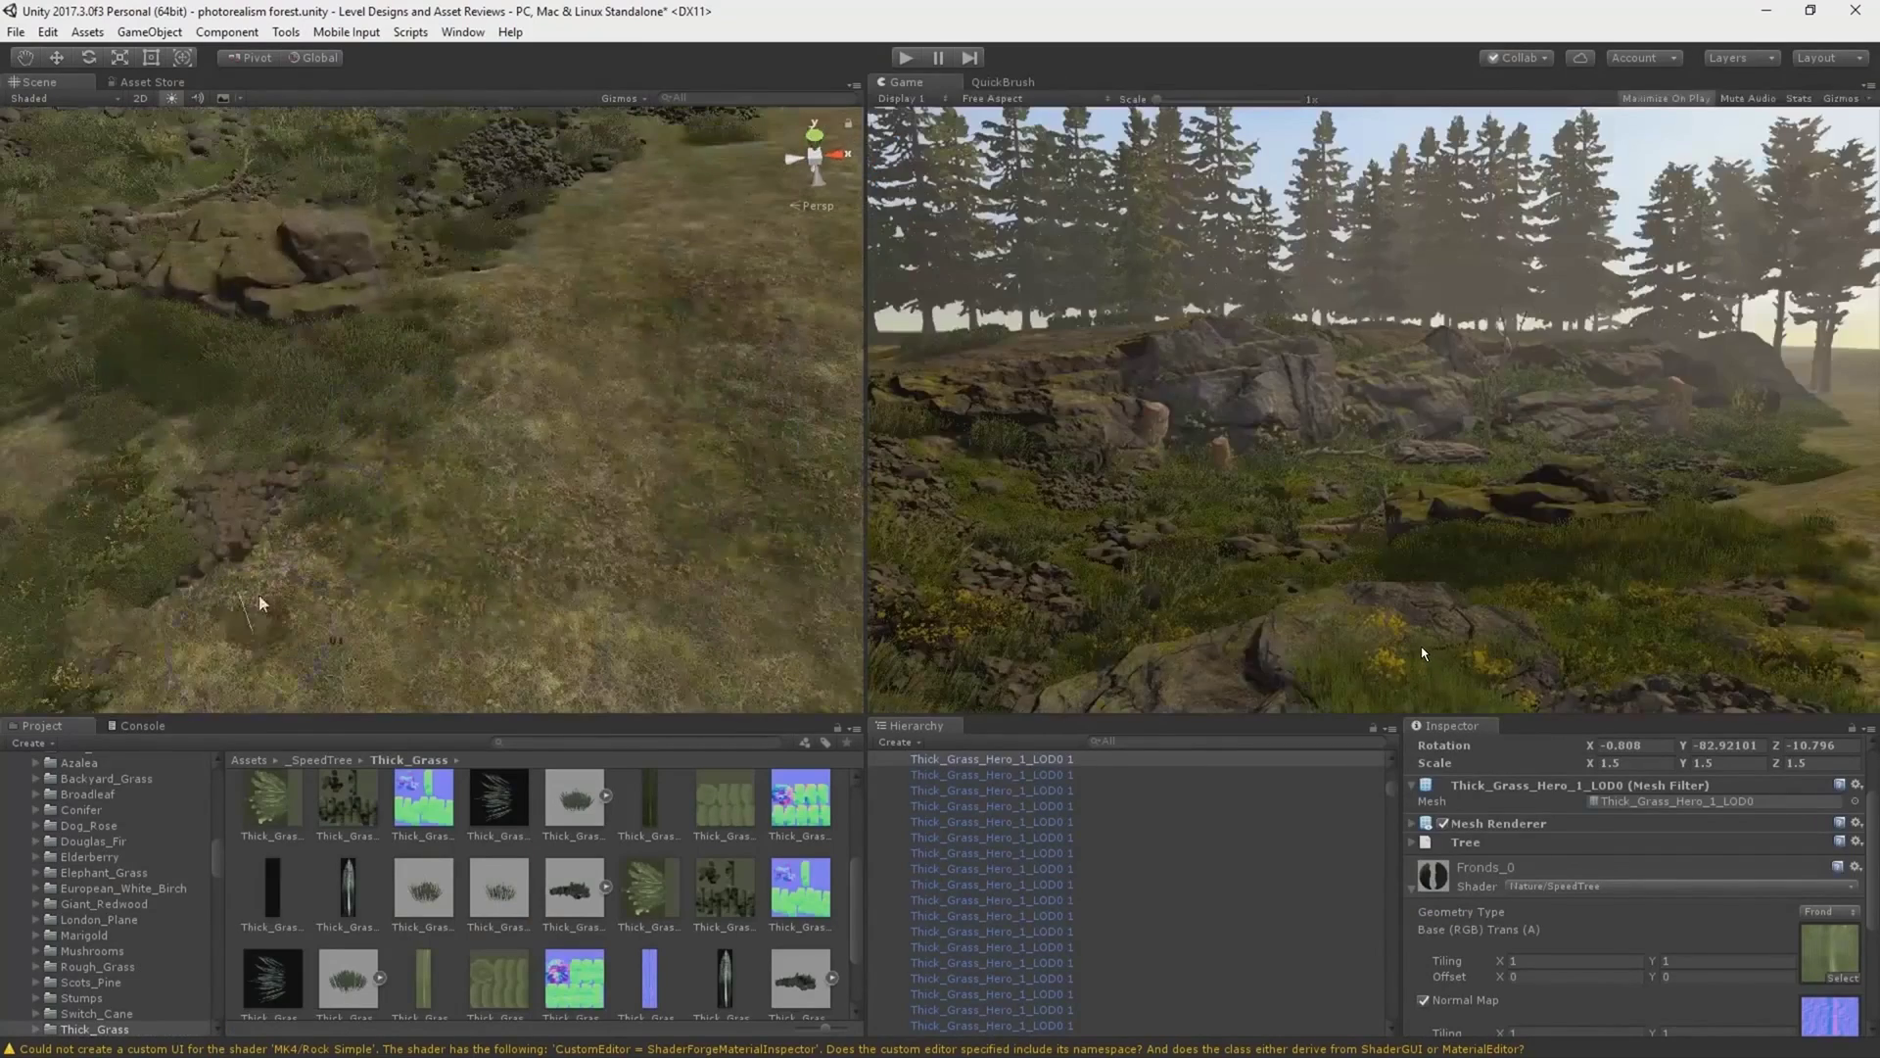
Paint Thick_Grass and rock prefabs along the dirt path near the stump.
right_click_drag(262, 602, 664, 260)
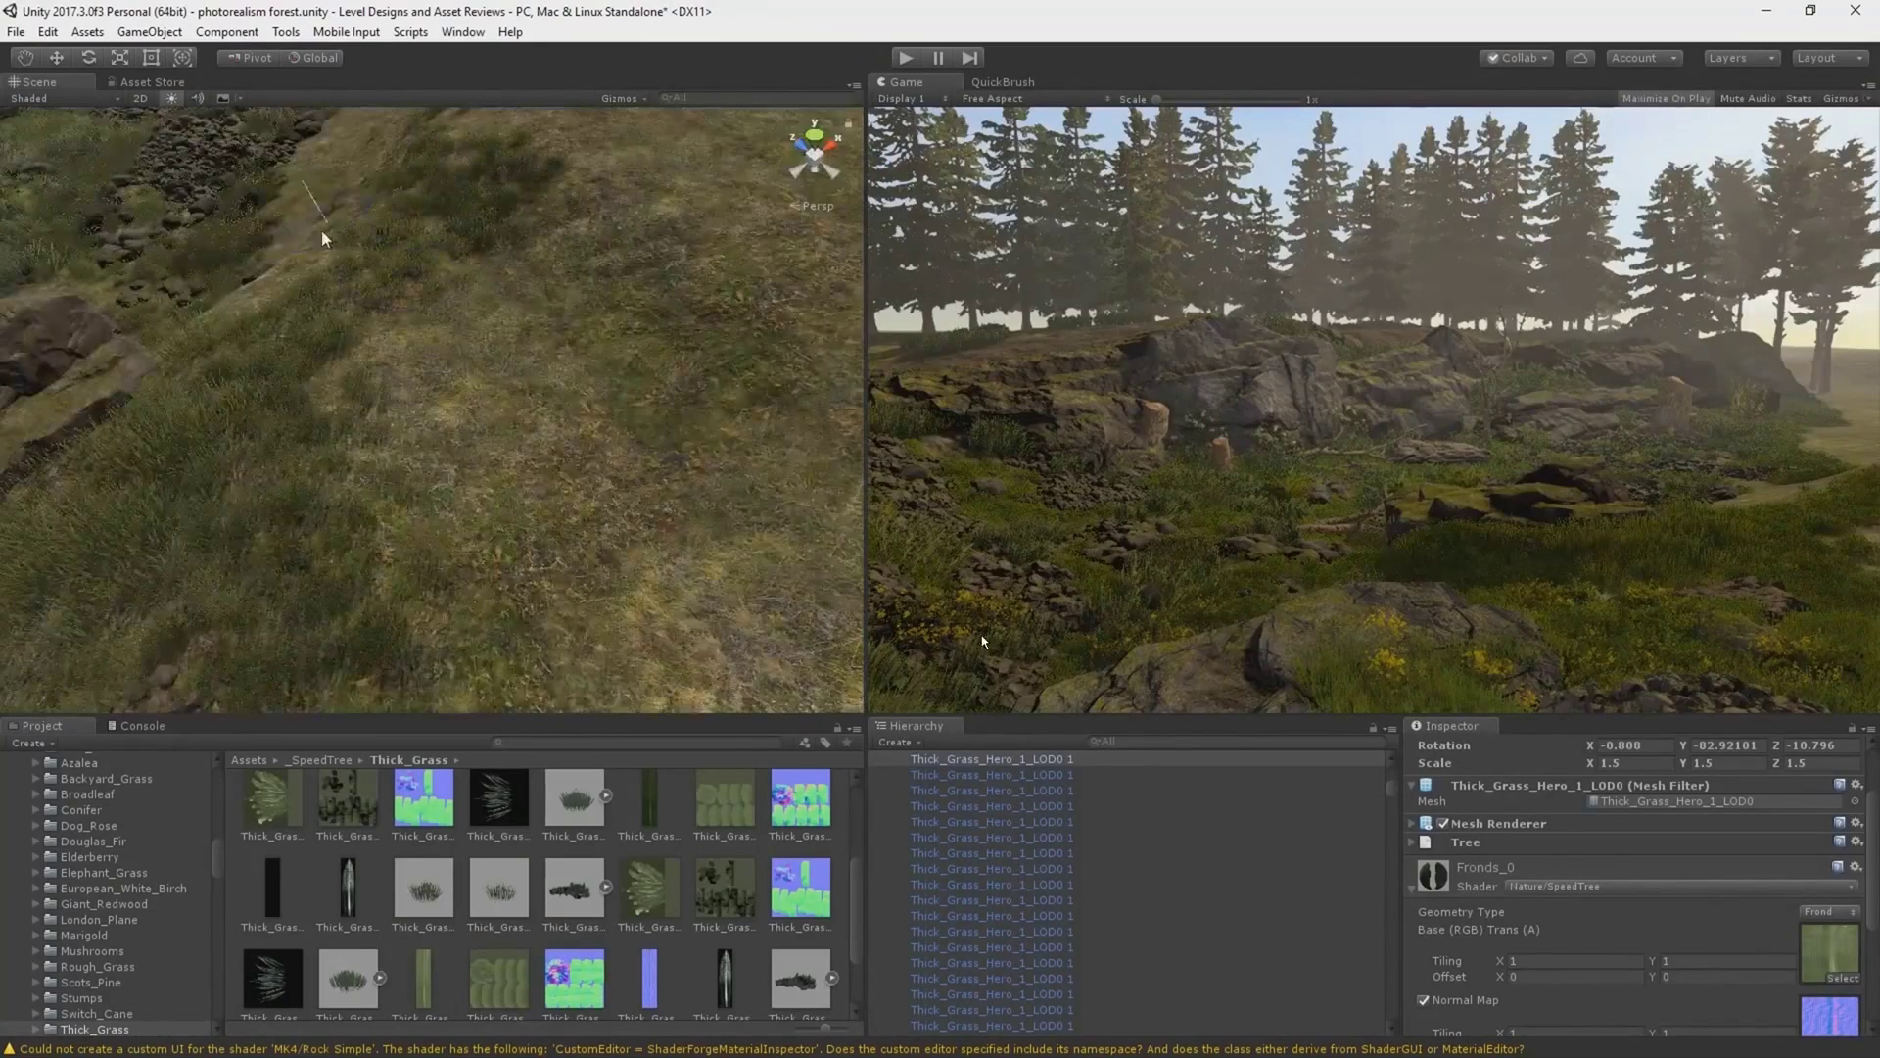
right_click_drag(326, 239, 434, 347)
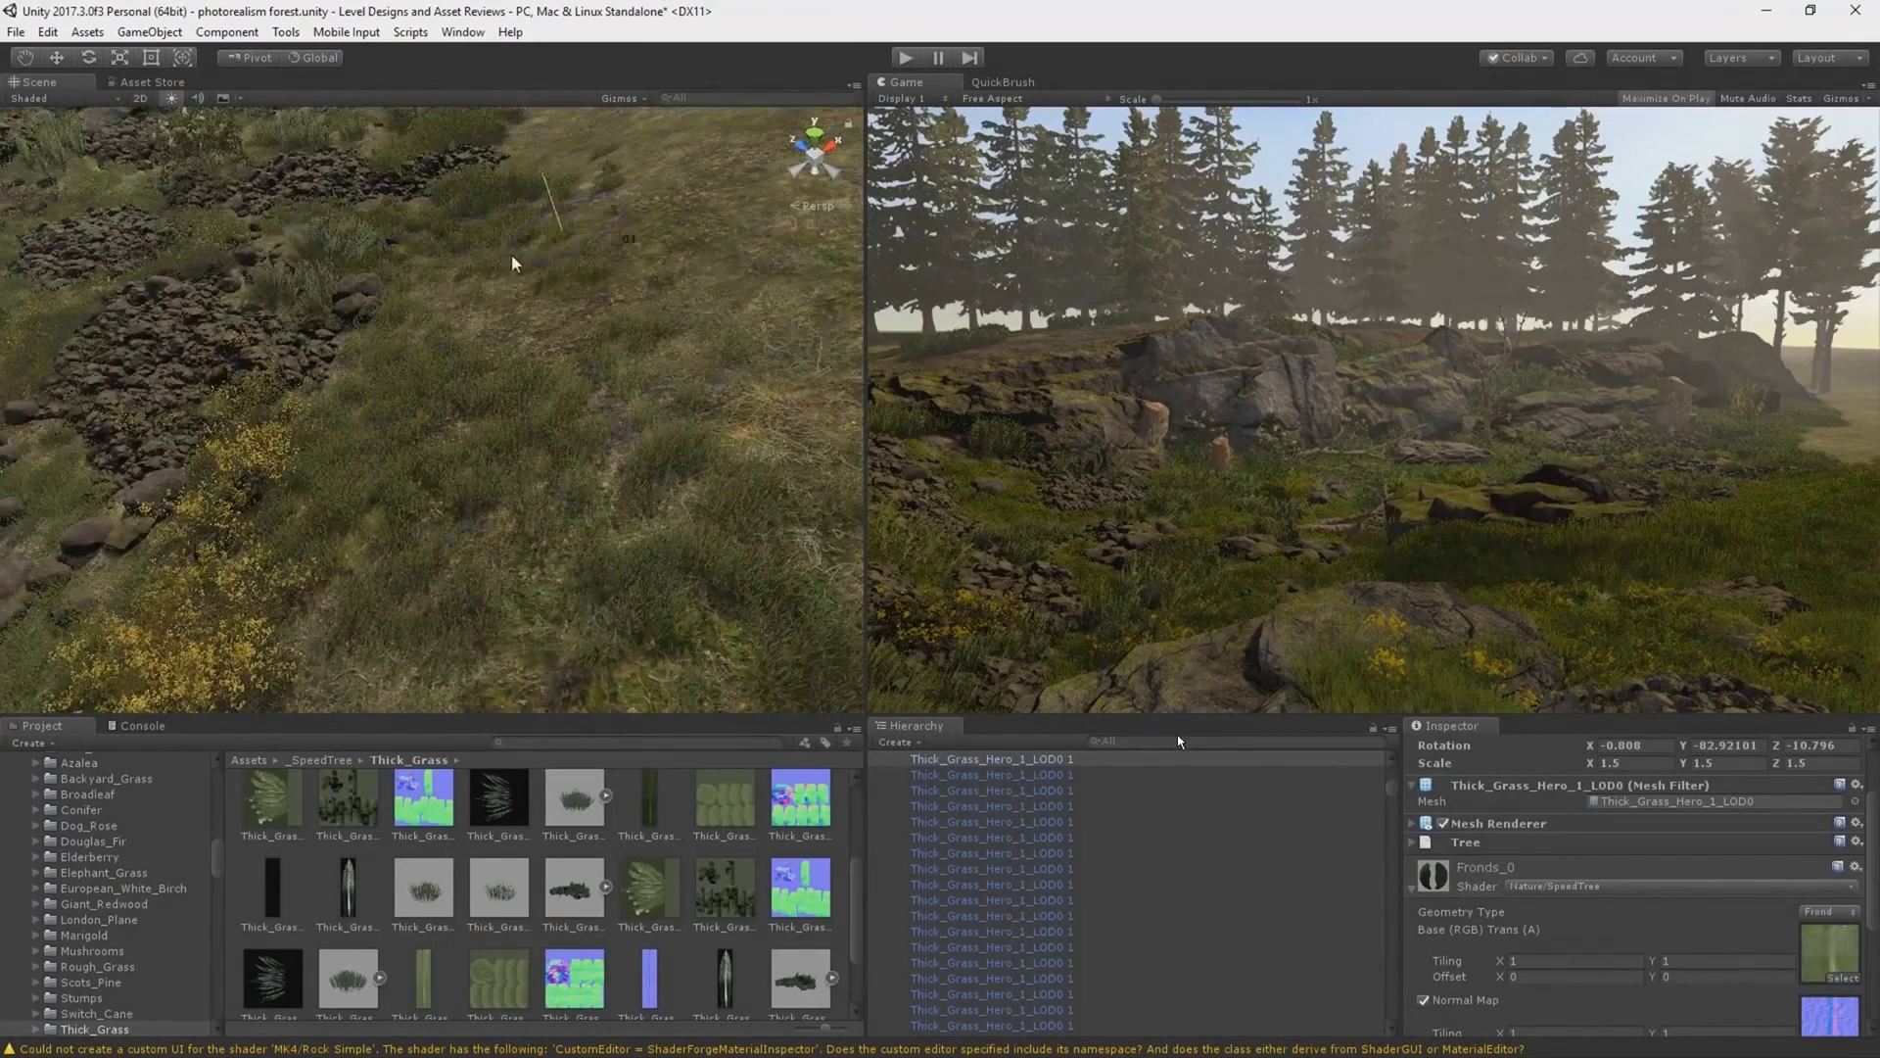
right_click_drag(516, 265, 443, 248)
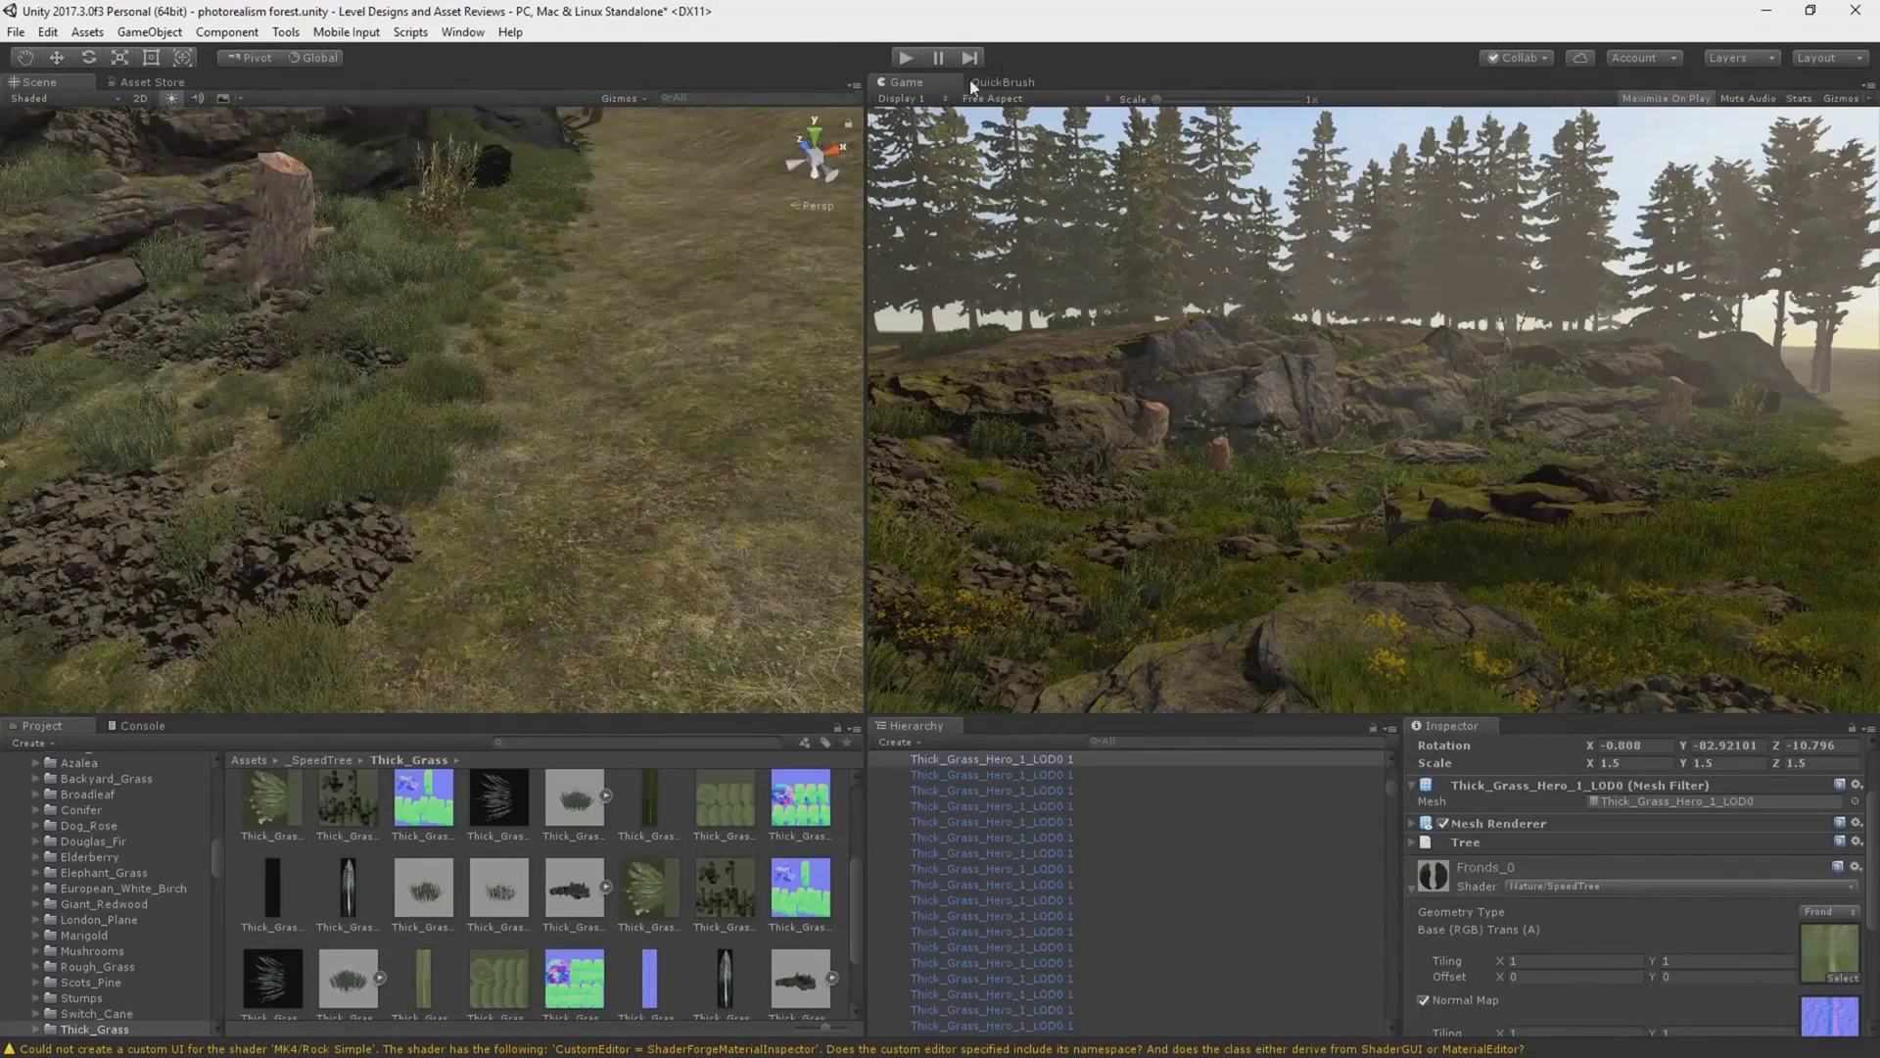
mouse_move(531, 374)
left_mouse_down()
mouse_move(568, 470)
mouse_move(588, 343)
mouse_move(649, 226)
left_mouse_up()
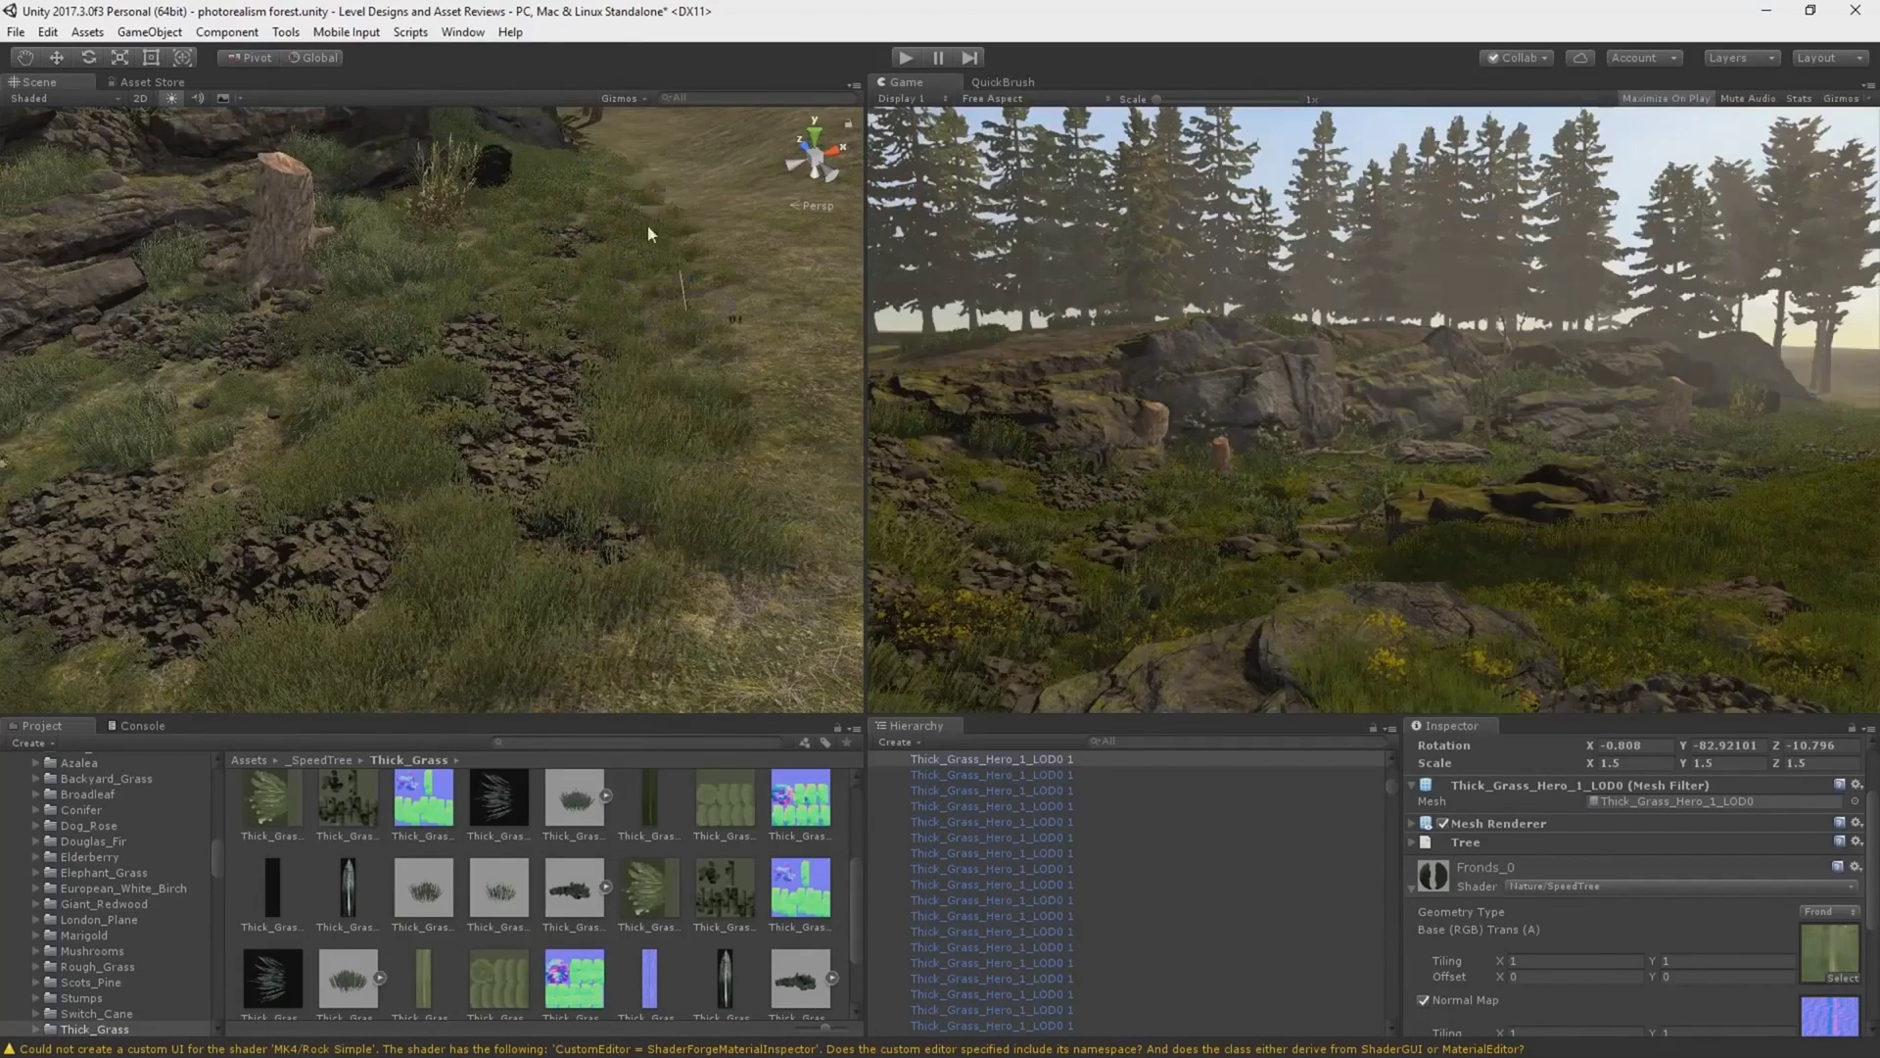
right_click_drag(648, 226, 393, 454)
mouse_move(503, 603)
left_mouse_down()
mouse_move(441, 549)
mouse_move(376, 417)
mouse_move(460, 411)
mouse_move(604, 502)
mouse_move(638, 453)
left_mouse_up()
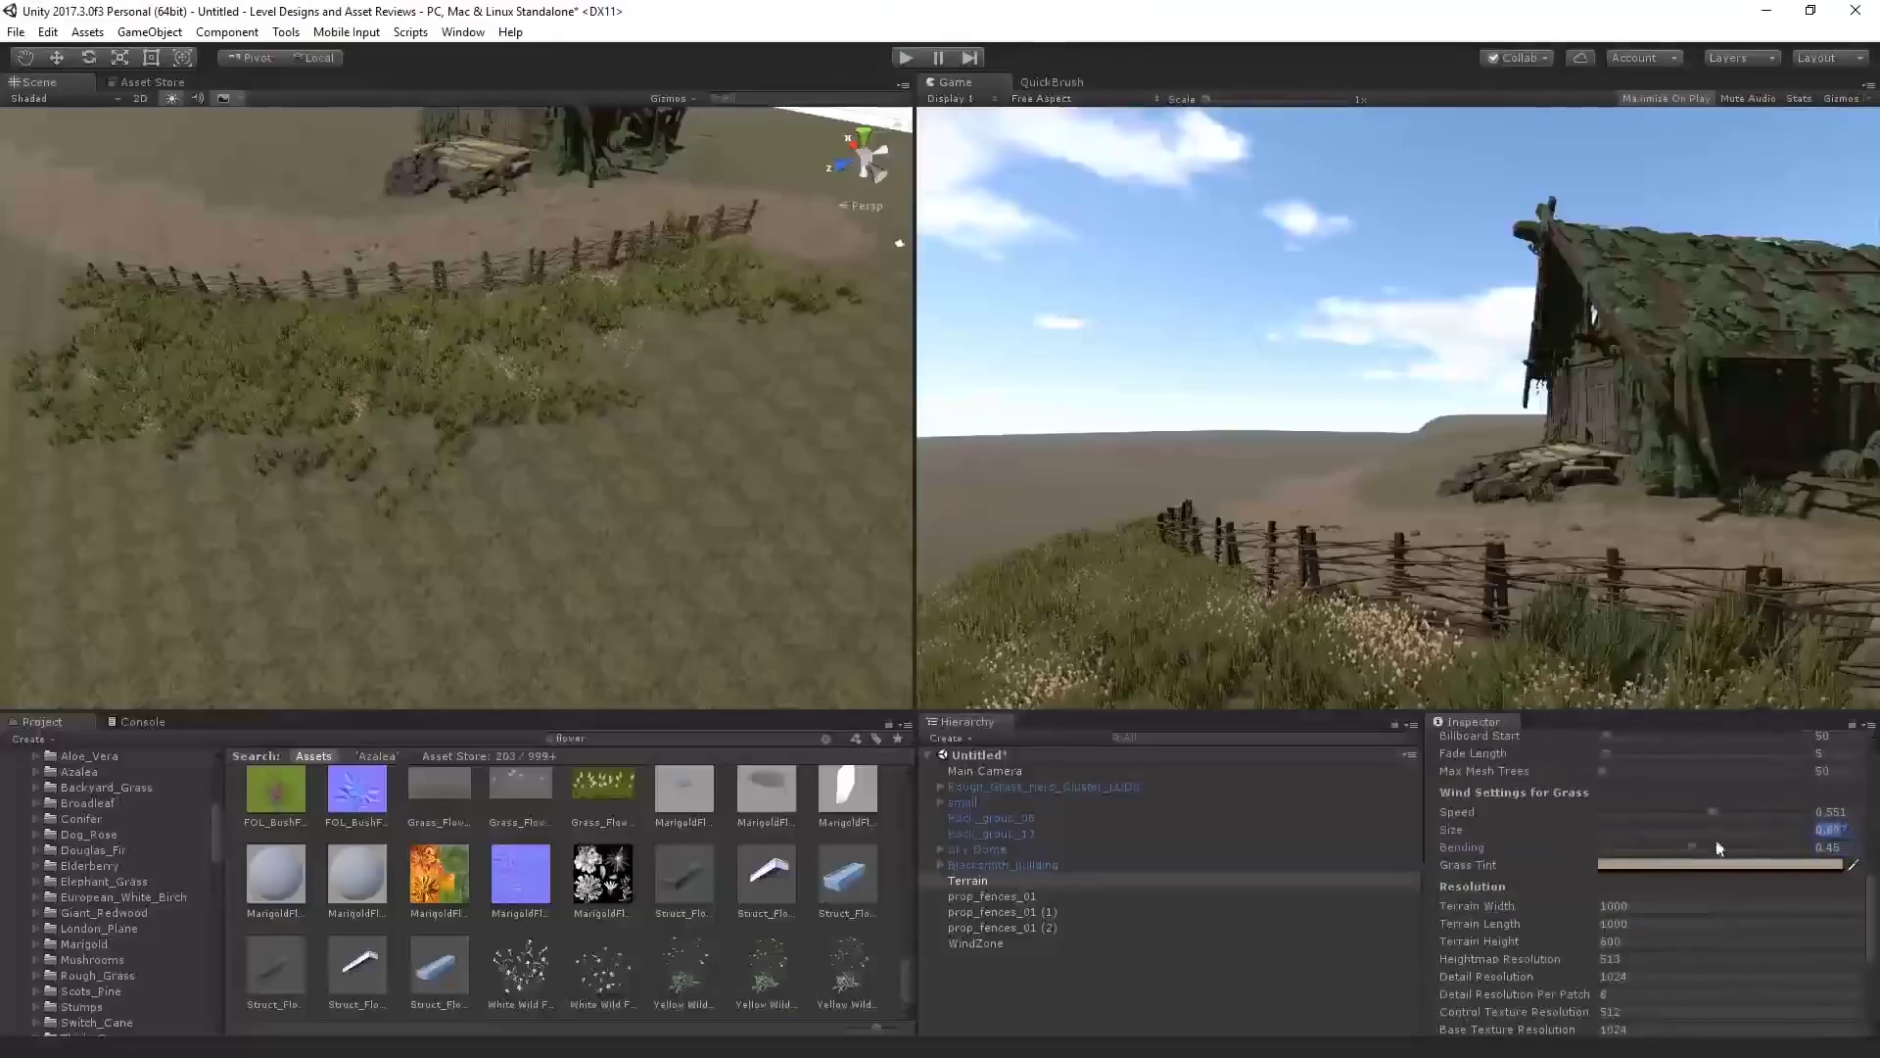
Choose a grass tint colour, then select the terrain for height painting.
left_click(1719, 923)
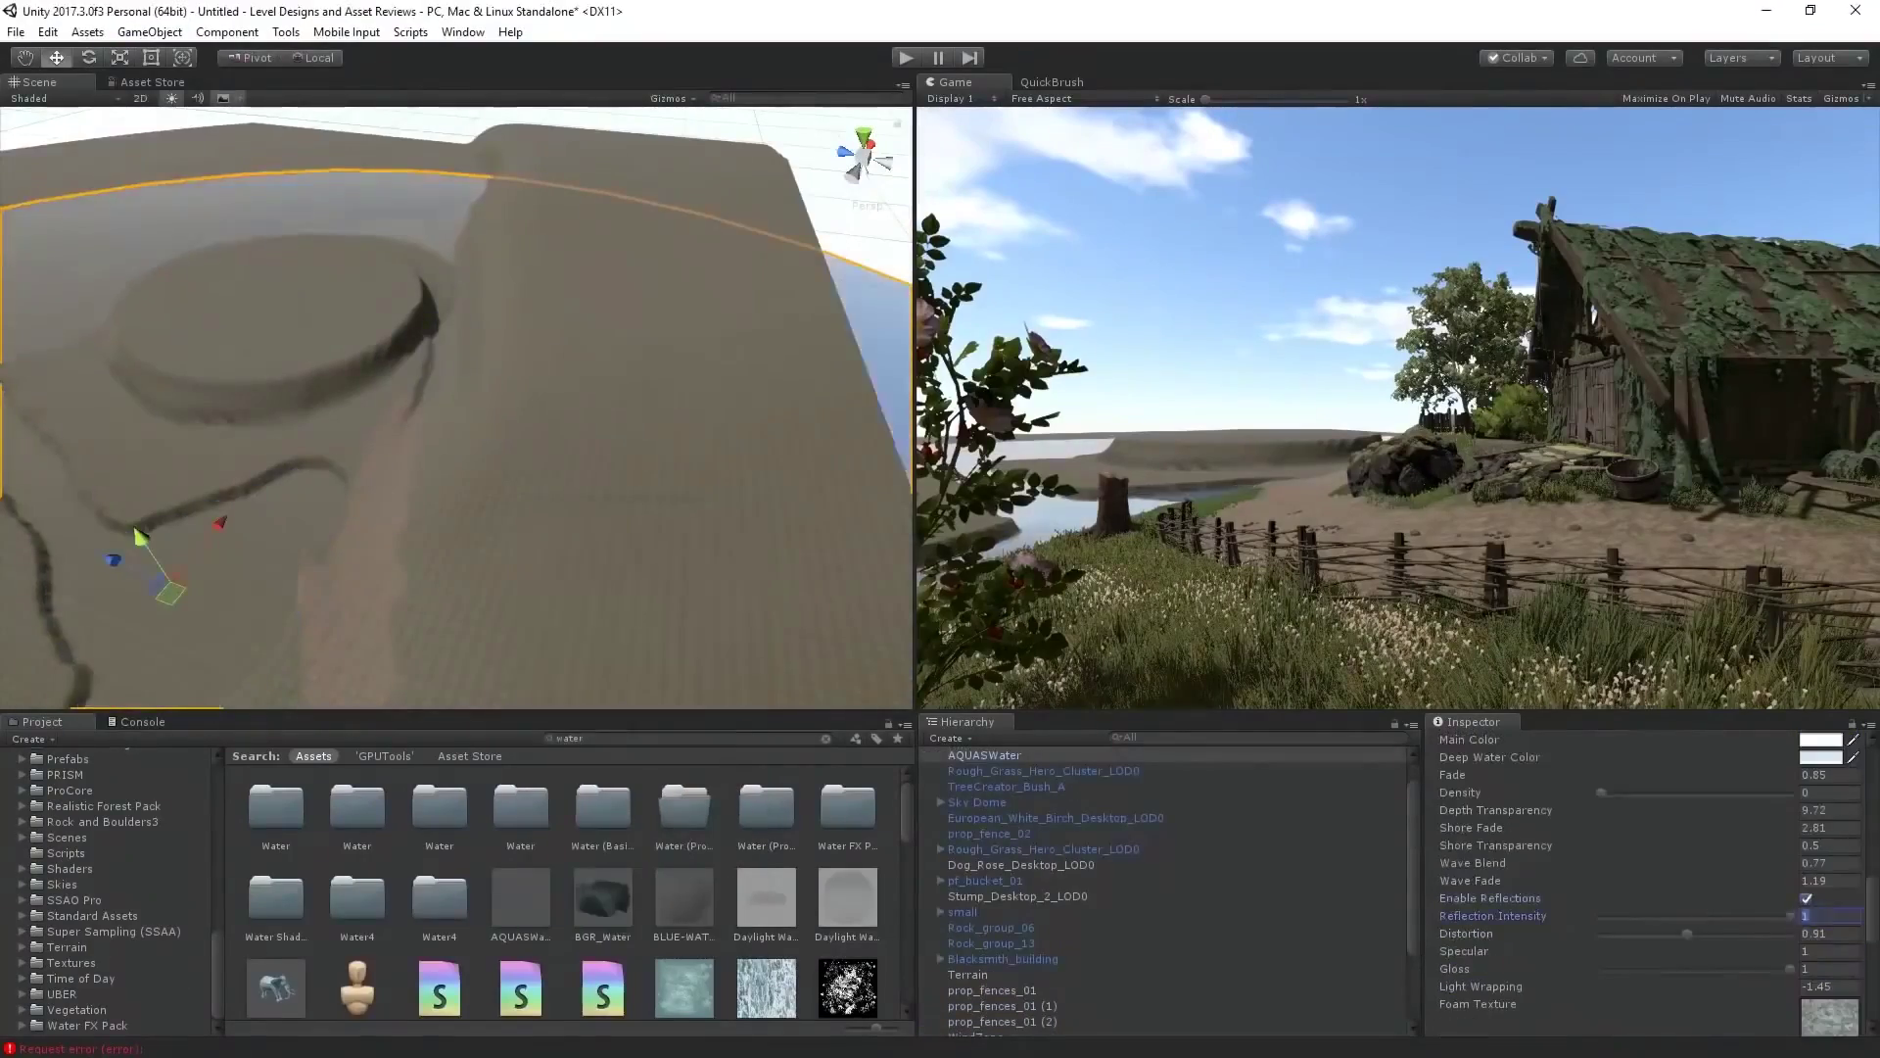
left_click(514, 511)
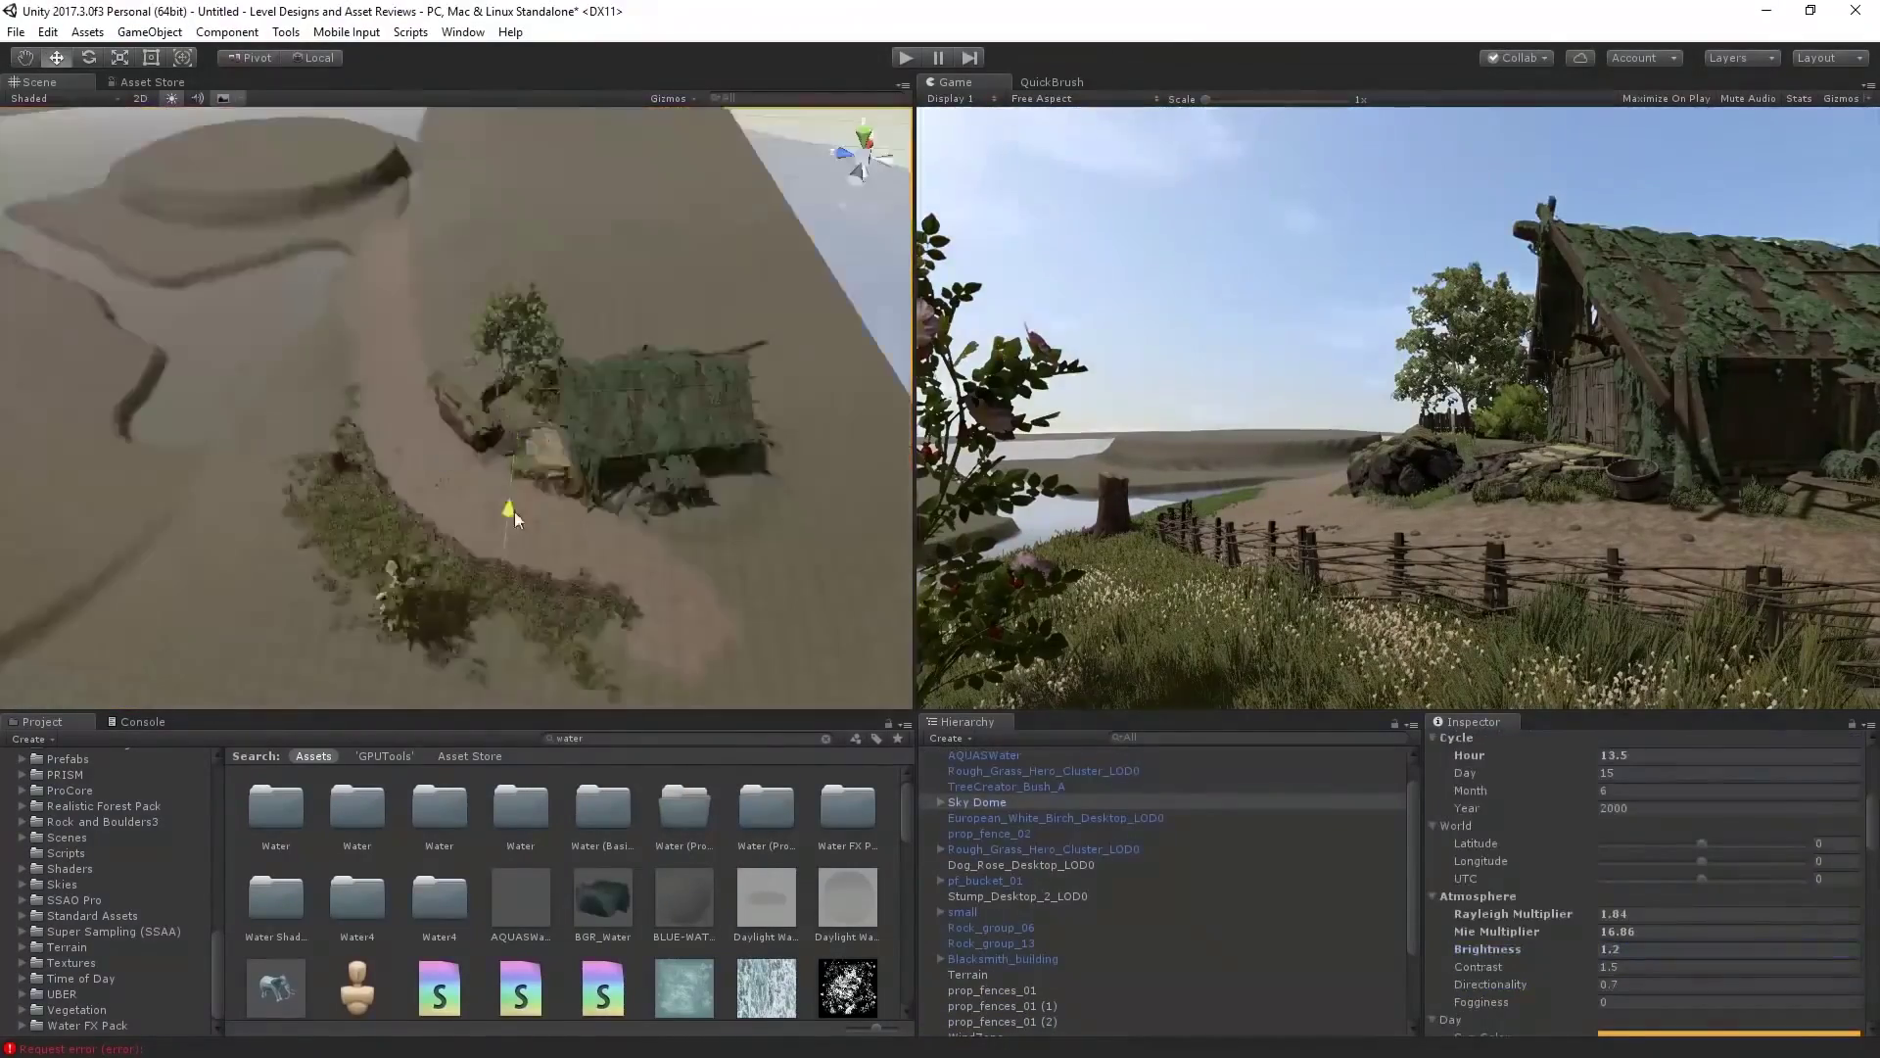